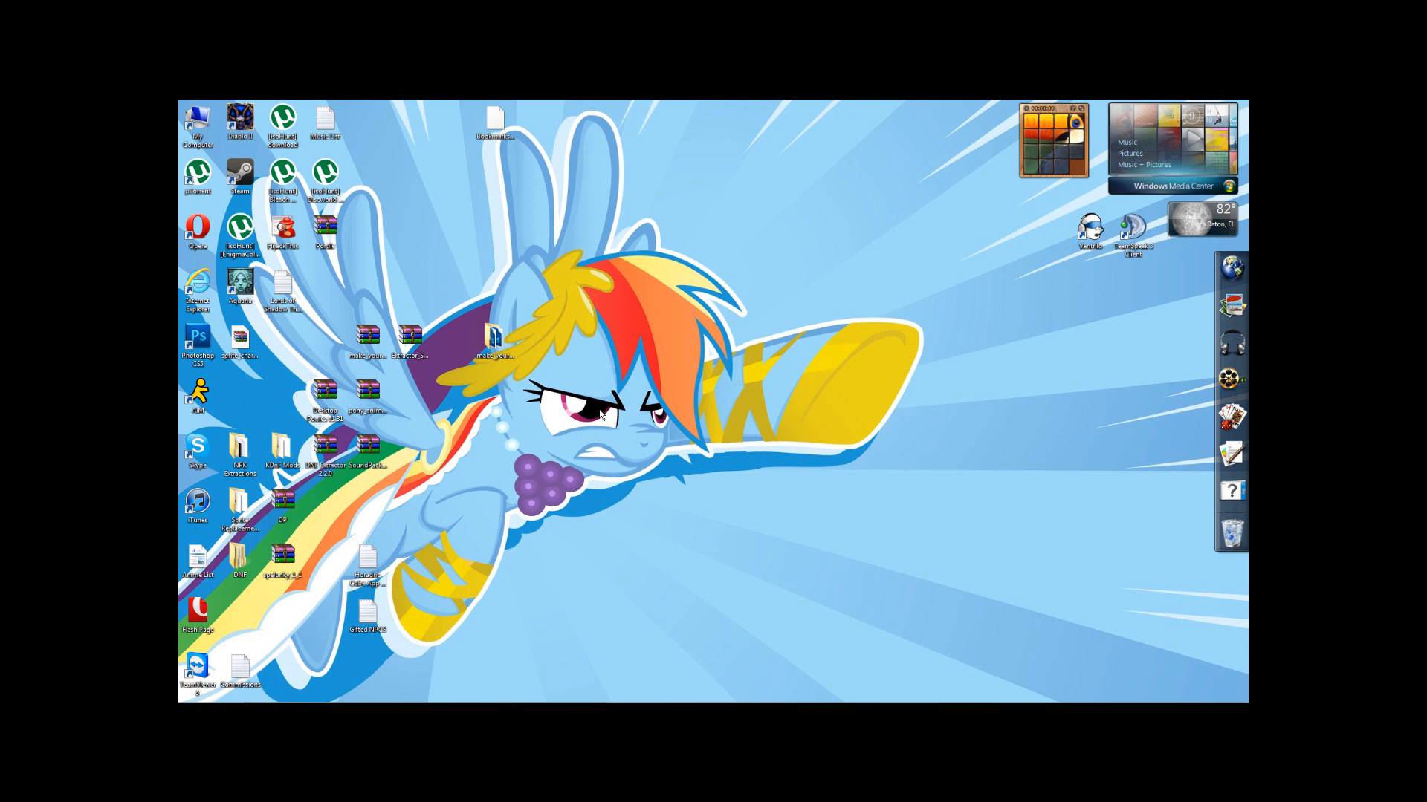
Open the ImagePacks2 folder inside Nexon\DFO on the C: drive
{"action": "double_click", "coordinate": [198, 132]}
{"action": "double_click", "coordinate": [439, 247]}
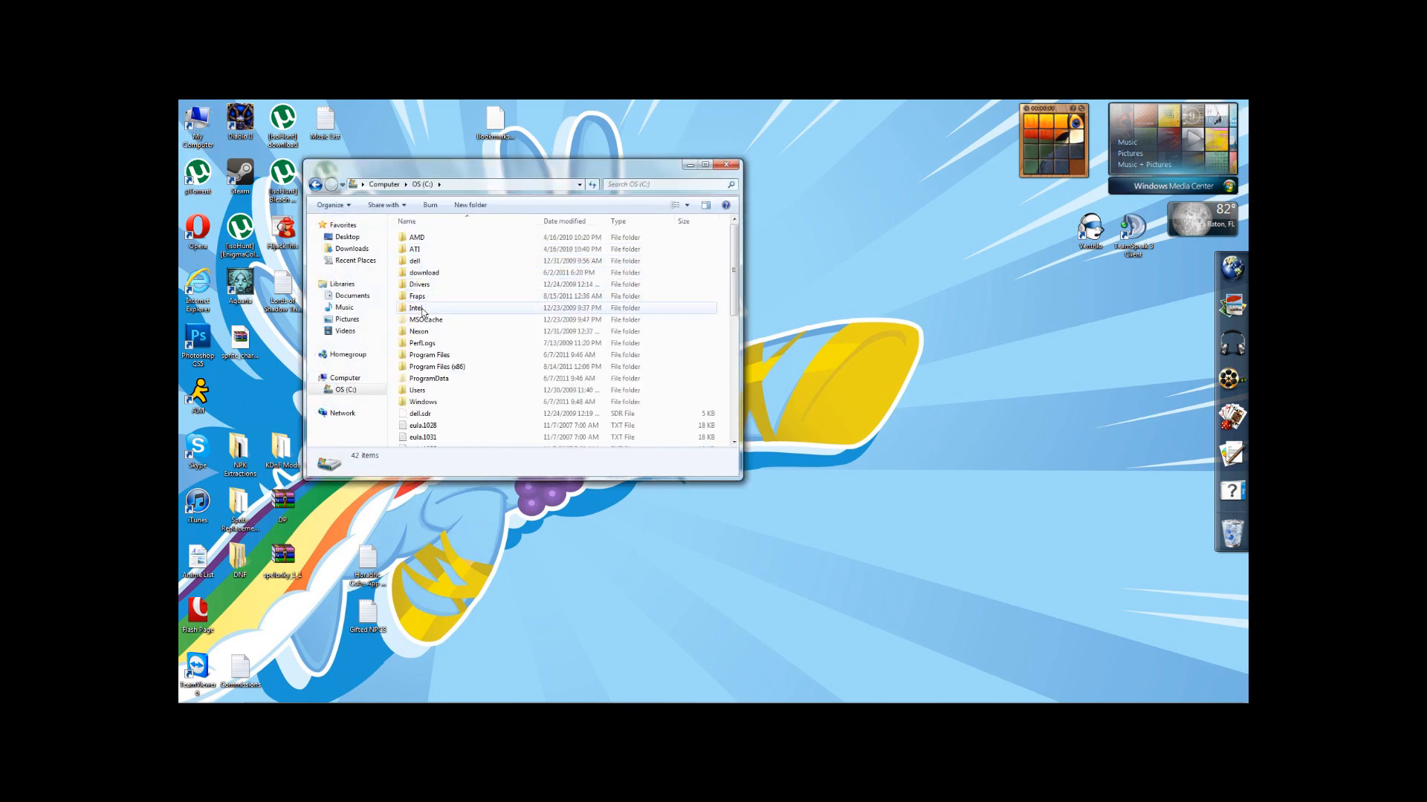
{"action": "double_click", "coordinate": [419, 331]}
{"action": "double_click", "coordinate": [427, 250]}
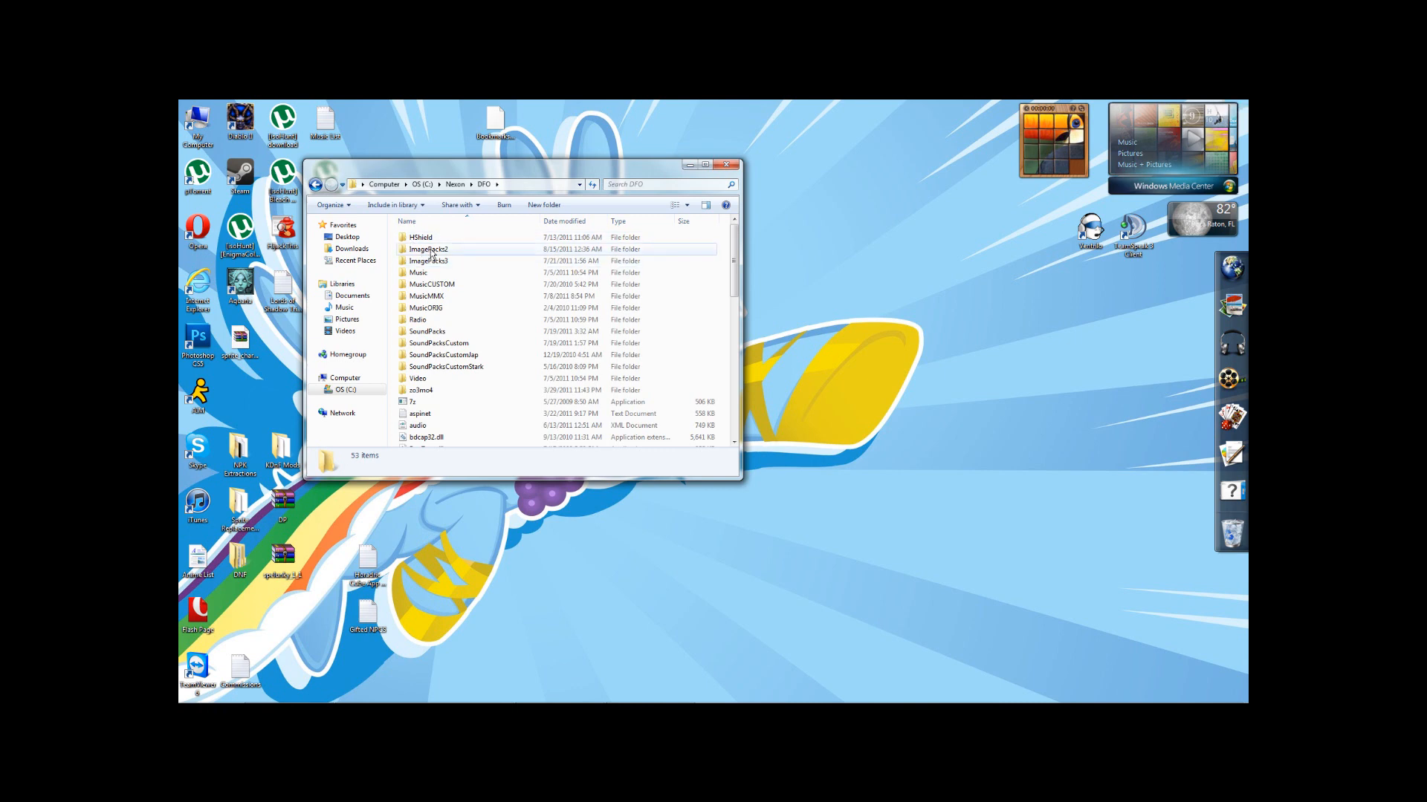
{"action": "double_click", "coordinate": [430, 251]}
Duplicate the sprite_character_gunner_effect_bullet file within the ImagePacks2 folder
{"action": "scroll", "coordinate": [479, 388], "scroll_direction": "down", "scroll_amount": 7}
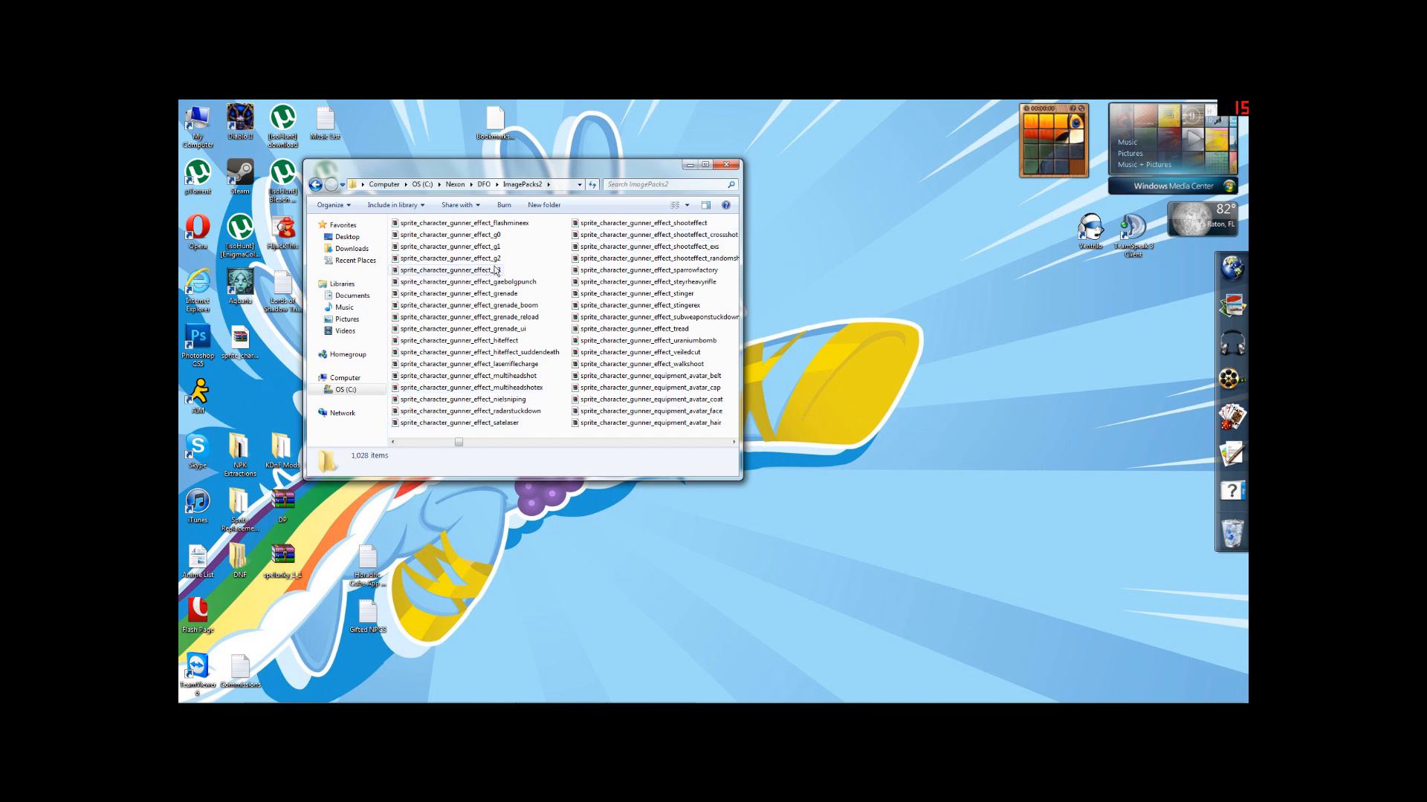
{"action": "scroll", "coordinate": [522, 338], "scroll_direction": "up", "scroll_amount": 1}
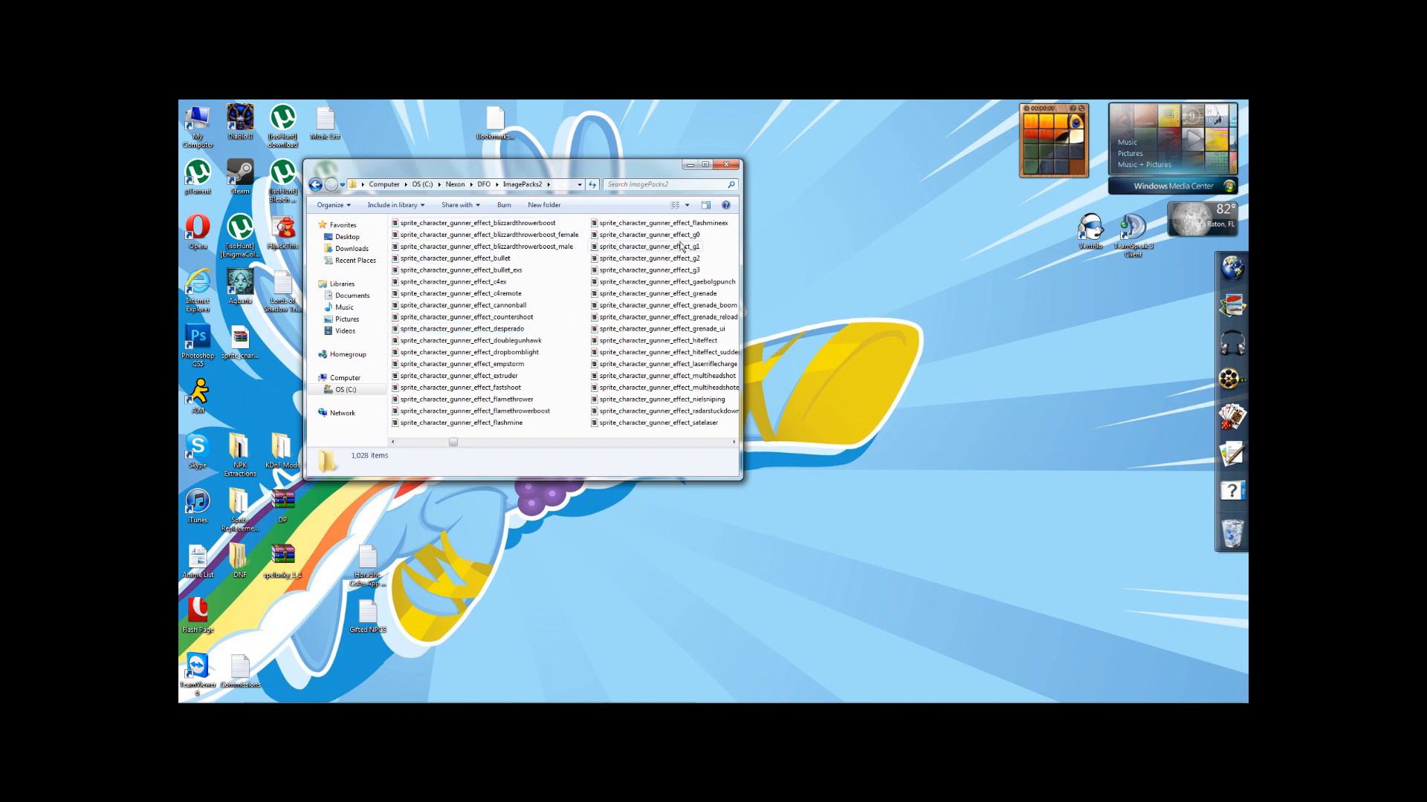
{"action": "left_click", "coordinate": [474, 260]}
{"action": "left_click_drag", "start_coordinate": [476, 259], "coordinate": [548, 269]}
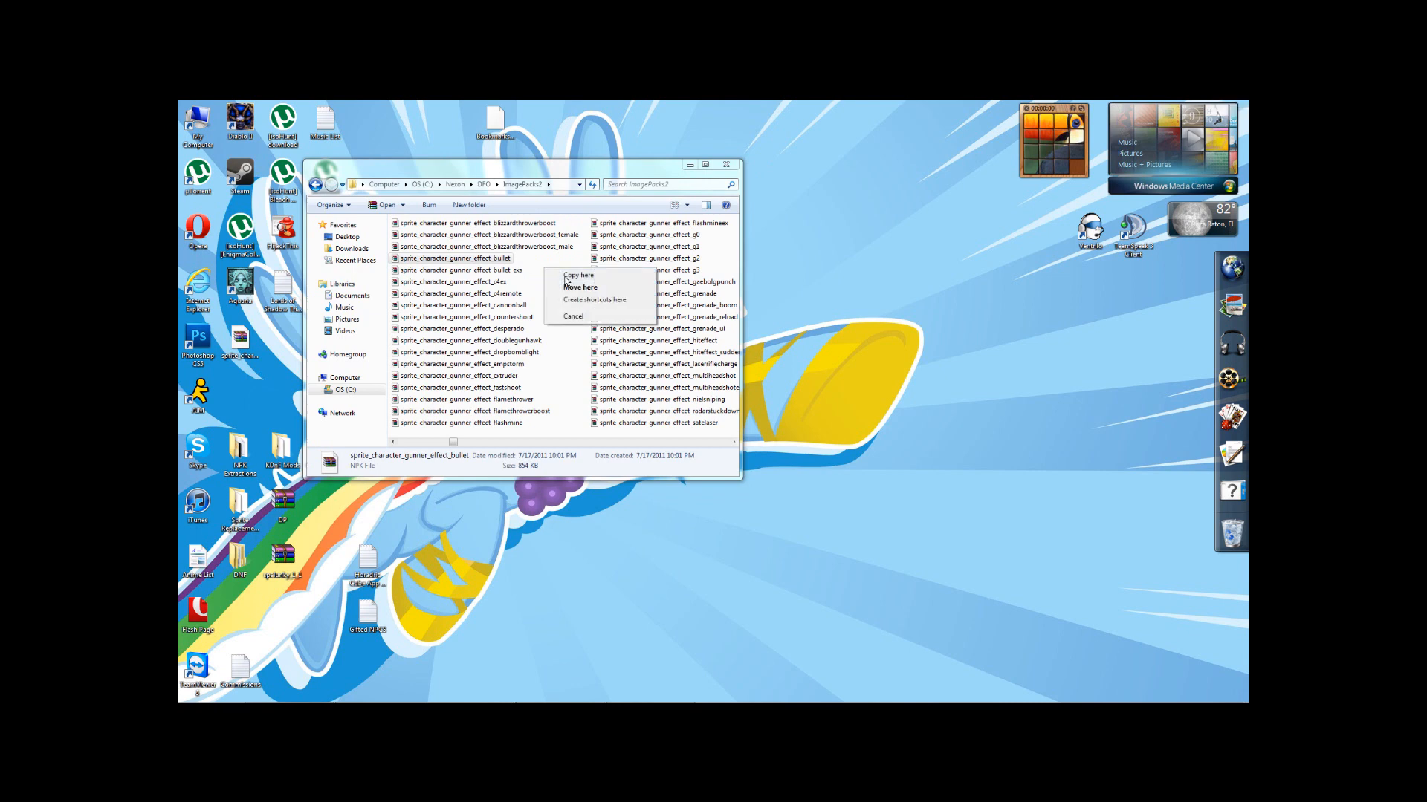
{"action": "left_click", "coordinate": [567, 275]}
Rename the copied gunner bullet file as sprite_character_gunner_effect_bullet2
{"action": "right_click", "coordinate": [516, 259]}
{"action": "left_click", "coordinate": [535, 439]}
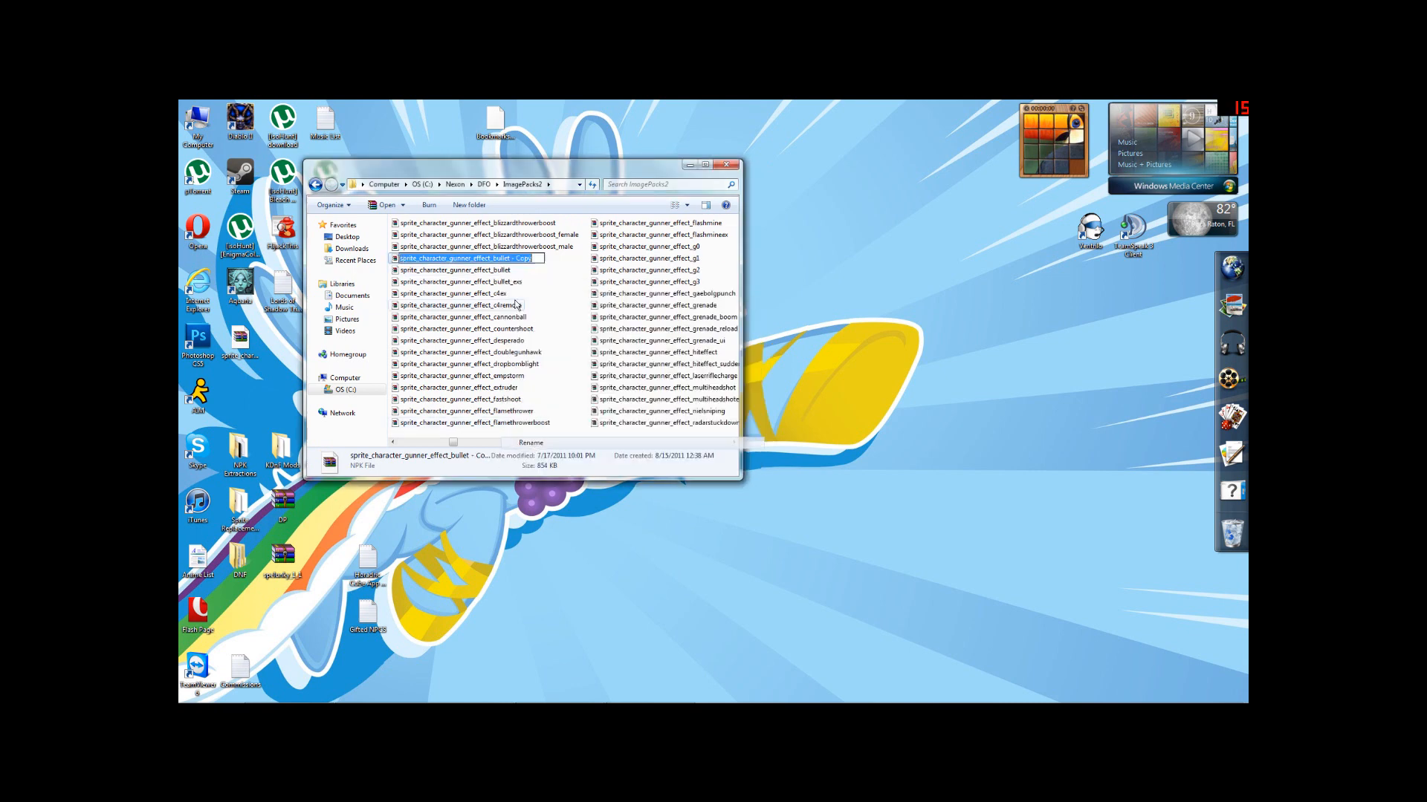
{"action": "left_click_drag", "start_coordinate": [532, 257], "coordinate": [510, 258]}
{"action": "type", "text": "2"}
{"action": "key", "text": "Return"}
Find the sprite_character_swordman_effect file and duplicate it within the ImagePacks2 folder
{"action": "scroll", "coordinate": [566, 357], "scroll_direction": "down", "scroll_amount": 10}
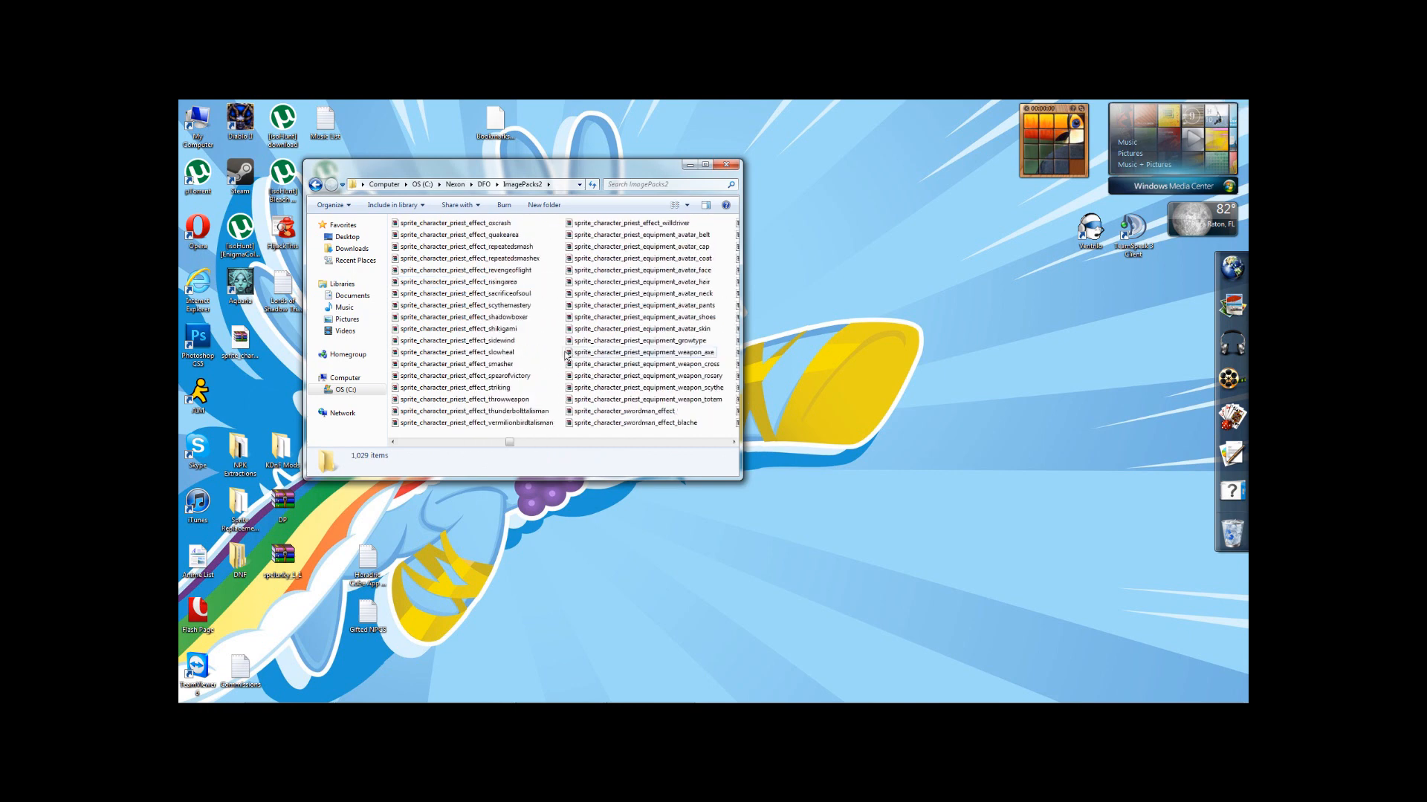
{"action": "left_click", "coordinate": [579, 342]}
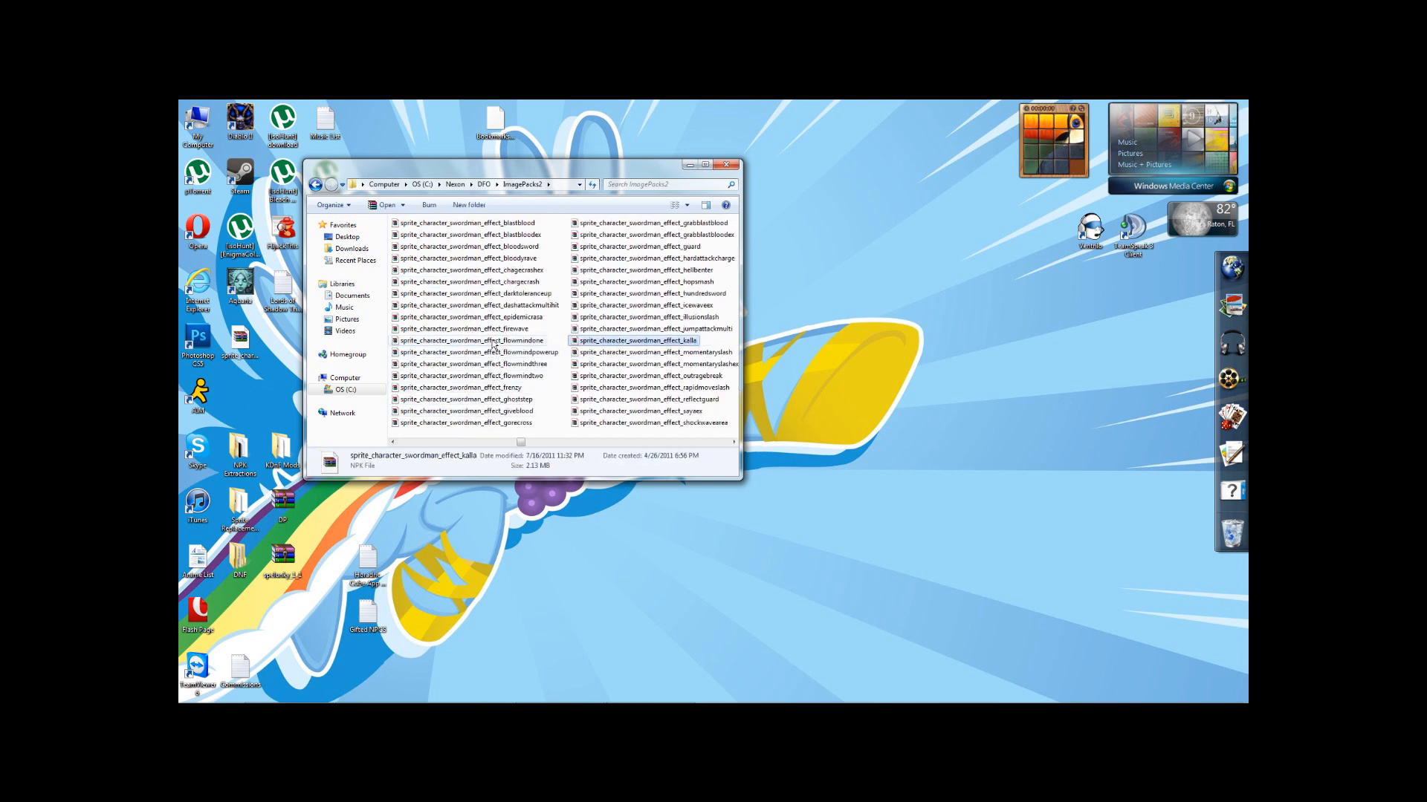
{"action": "scroll", "coordinate": [486, 405], "scroll_direction": "up", "scroll_amount": 2}
{"action": "left_click", "coordinate": [488, 412]}
{"action": "right_click", "coordinate": [488, 412]}
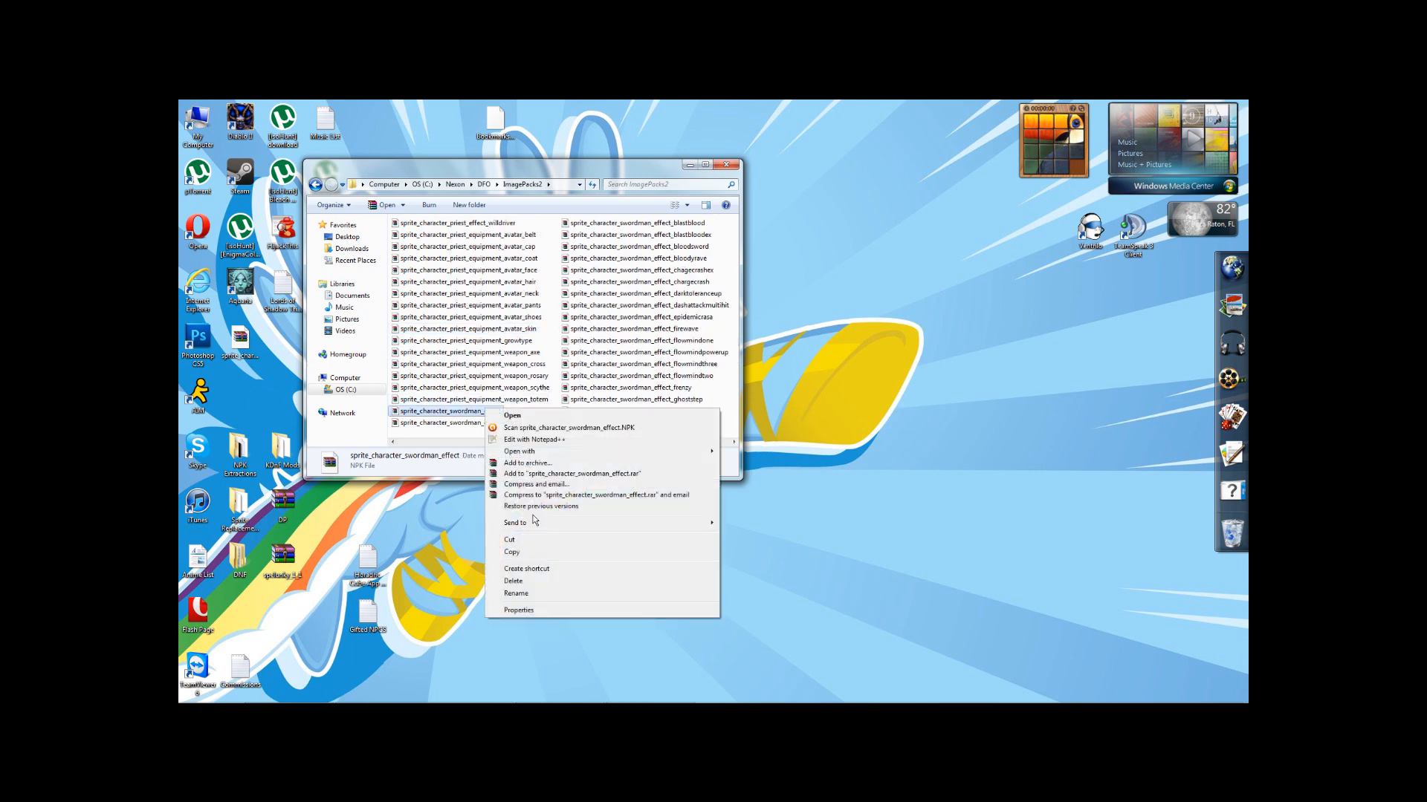
{"action": "left_click", "coordinate": [429, 412]}
{"action": "left_click_drag", "start_coordinate": [430, 413], "coordinate": [457, 416]}
{"action": "left_click", "coordinate": [488, 427]}
Rename the copied swordman effect file as sprite_character_swordman_effect2
{"action": "right_click", "coordinate": [487, 413]}
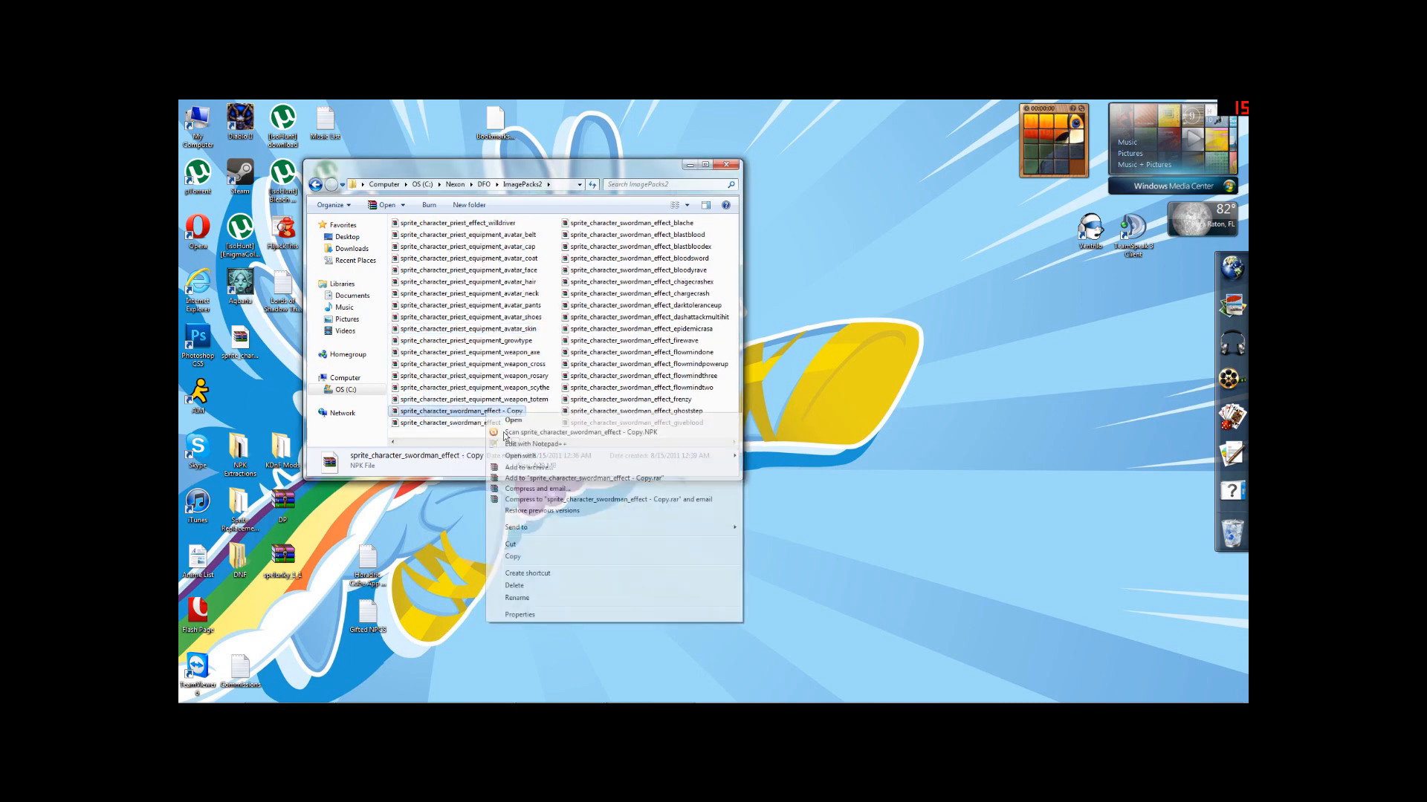
{"action": "left_click", "coordinate": [517, 597]}
{"action": "left_click_drag", "start_coordinate": [501, 410], "coordinate": [580, 414]}
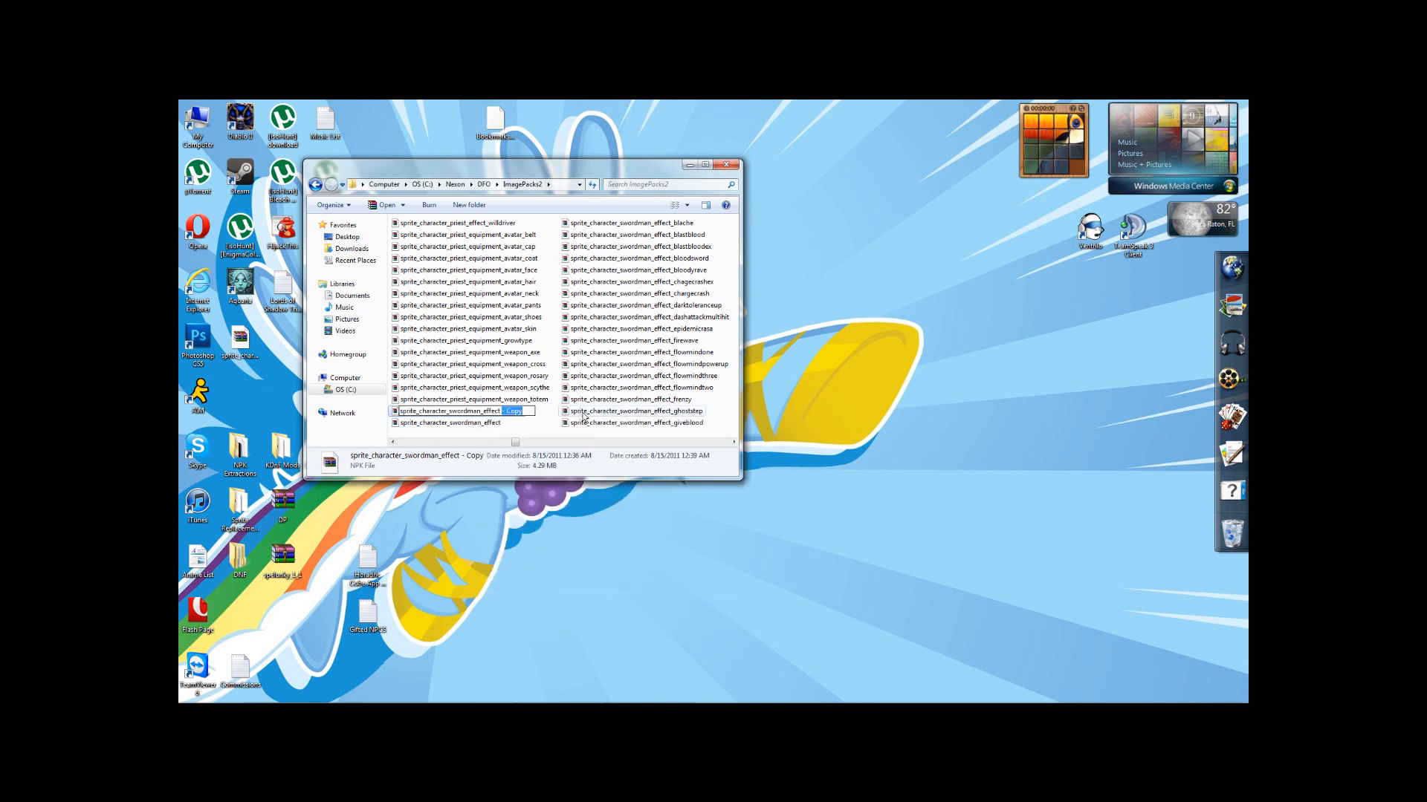
{"action": "key", "text": "BackSpace"}
{"action": "left_click", "coordinate": [486, 423]}
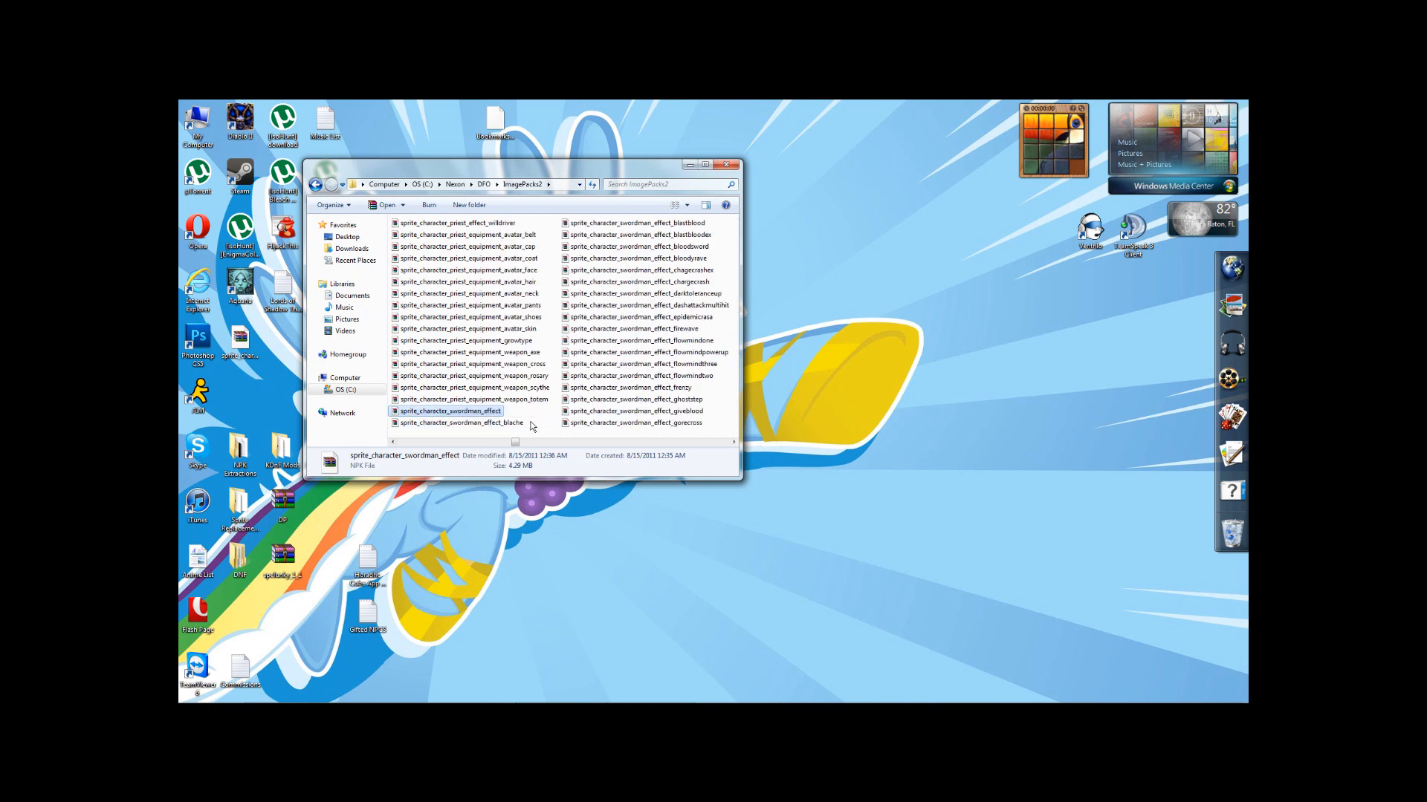
Look up the renamed gunner bullet and swordman effect copies in the ImagePacks2 file list
{"action": "left_click_drag", "start_coordinate": [515, 442], "coordinate": [450, 443]}
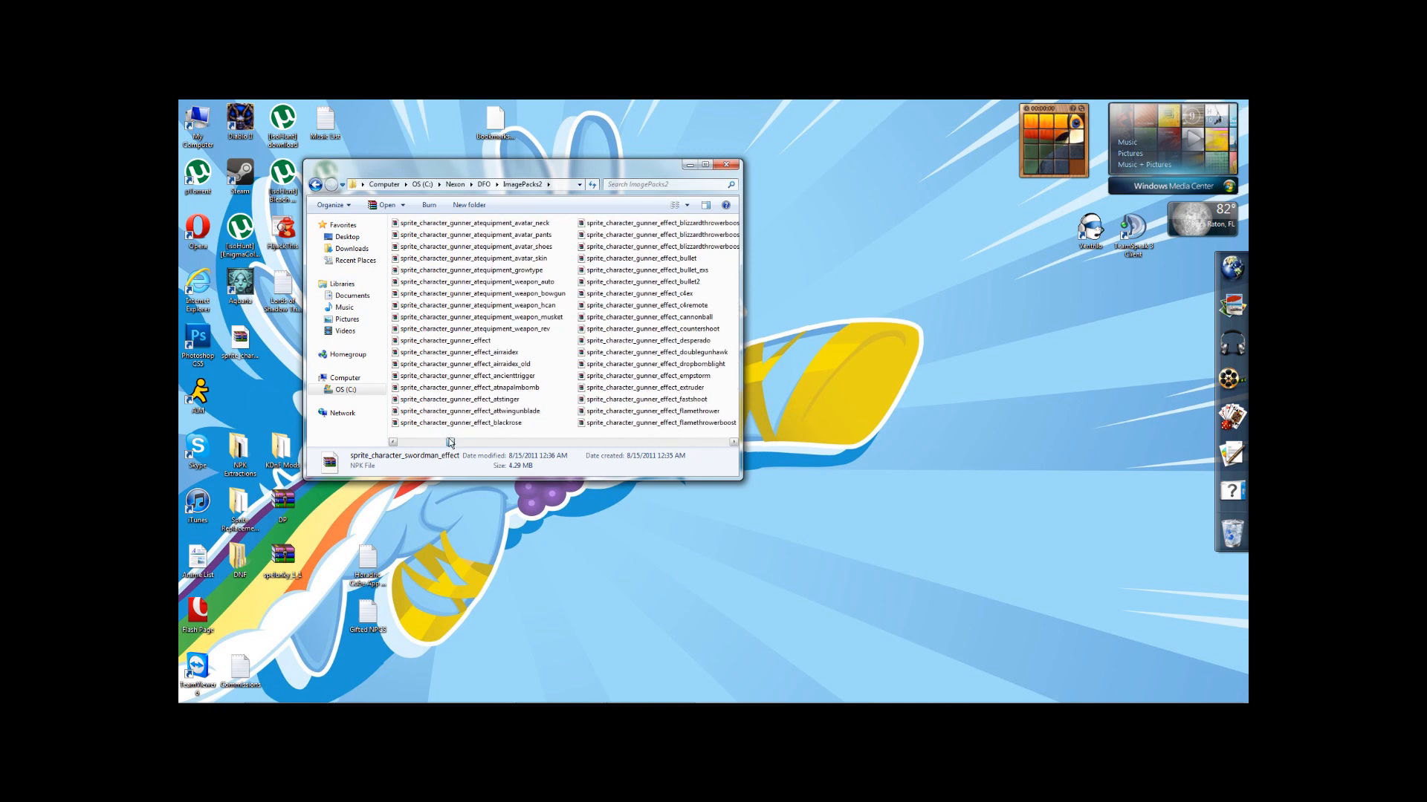
{"action": "left_click_drag", "start_coordinate": [451, 442], "coordinate": [527, 443]}
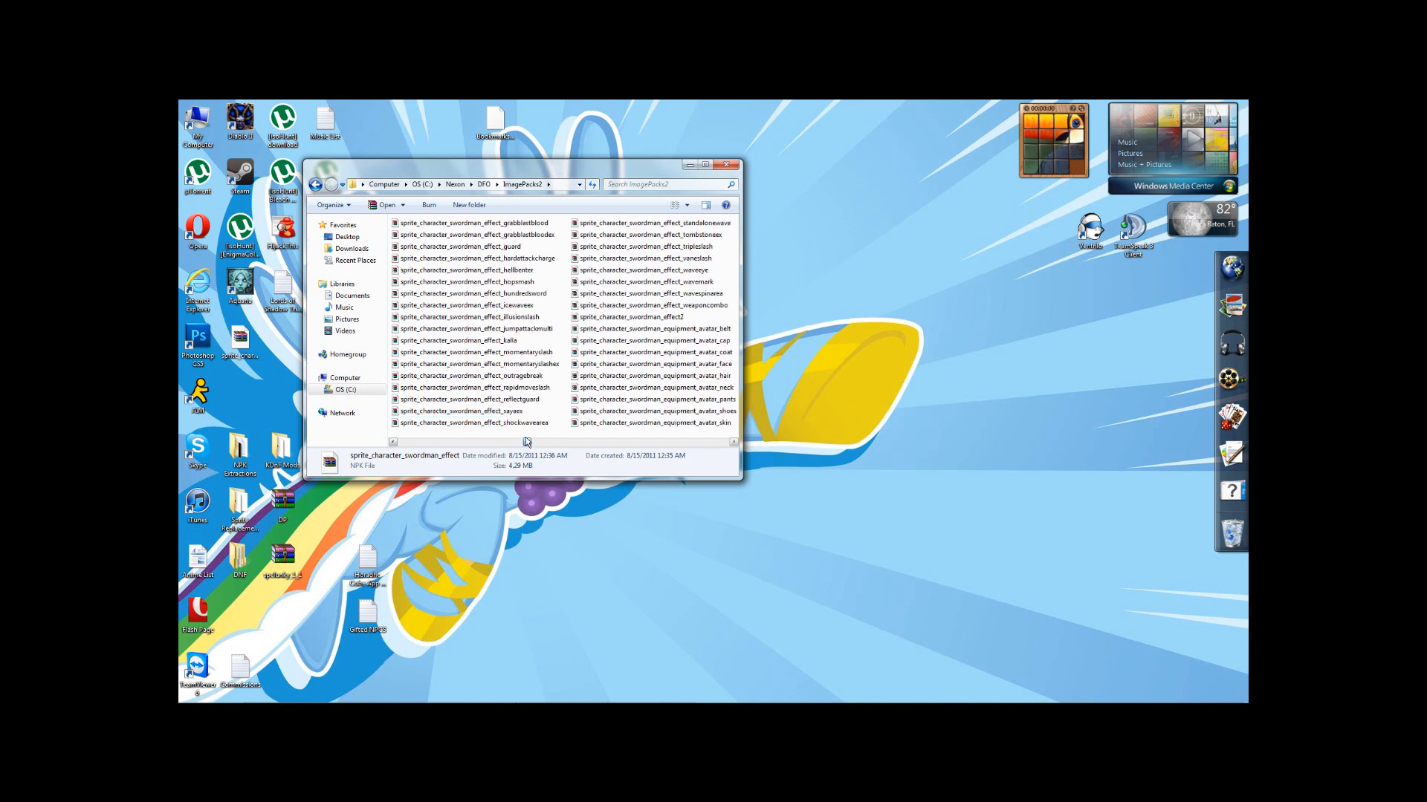
{"action": "left_click", "coordinate": [658, 317]}
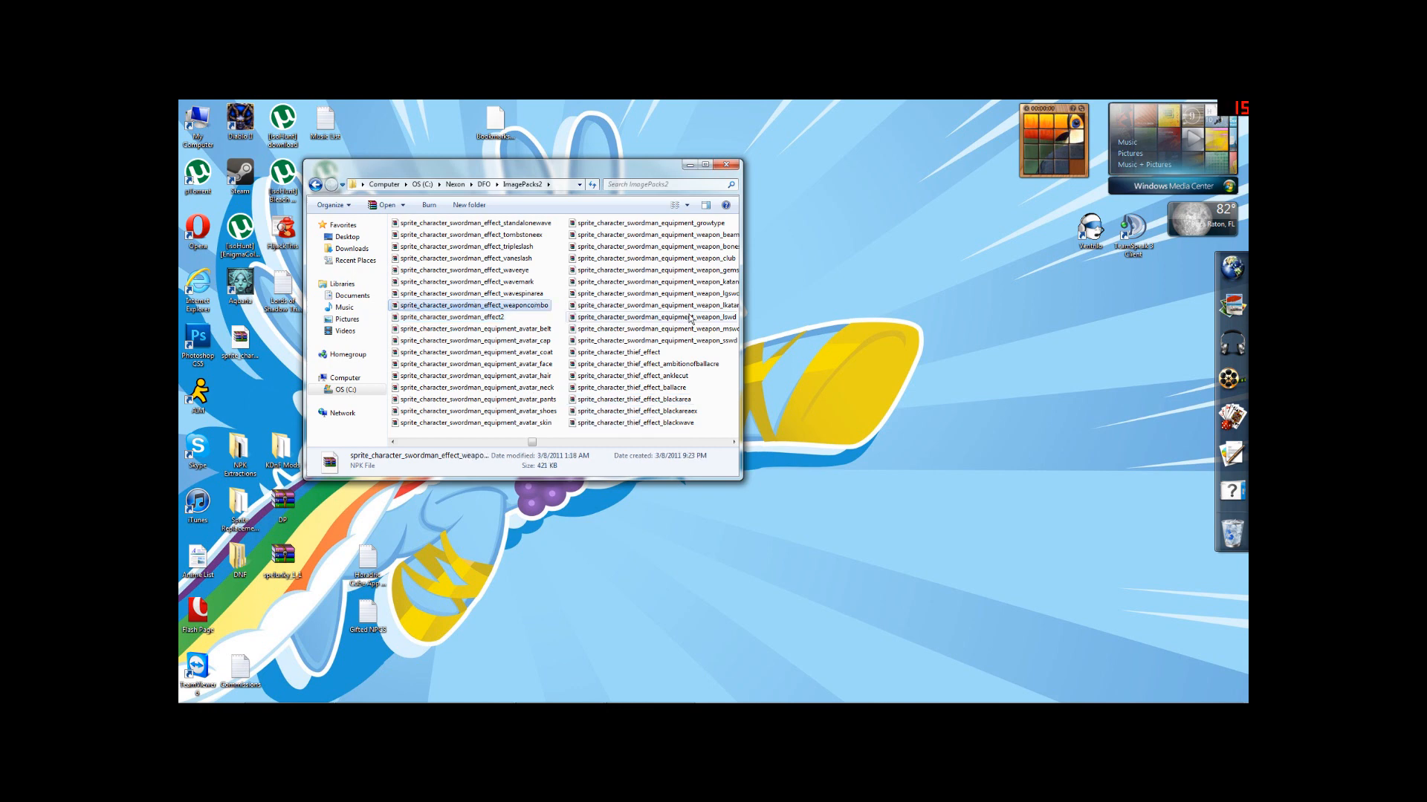
Switch to DNF Extractor, then load and analyze sprite_character_gunner_effect_bullet.NPK from the Kittypawnch Steyr folder in KDnF Mods
{"action": "key", "text": "super"}
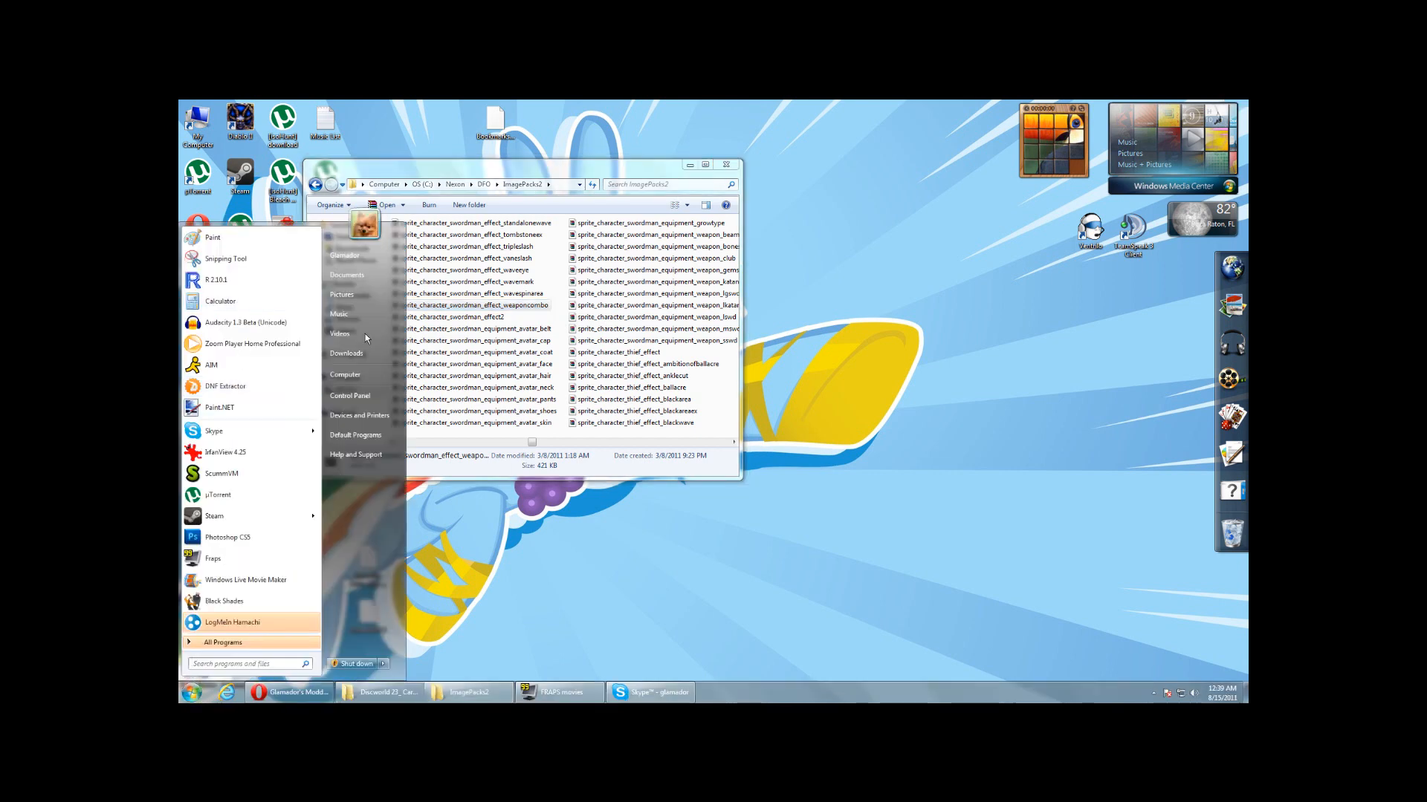
{"action": "left_click", "coordinate": [208, 392]}
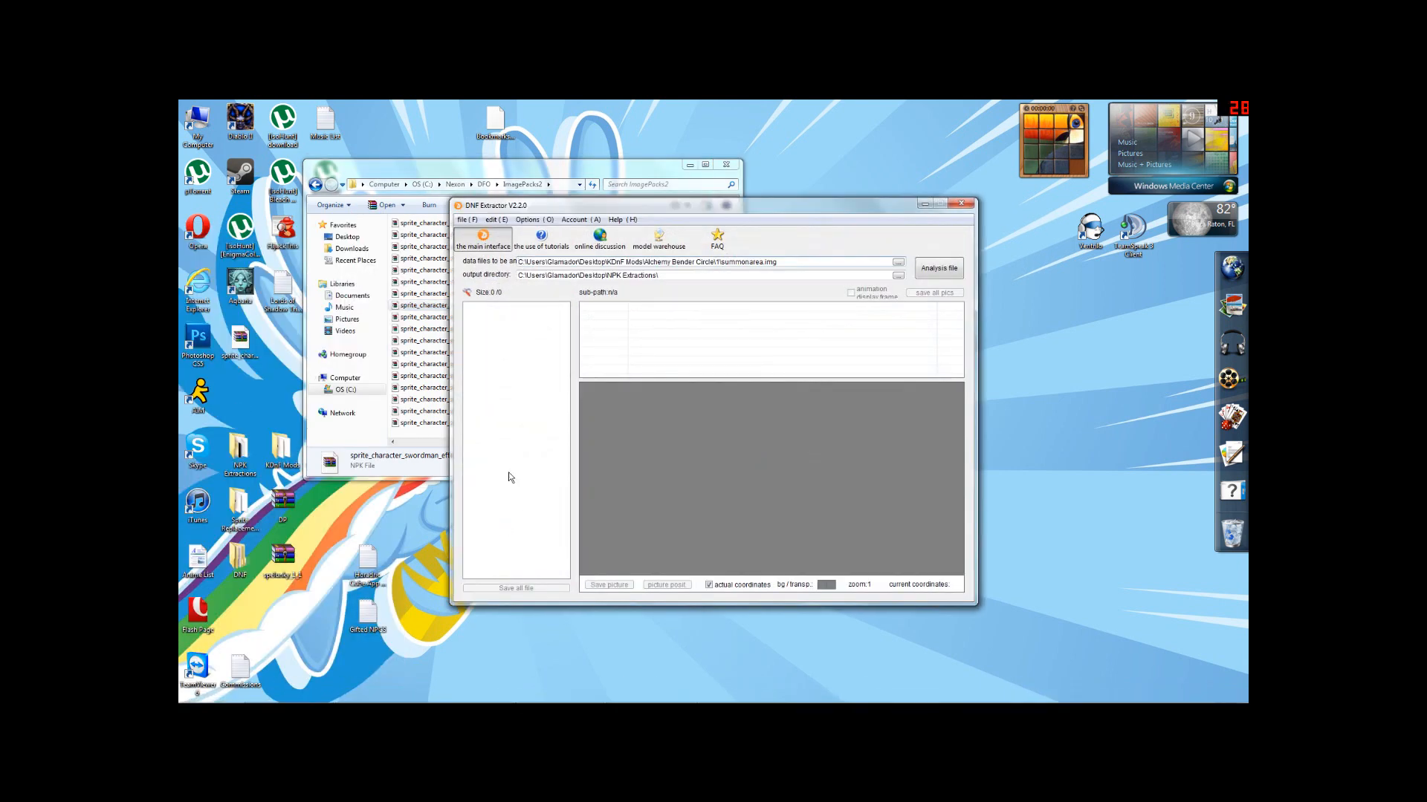
{"action": "left_click", "coordinate": [898, 263]}
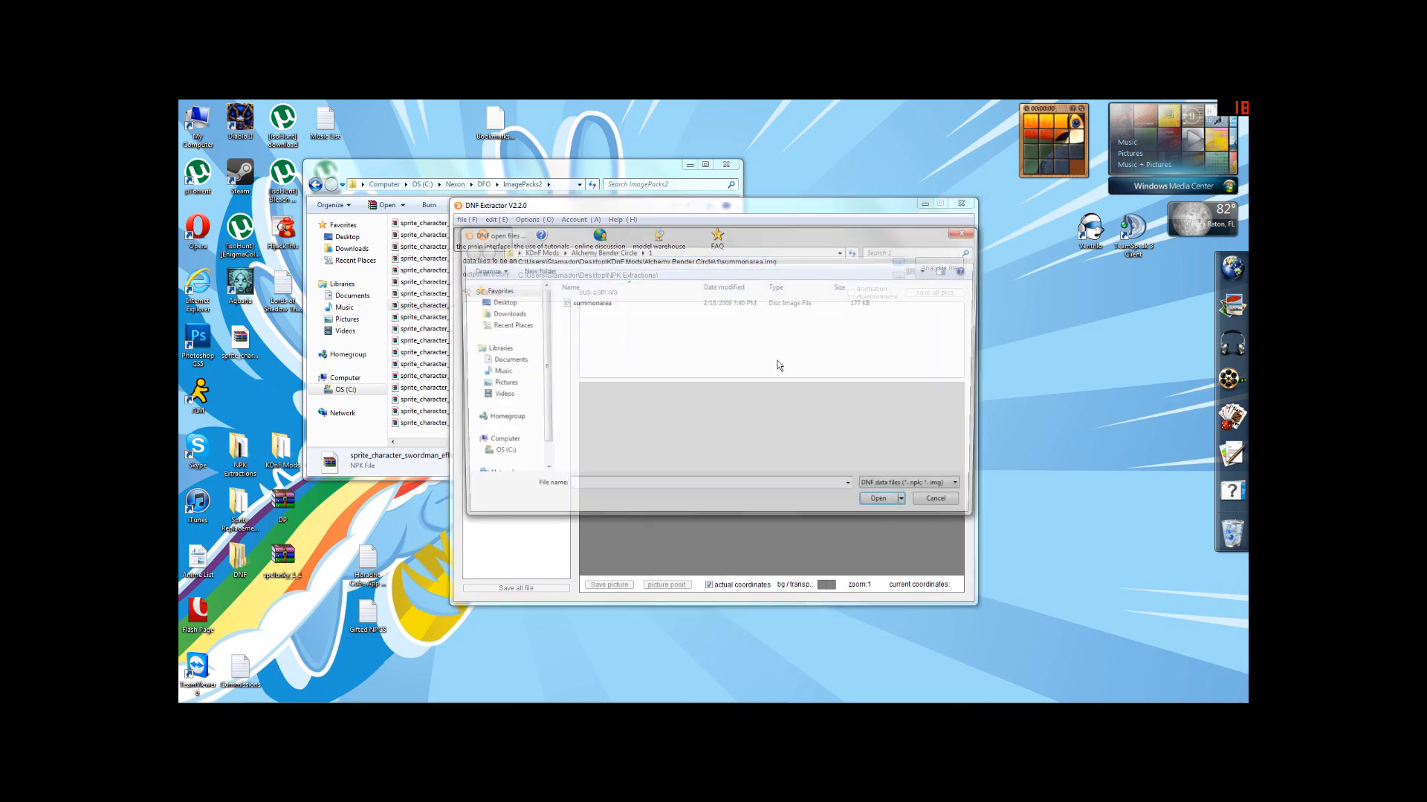
{"action": "left_click", "coordinate": [539, 251]}
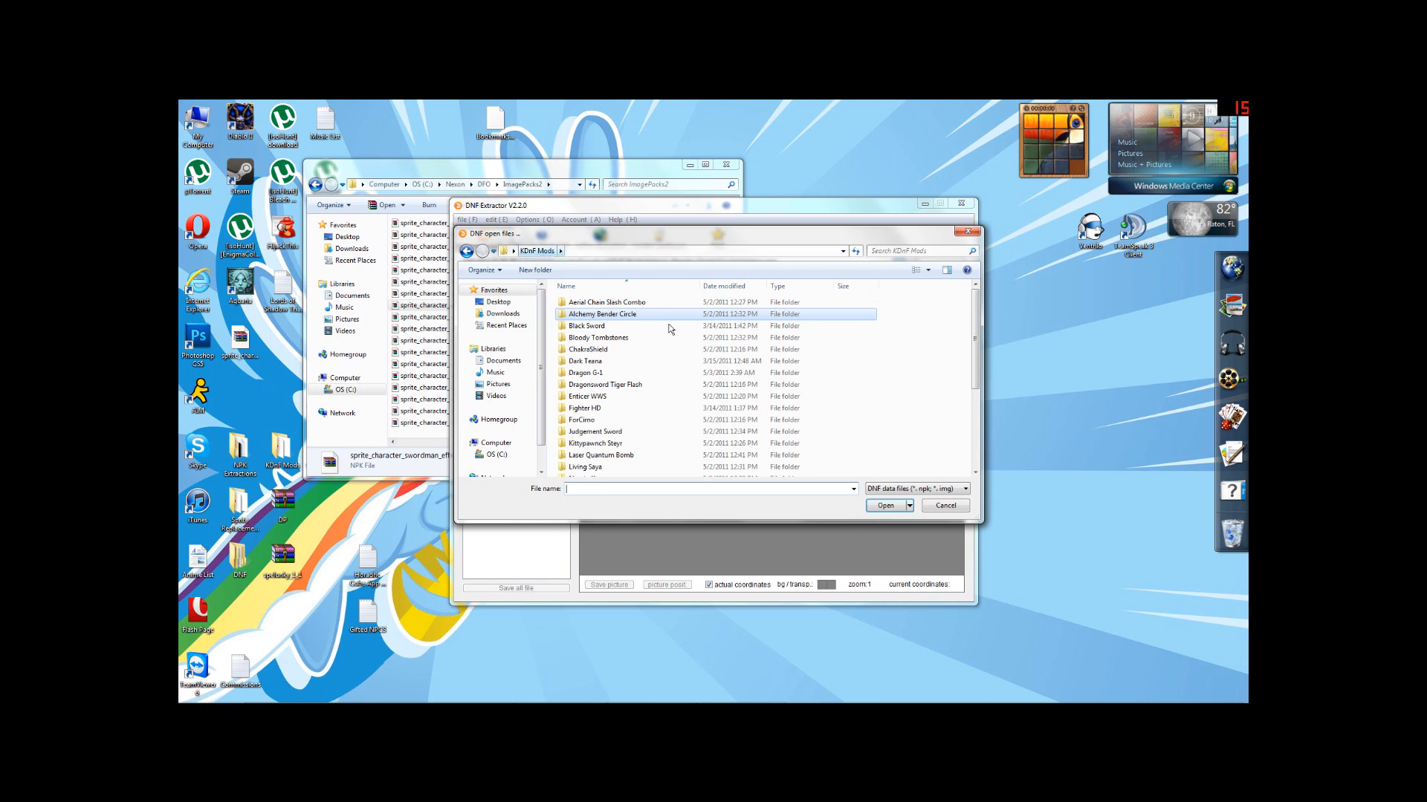
{"action": "left_click", "coordinate": [591, 467]}
{"action": "left_click", "coordinate": [594, 446]}
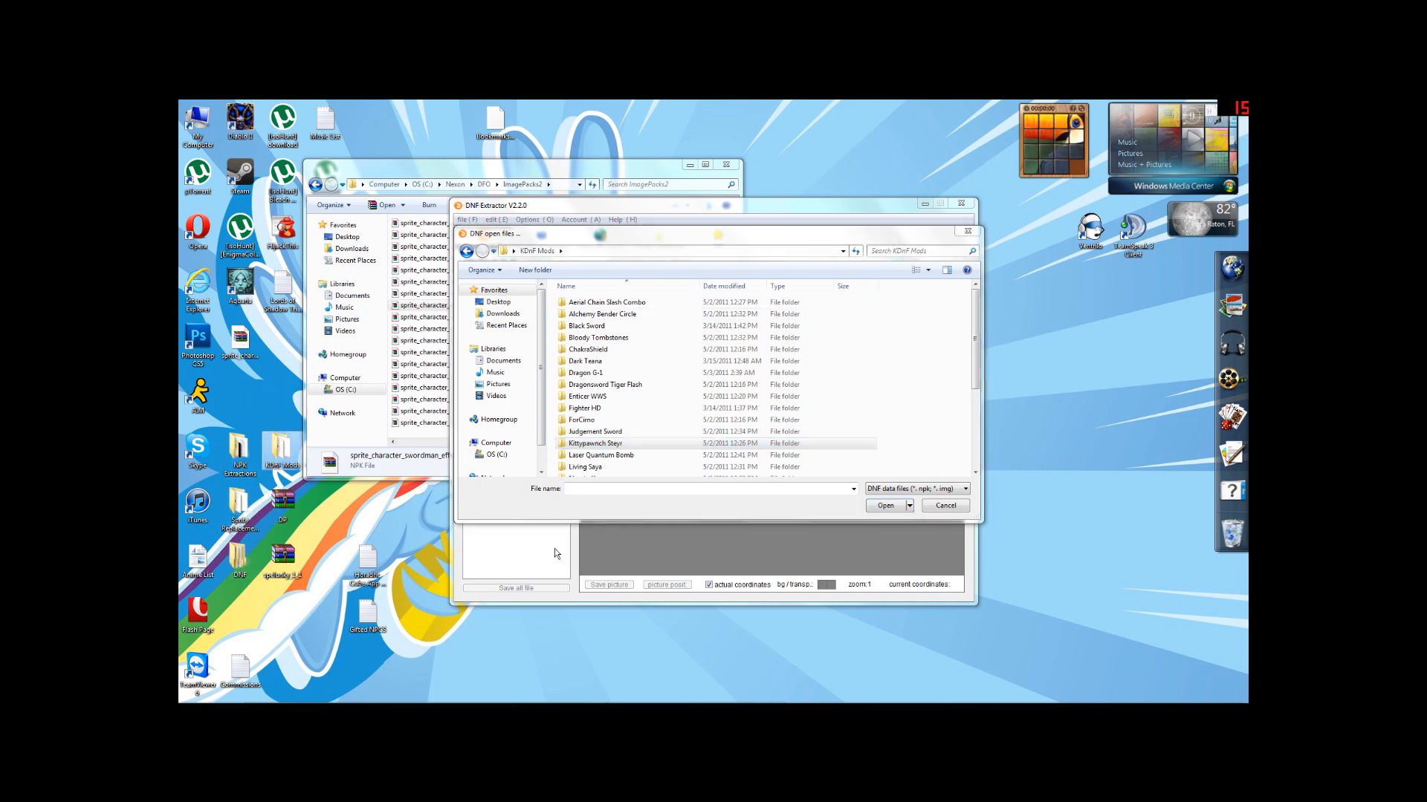
{"action": "double_click", "coordinate": [610, 444]}
{"action": "left_click", "coordinate": [579, 305]}
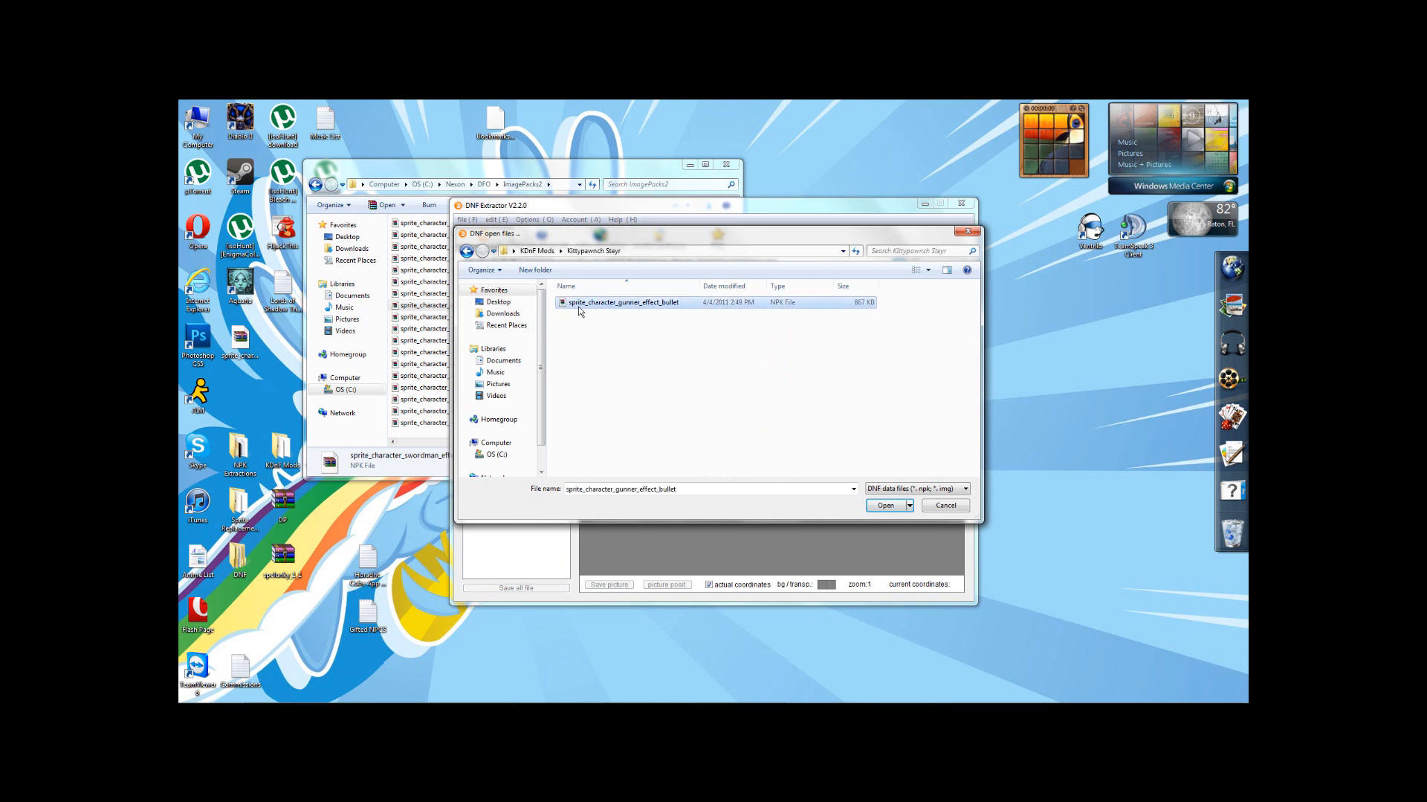
{"action": "double_click", "coordinate": [618, 304]}
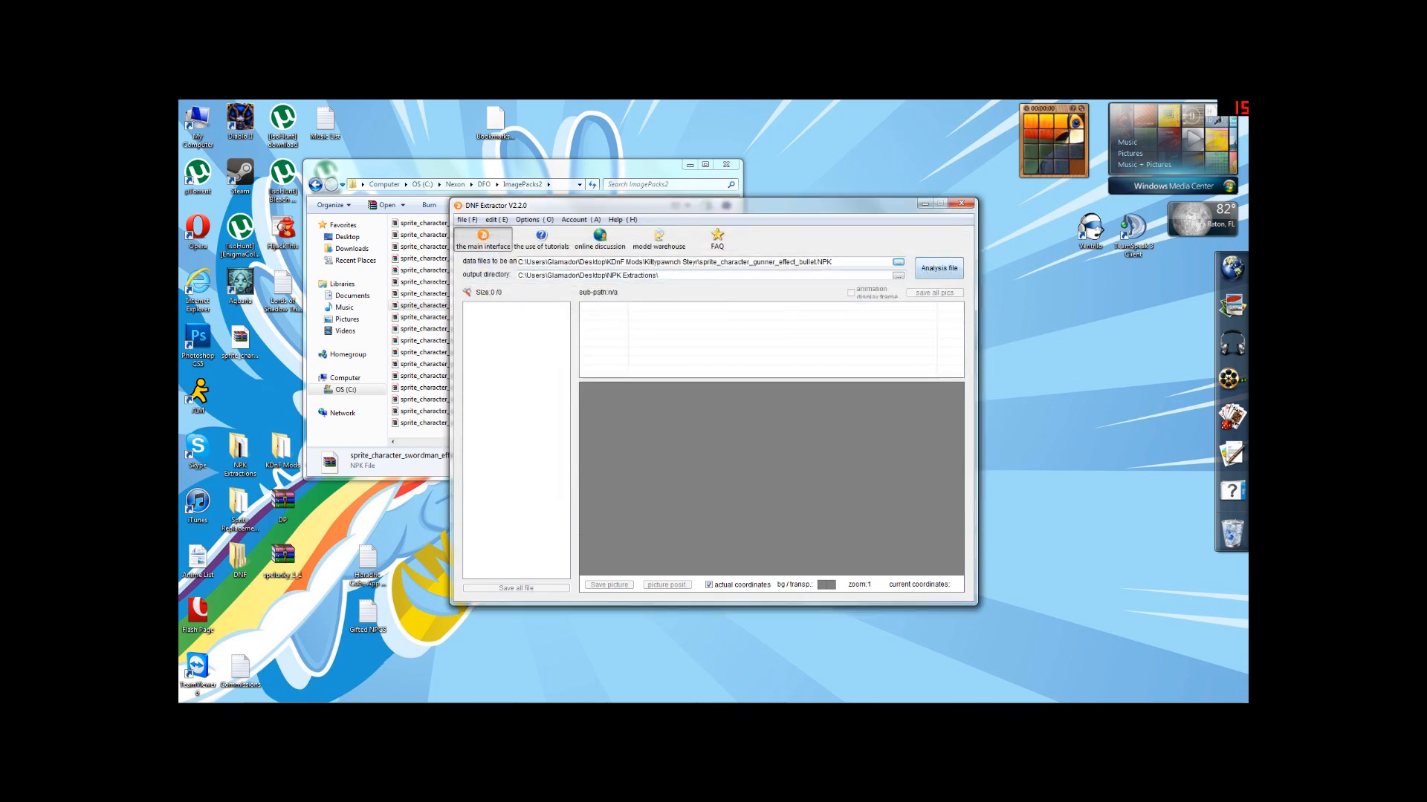
{"action": "left_click", "coordinate": [938, 268]}
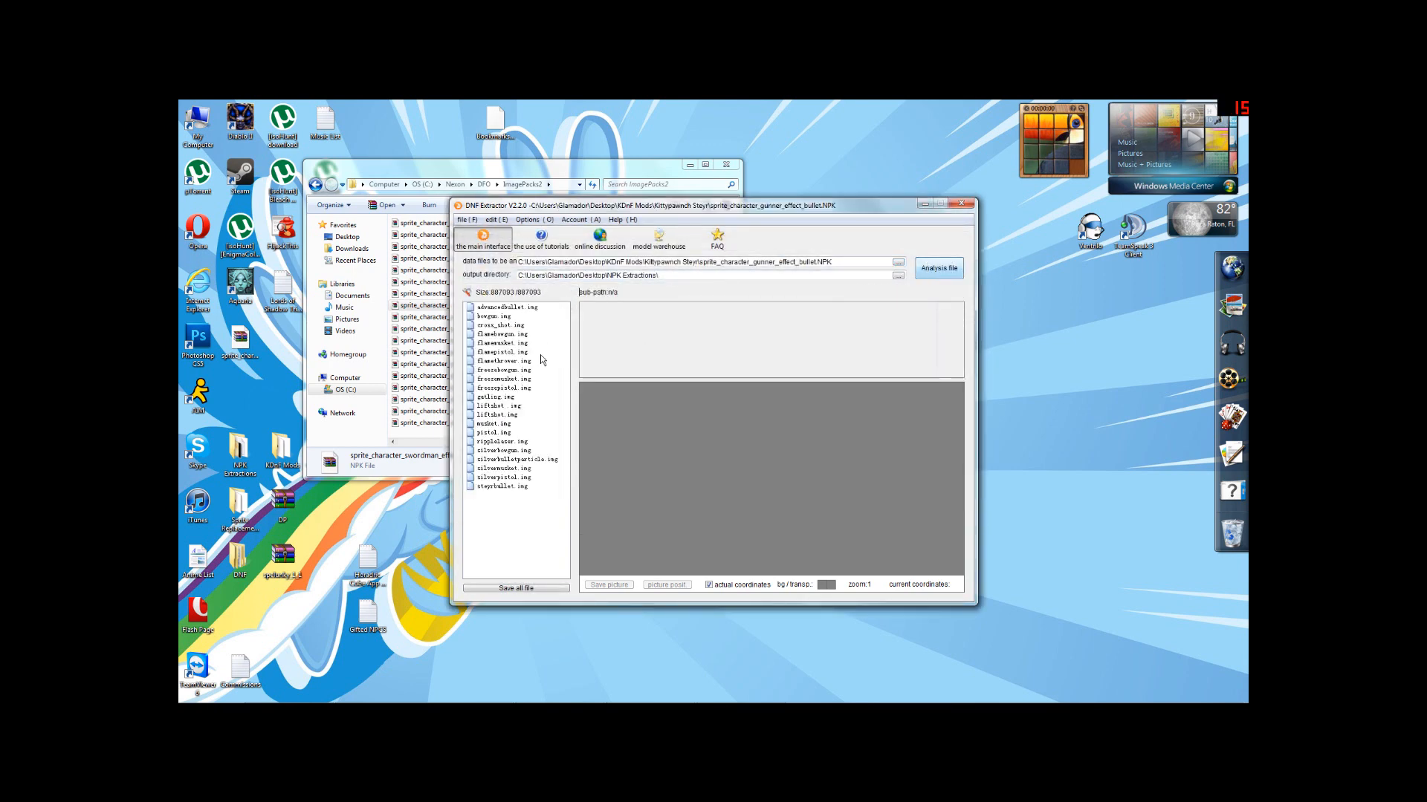
Preview the image files in the bullet NPK from cross_shot.img through flamethrower.img
{"action": "left_click", "coordinate": [490, 324]}
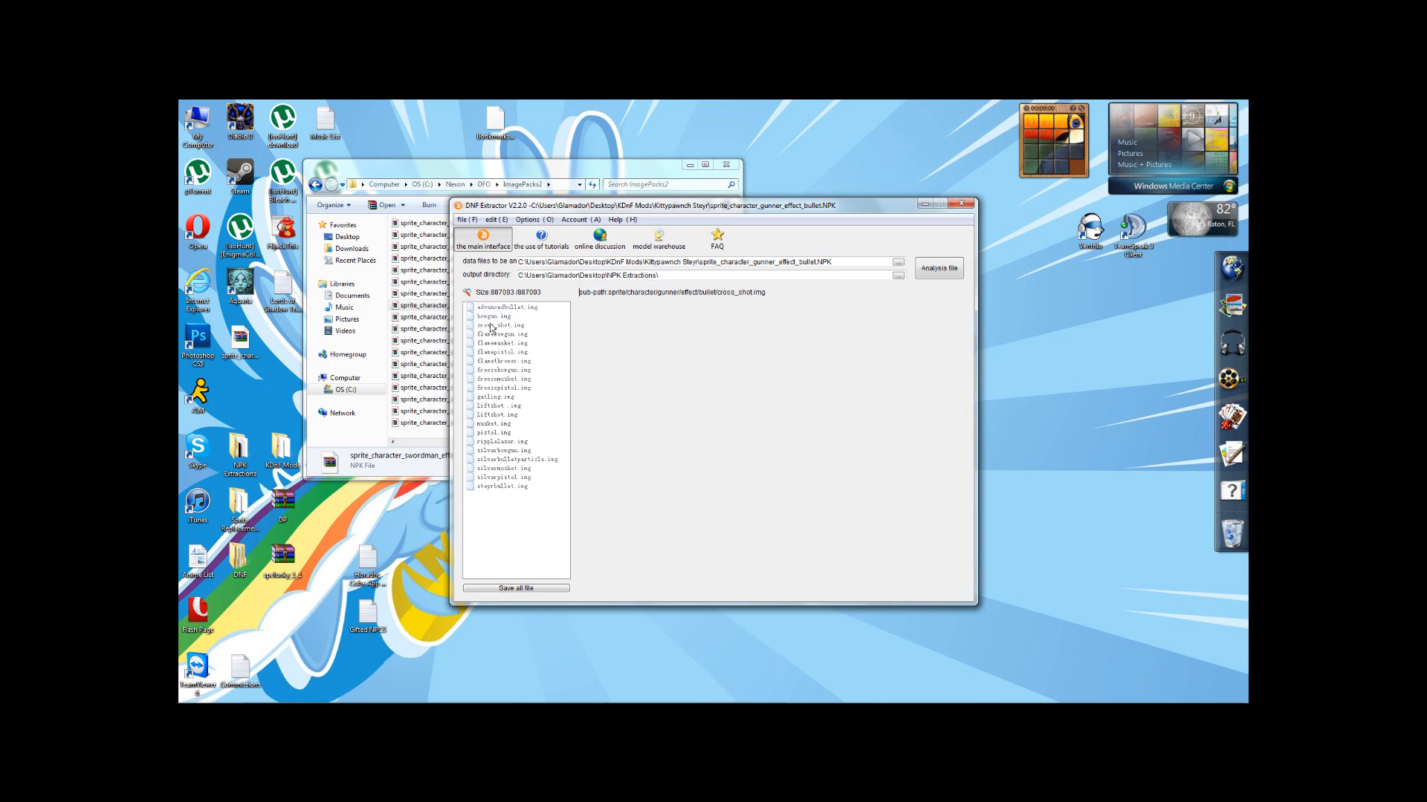
{"action": "left_click", "coordinate": [490, 335]}
{"action": "left_click", "coordinate": [490, 343]}
{"action": "left_click", "coordinate": [489, 352]}
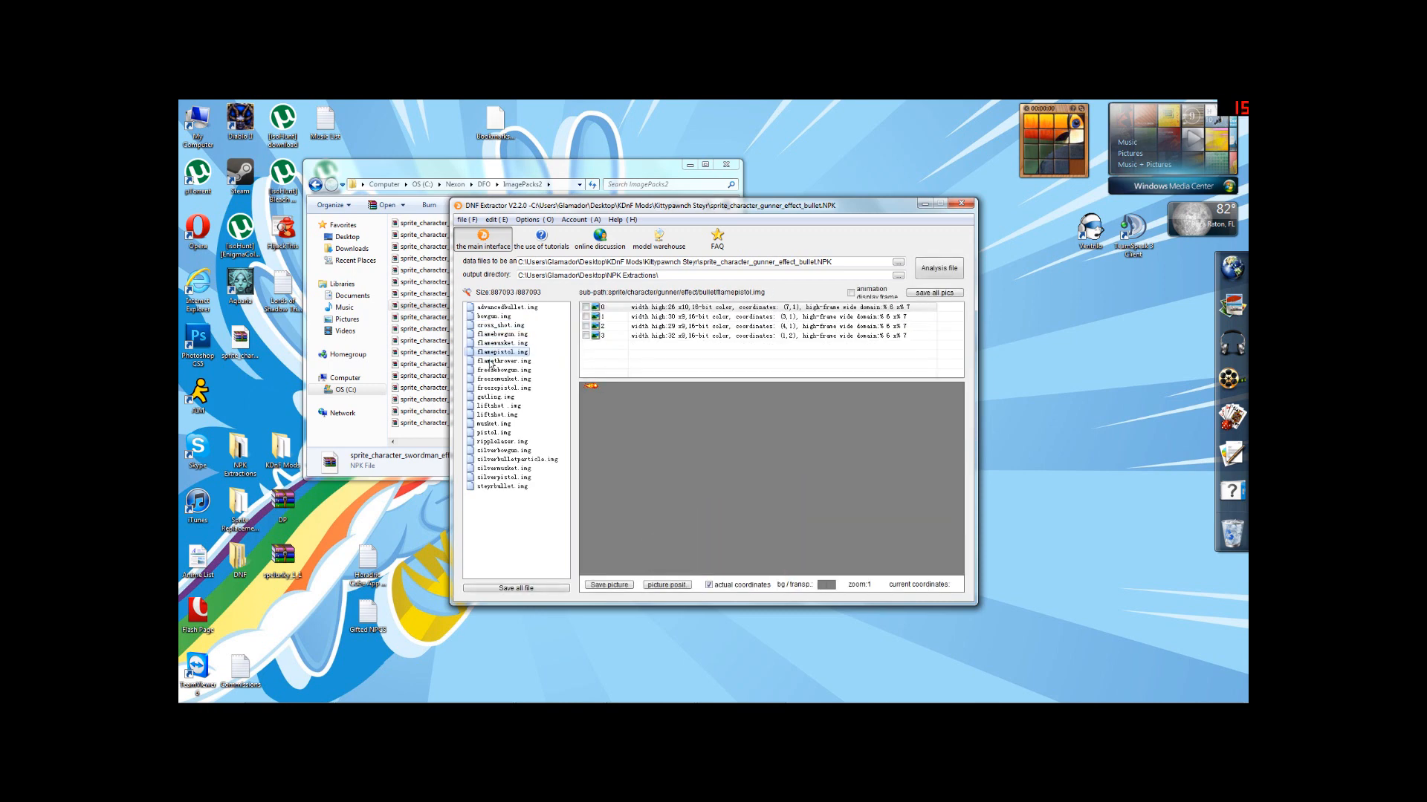
{"action": "left_click", "coordinate": [488, 361]}
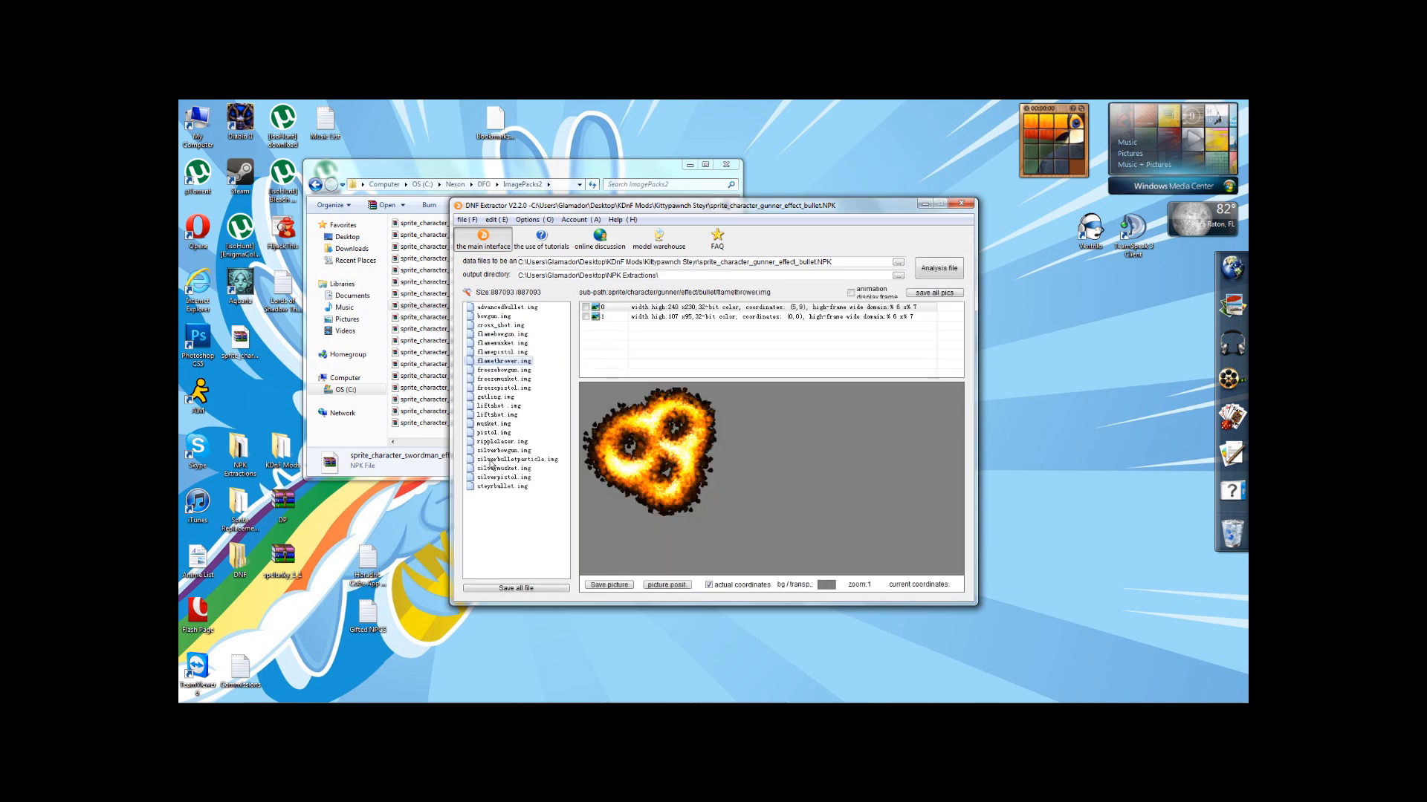
Inspect steyrbullet.img by viewing its frames 0 and 1
{"action": "left_click", "coordinate": [490, 487]}
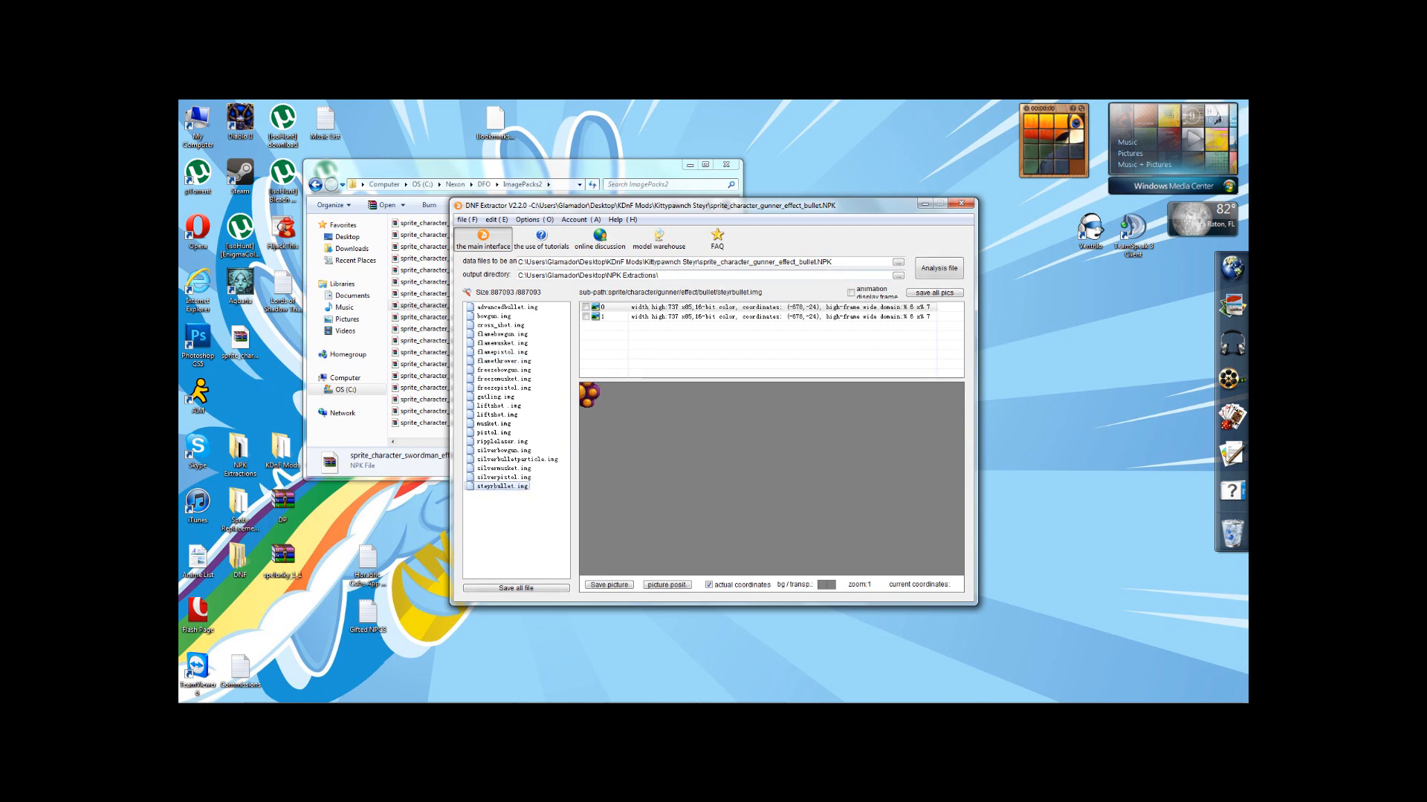
{"action": "left_click", "coordinate": [862, 300]}
{"action": "left_click", "coordinate": [863, 300]}
{"action": "left_click", "coordinate": [615, 311]}
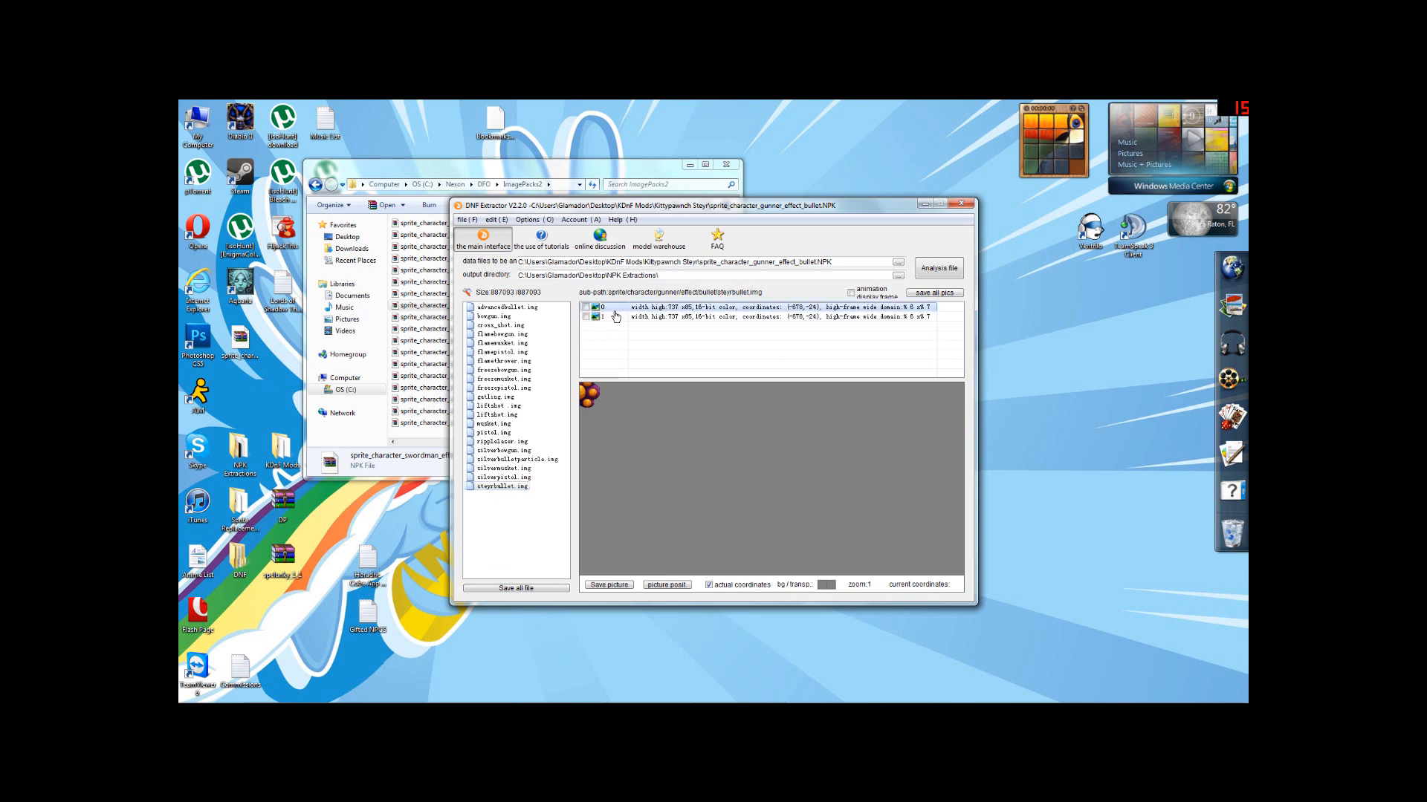
{"action": "left_click", "coordinate": [613, 318]}
{"action": "left_click", "coordinate": [610, 308]}
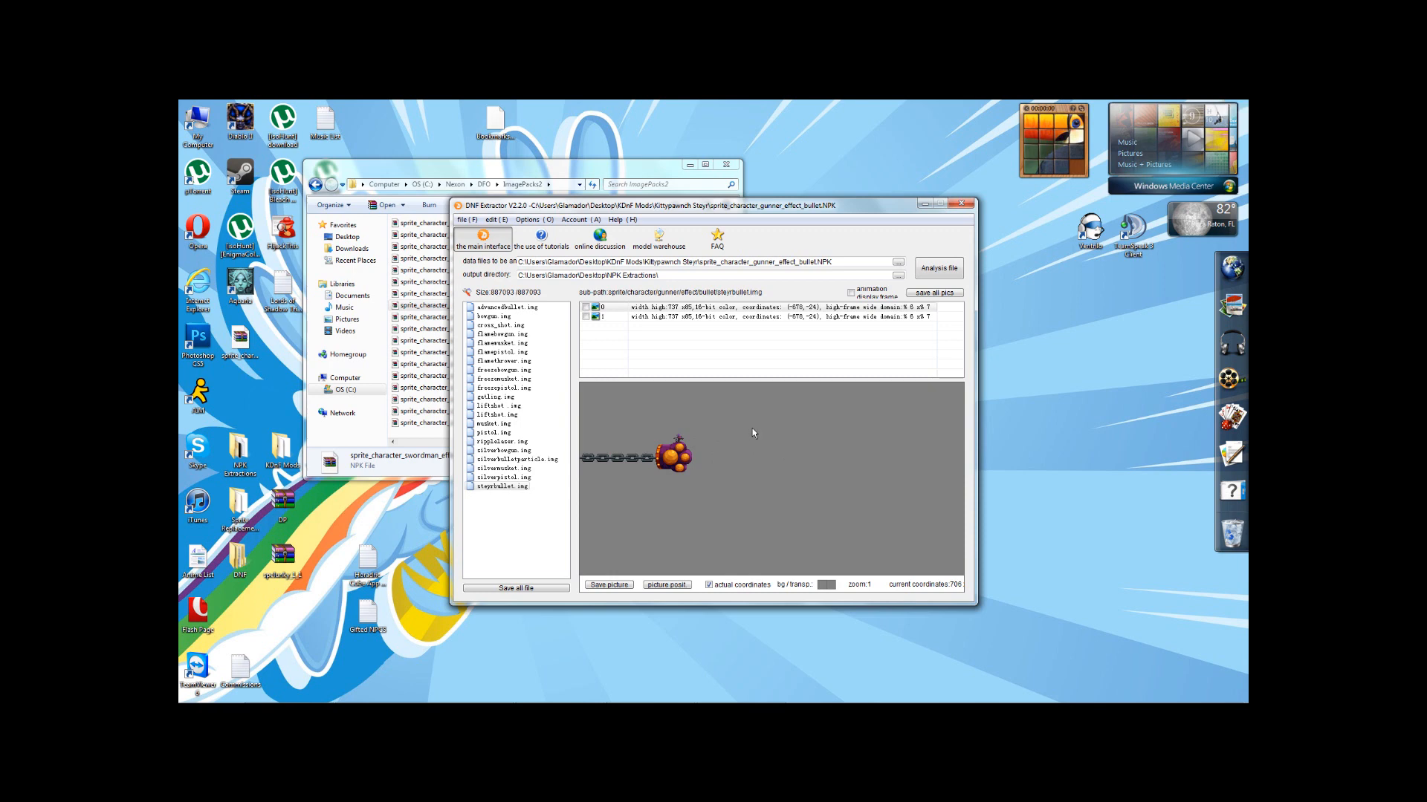
{"action": "left_click", "coordinate": [624, 317]}
{"action": "key", "text": "Up"}
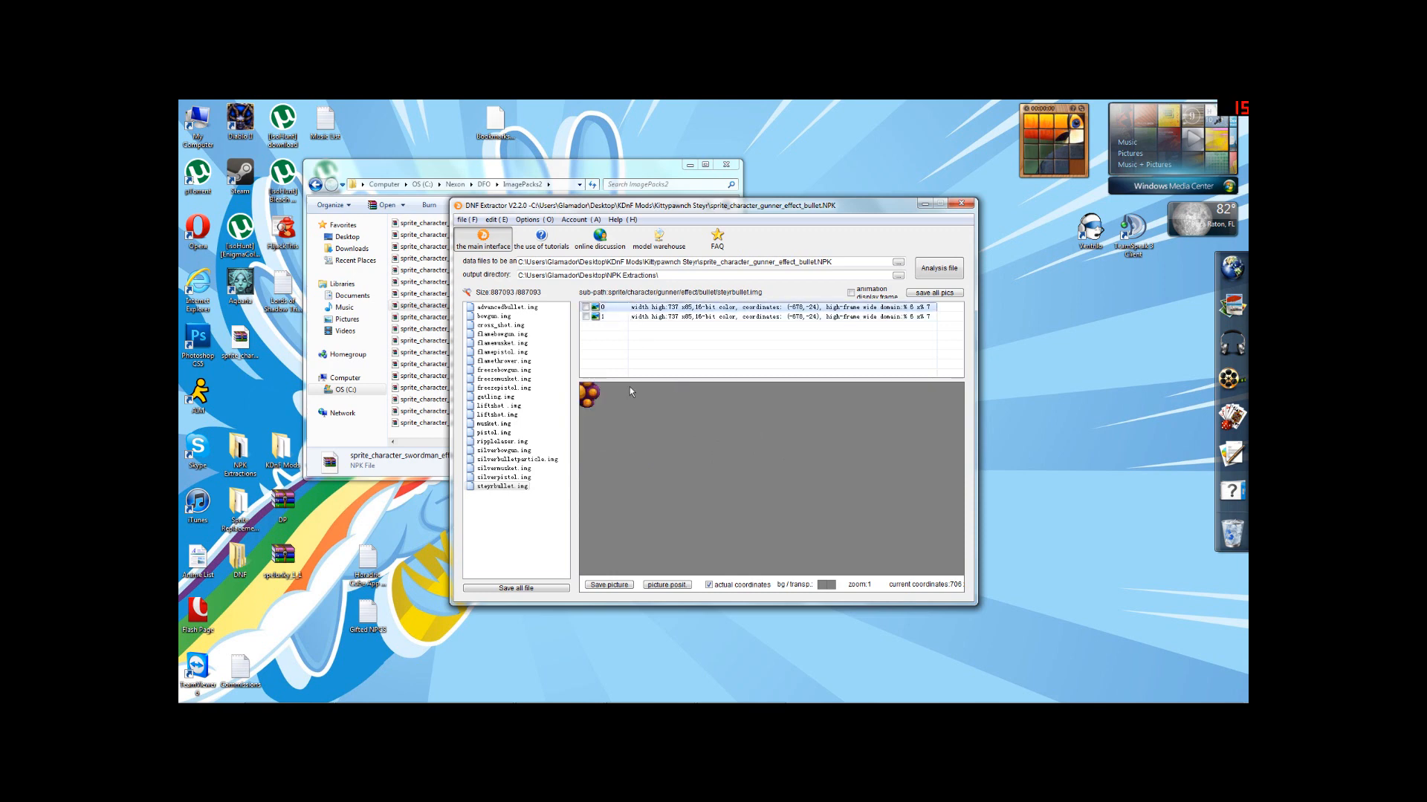
Save steyrbullet.img as a file named steyrbullet in the Image Files folder of NPK Extractions
{"action": "left_click", "coordinate": [499, 487]}
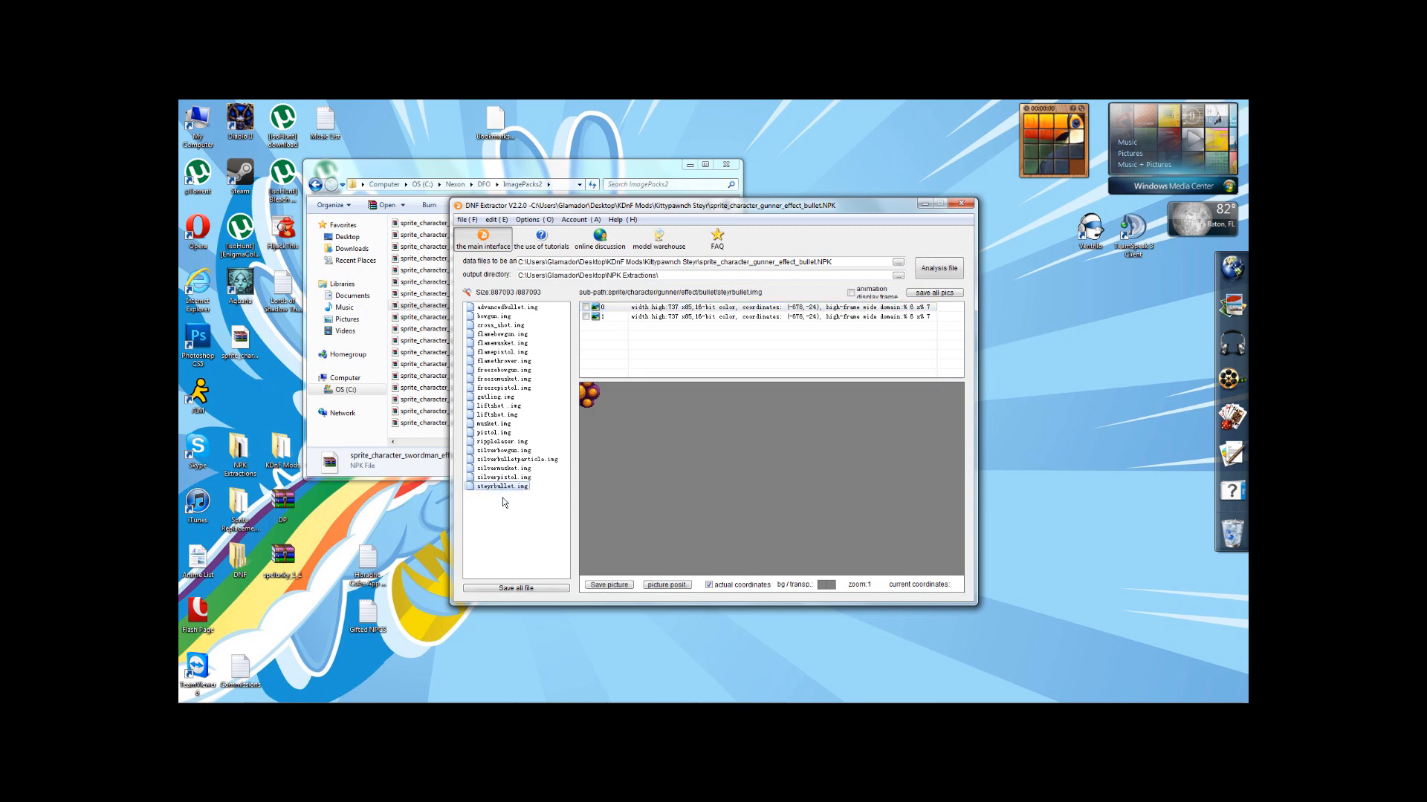
{"action": "right_click", "coordinate": [500, 488]}
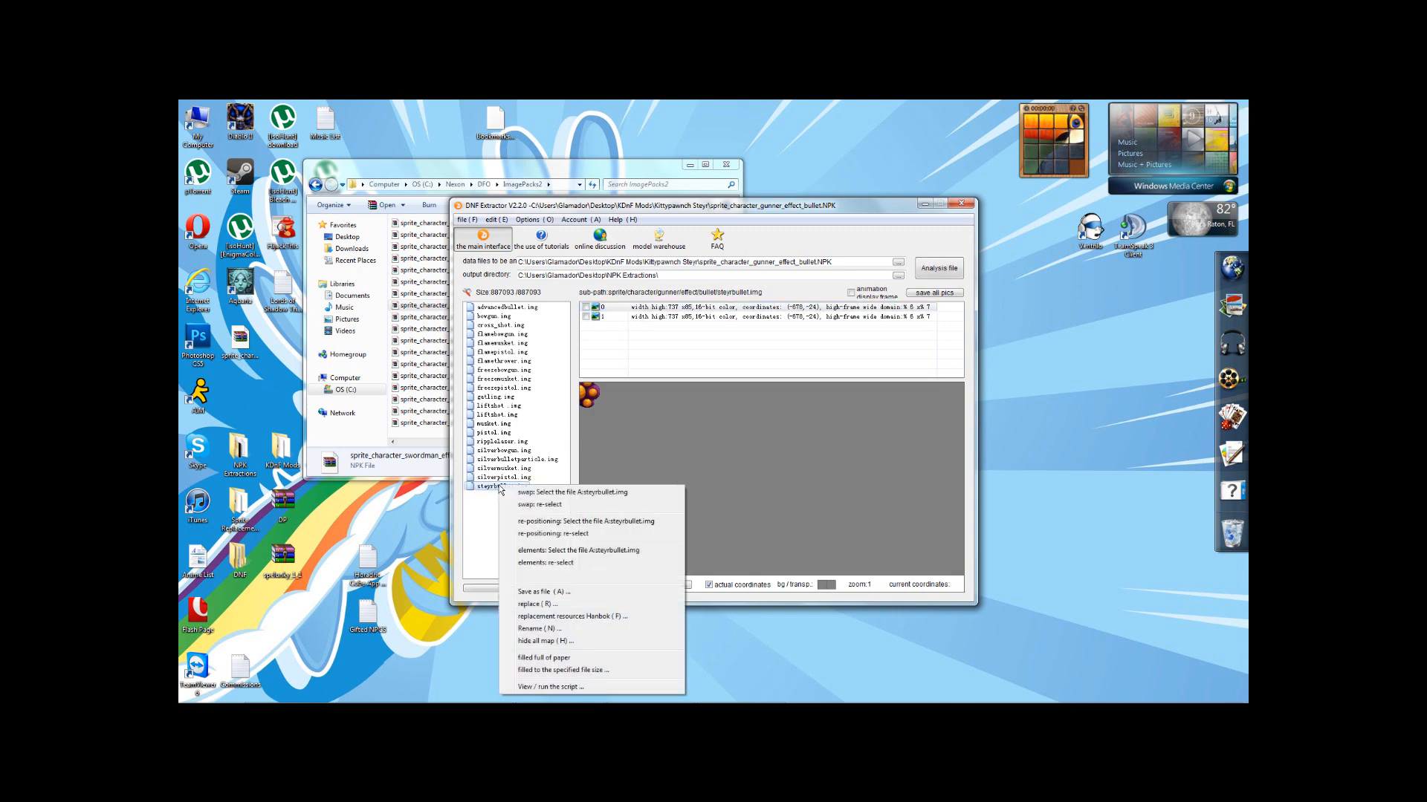
{"action": "left_click", "coordinate": [550, 591]}
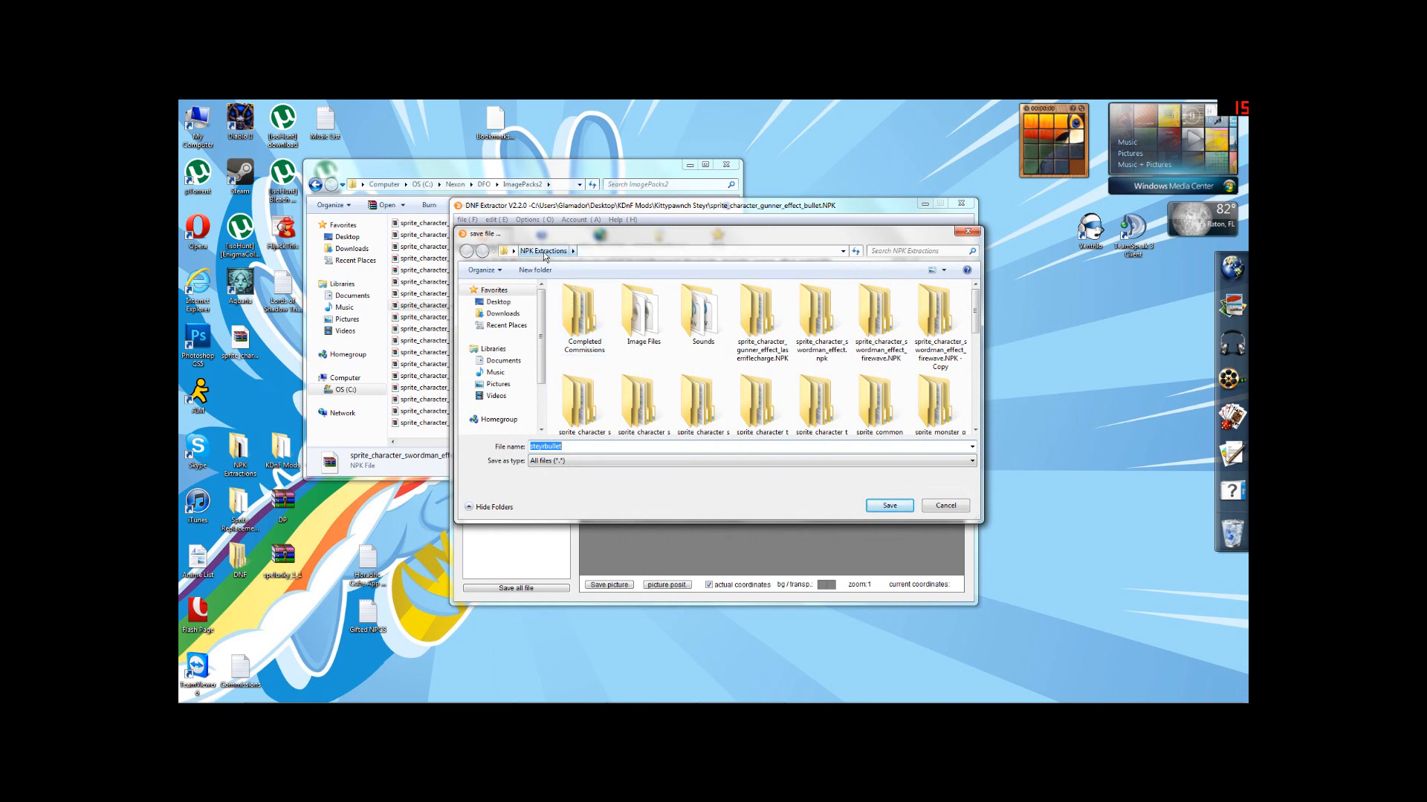
{"action": "double_click", "coordinate": [640, 313]}
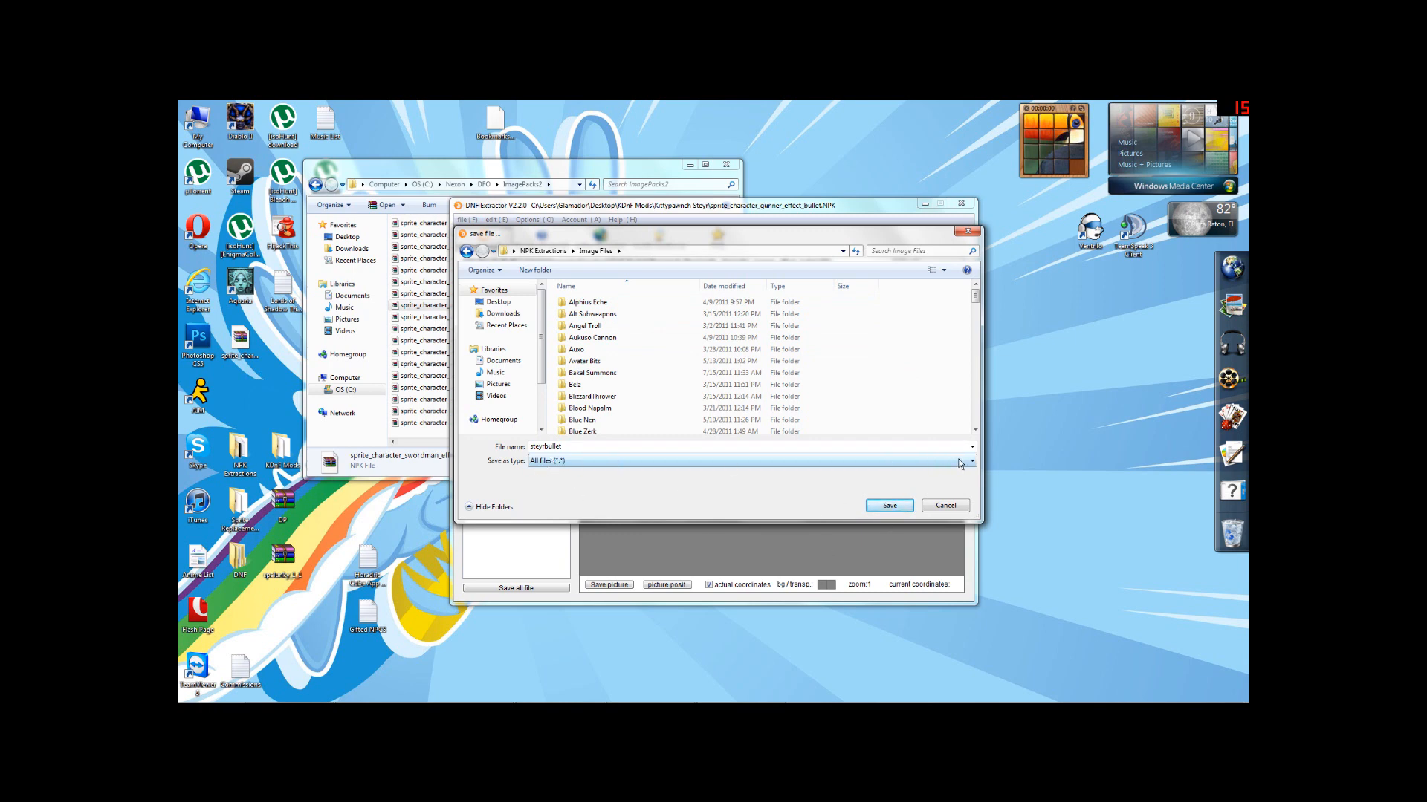
{"action": "left_click", "coordinate": [889, 506]}
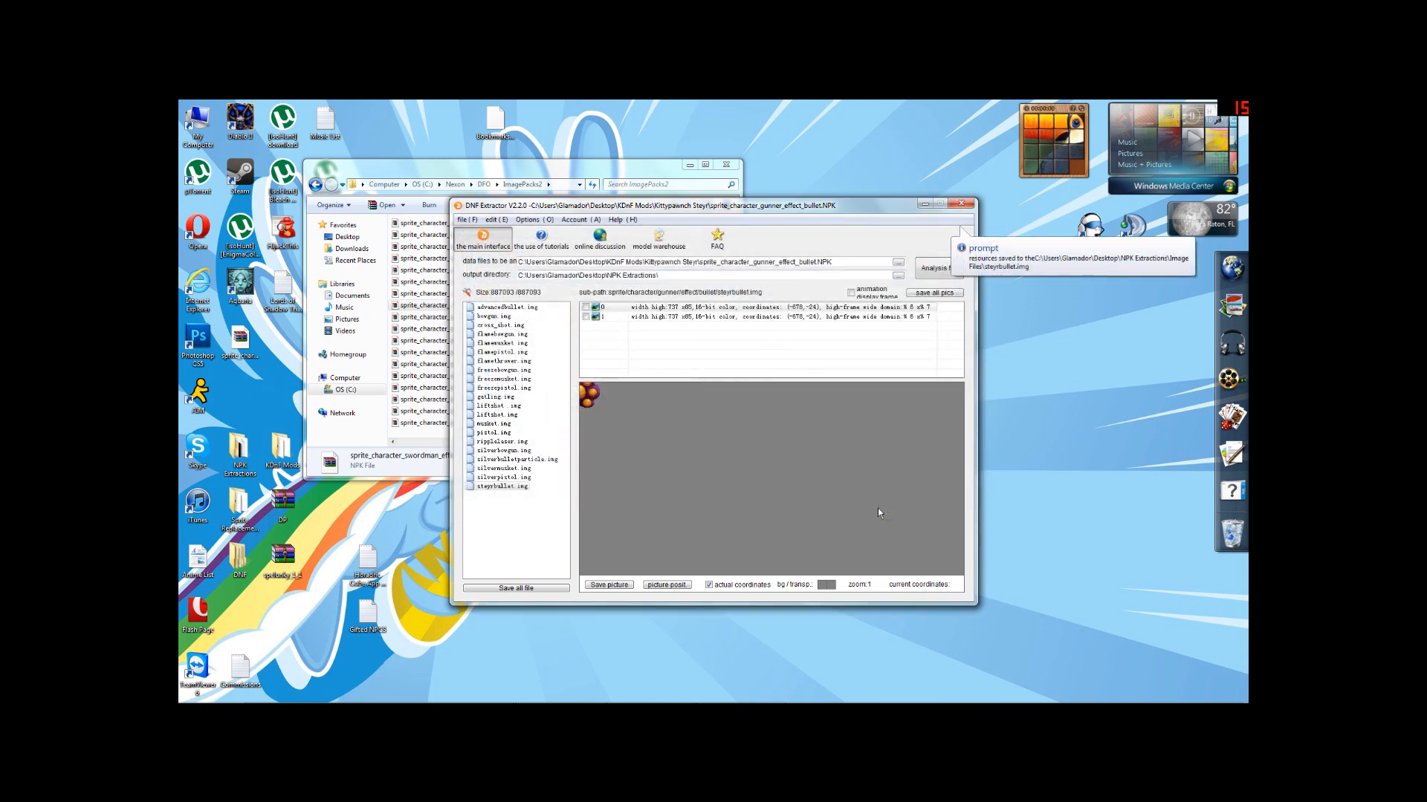
{"action": "right_click", "coordinate": [506, 487]}
{"action": "left_click", "coordinate": [558, 593]}
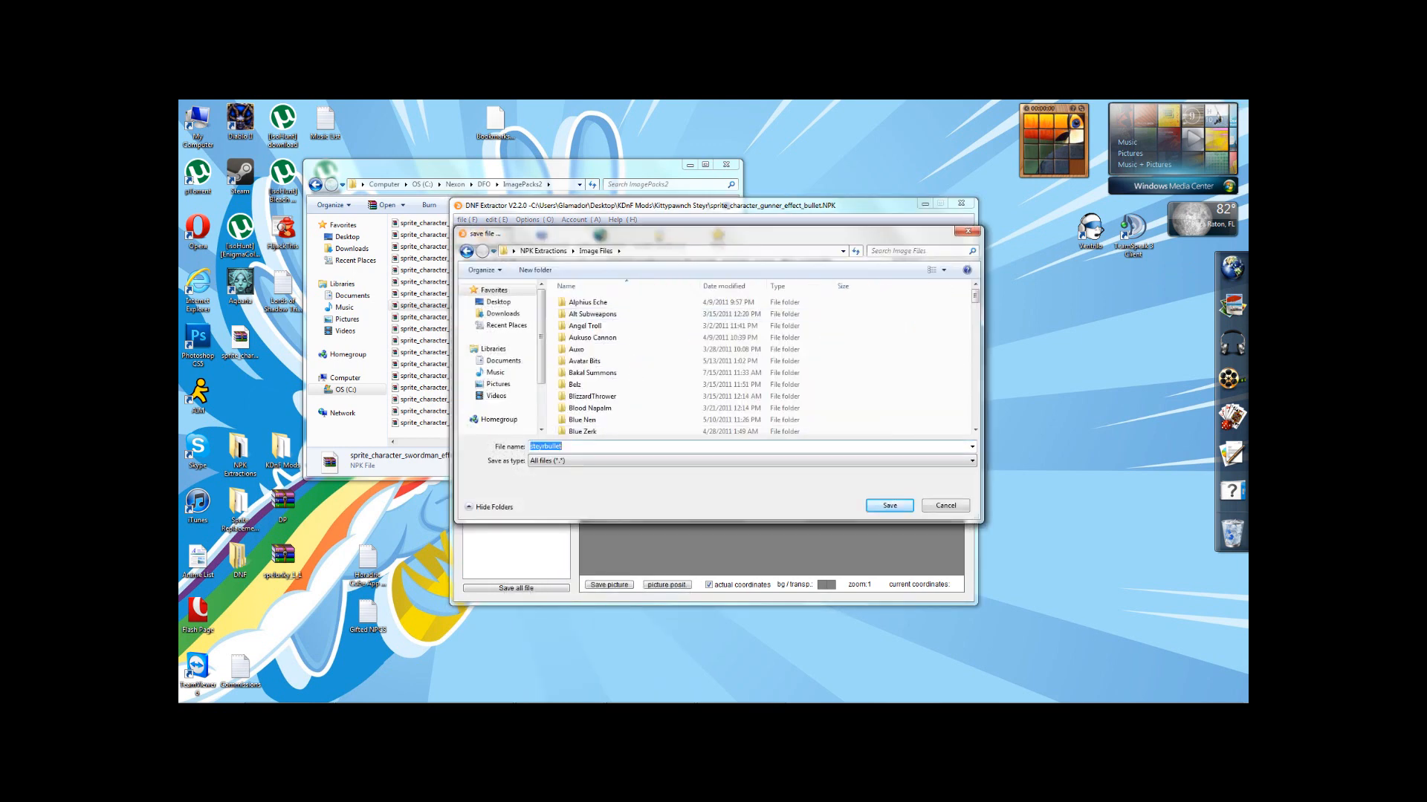
{"action": "left_click", "coordinate": [563, 446]}
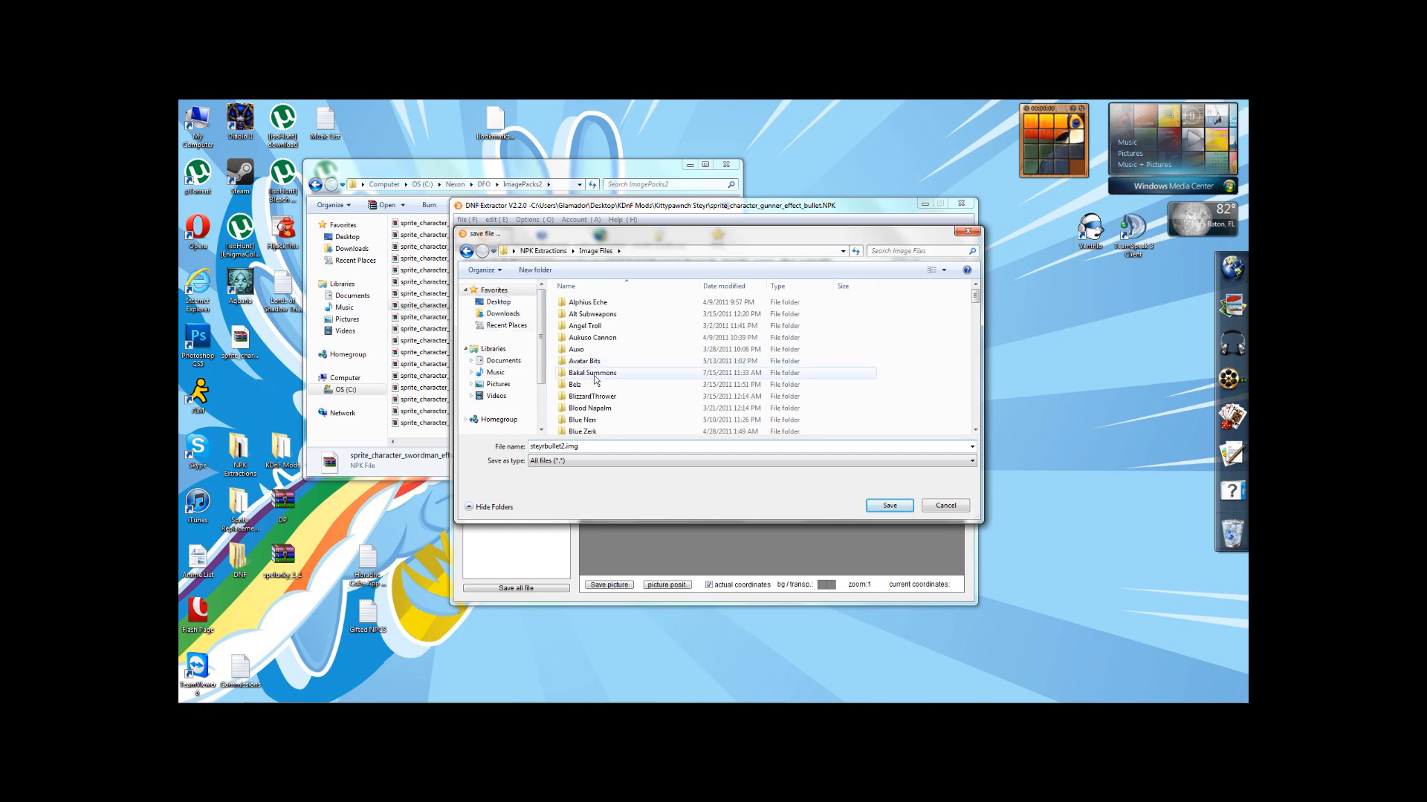
{"action": "left_click_drag", "start_coordinate": [973, 300], "coordinate": [968, 430]}
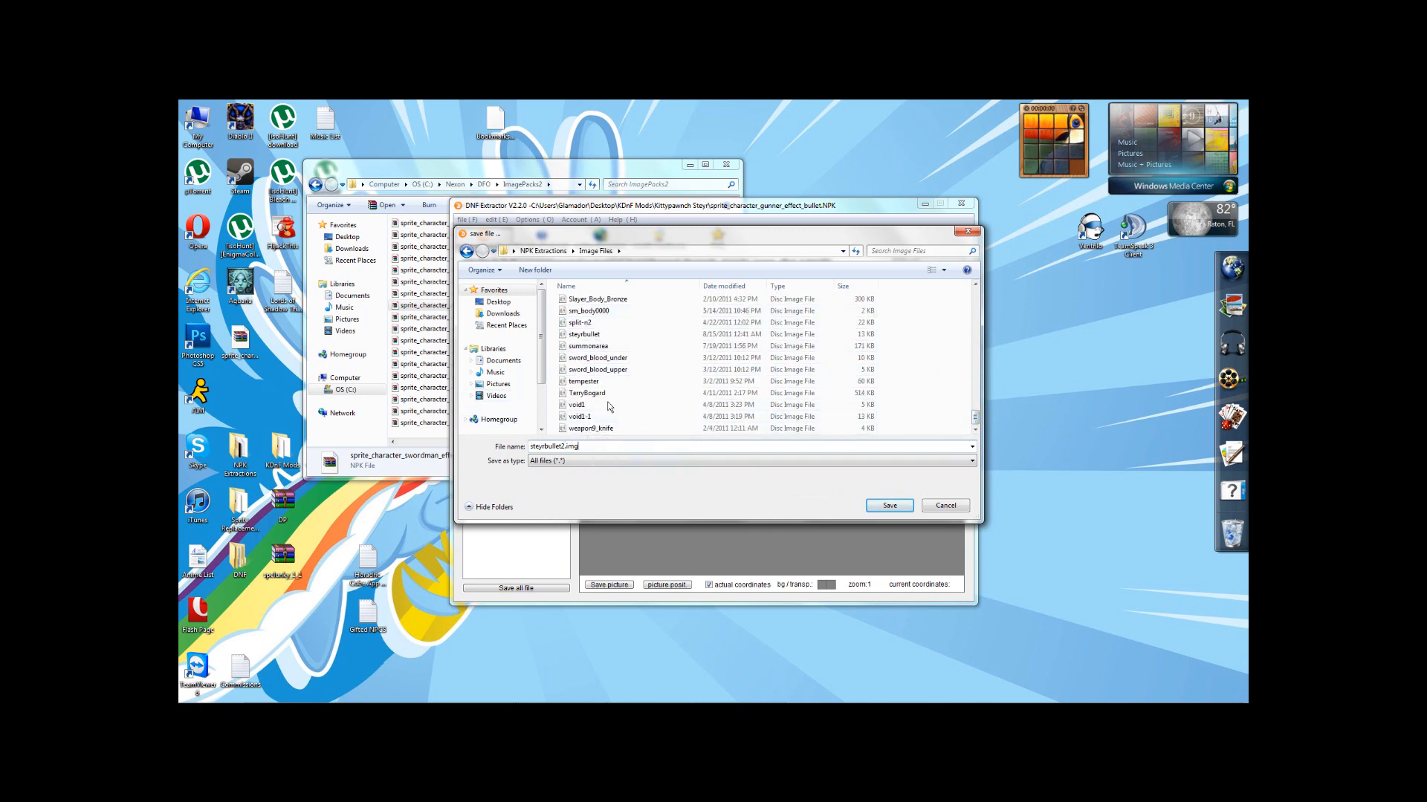
{"action": "left_click", "coordinate": [614, 334]}
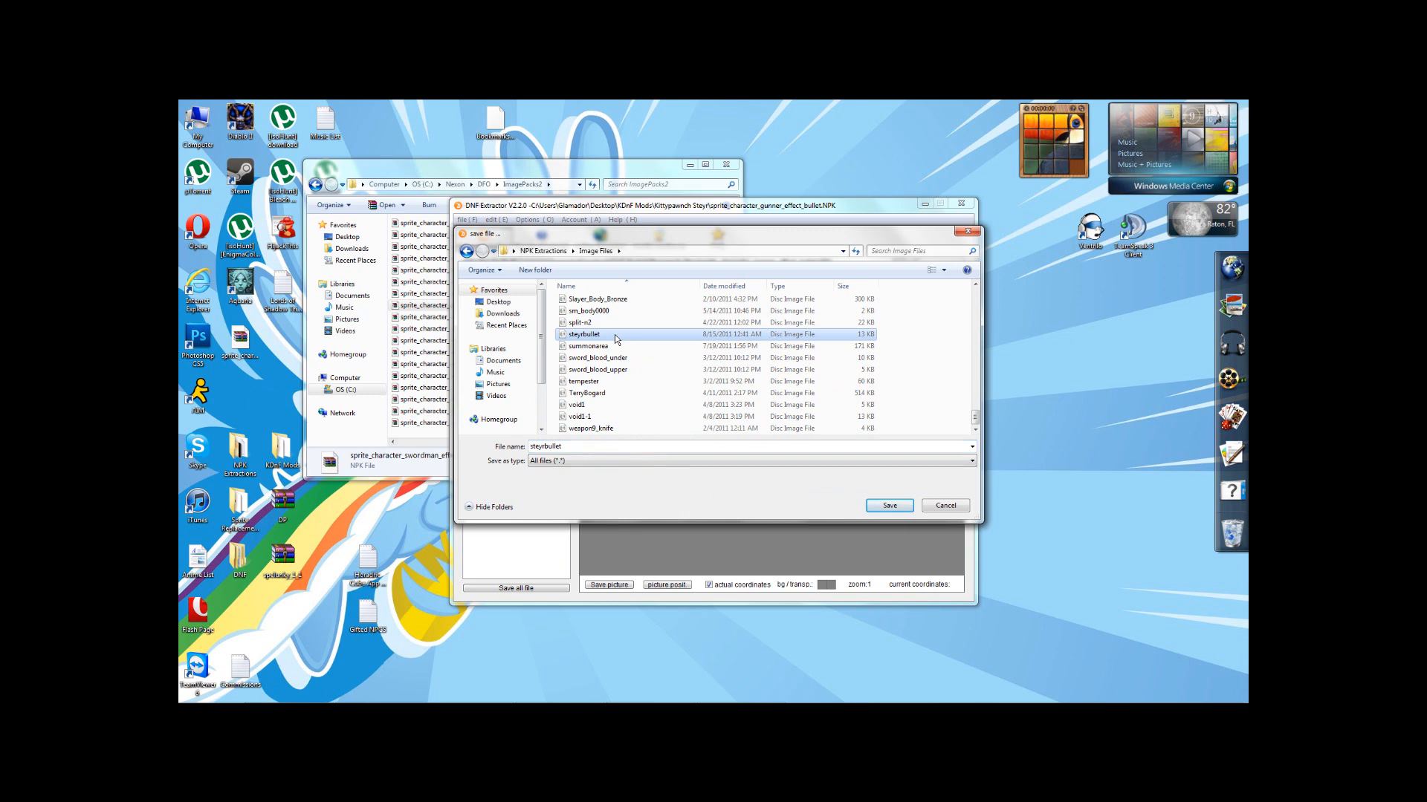
{"action": "left_click", "coordinate": [946, 503]}
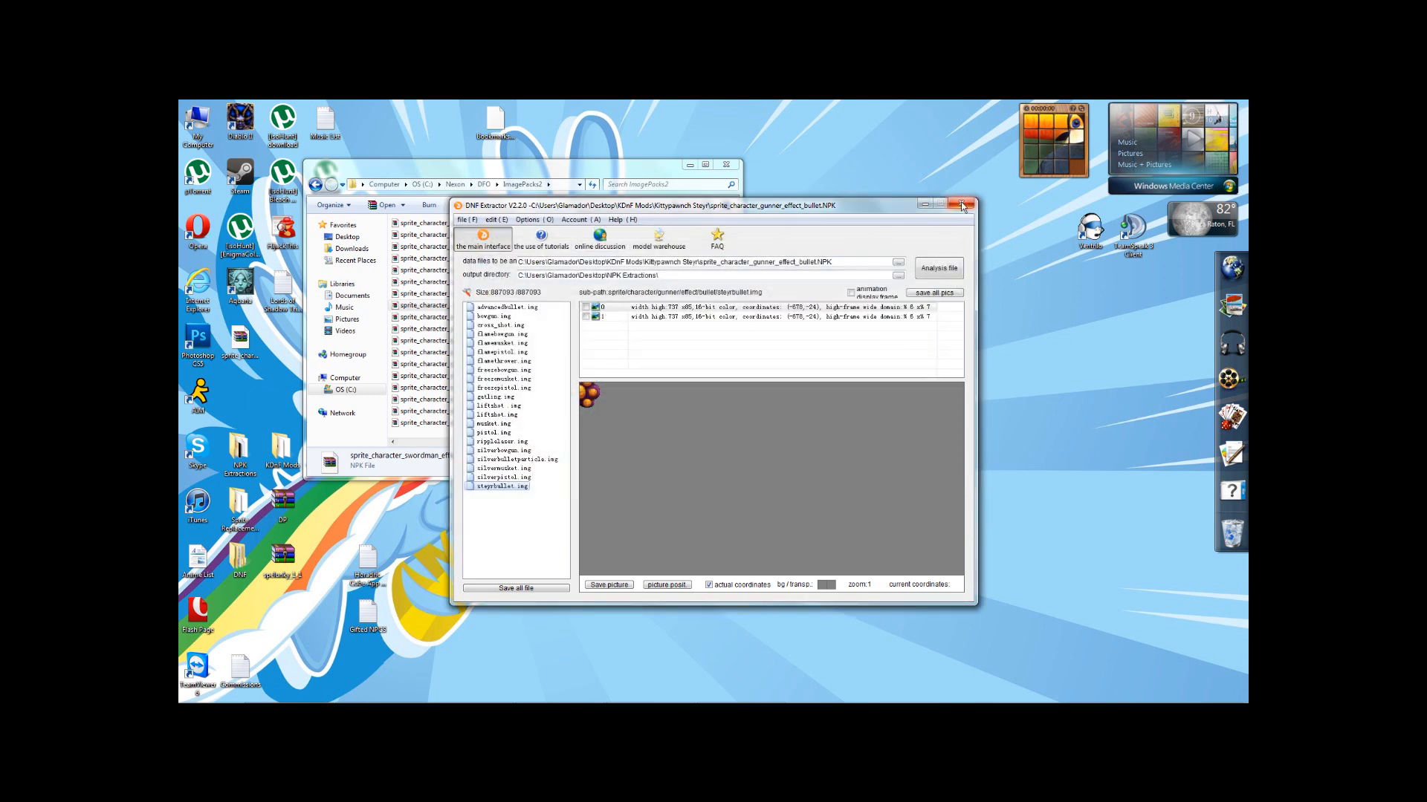
Load and analyze the sprite_character_swordman_effect NPK from the Desktop
{"action": "left_click", "coordinate": [898, 262]}
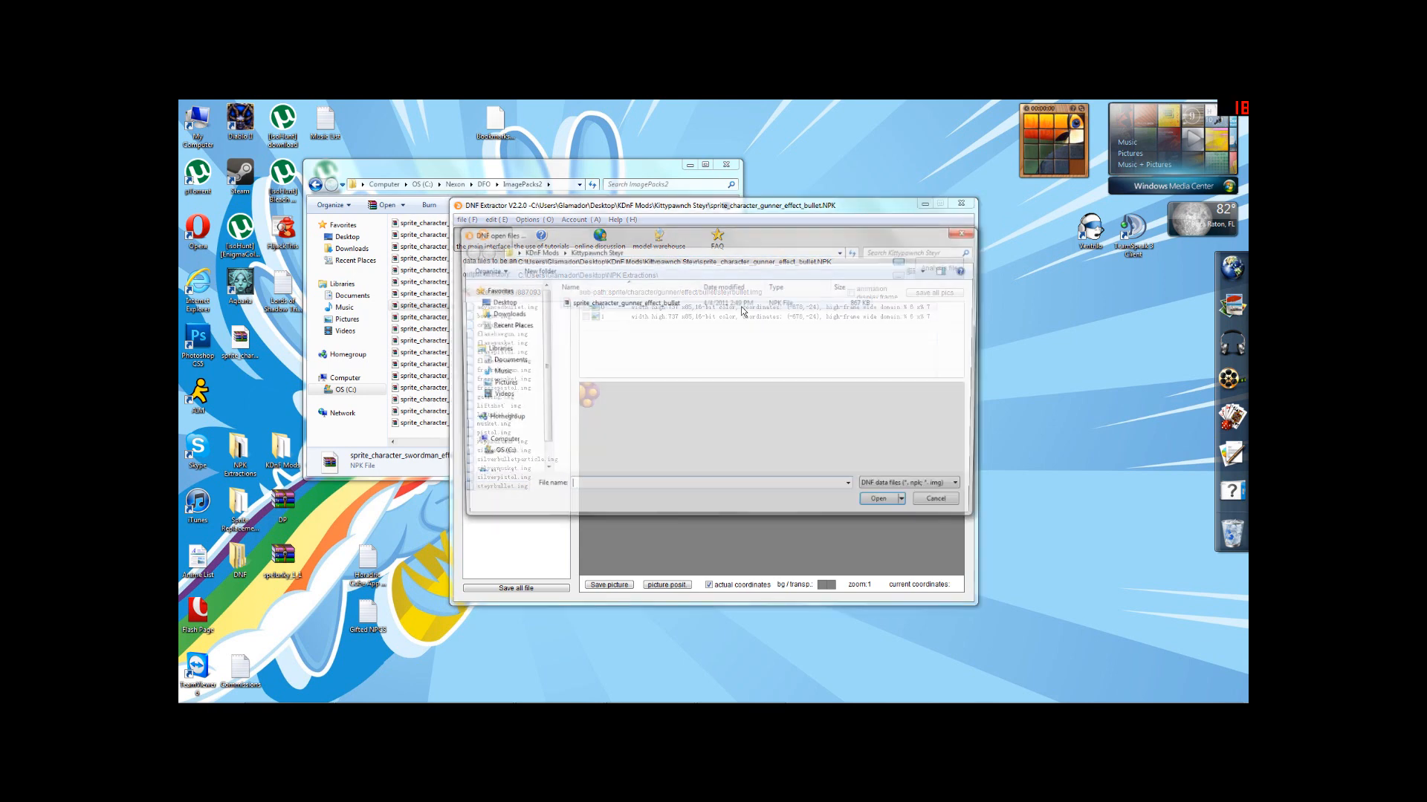
{"action": "left_click", "coordinate": [499, 303]}
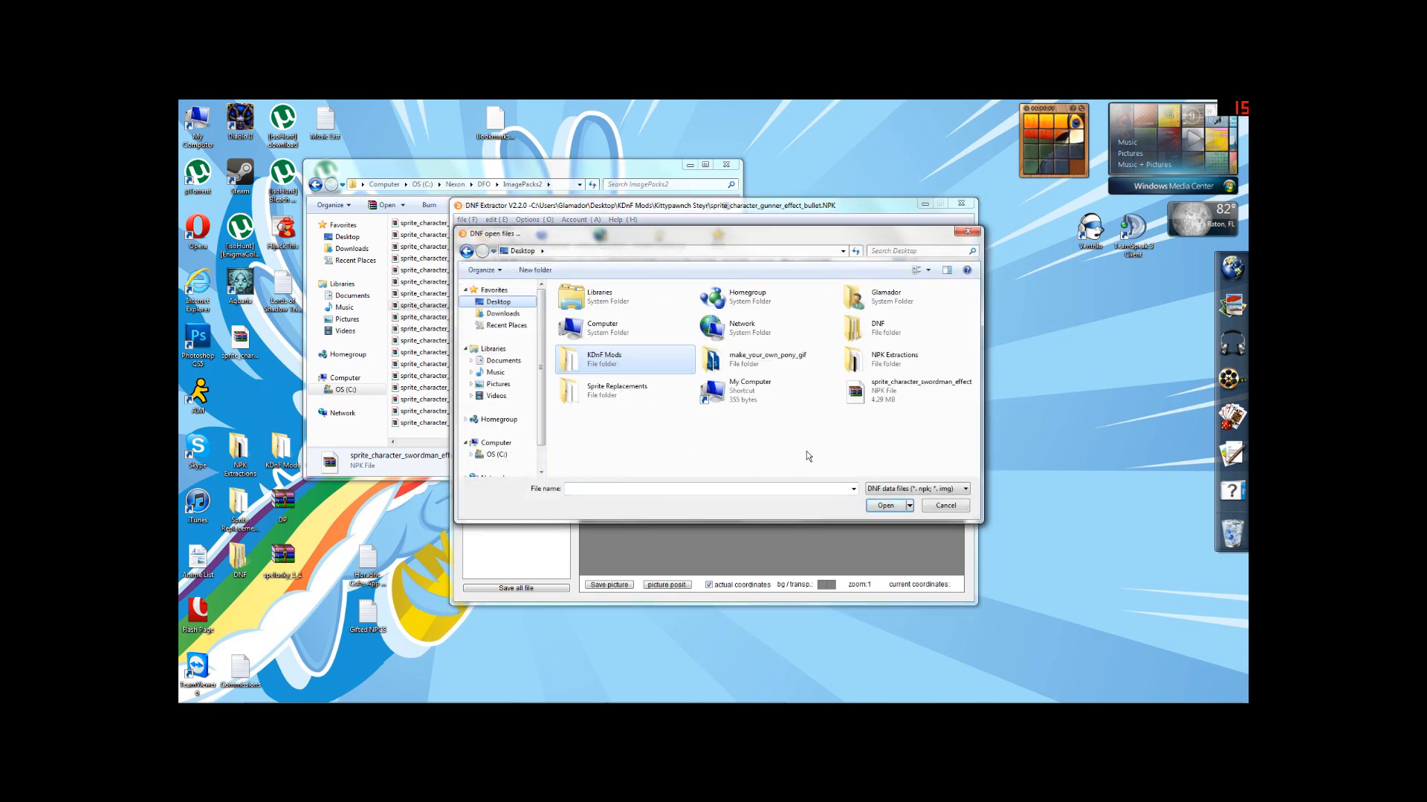
{"action": "left_click", "coordinate": [908, 391]}
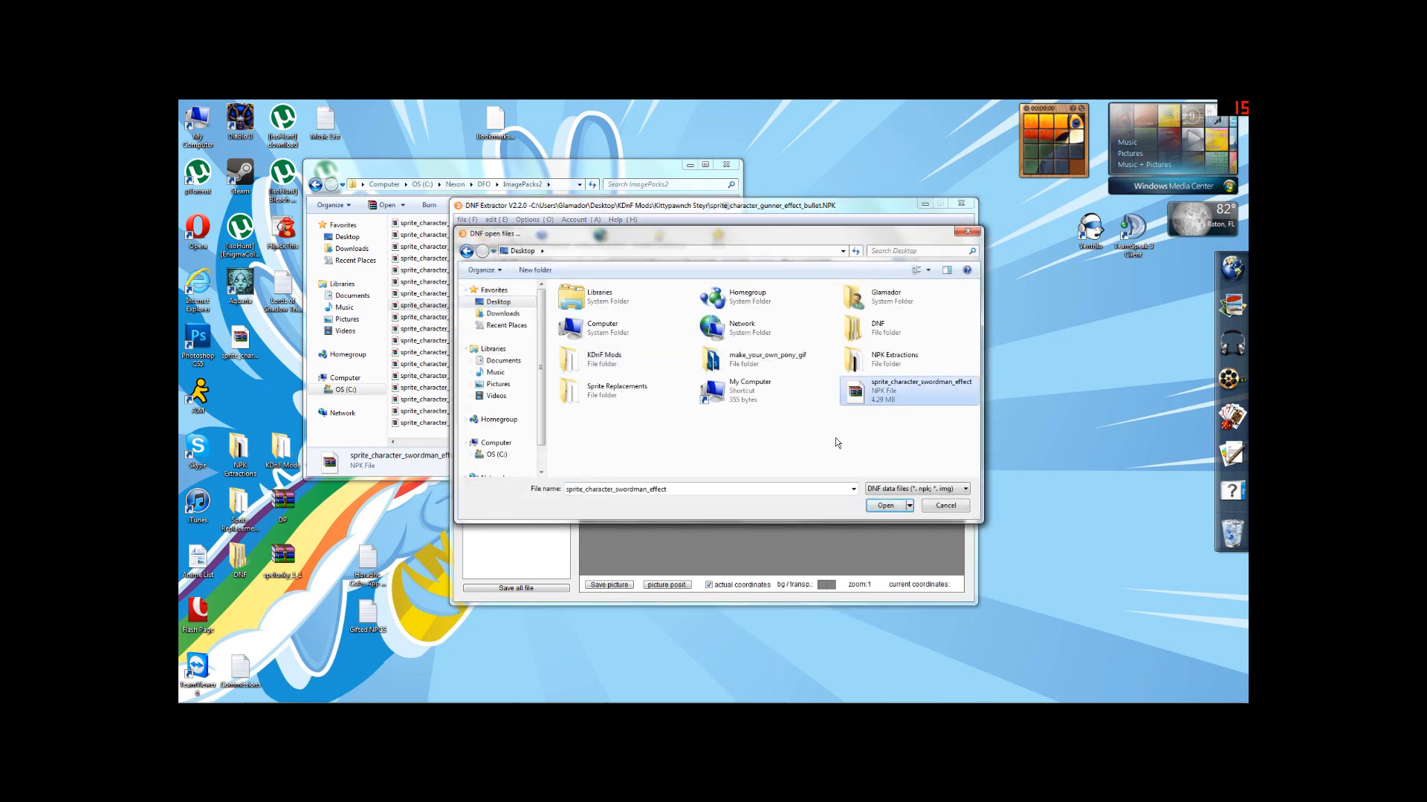
{"action": "double_click", "coordinate": [877, 393]}
{"action": "left_click", "coordinate": [933, 266]}
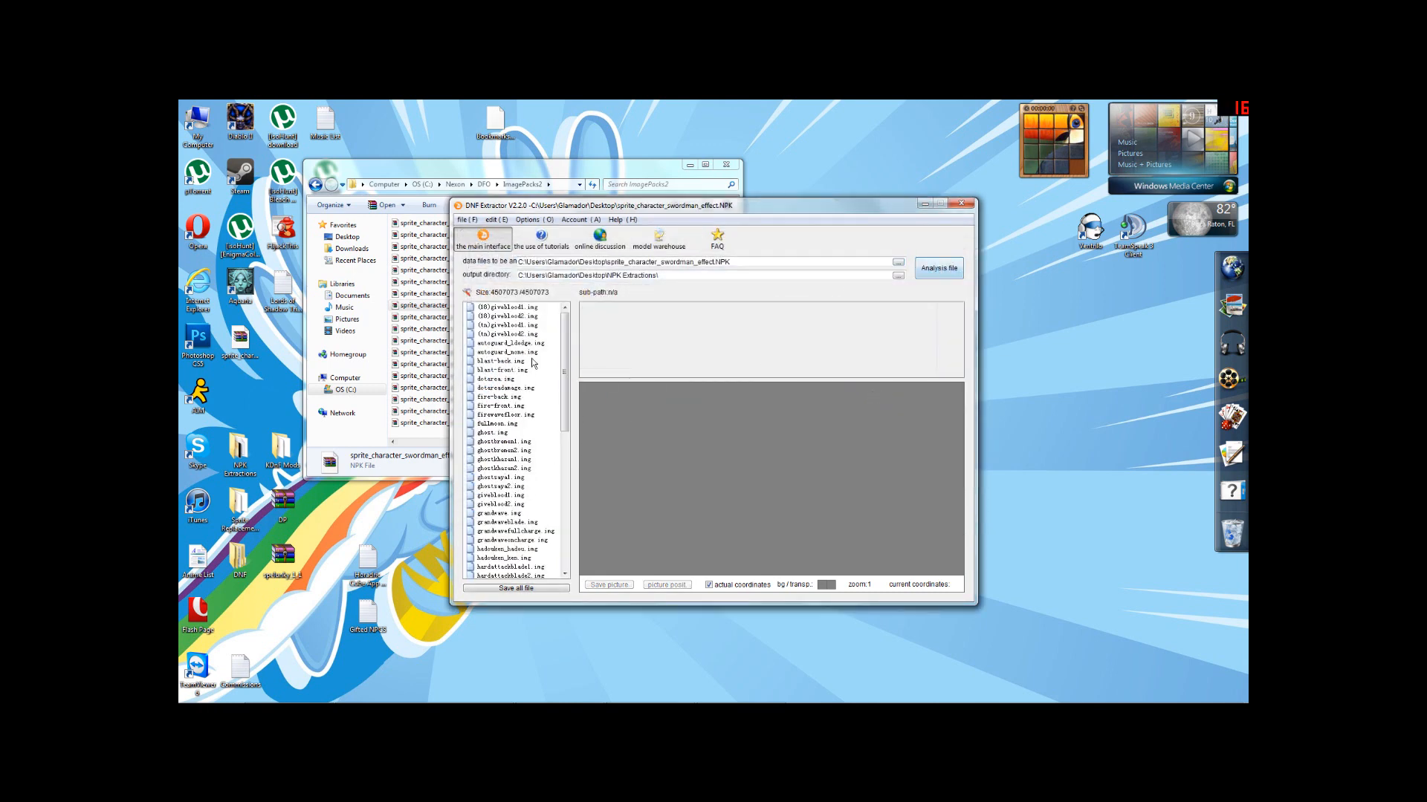
Preview image files in the swordman effect NPK down to ghostbremen1.img, and move its sprite toward the middle of the preview area
{"action": "left_click", "coordinate": [503, 336]}
{"action": "left_click", "coordinate": [506, 344]}
{"action": "left_click", "coordinate": [506, 353]}
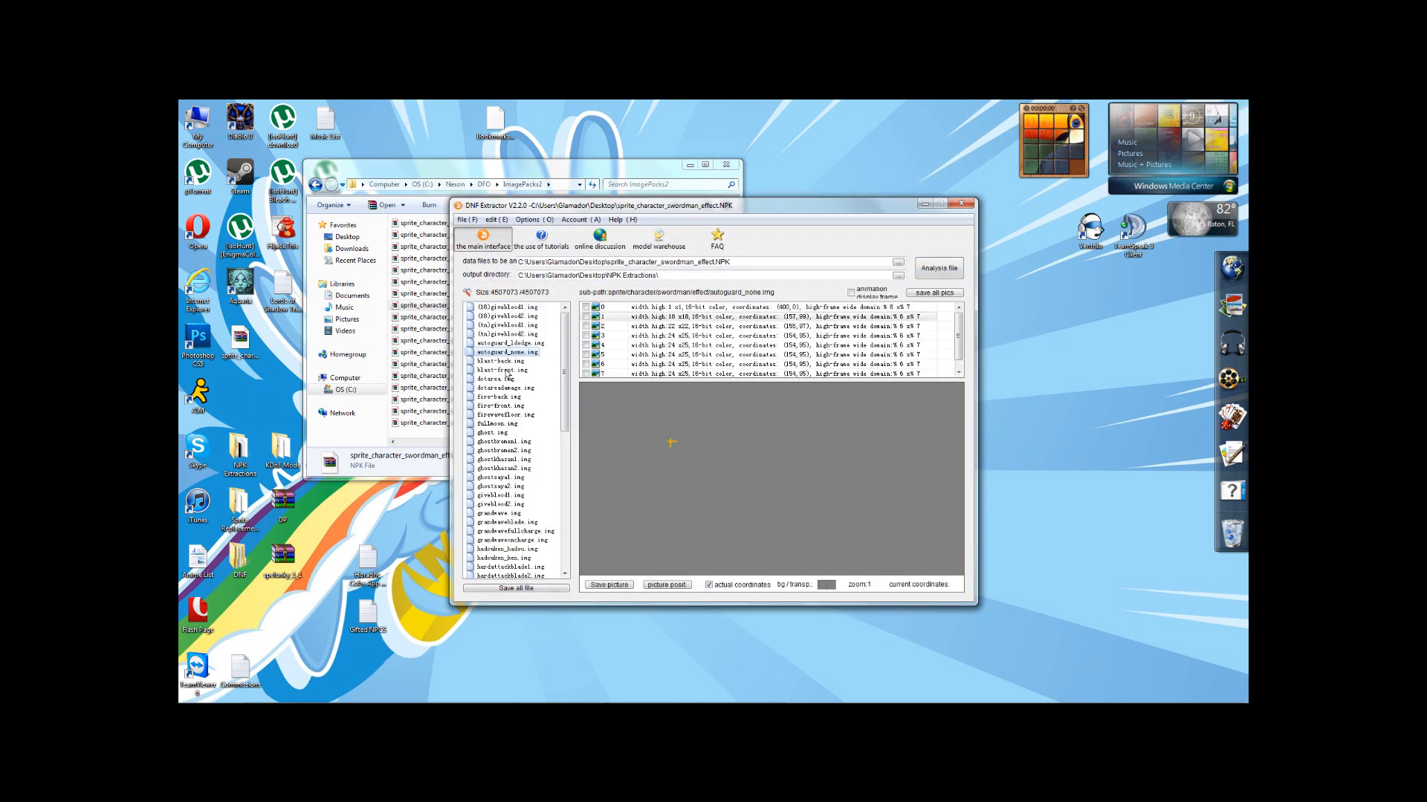
{"action": "left_click", "coordinate": [505, 371]}
{"action": "left_click", "coordinate": [501, 379]}
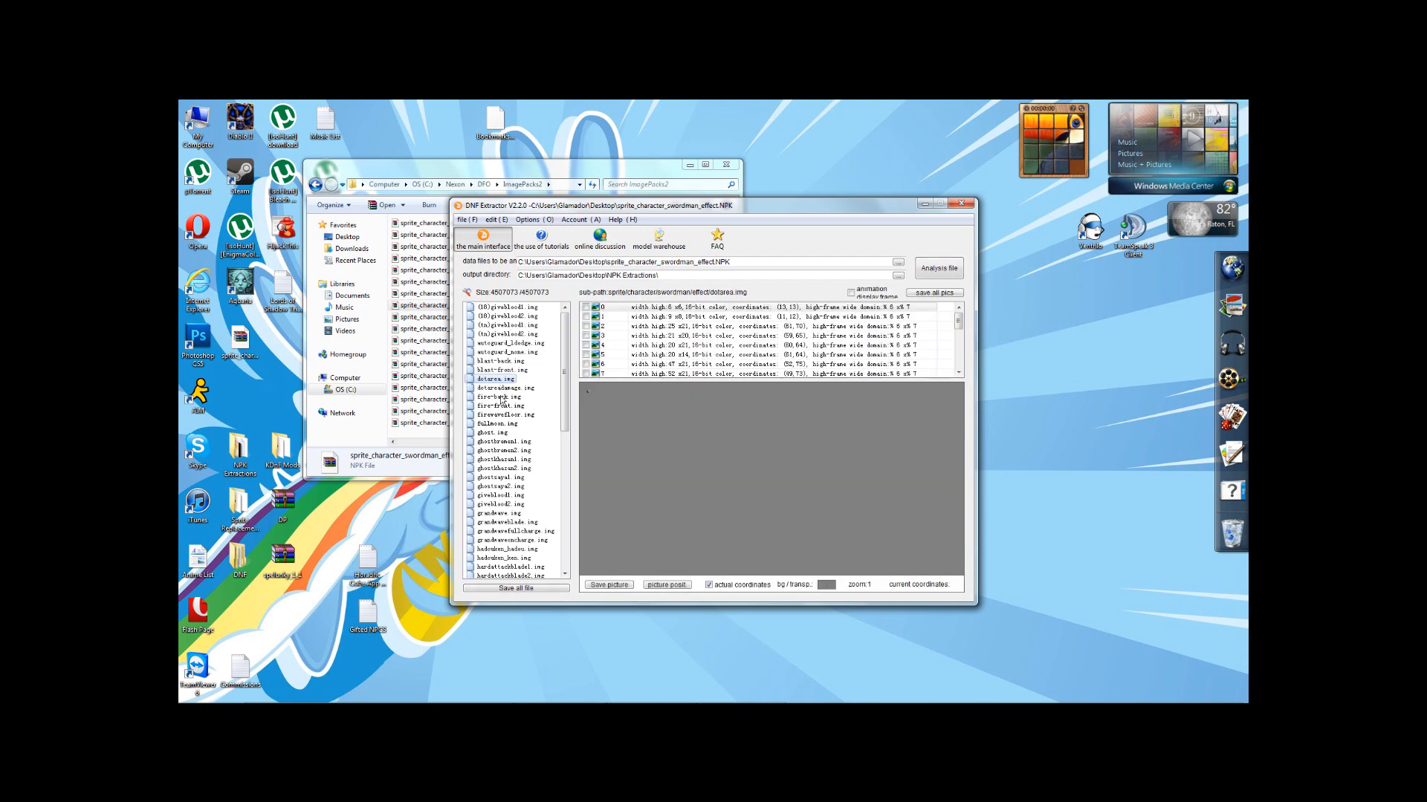
{"action": "left_click", "coordinate": [500, 397]}
{"action": "left_click", "coordinate": [501, 407]}
{"action": "left_click", "coordinate": [502, 432]}
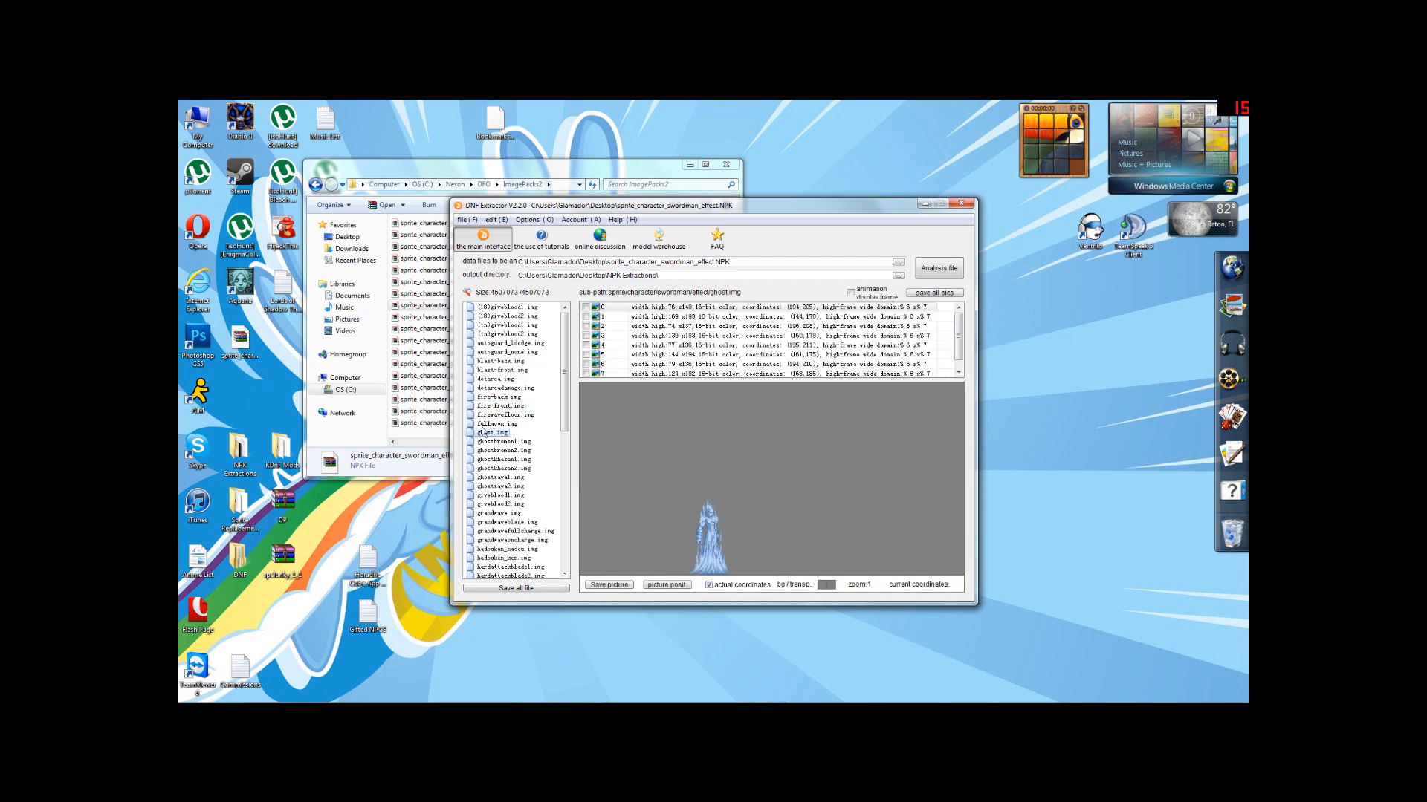
{"action": "left_click", "coordinate": [504, 443]}
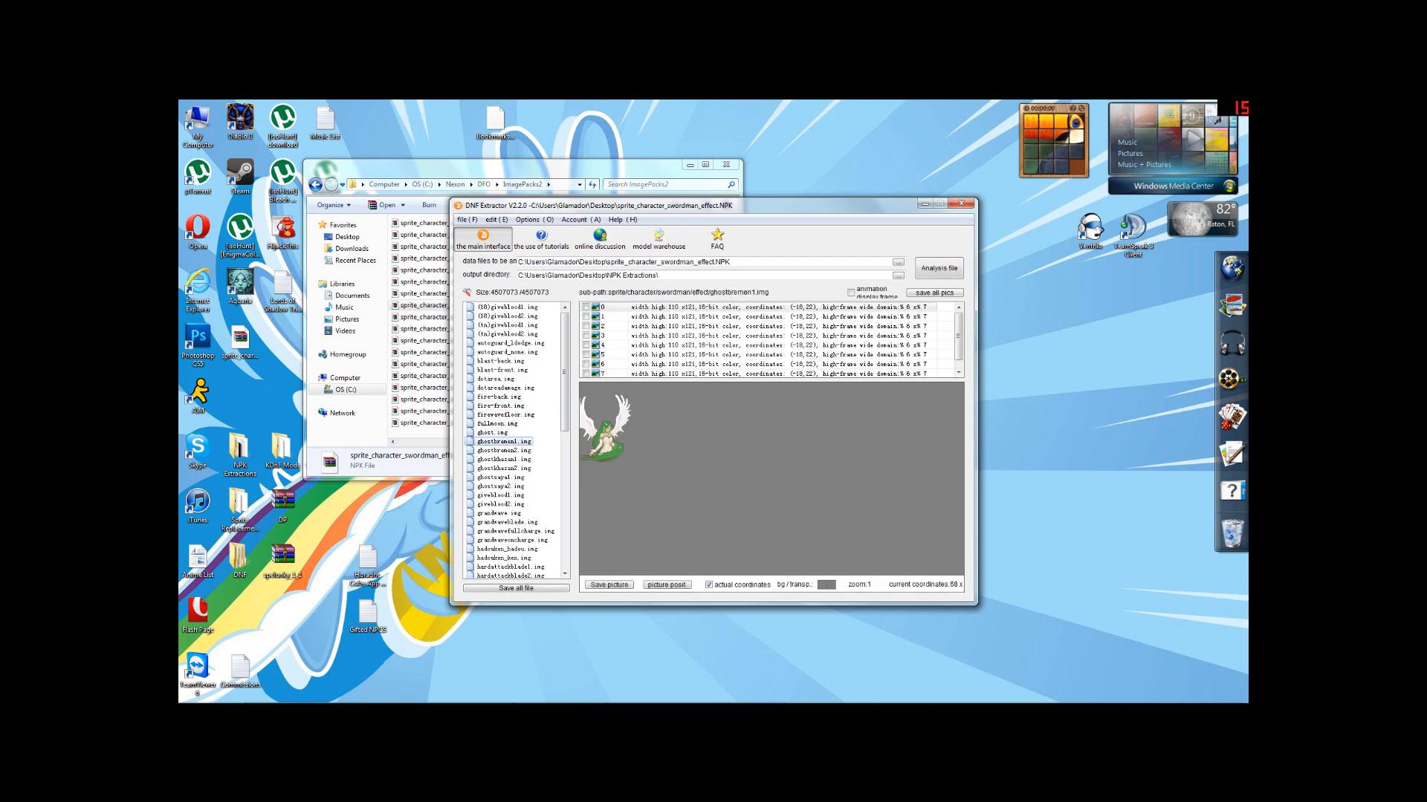
{"action": "left_click_drag", "start_coordinate": [610, 502], "coordinate": [697, 515]}
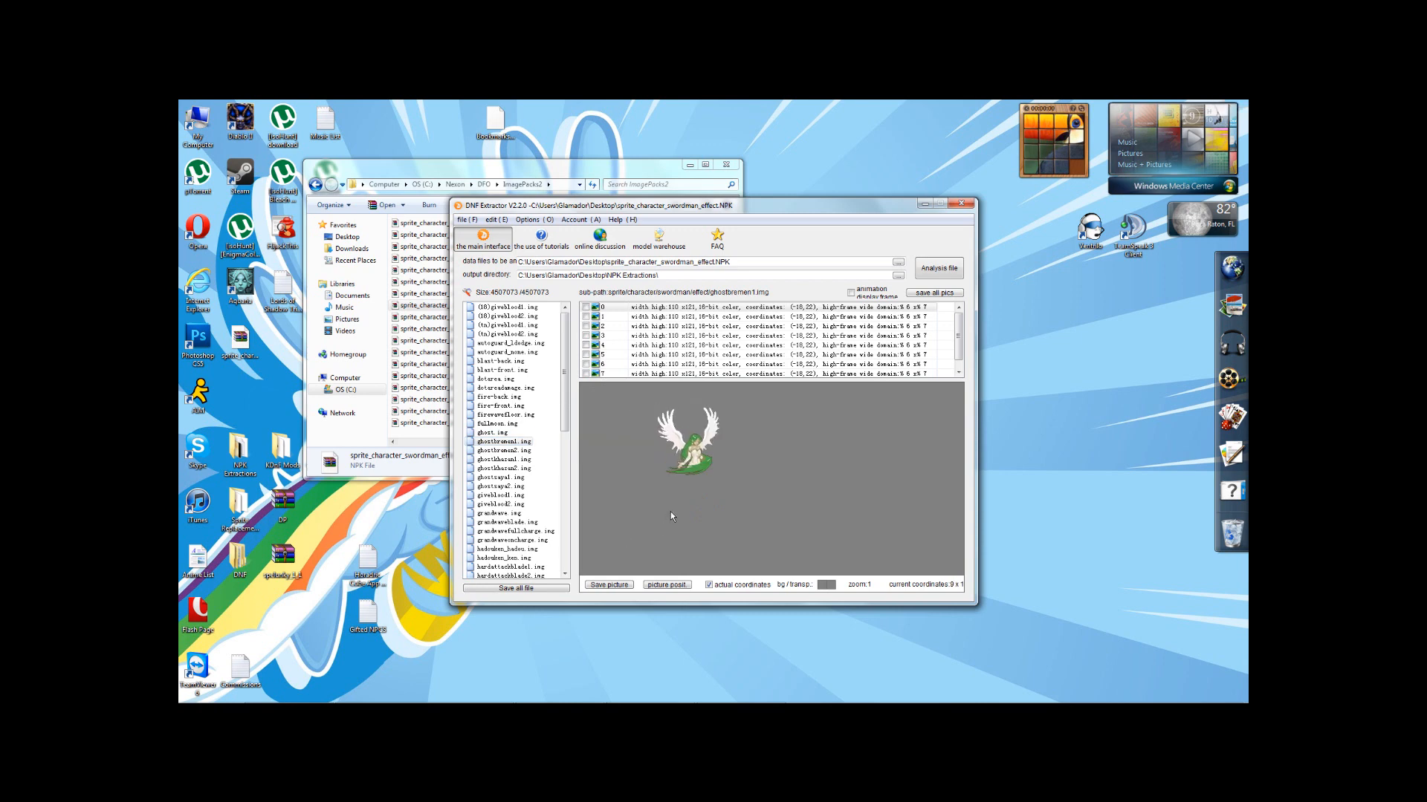
{"action": "right_click", "coordinate": [504, 442]}
{"action": "left_click", "coordinate": [562, 548]}
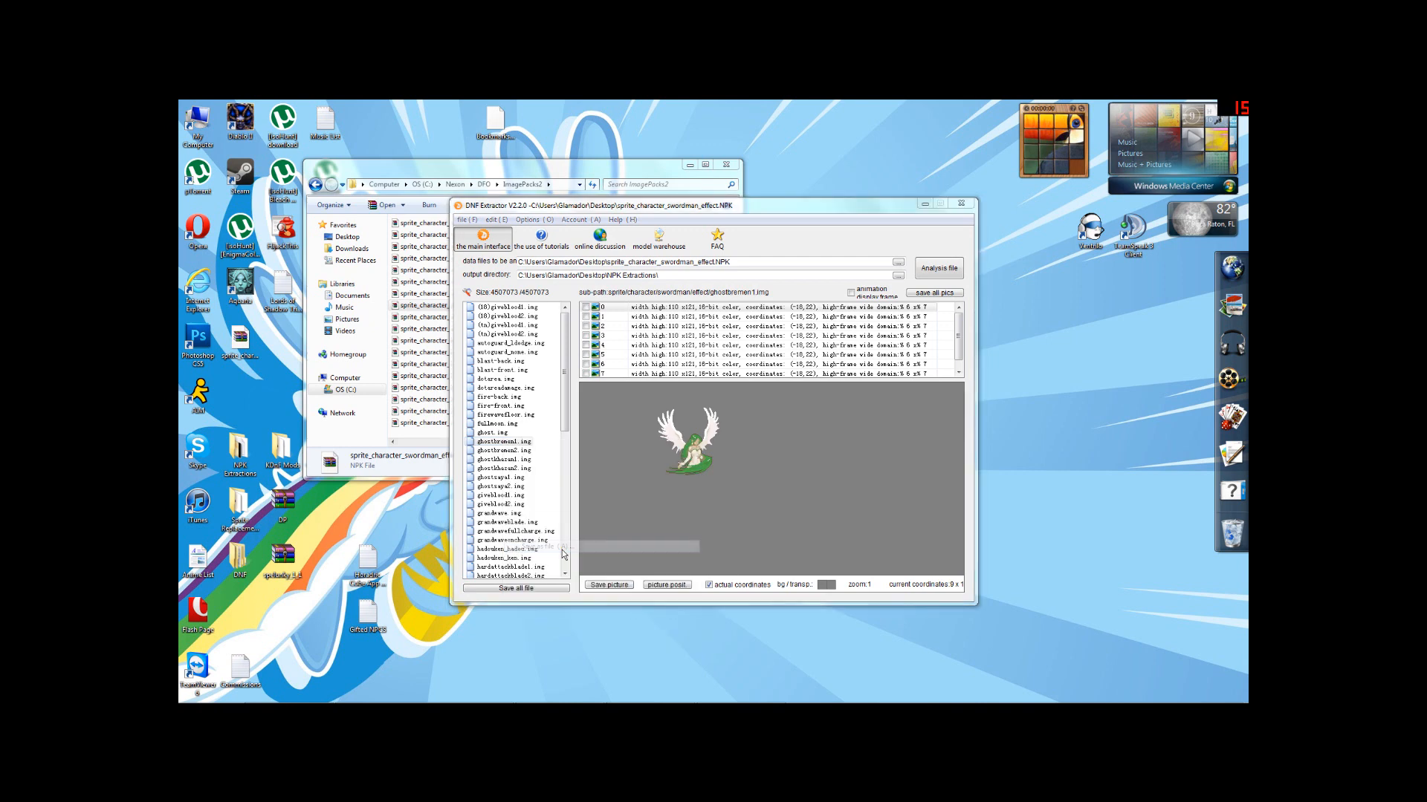
{"action": "double_click", "coordinate": [643, 334]}
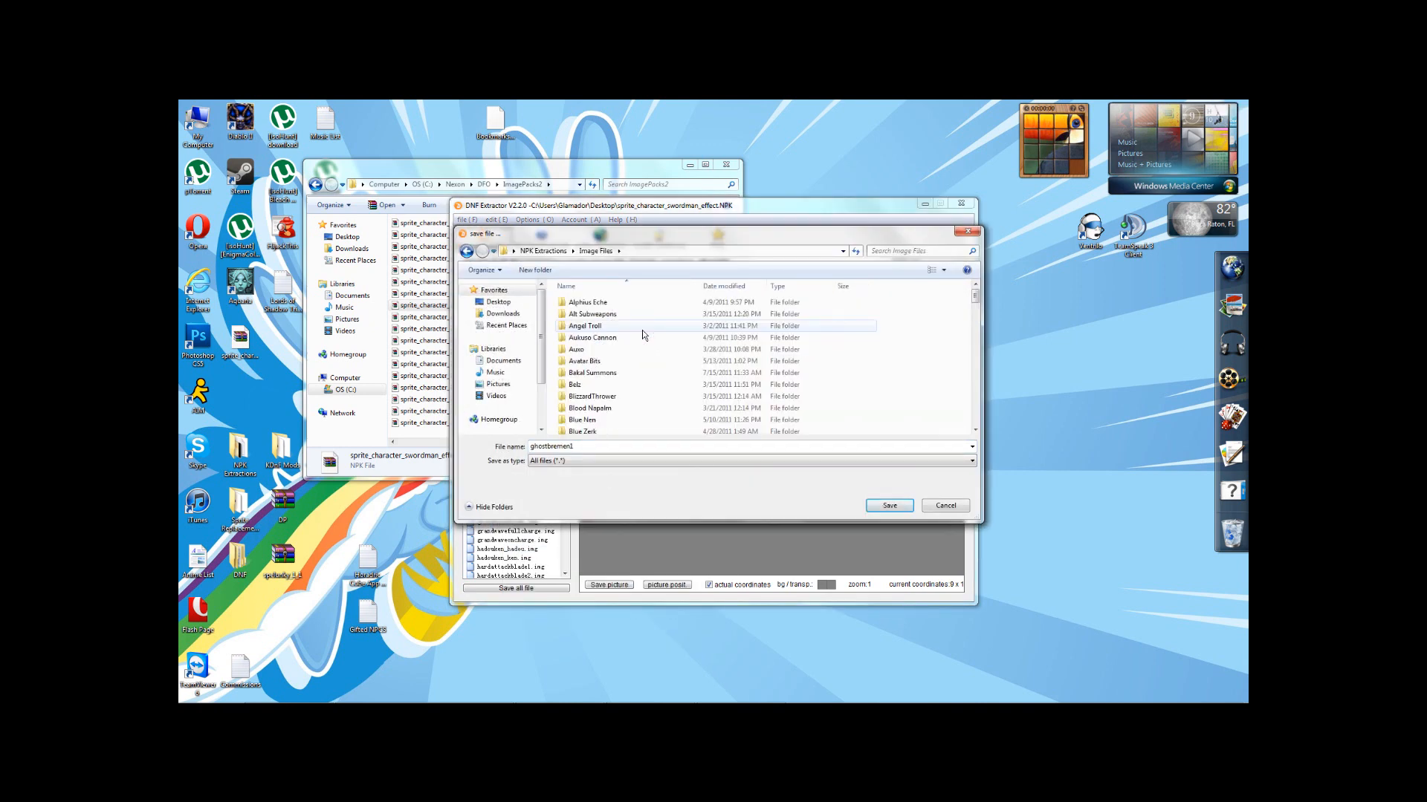
{"action": "scroll", "coordinate": [638, 354], "scroll_direction": "down", "scroll_amount": 5}
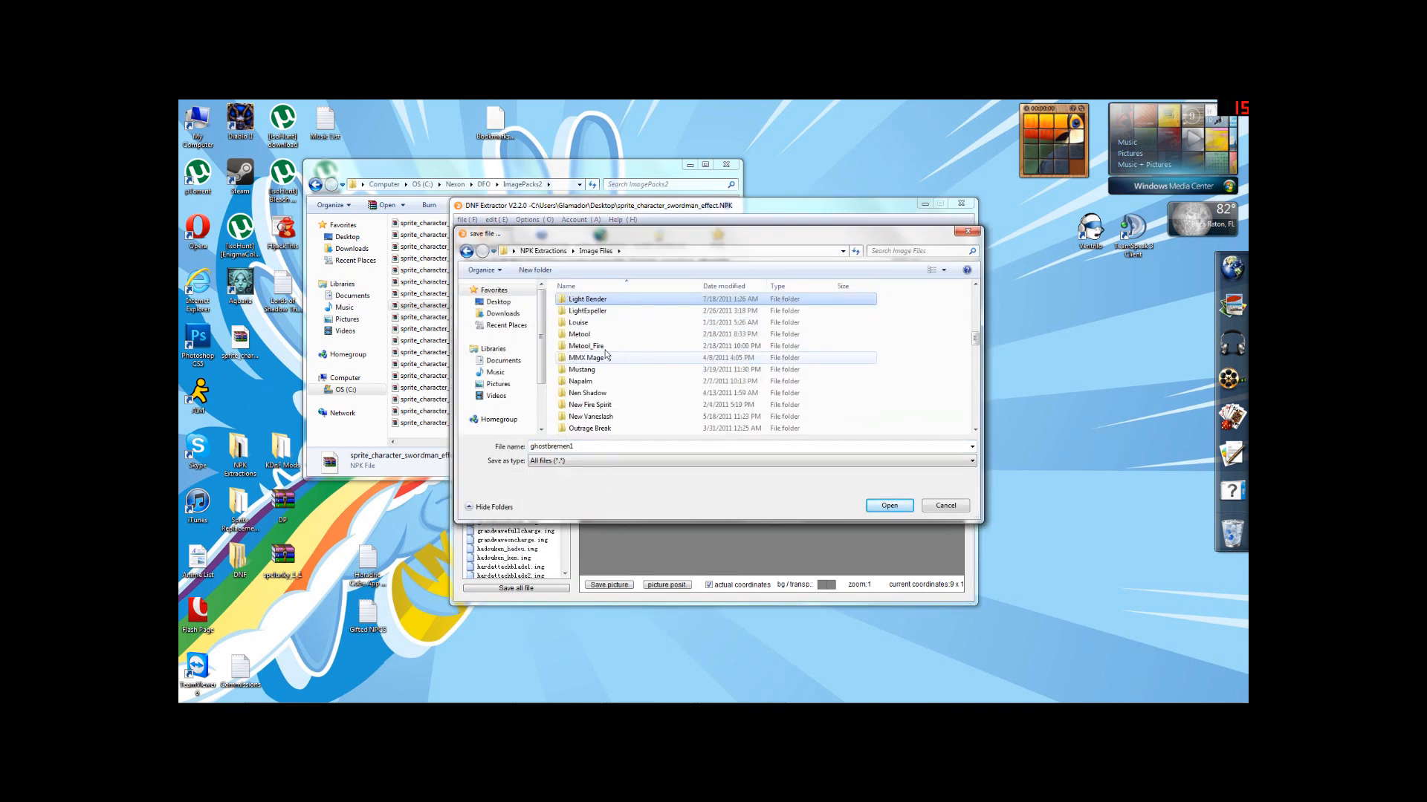
{"action": "double_click", "coordinate": [591, 300]}
{"action": "mouse_move", "coordinate": [974, 301]}
{"action": "left_mouse_down"}
{"action": "mouse_move", "coordinate": [965, 403]}
{"action": "mouse_move", "coordinate": [972, 286]}
{"action": "left_mouse_up"}
{"action": "left_click", "coordinate": [944, 505]}
Preview ghostbremen2.img, ghostkhazan1.img and ghostkhazan2.img in the swordman effect NPK
{"action": "scroll", "coordinate": [528, 441], "scroll_direction": "down", "scroll_amount": 4}
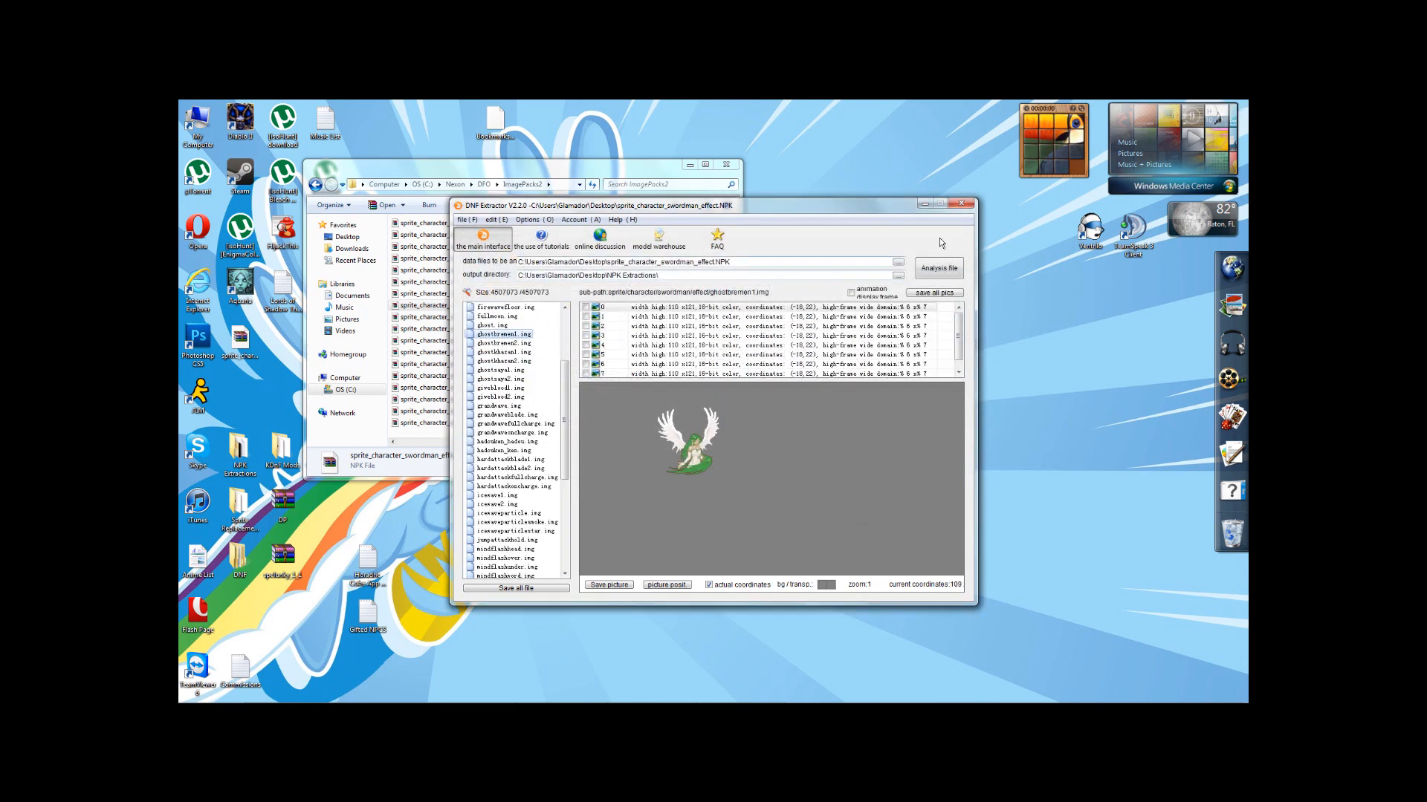
{"action": "left_click", "coordinate": [497, 343]}
{"action": "left_click", "coordinate": [497, 352]}
{"action": "left_click", "coordinate": [497, 361]}
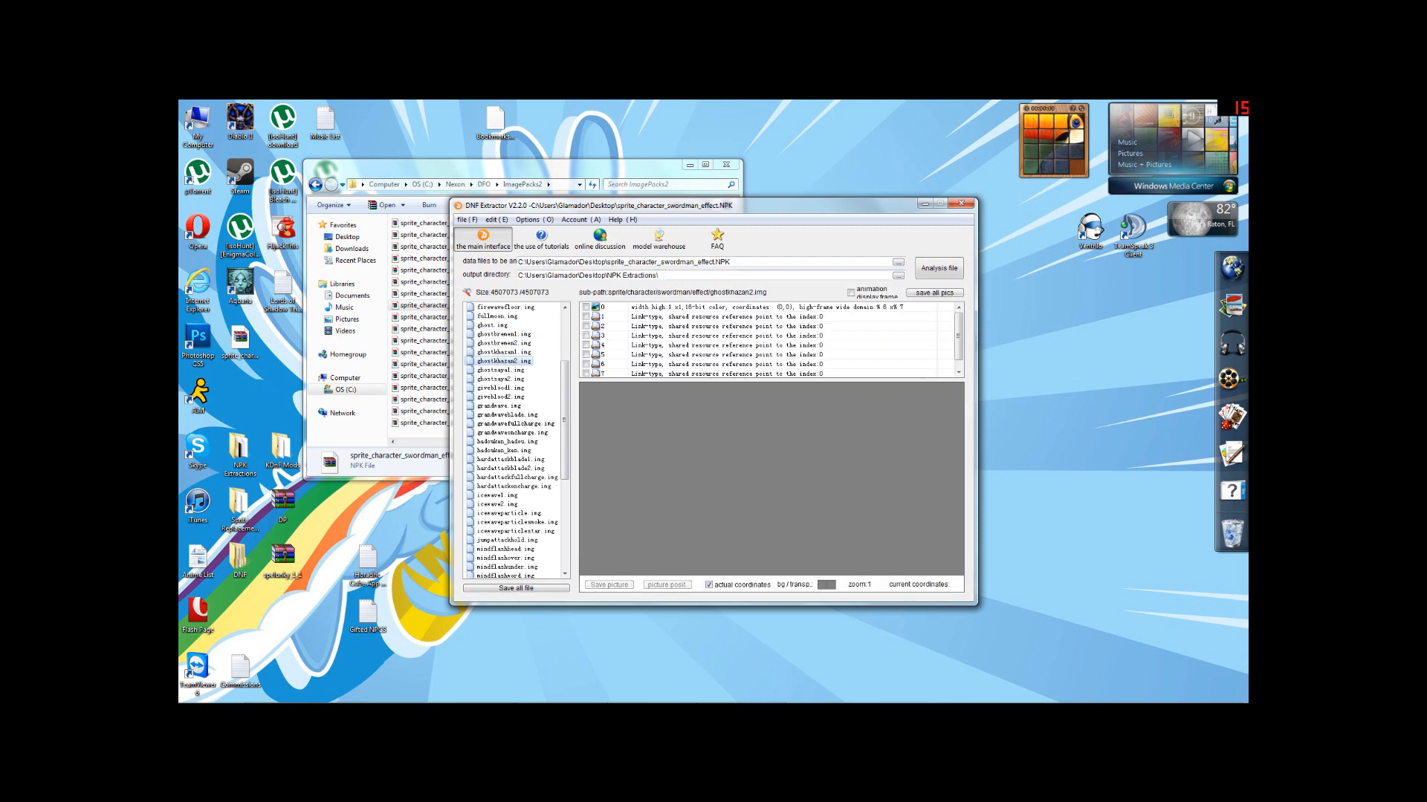
Load sprite_character_gunner_effect_bullet2.NPK from the ImagePacks2 folder under Nexon\DFO on the C: drive
{"action": "left_click", "coordinate": [899, 263]}
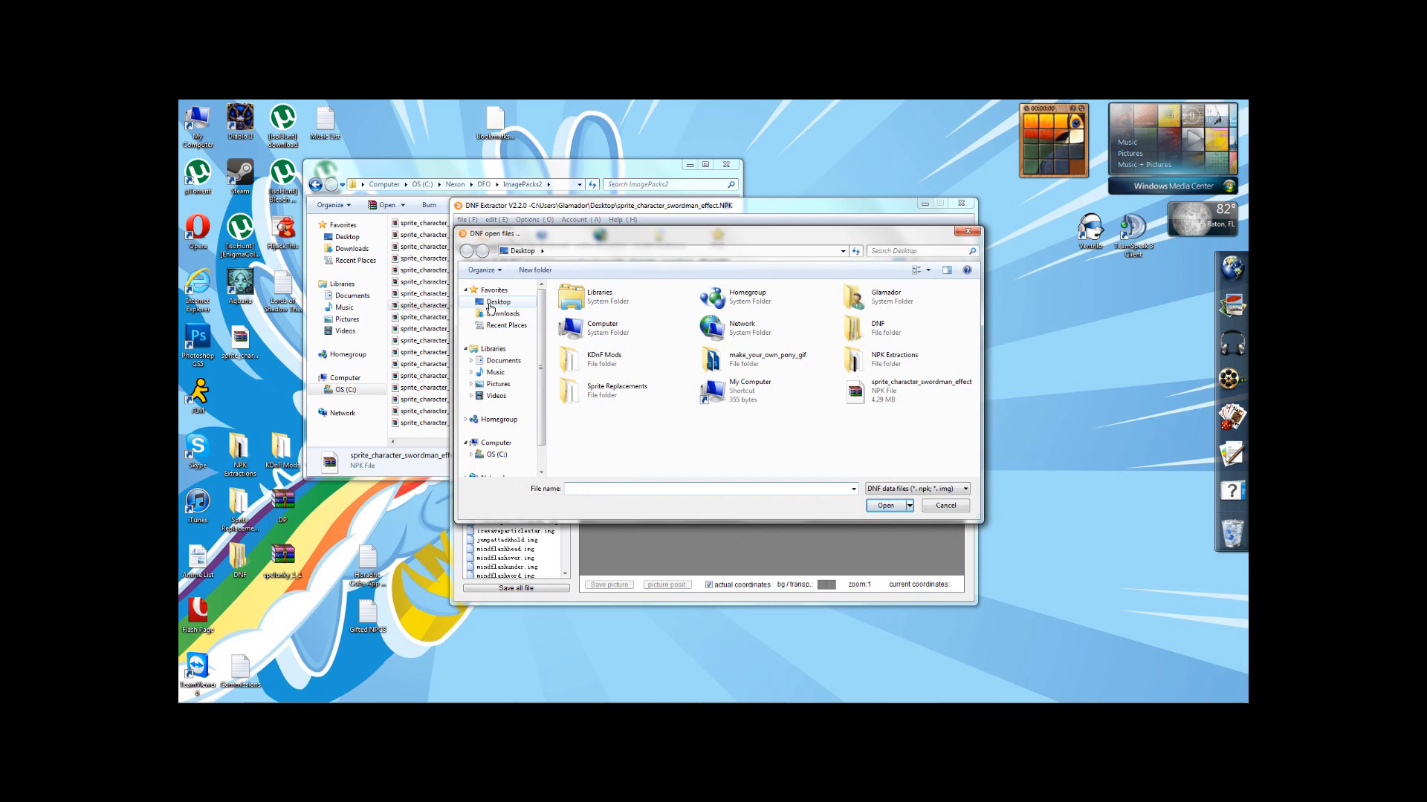
{"action": "left_click", "coordinate": [496, 458]}
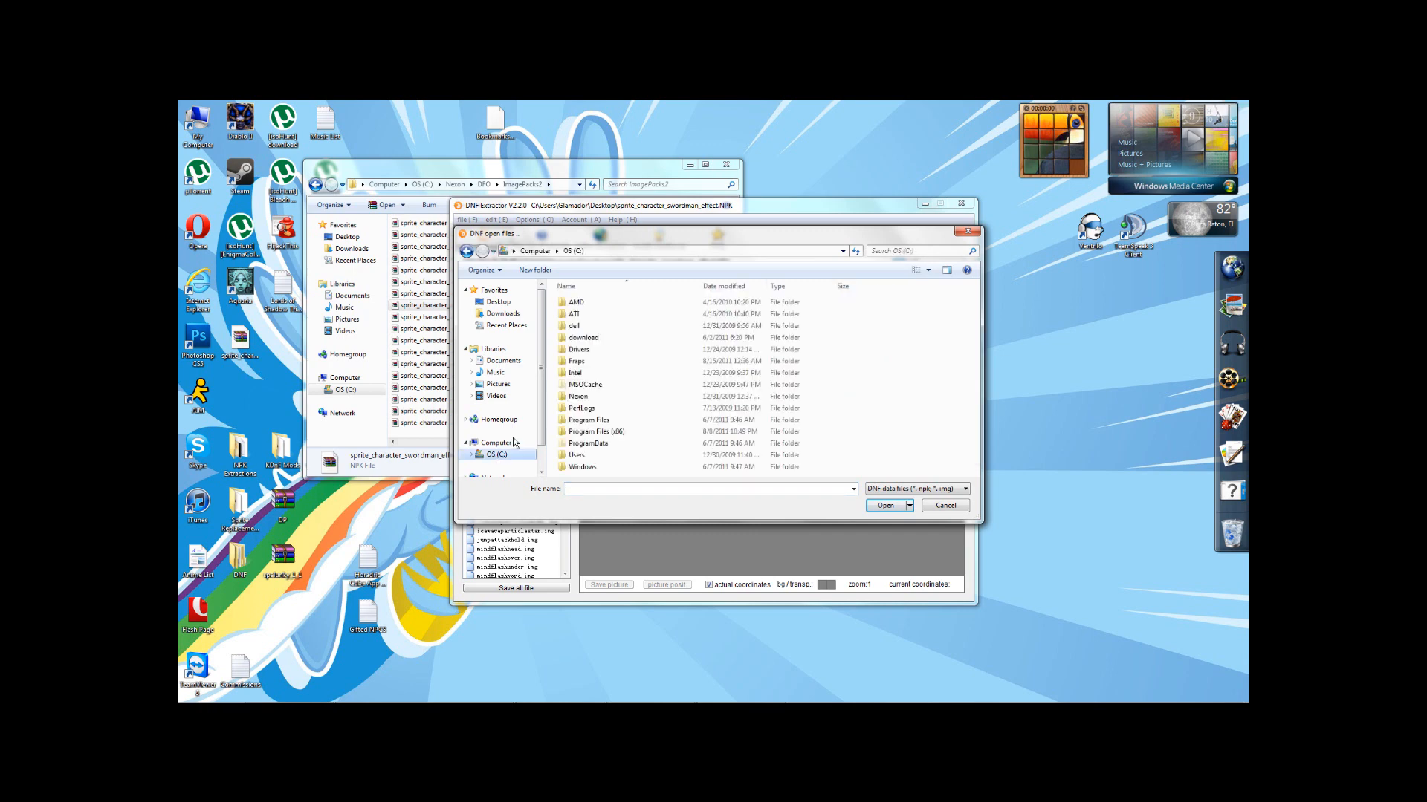
{"action": "double_click", "coordinate": [578, 396]}
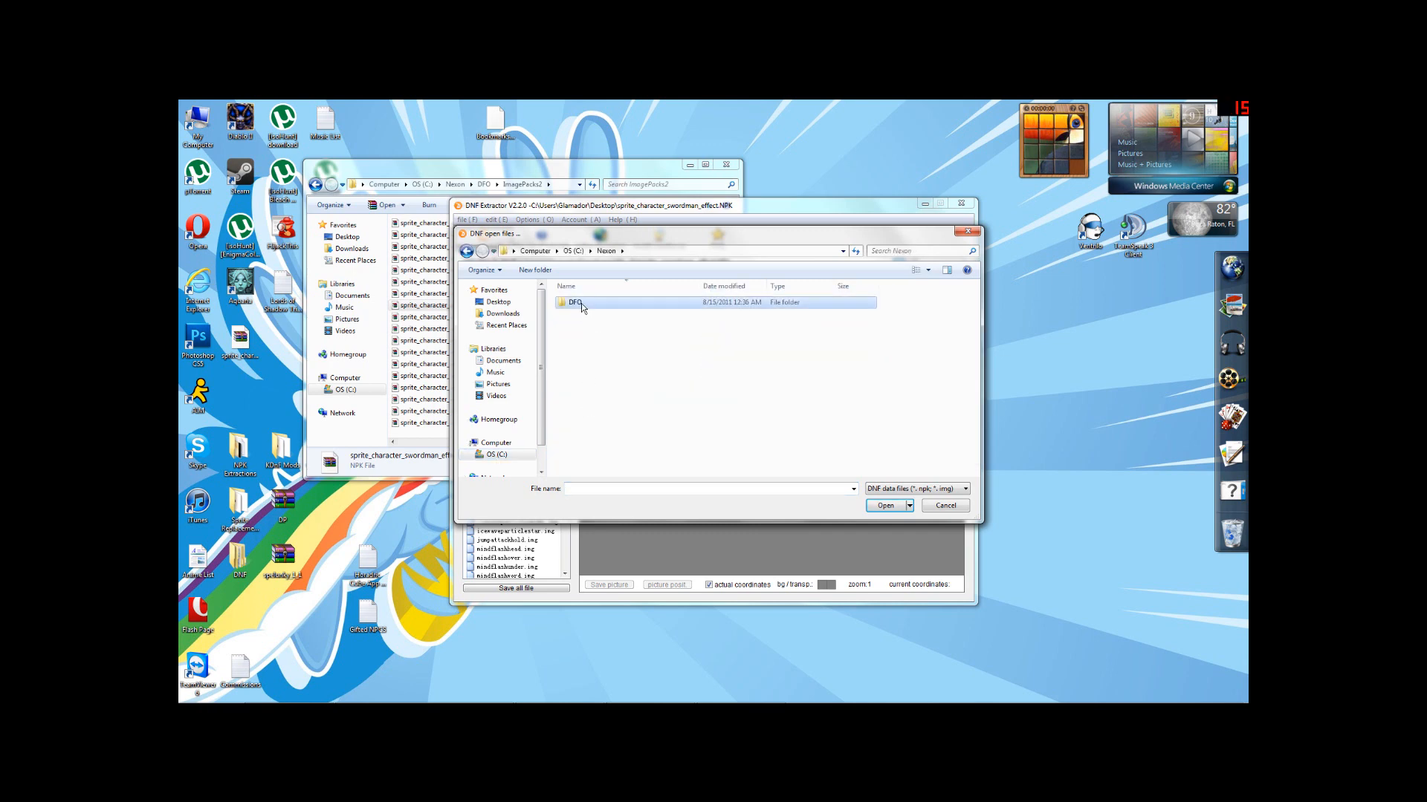
{"action": "double_click", "coordinate": [581, 304]}
{"action": "double_click", "coordinate": [584, 315]}
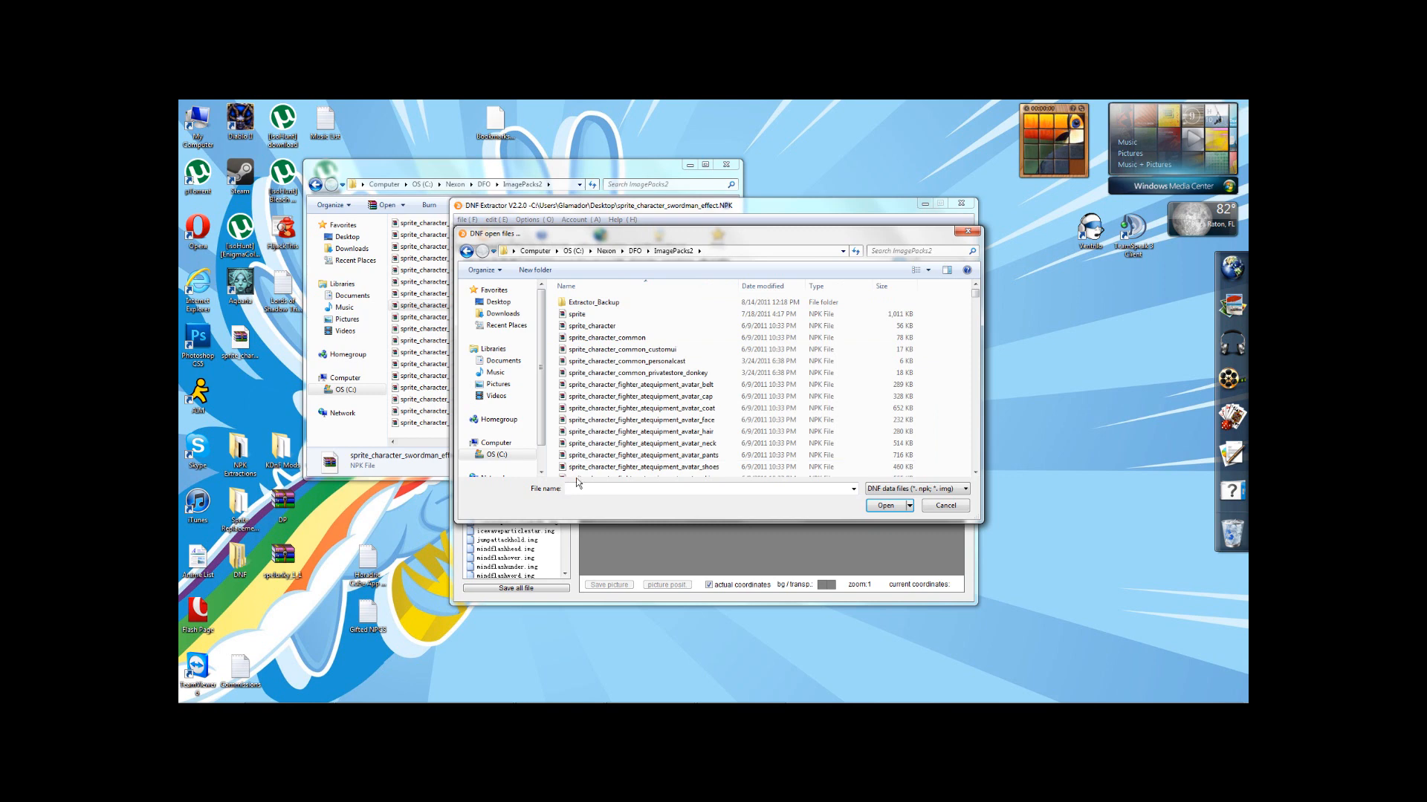
{"action": "scroll", "coordinate": [717, 427], "scroll_direction": "down", "scroll_amount": 2}
{"action": "scroll", "coordinate": [717, 428], "scroll_direction": "down", "scroll_amount": 10}
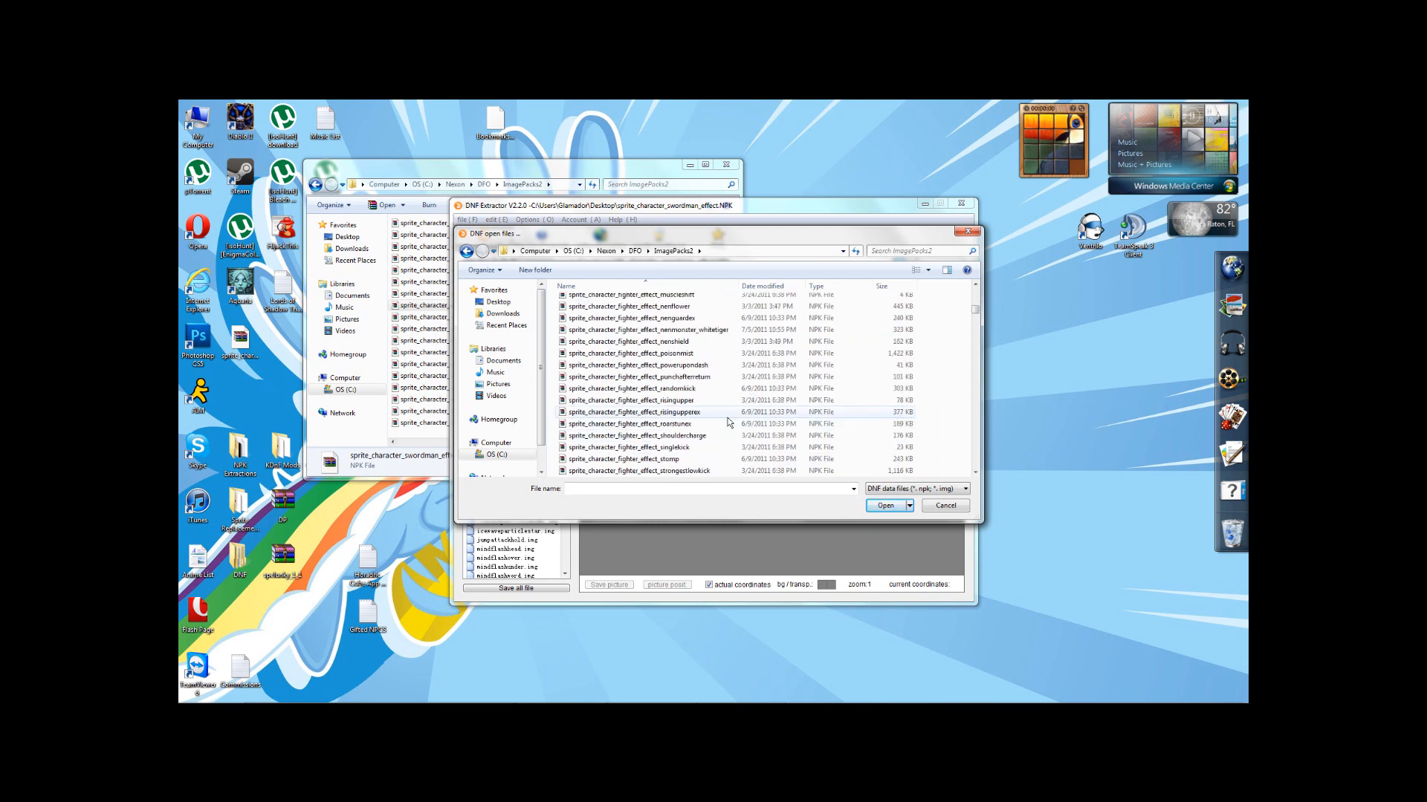
{"action": "scroll", "coordinate": [729, 422], "scroll_direction": "down", "scroll_amount": 10}
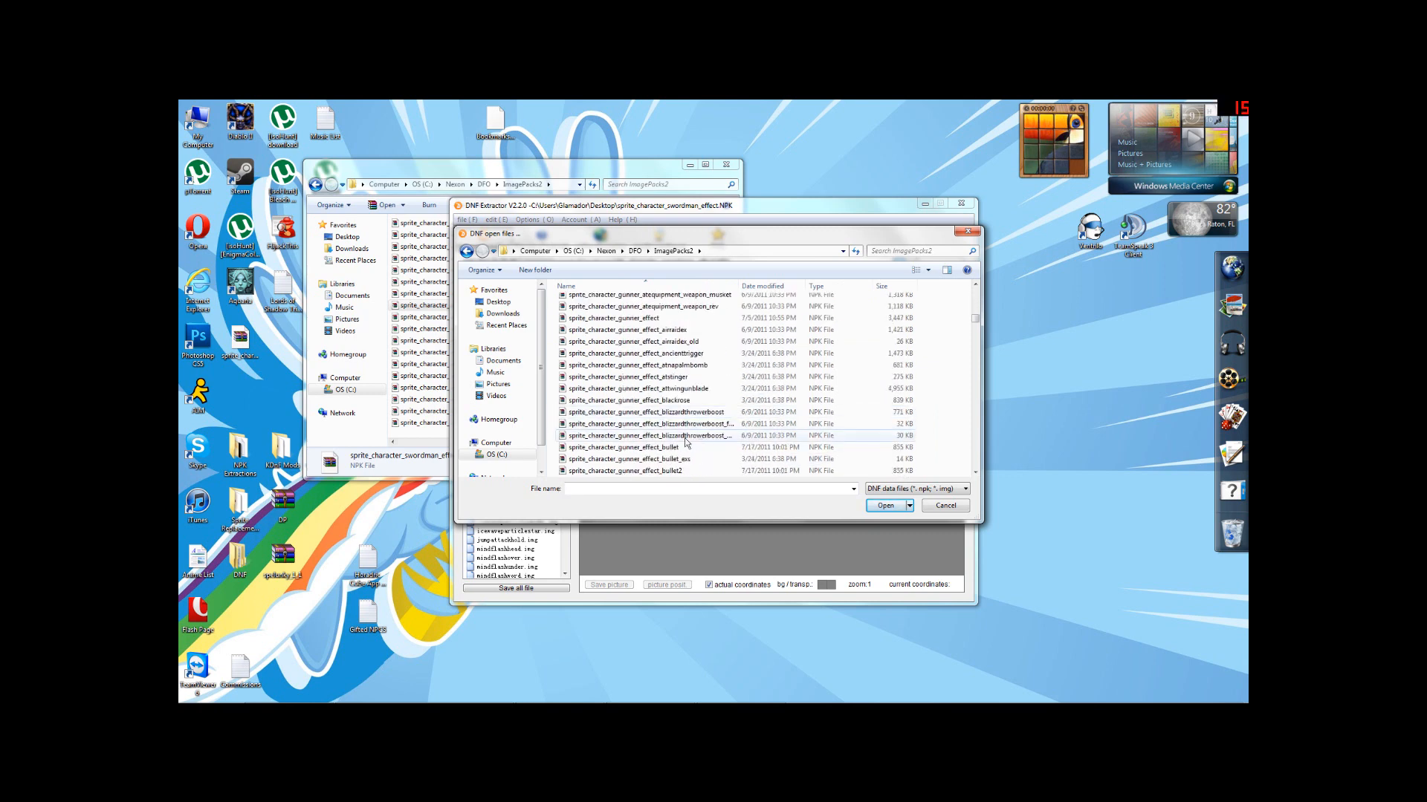
{"action": "scroll", "coordinate": [672, 446], "scroll_direction": "down", "scroll_amount": 1}
{"action": "left_click", "coordinate": [613, 413]}
{"action": "left_click", "coordinate": [683, 436]}
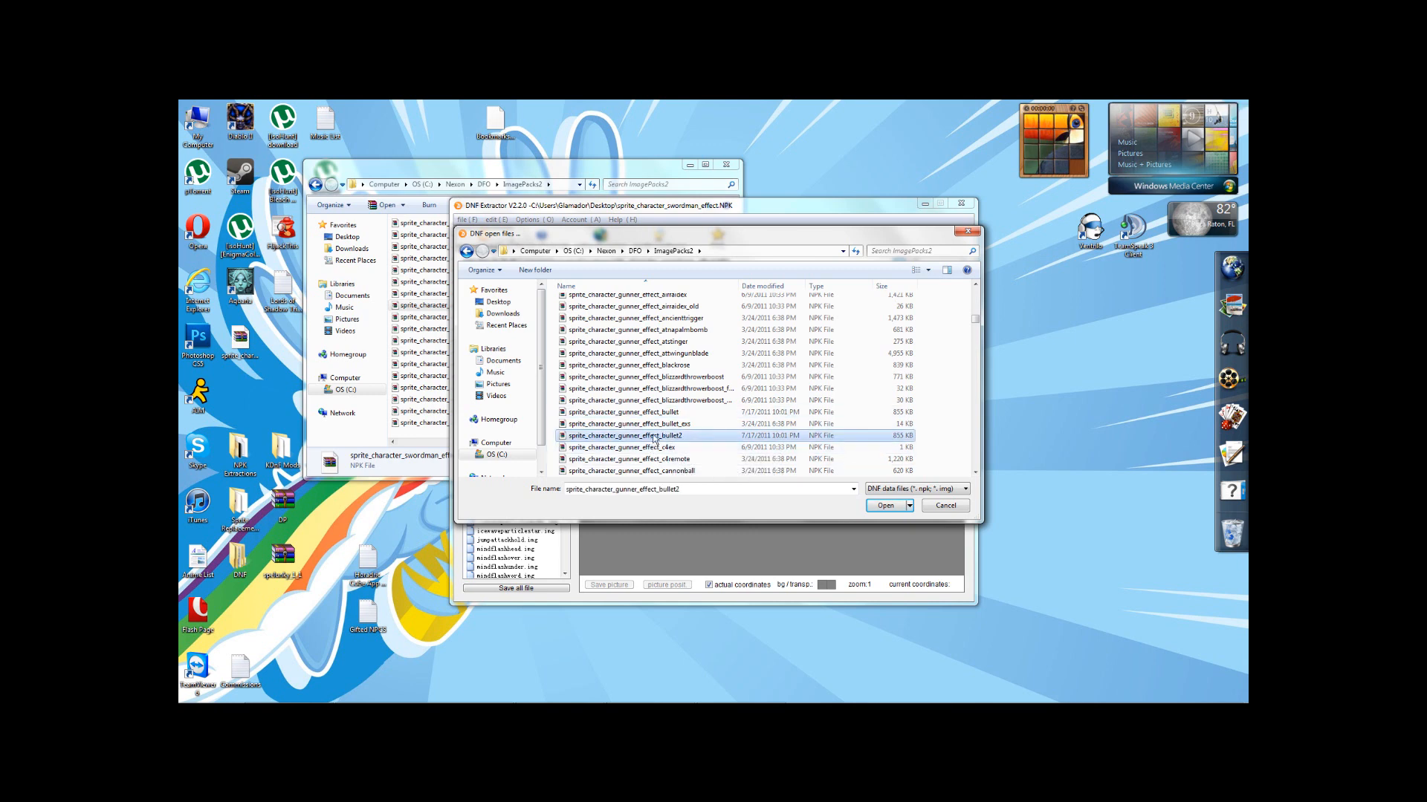
{"action": "double_click", "coordinate": [659, 438]}
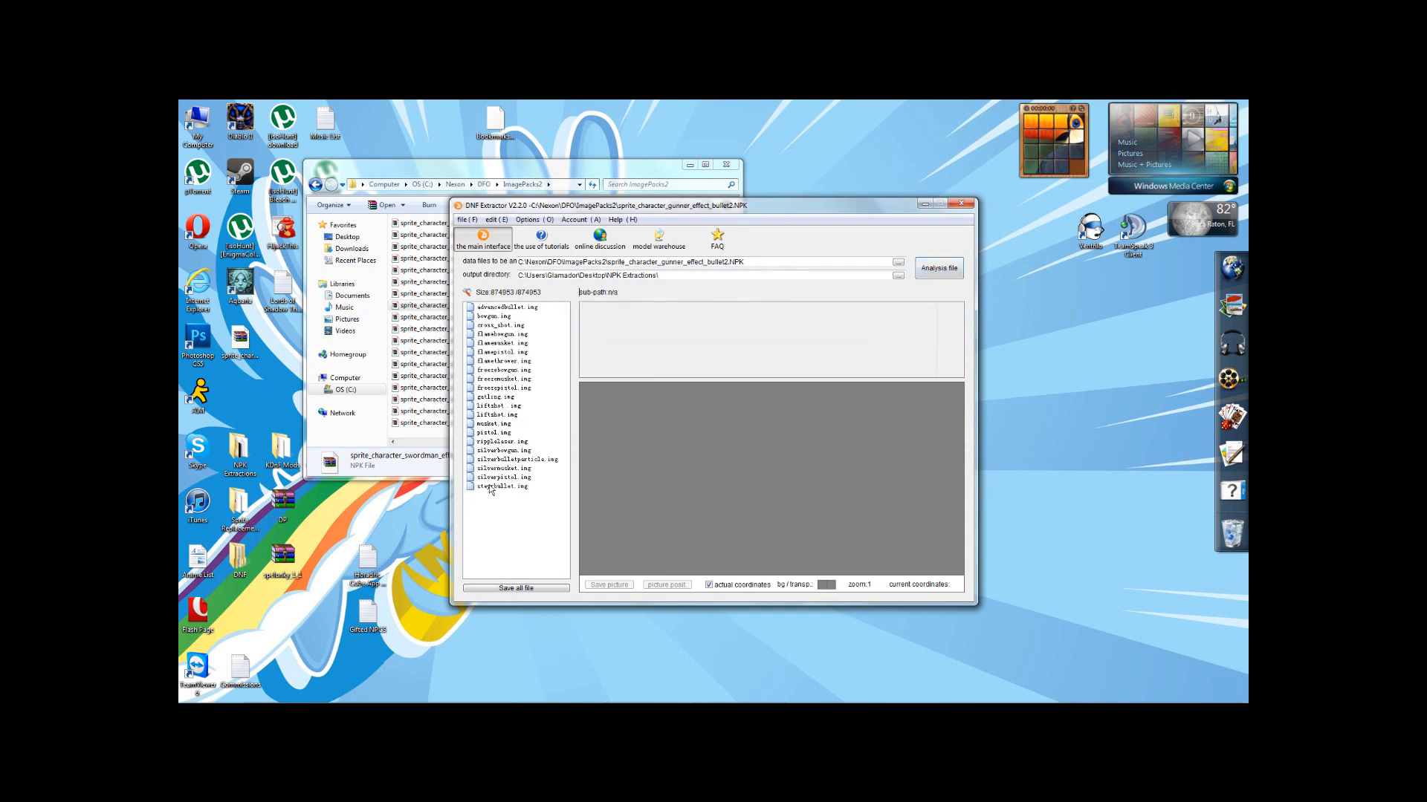
Replace steyrbullet.img in the bullet2 NPK with the steyrbullet file from the Image Files folder of NPK Extractions, and view its frames 1 and 0
{"action": "left_click", "coordinate": [490, 487]}
{"action": "left_click", "coordinate": [608, 307]}
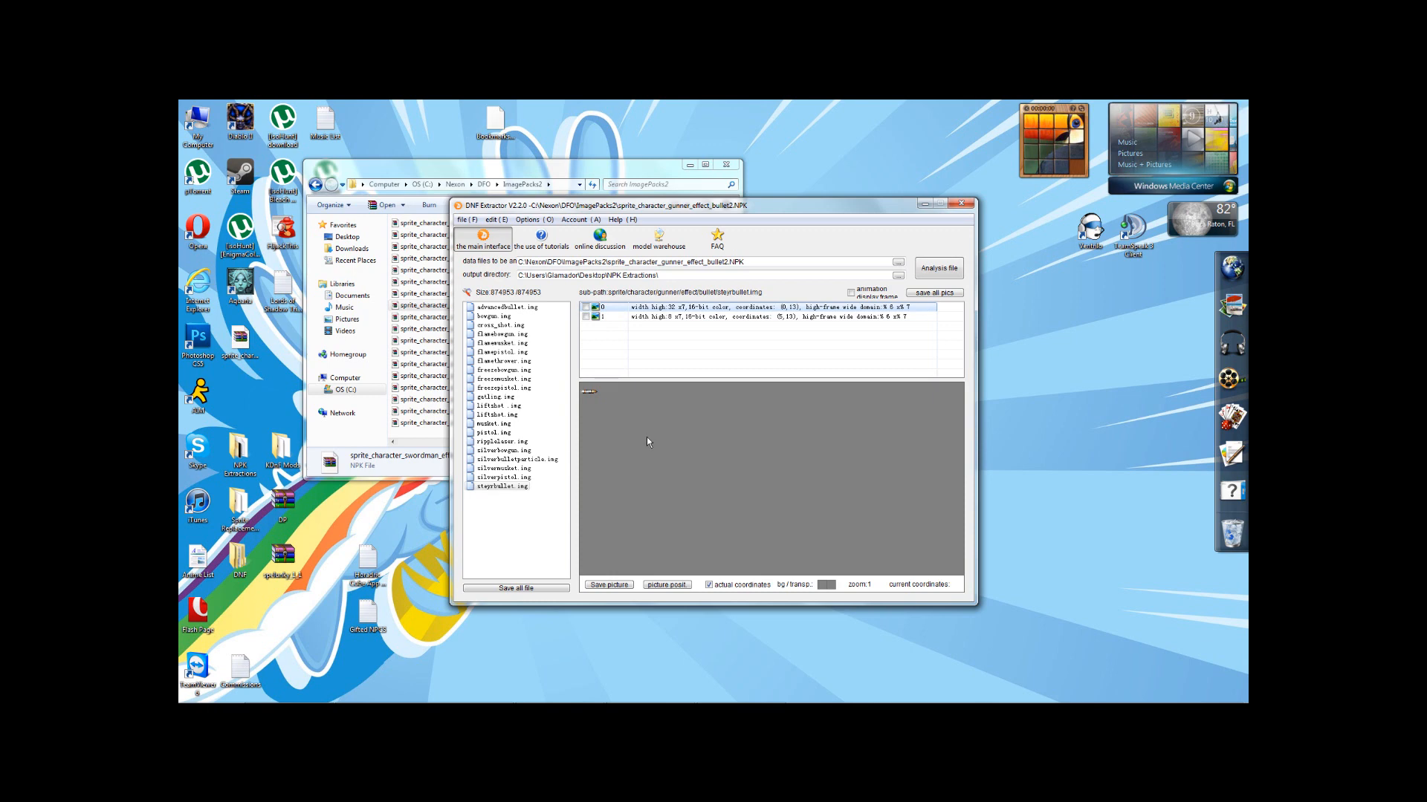
{"action": "right_click", "coordinate": [496, 489]}
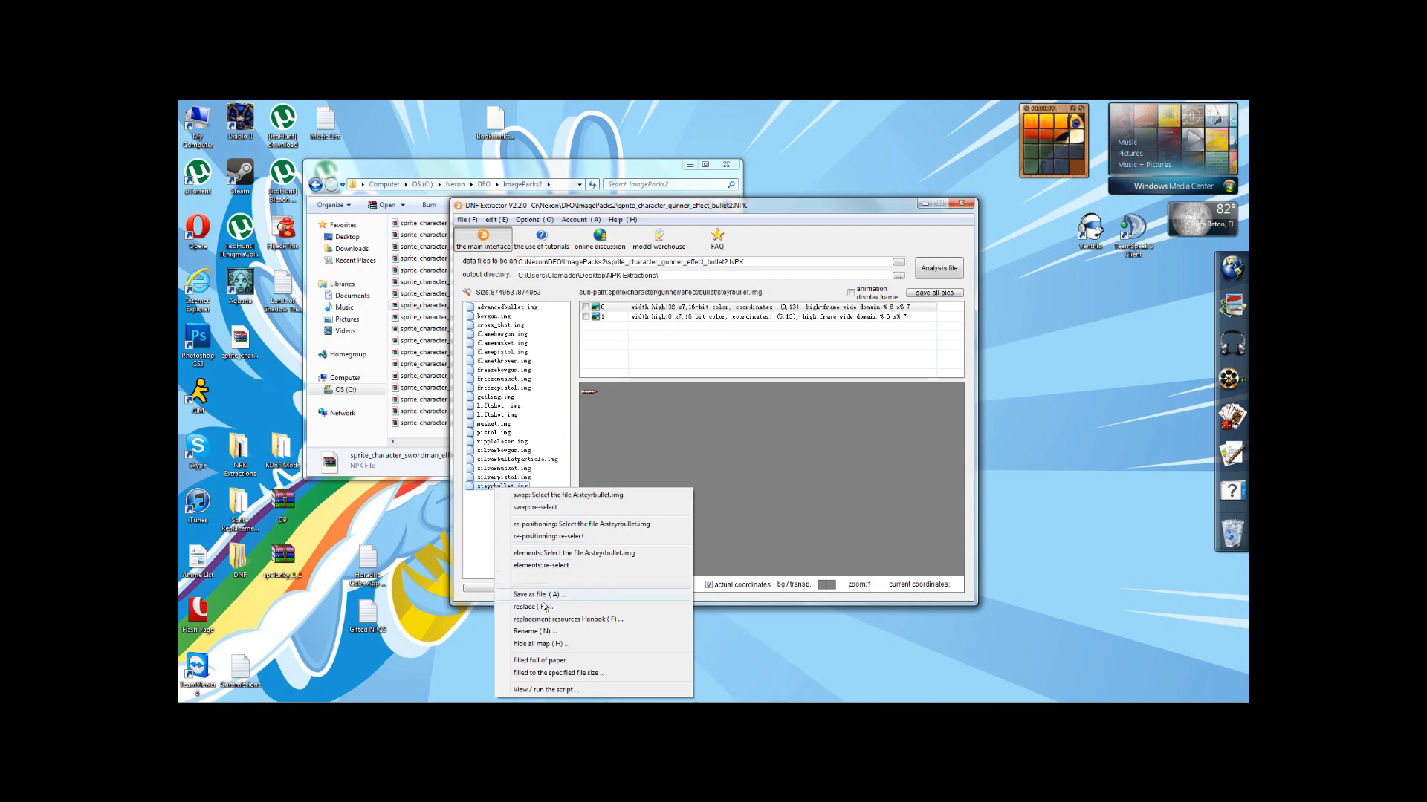
{"action": "left_click", "coordinate": [529, 607]}
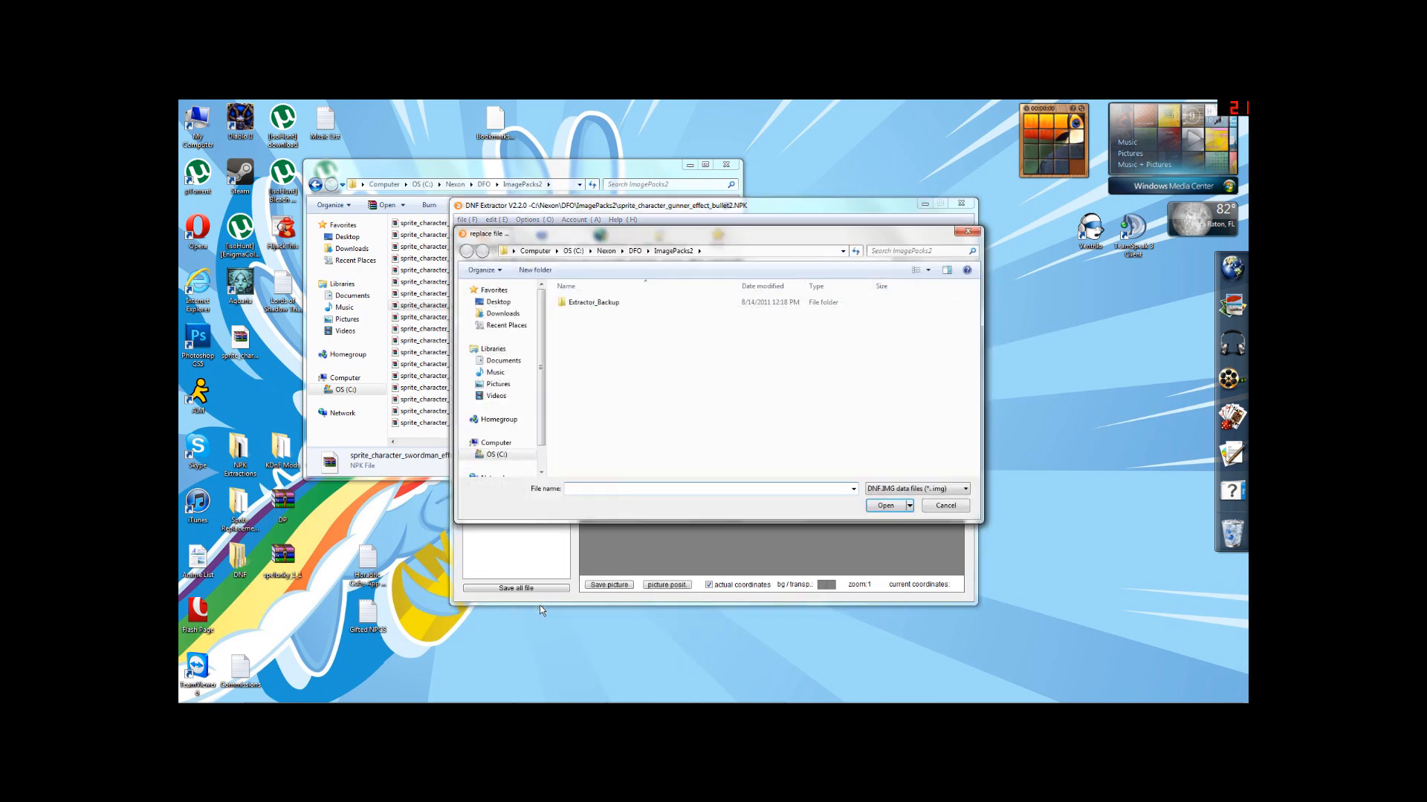
{"action": "left_click", "coordinate": [498, 302]}
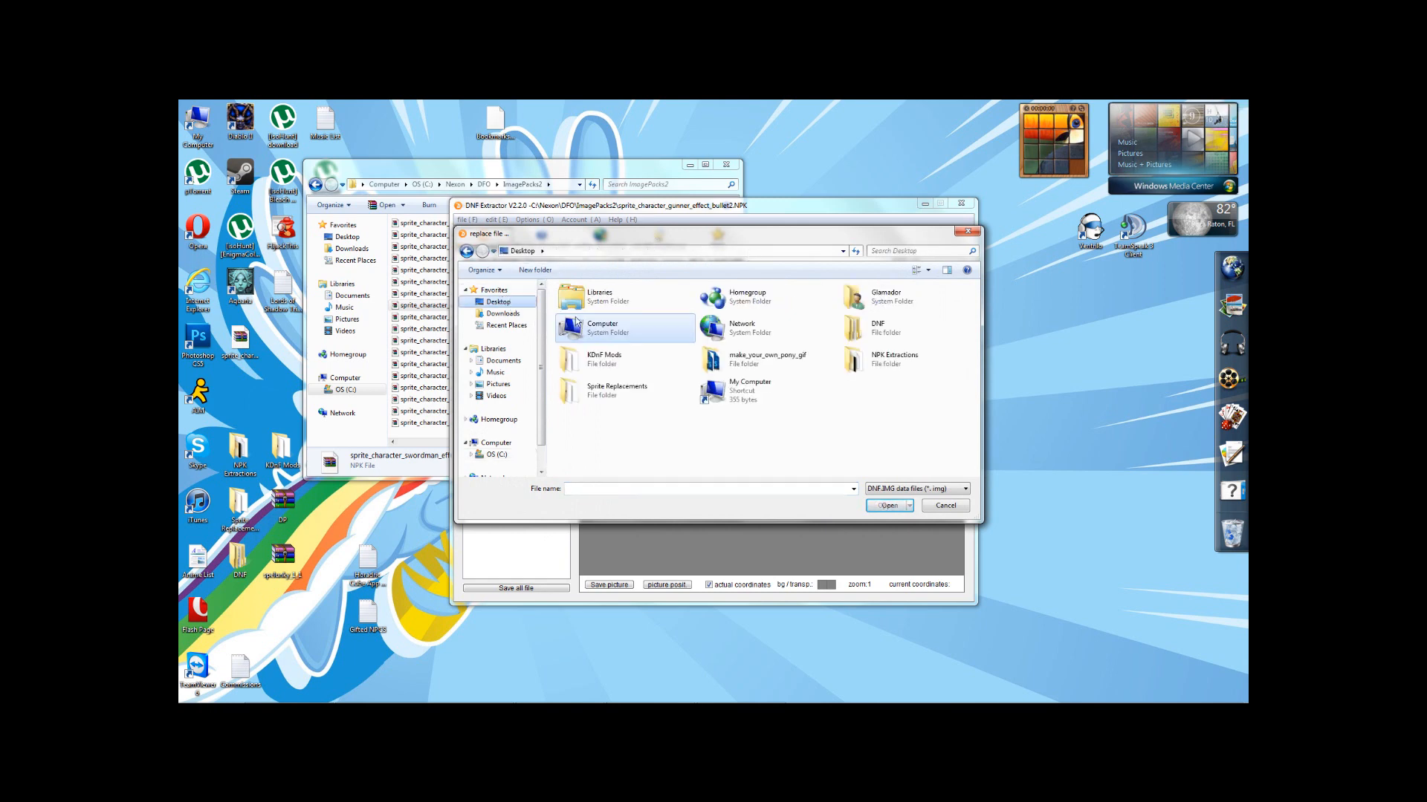
{"action": "double_click", "coordinate": [862, 357]}
{"action": "double_click", "coordinate": [632, 306]}
{"action": "scroll", "coordinate": [669, 381], "scroll_direction": "down", "scroll_amount": 3}
{"action": "scroll", "coordinate": [669, 382], "scroll_direction": "down", "scroll_amount": 10}
{"action": "left_click", "coordinate": [590, 378]}
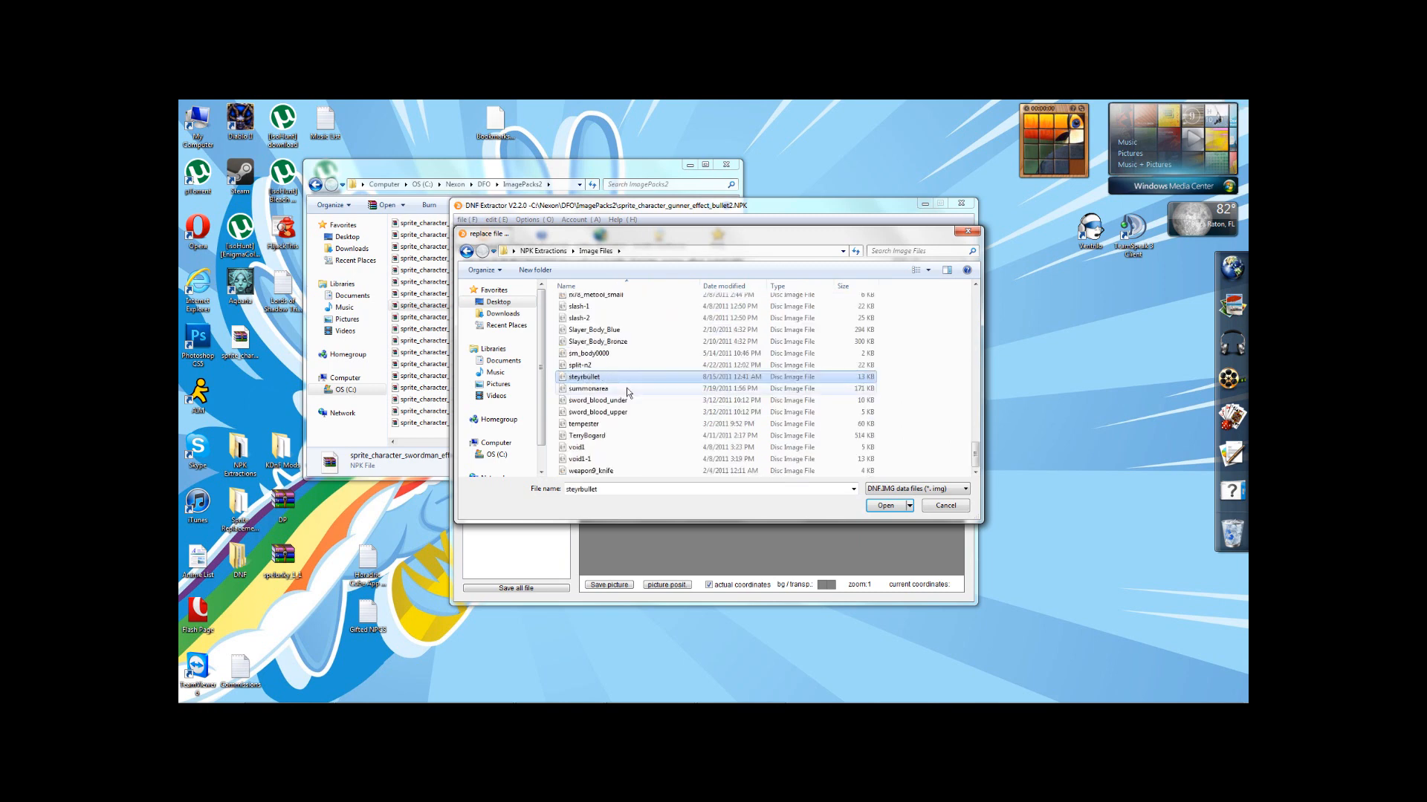
{"action": "left_click", "coordinate": [885, 505]}
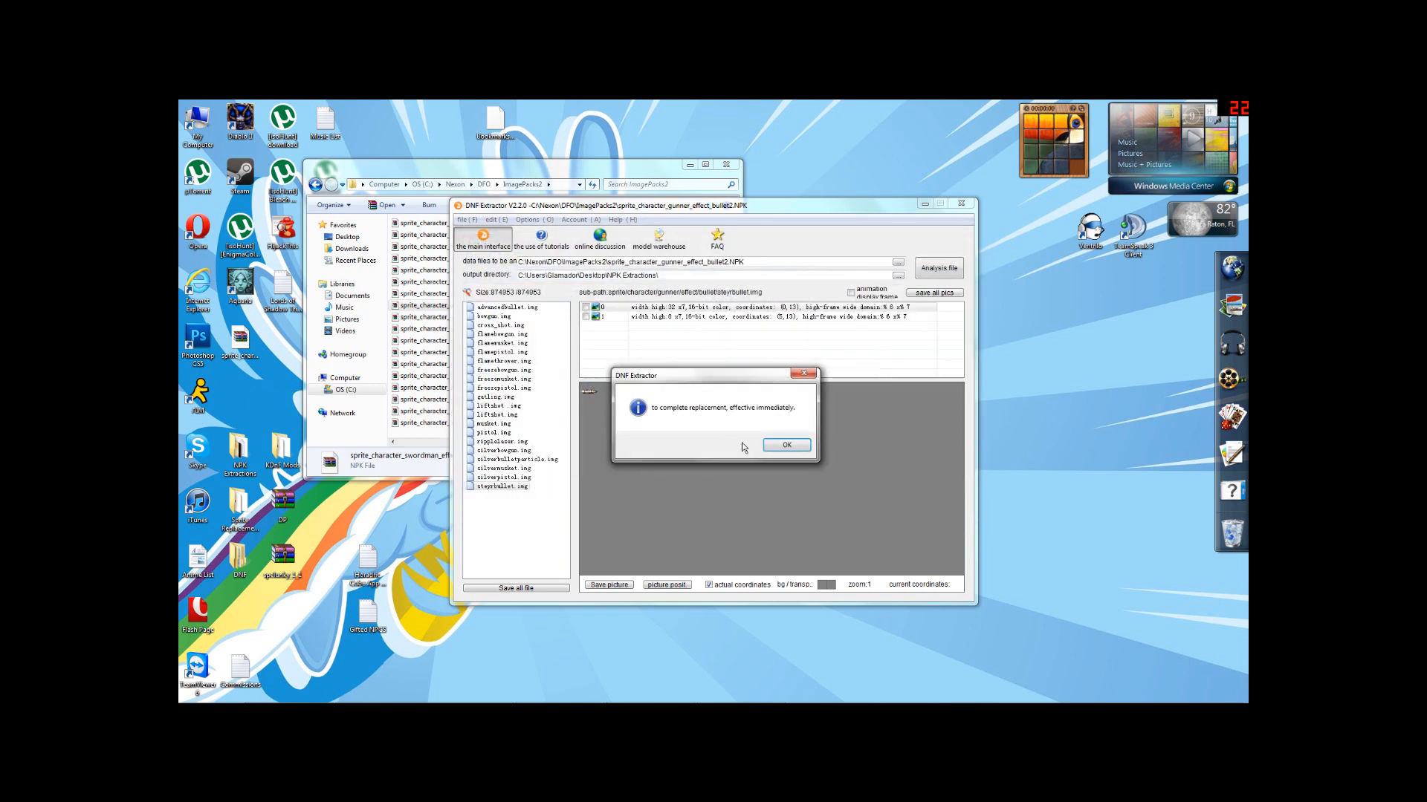
{"action": "left_click", "coordinate": [776, 446]}
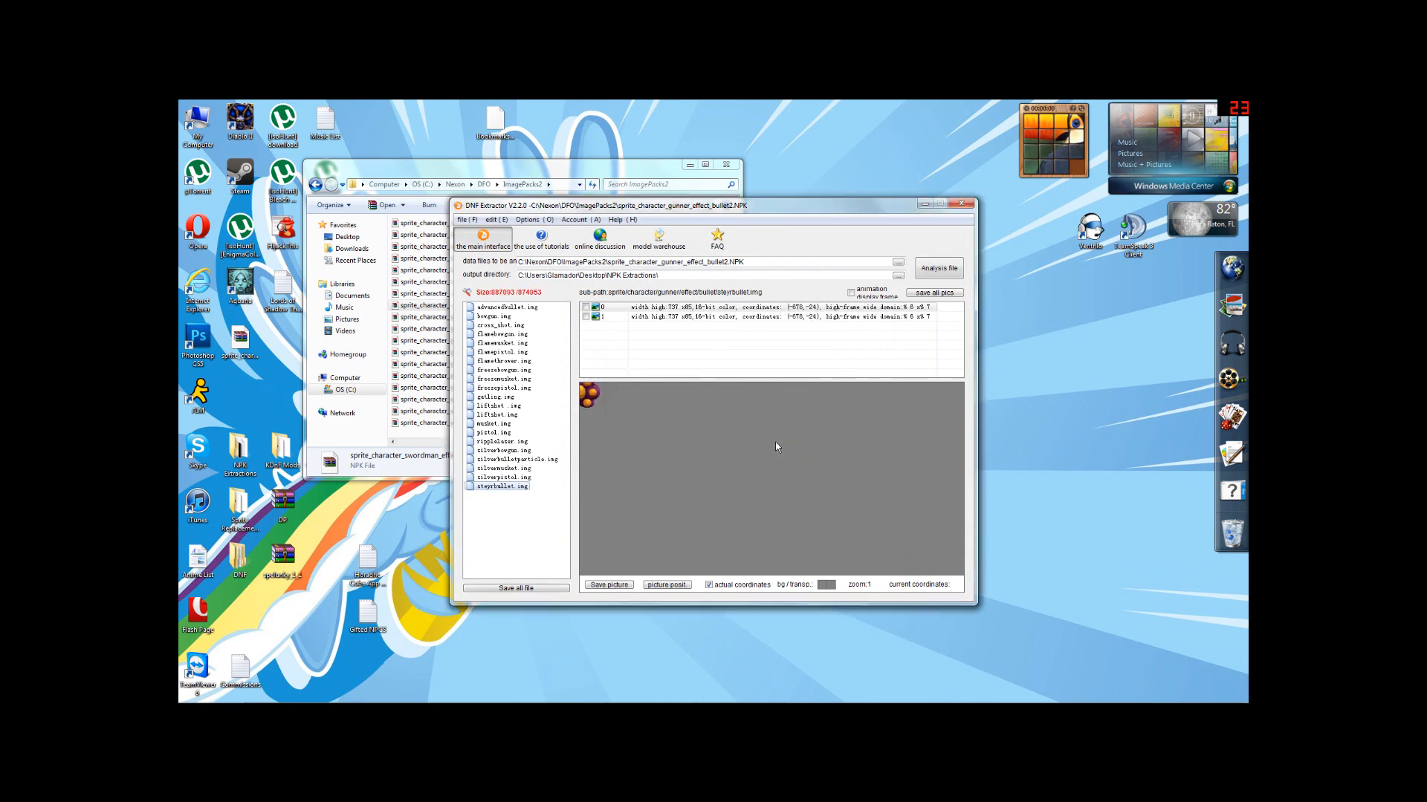
{"action": "left_click", "coordinate": [617, 317]}
{"action": "left_click", "coordinate": [616, 308]}
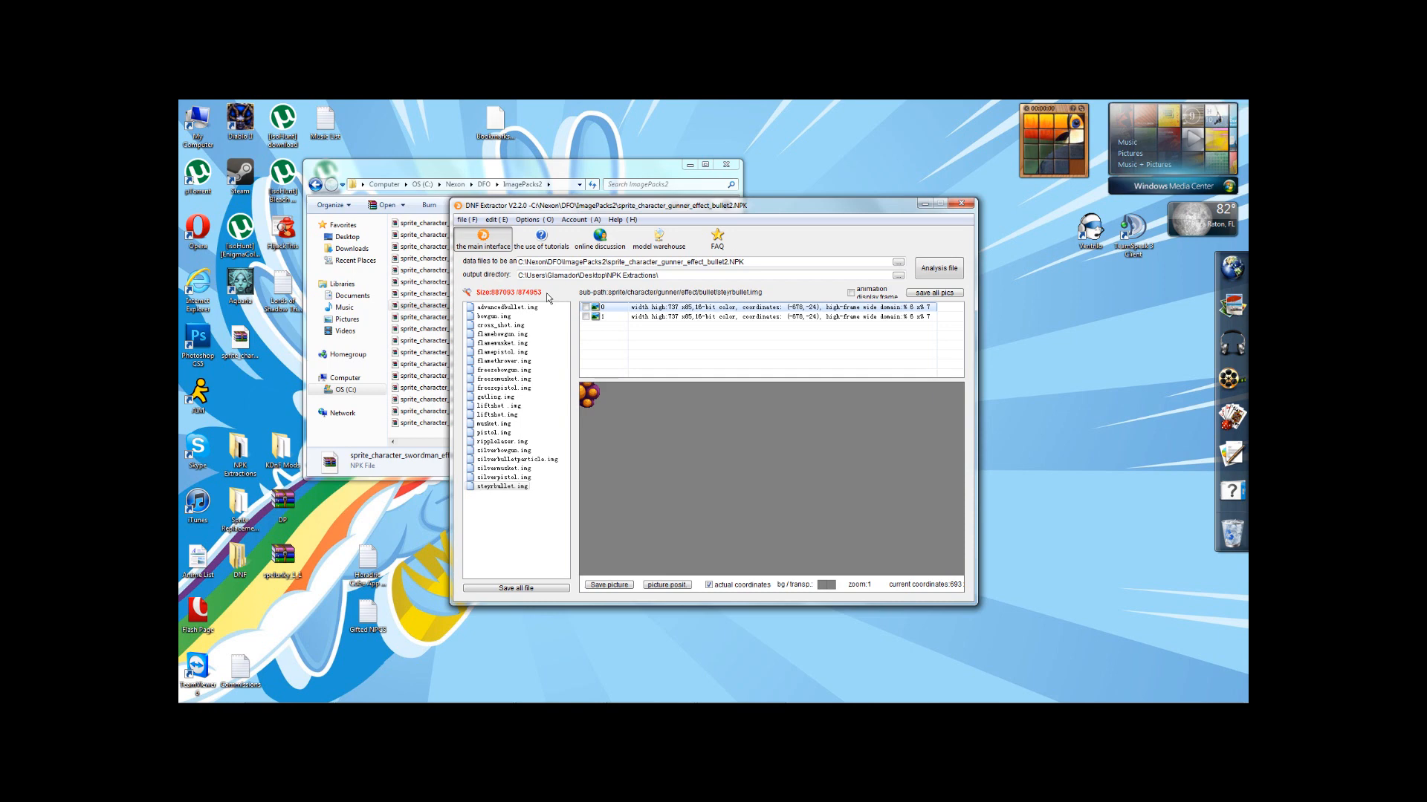
Preview advancedbullet.img, bowgun.img and cross_shot.img in the bullet2 NPK, and view frames 1 to 6 of cross_shot.img
{"action": "left_click", "coordinate": [495, 309]}
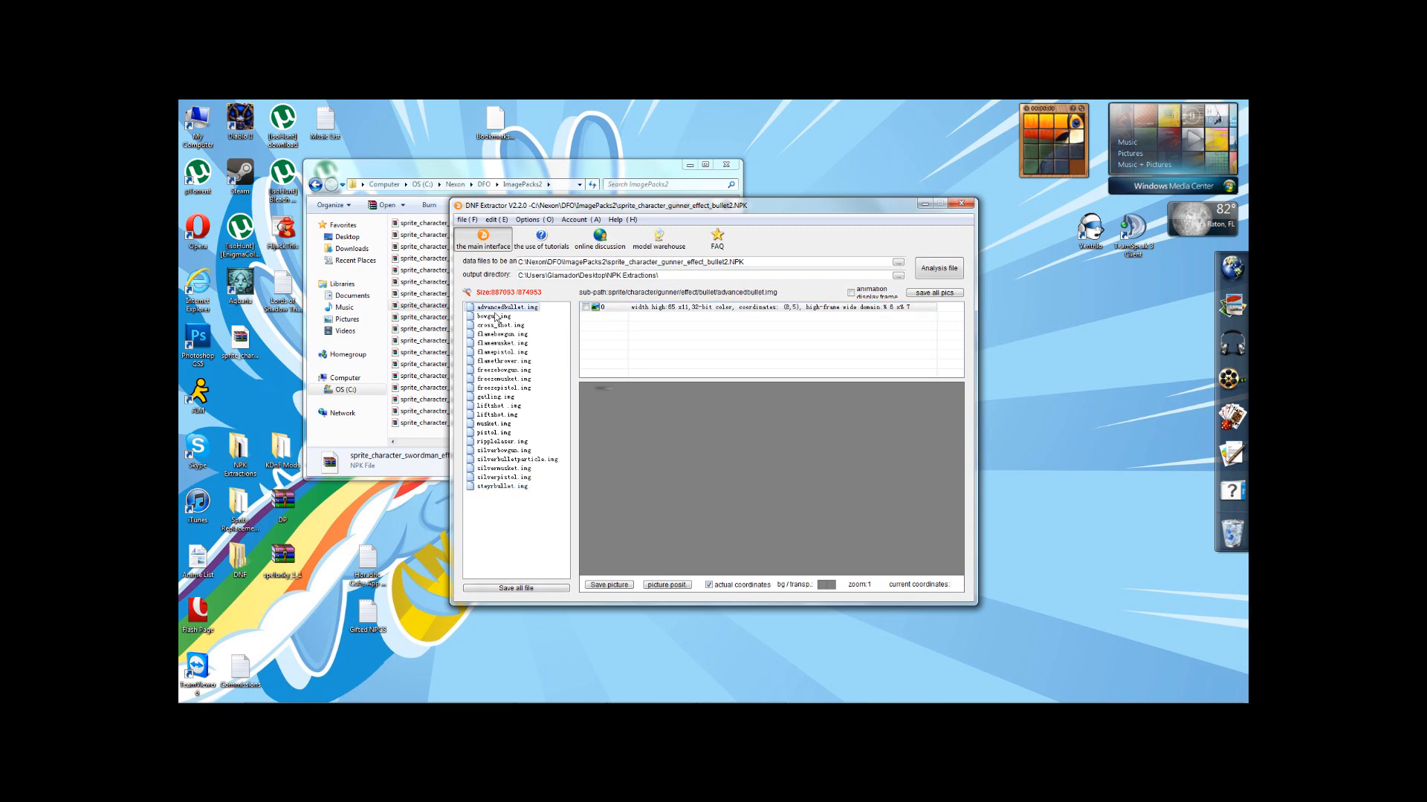
{"action": "left_click", "coordinate": [495, 319]}
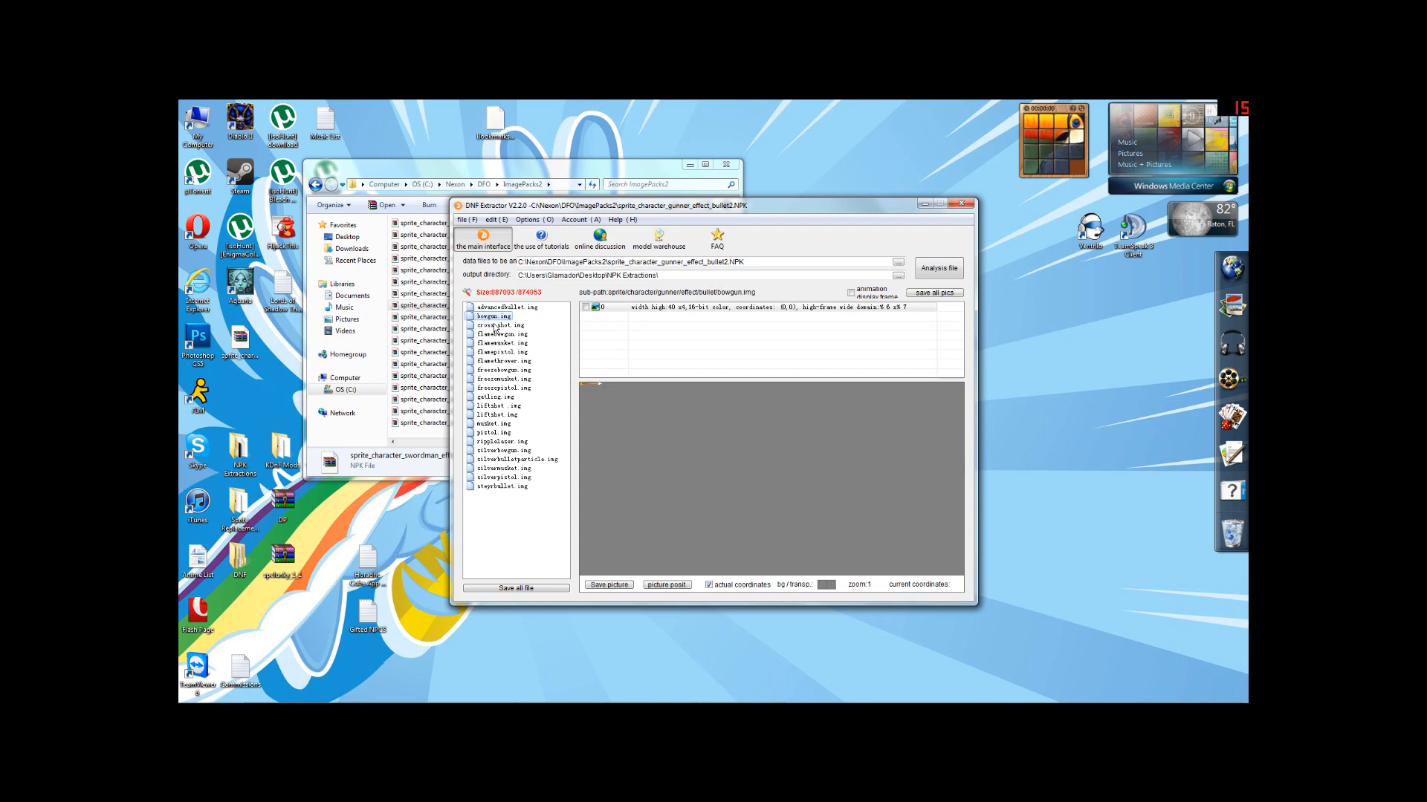
{"action": "left_click", "coordinate": [495, 327]}
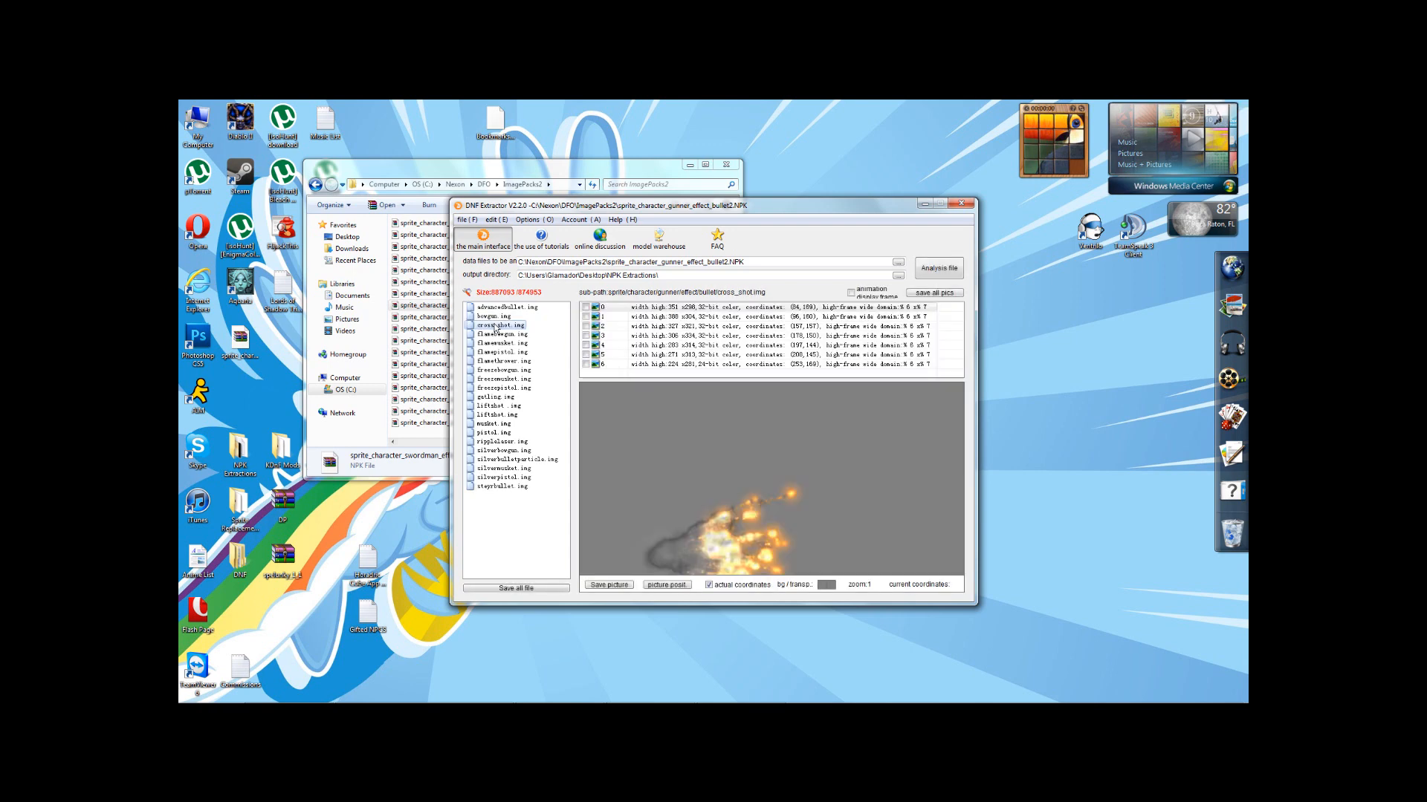
{"action": "left_click", "coordinate": [607, 318]}
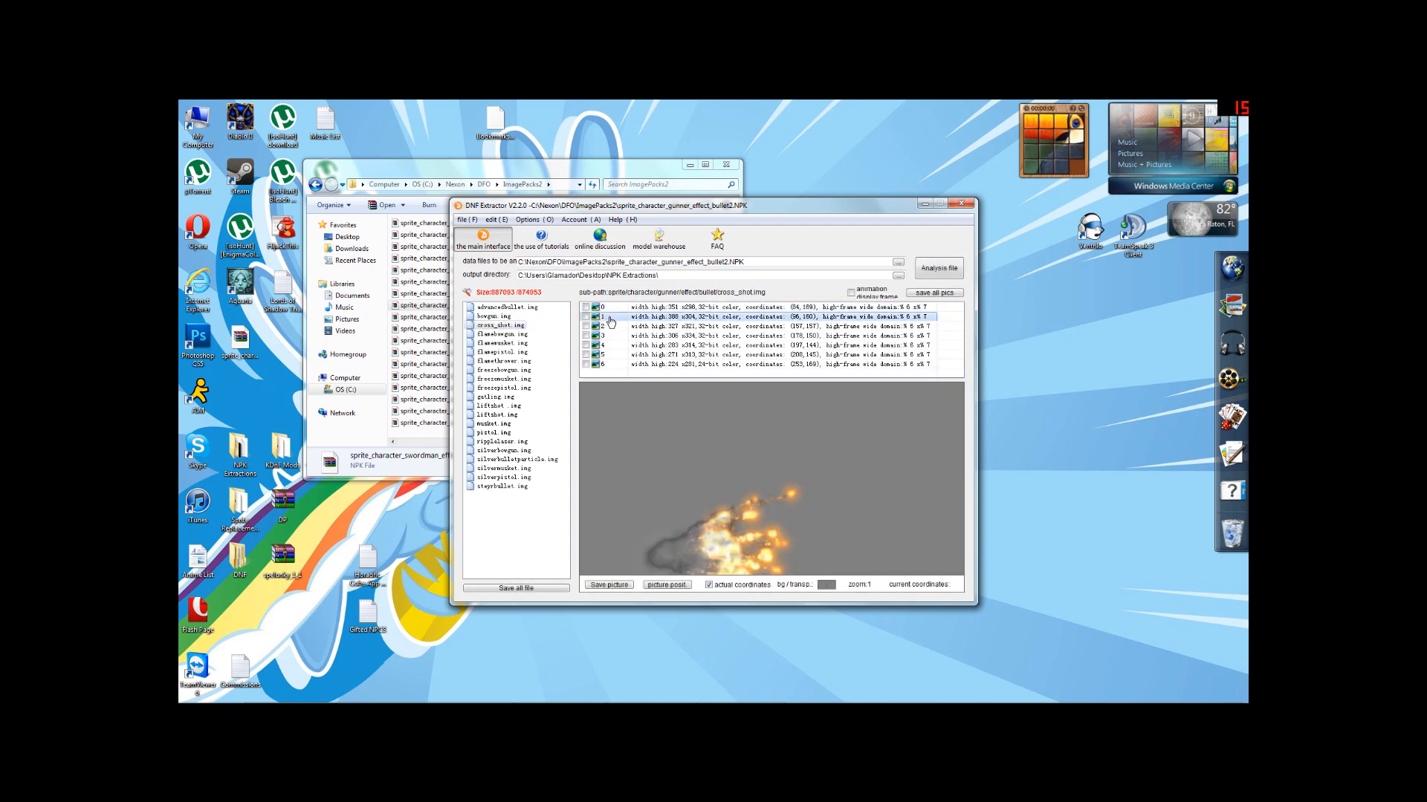
{"action": "left_click", "coordinate": [607, 327]}
{"action": "left_click", "coordinate": [607, 336]}
{"action": "left_click", "coordinate": [607, 345]}
{"action": "left_click", "coordinate": [606, 355]}
{"action": "left_click", "coordinate": [604, 364]}
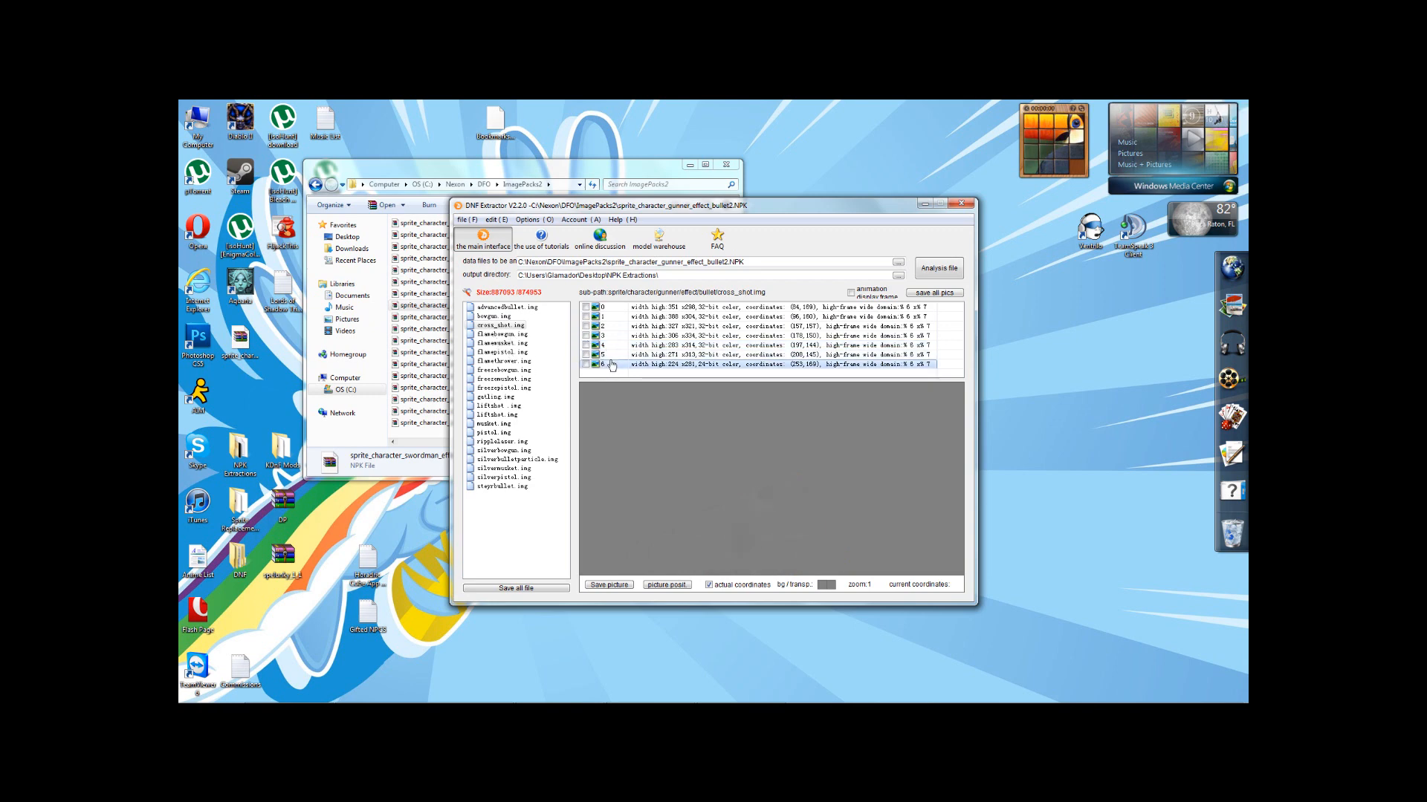
Hide frames 6 and 5 of cross_shot.img to reduce the NPK's file size
{"action": "right_click", "coordinate": [611, 364]}
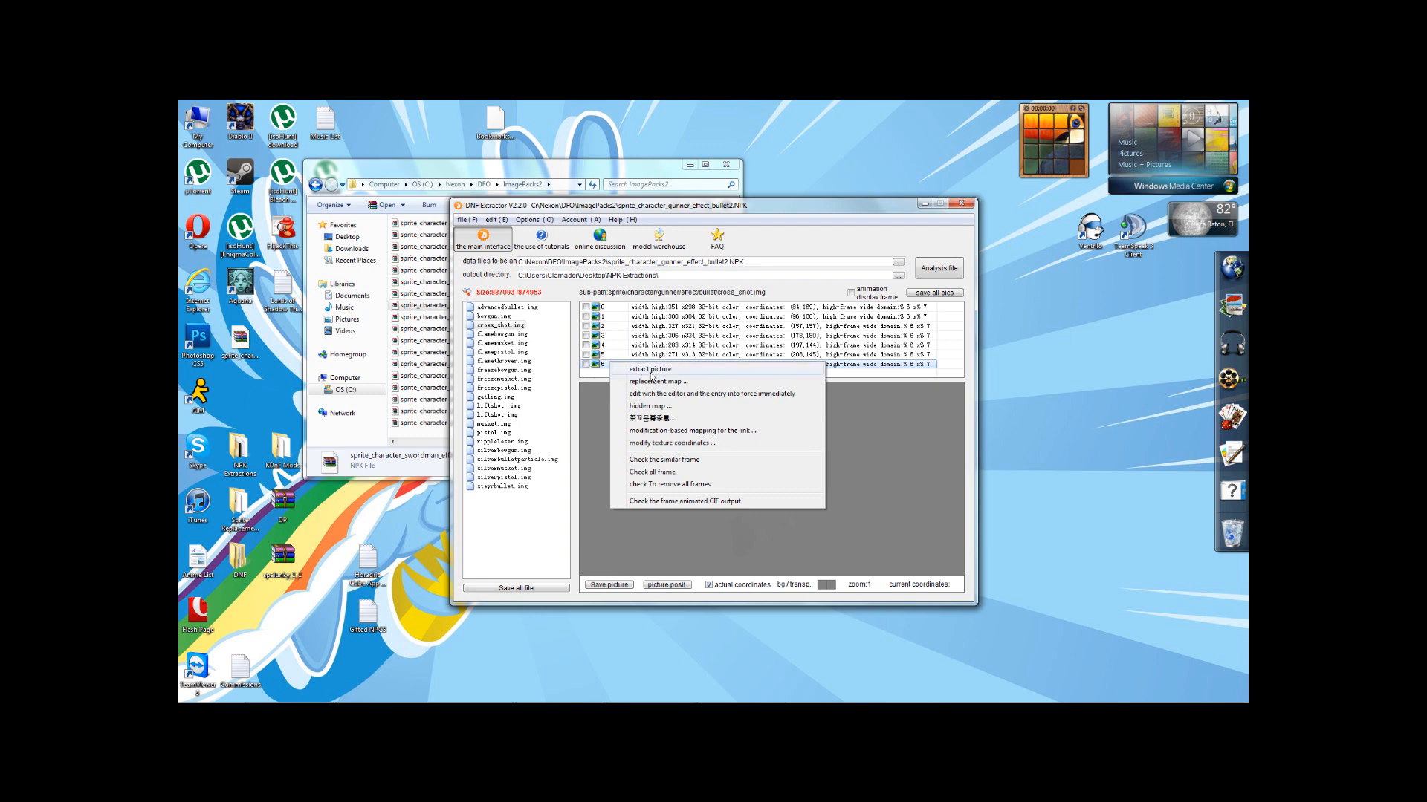
{"action": "left_click", "coordinate": [663, 408]}
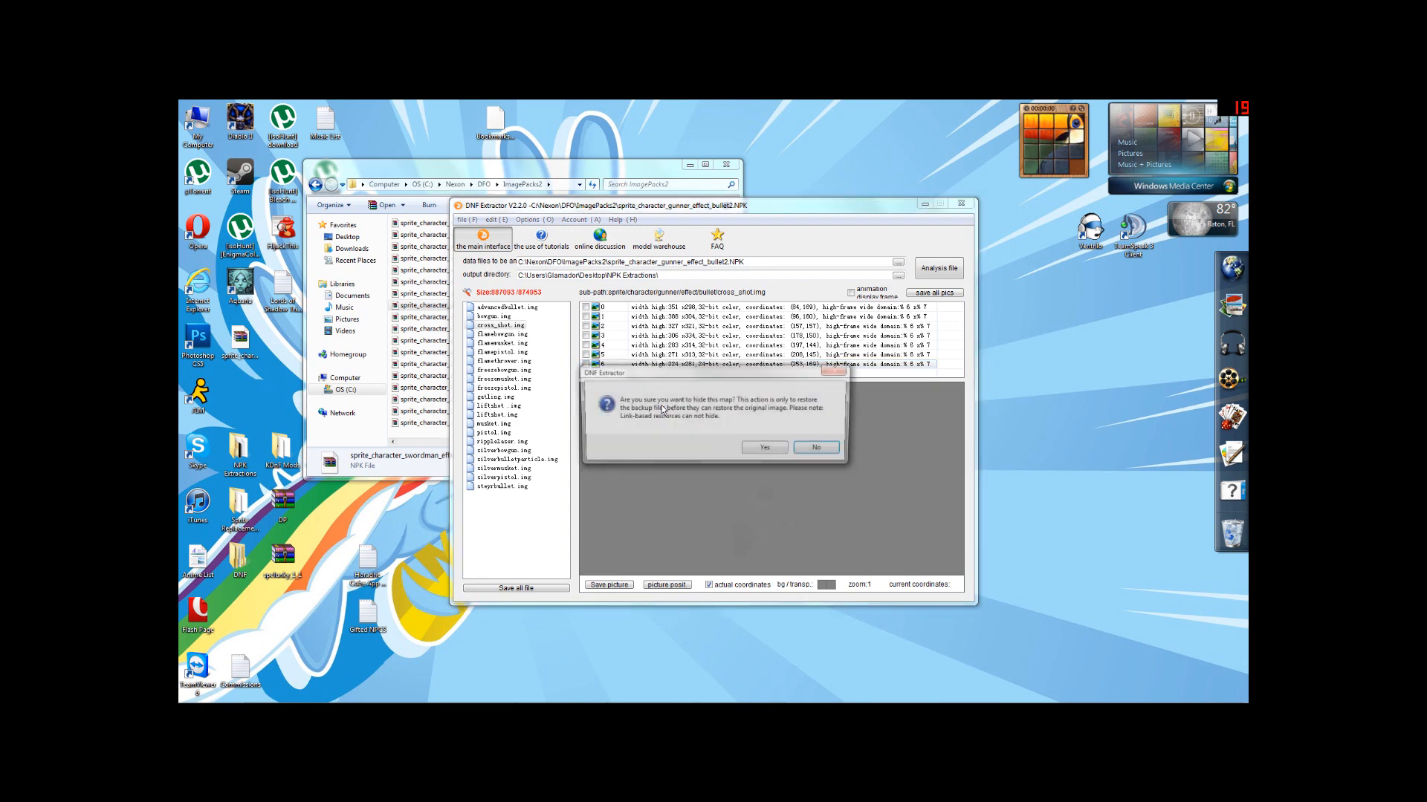
{"action": "left_click", "coordinate": [773, 452]}
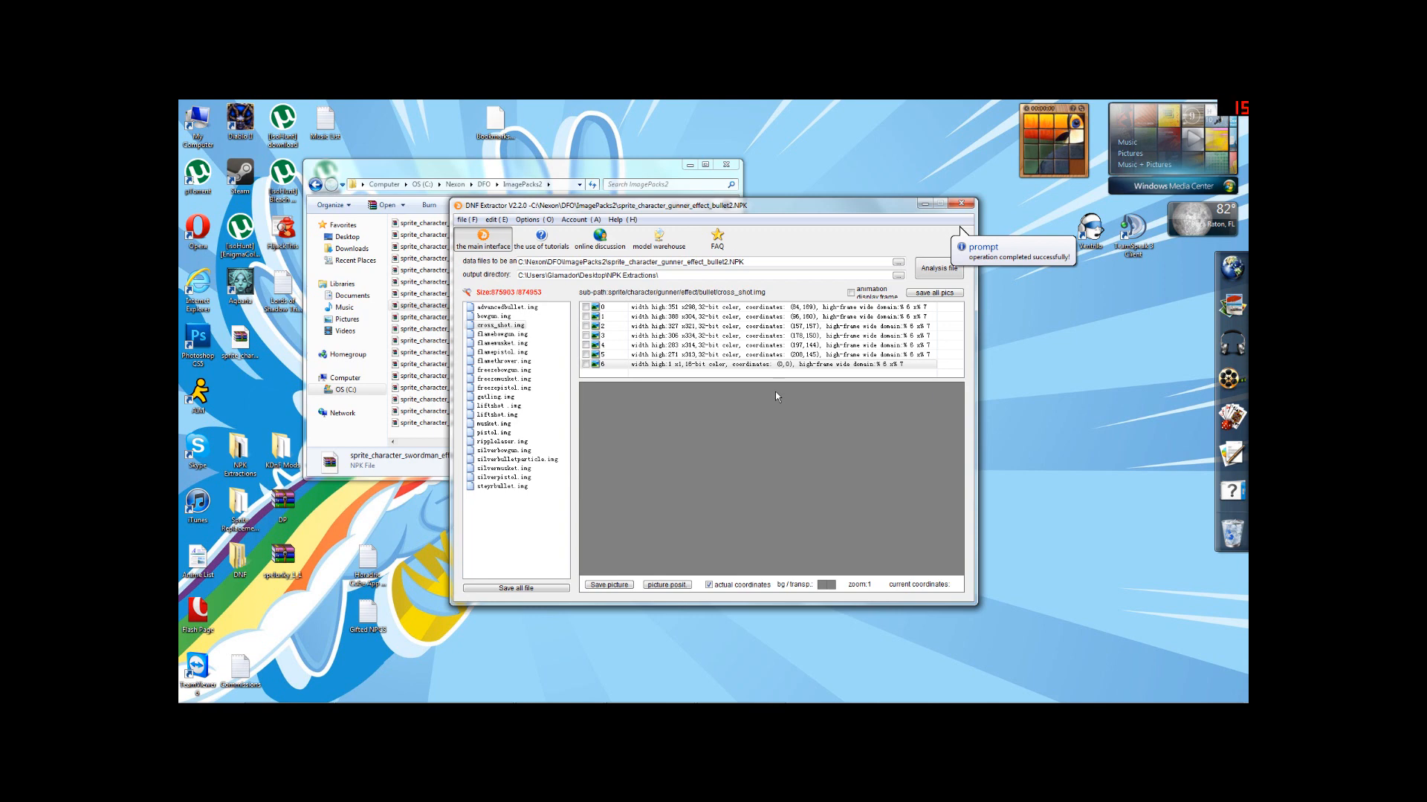
{"action": "right_click", "coordinate": [678, 355]}
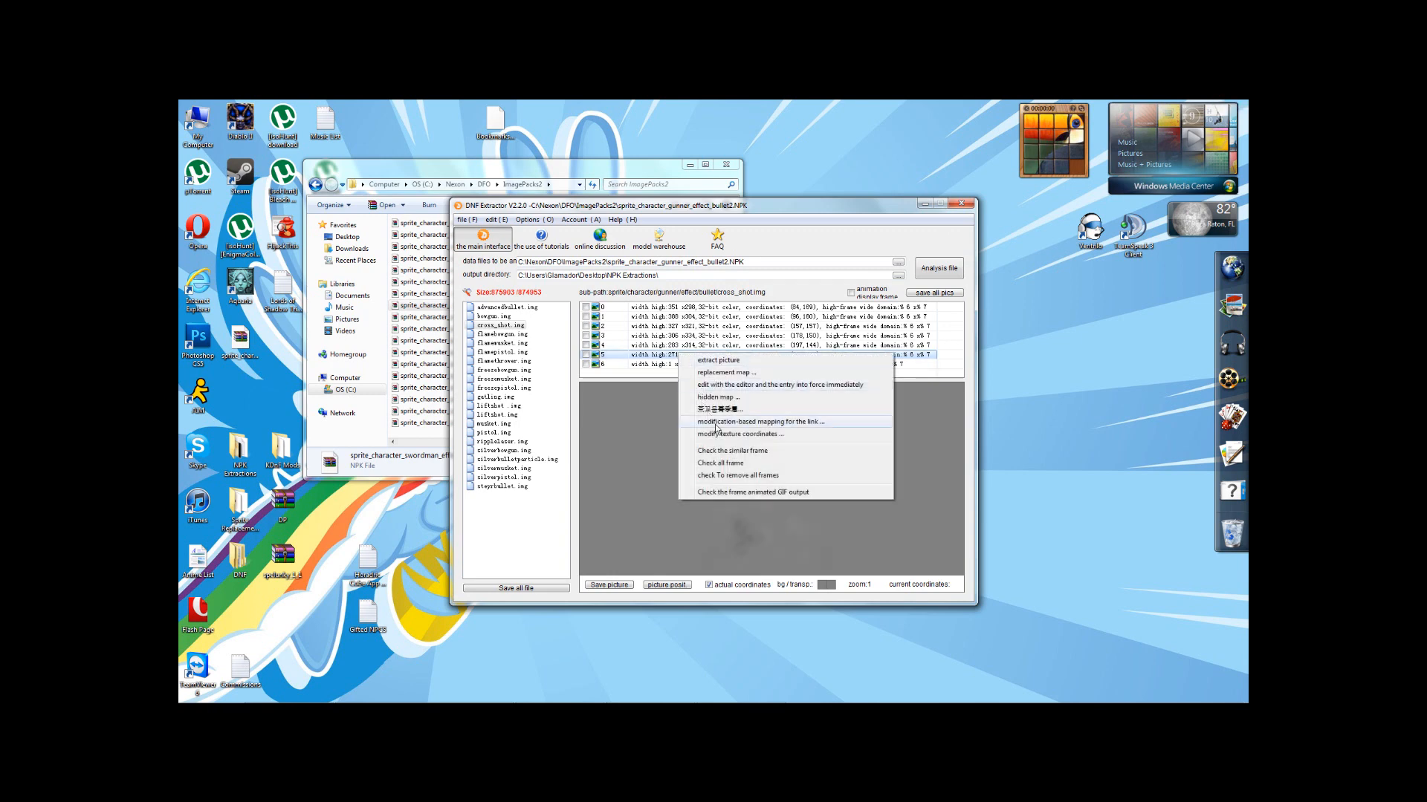
{"action": "left_click", "coordinate": [719, 397]}
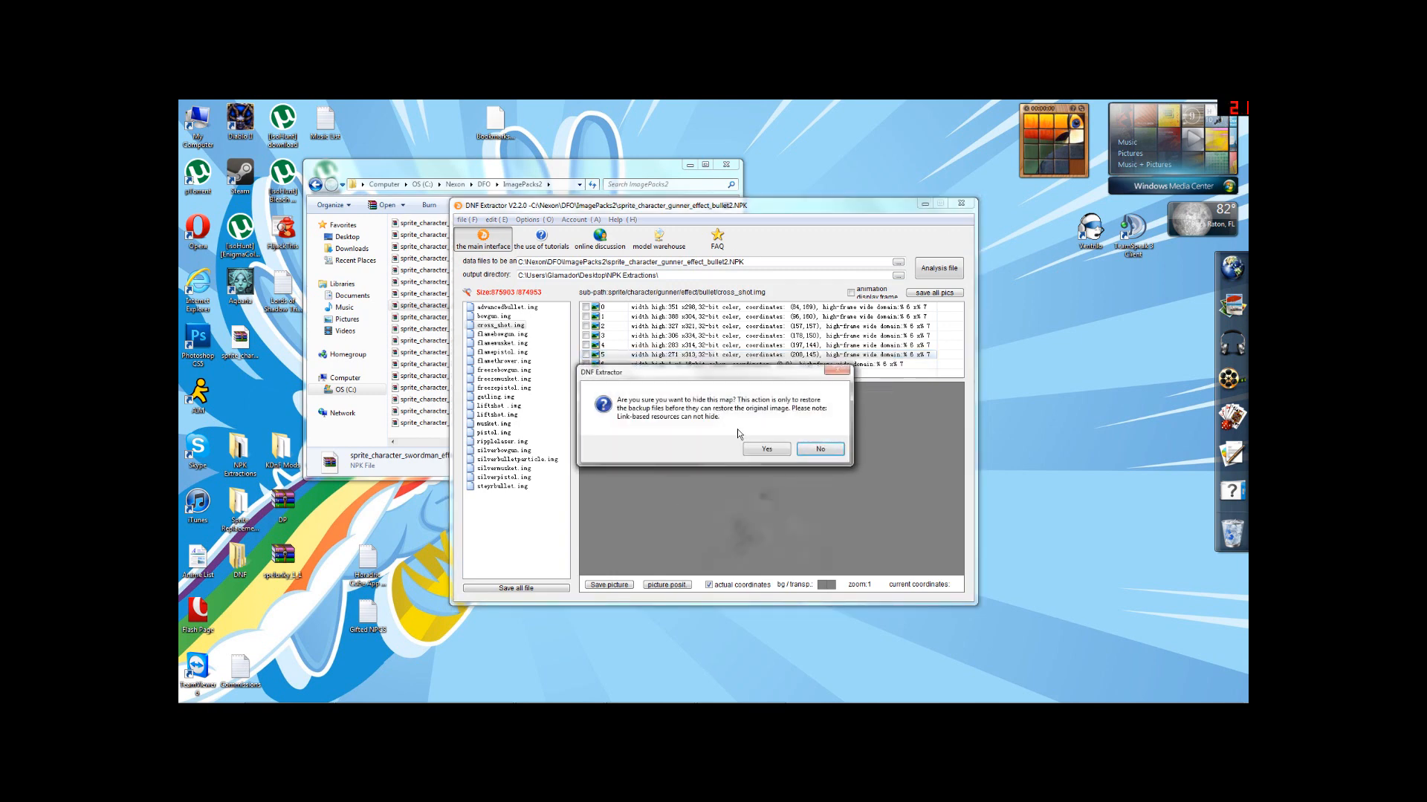
{"action": "left_click", "coordinate": [763, 450]}
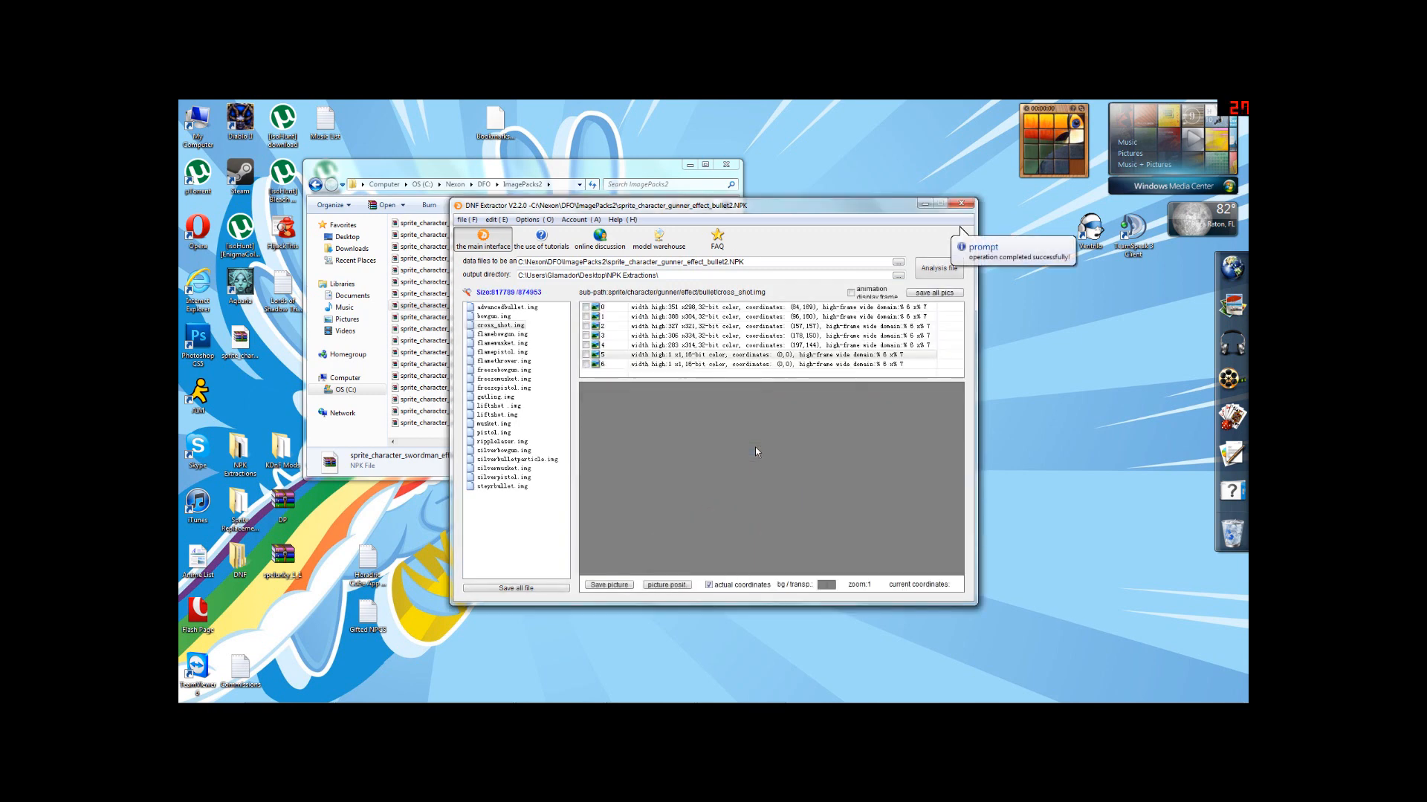
Review the frames of cross_shot.img from 6 back to 0, and play and stop its frame animation
{"action": "left_click", "coordinate": [620, 363]}
{"action": "left_click", "coordinate": [619, 354]}
{"action": "left_click", "coordinate": [617, 345]}
{"action": "left_click", "coordinate": [616, 335]}
{"action": "left_click", "coordinate": [616, 326]}
{"action": "left_click", "coordinate": [615, 316]}
{"action": "left_click", "coordinate": [613, 307]}
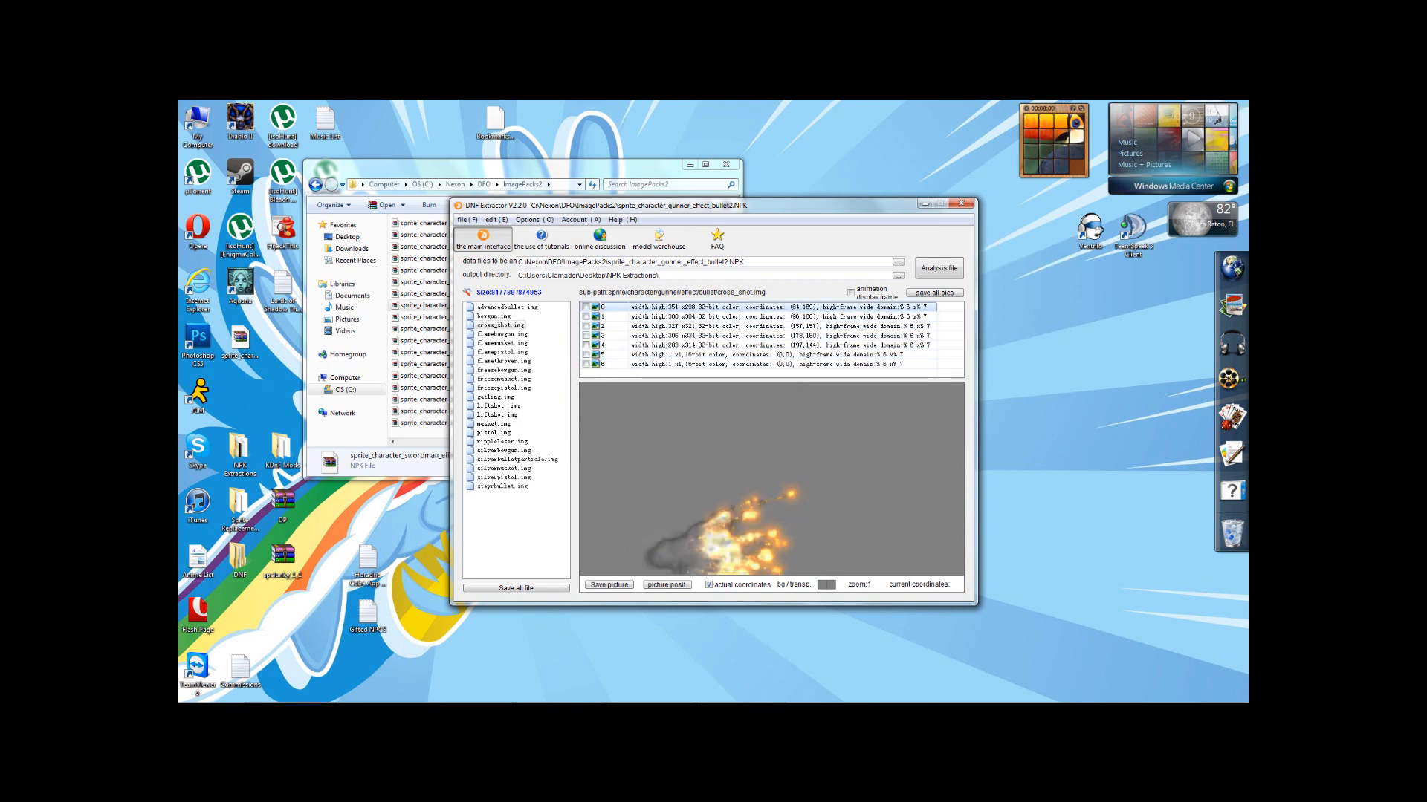
{"action": "left_click", "coordinate": [850, 293]}
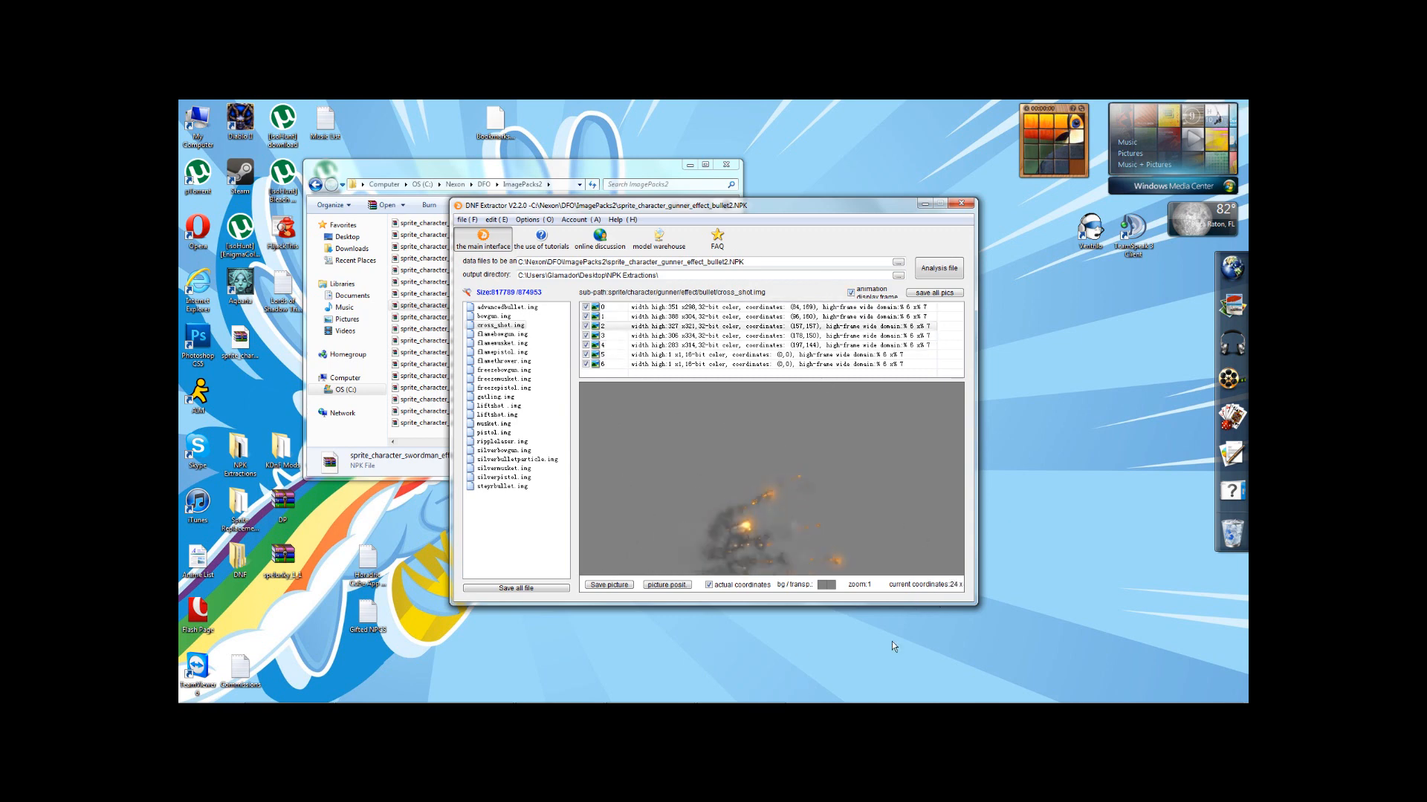
{"action": "left_click", "coordinate": [855, 295]}
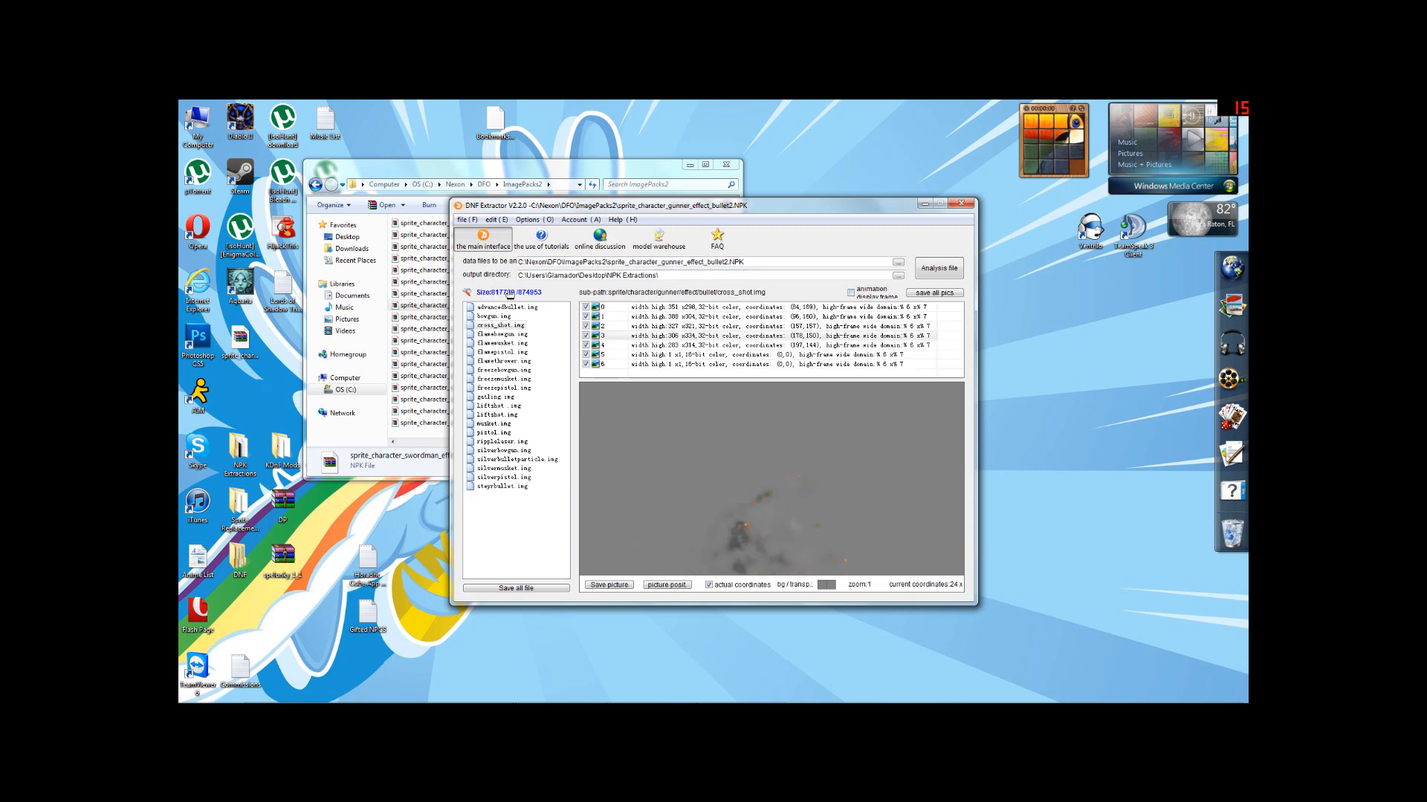
Calibrate the bullet2 NPK by filling it up to its original file size, and display steyrbullet.img
{"action": "left_click", "coordinate": [502, 294]}
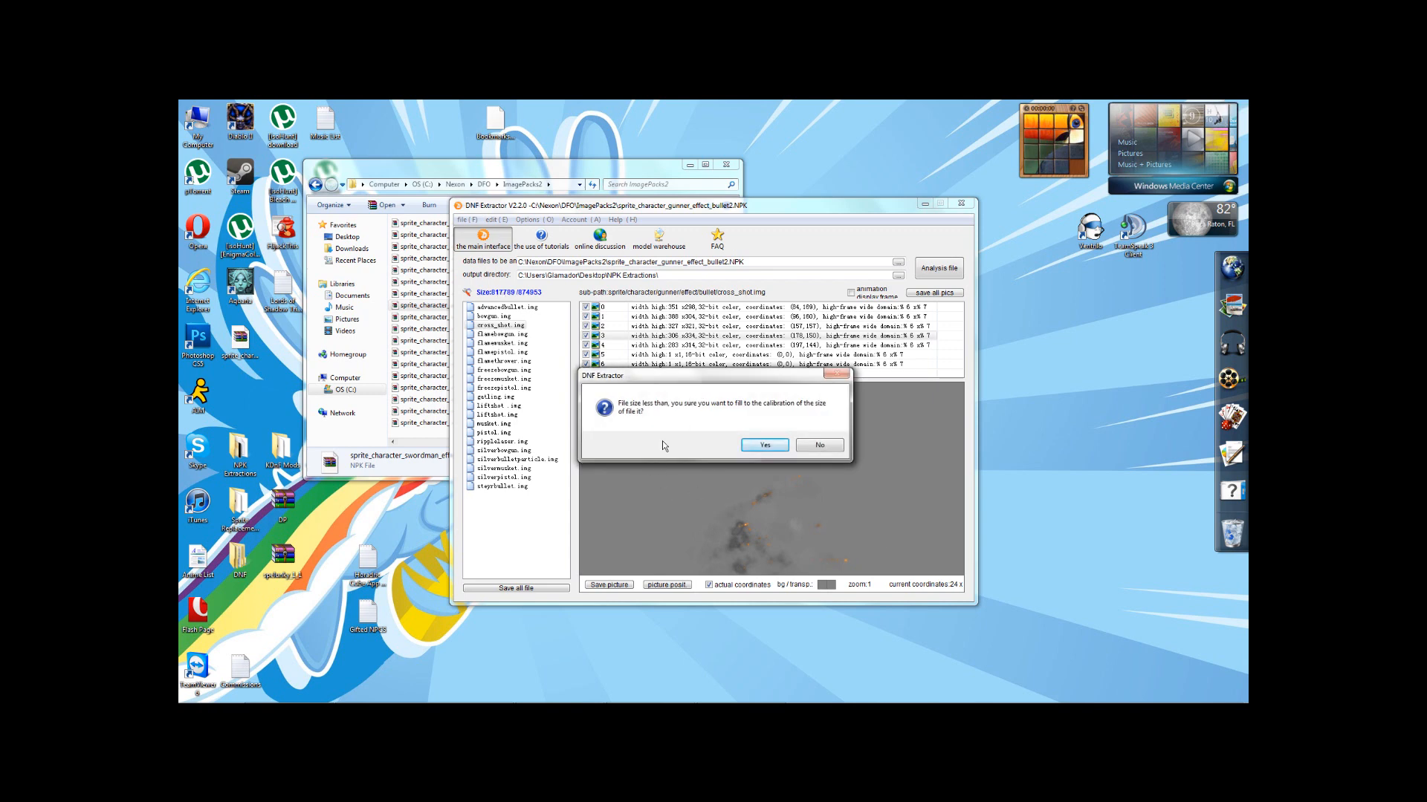
{"action": "left_click", "coordinate": [765, 445]}
{"action": "left_click", "coordinate": [518, 487]}
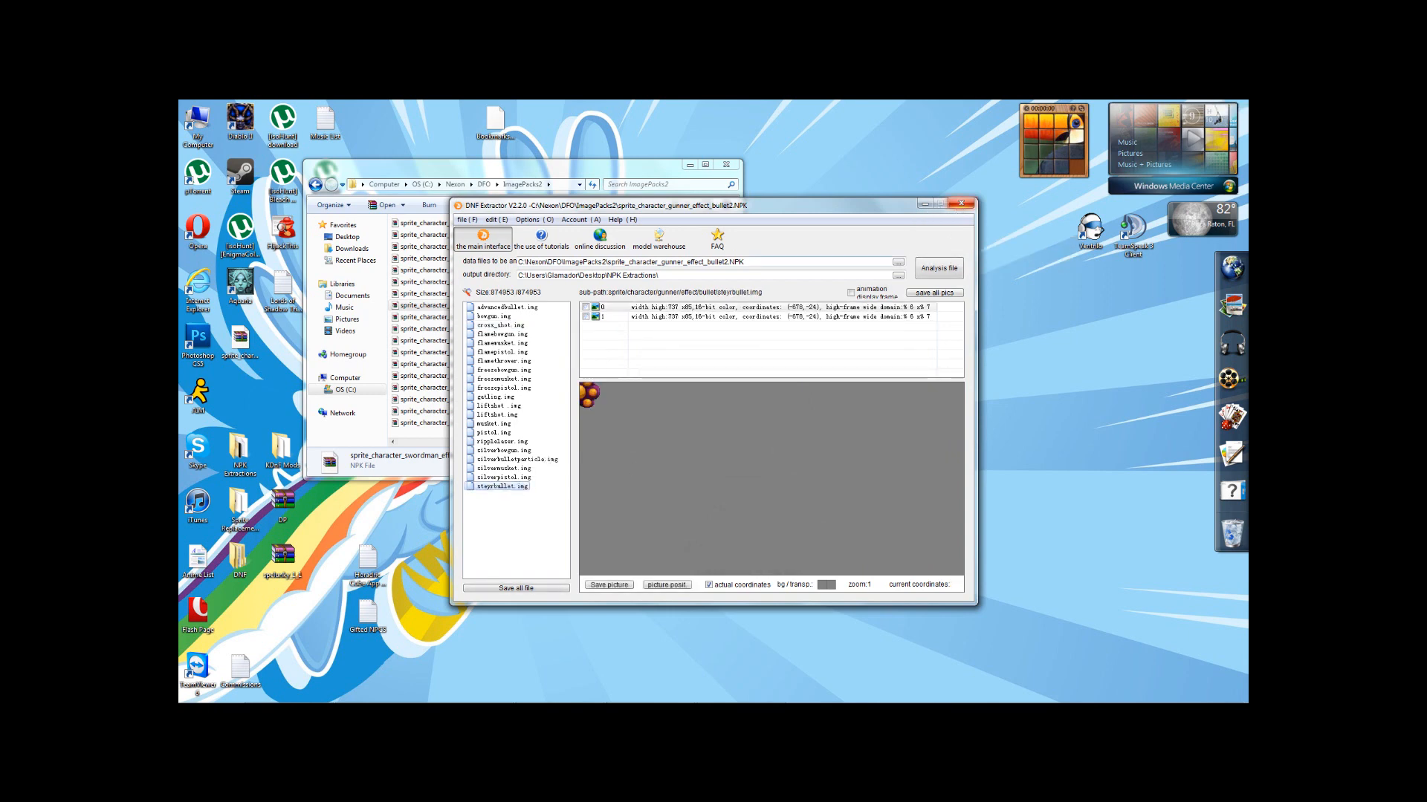
Change the data file path to sprite_character_swordman_effect2.NPK in the ImagePacks2 folder and analyze that file
{"action": "left_click", "coordinate": [729, 262]}
{"action": "key", "text": "End"}
{"action": "left_click_drag", "start_coordinate": [728, 261], "coordinate": [661, 262]}
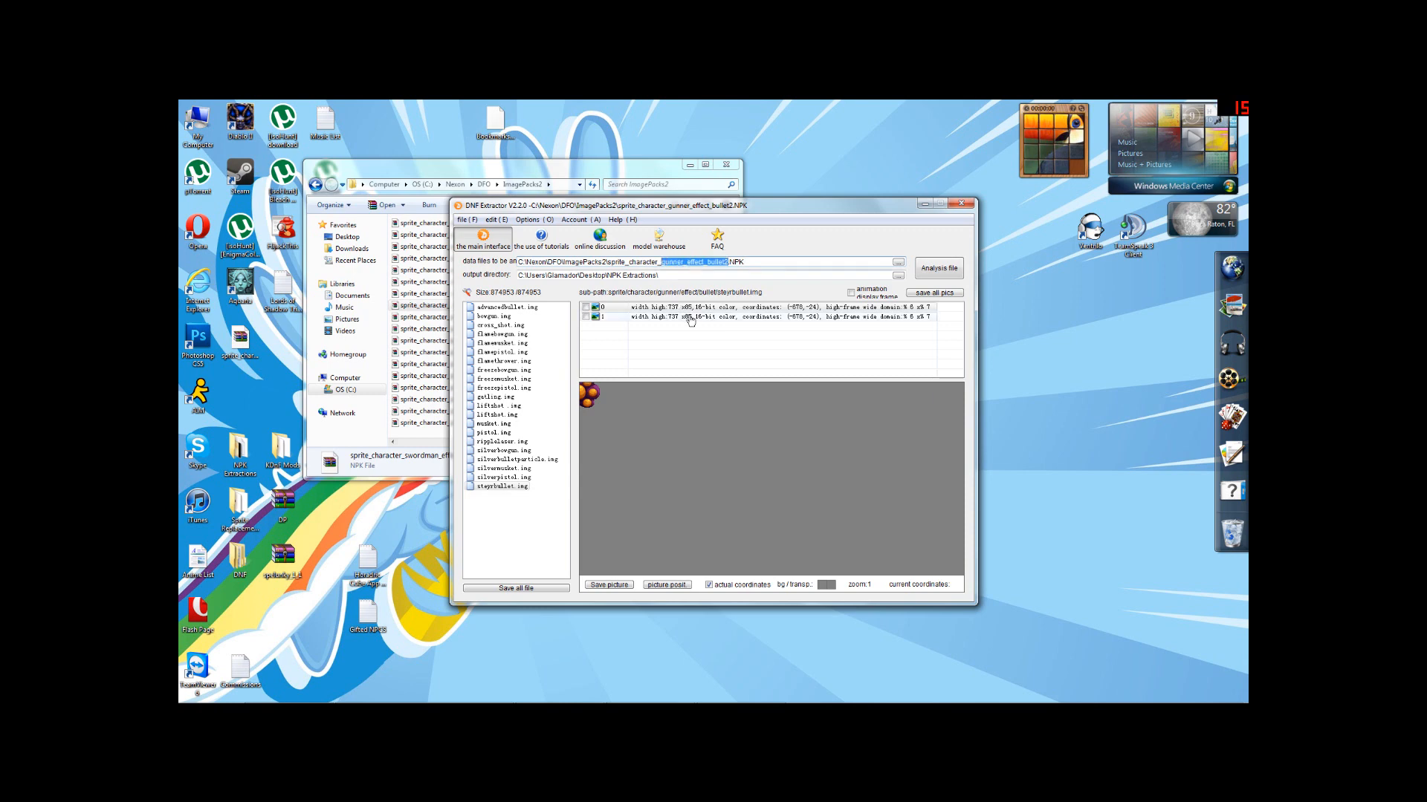
{"action": "type", "text": "sword"}
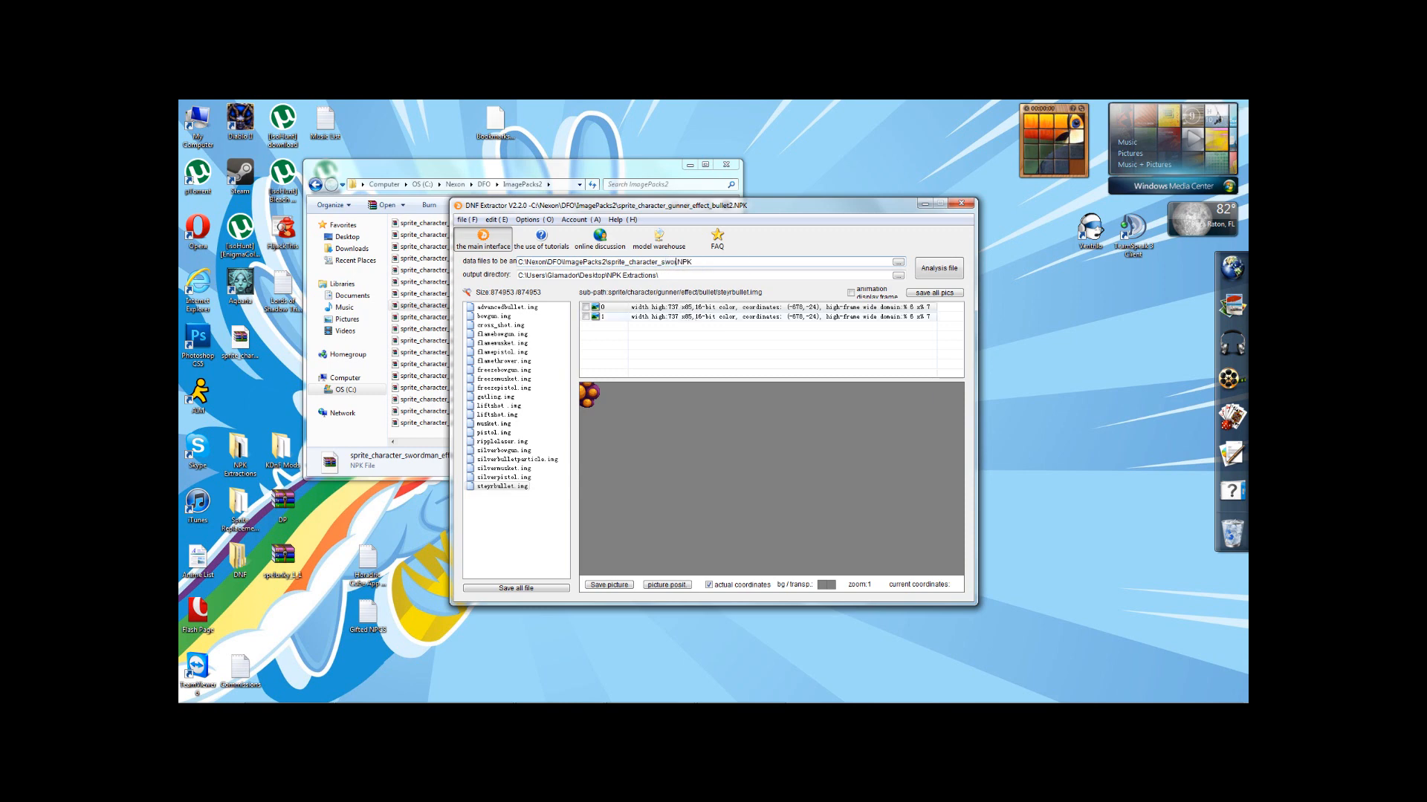
{"action": "type", "text": "man_effect2"}
{"action": "left_click", "coordinate": [938, 266]}
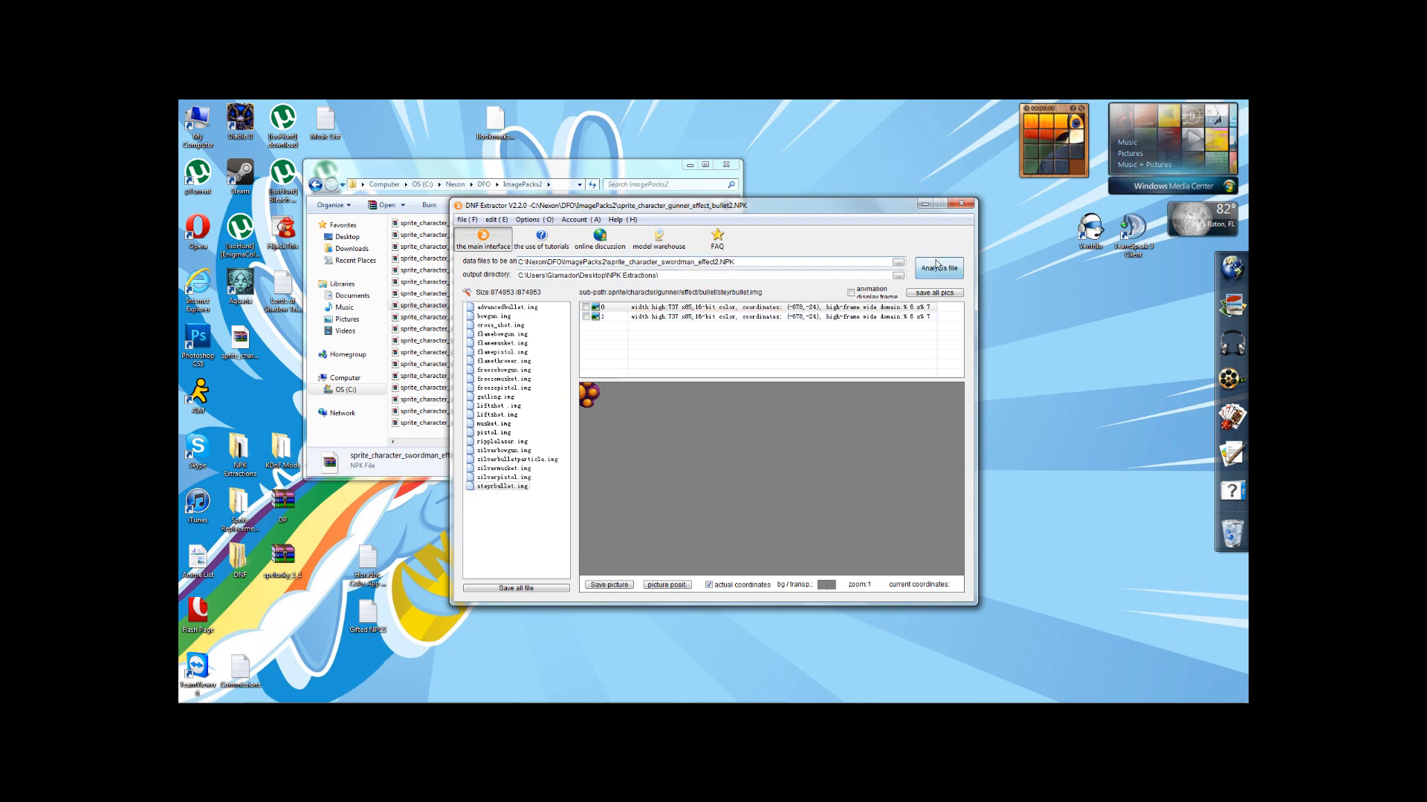
Preview image files in the swordman effect2 NPK down to ghostkhazan2.img, and look through the rest of the file list
{"action": "left_click", "coordinate": [496, 353]}
{"action": "left_click", "coordinate": [496, 361]}
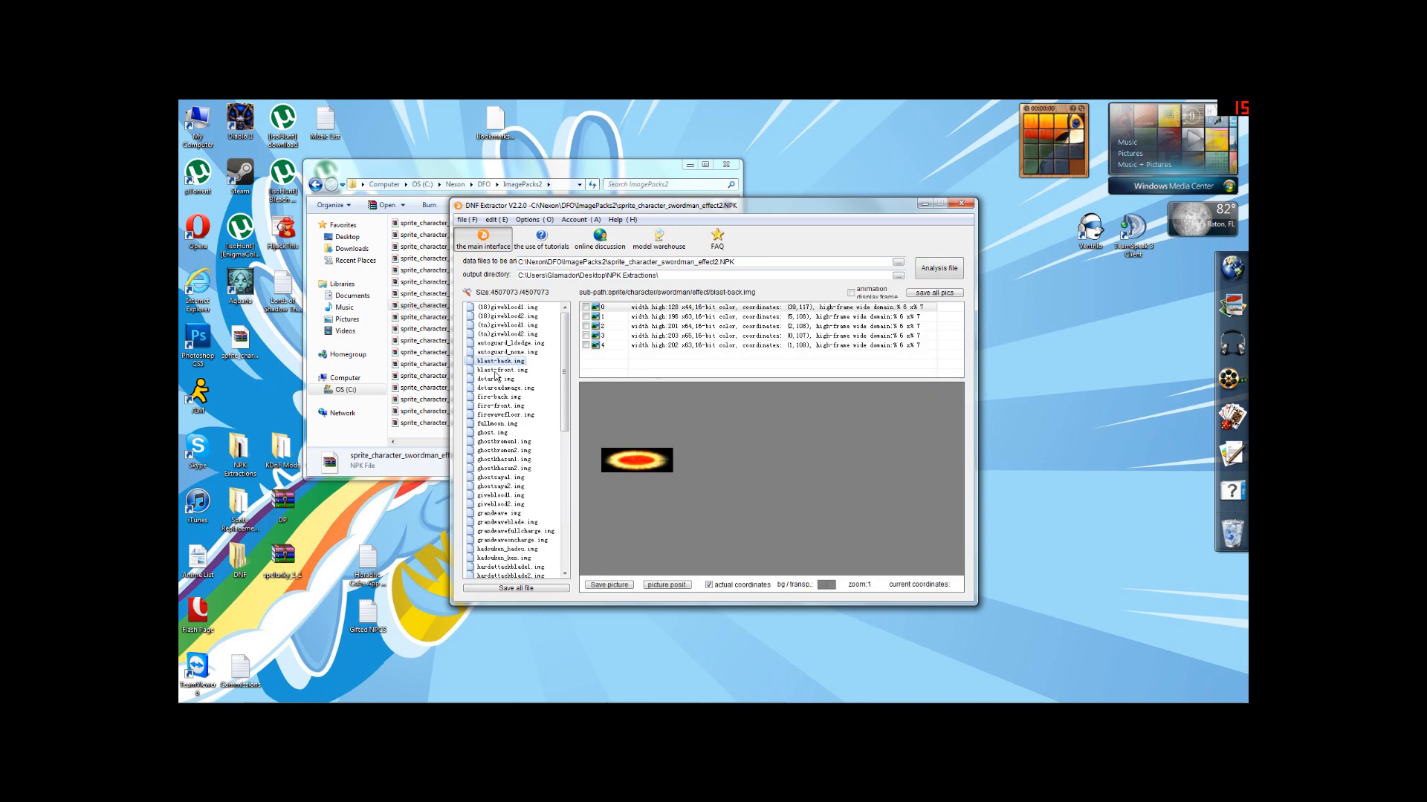
{"action": "left_click", "coordinate": [495, 379]}
{"action": "left_click", "coordinate": [495, 407]}
{"action": "left_click", "coordinate": [493, 423]}
{"action": "left_click", "coordinate": [492, 441]}
{"action": "left_click", "coordinate": [493, 450]}
{"action": "left_click", "coordinate": [492, 459]}
{"action": "left_click", "coordinate": [493, 469]}
{"action": "scroll", "coordinate": [526, 481], "scroll_direction": "down", "scroll_amount": 8}
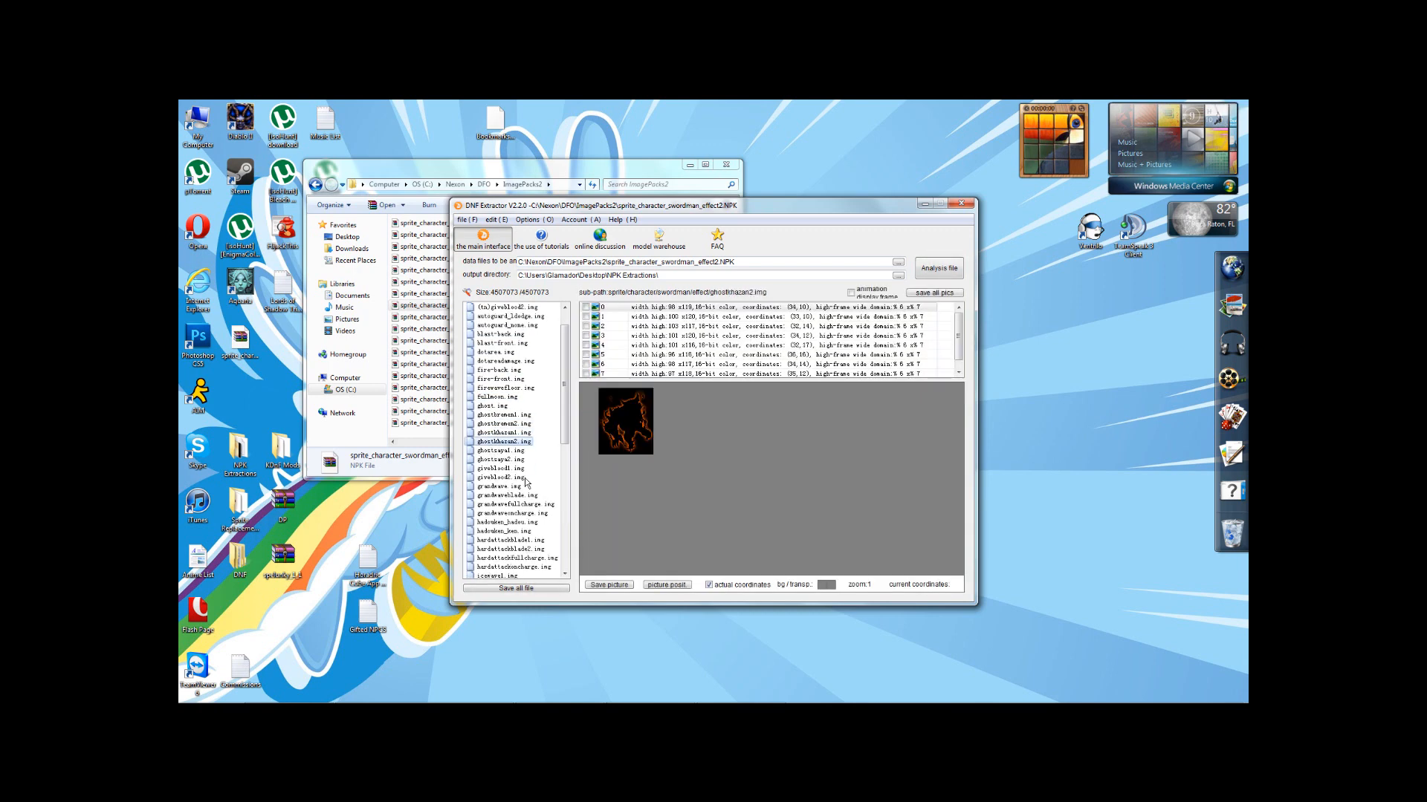
{"action": "scroll", "coordinate": [526, 483], "scroll_direction": "down", "scroll_amount": 3}
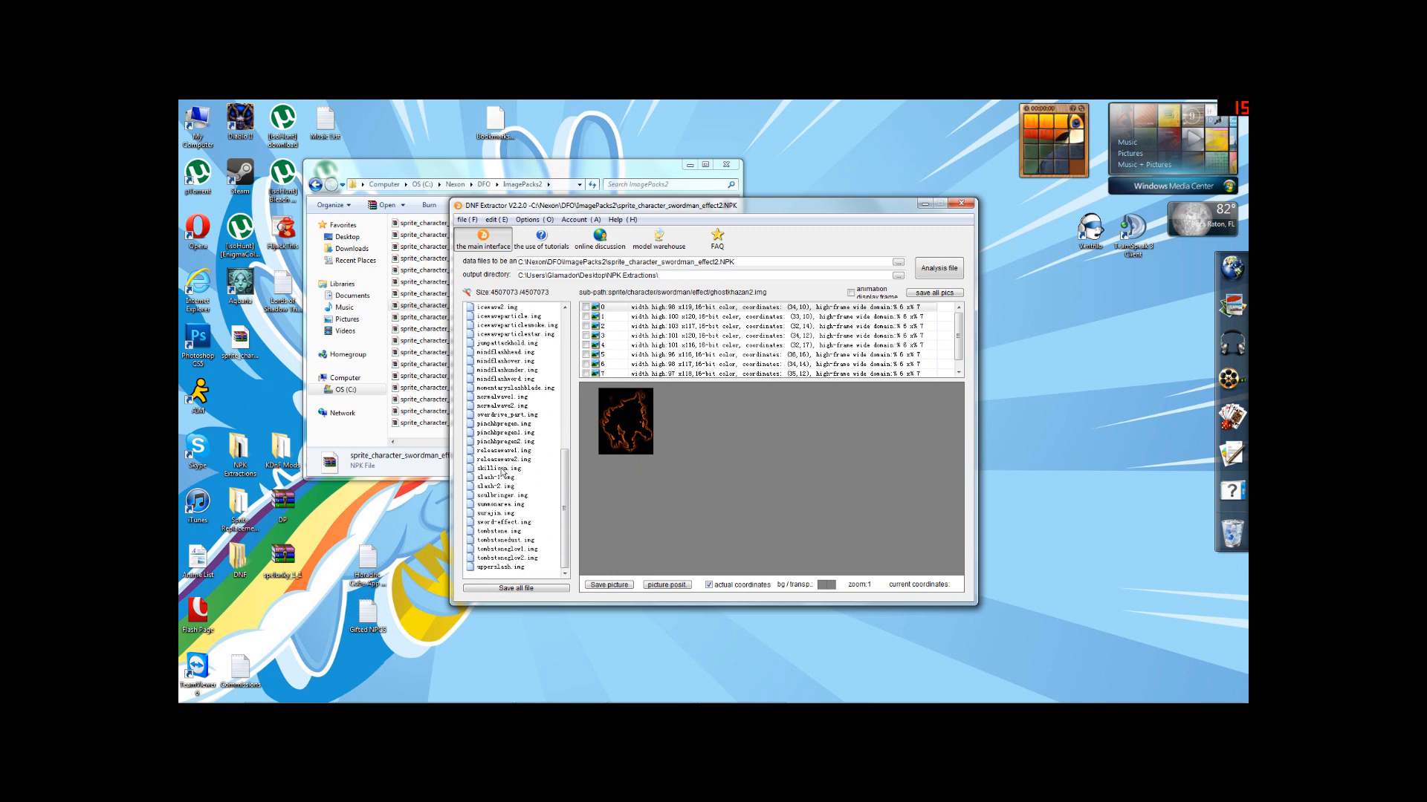
Replace tombstone.img with the summonarea file from the Light Bender folder, and look through its frames
{"action": "left_click", "coordinate": [503, 532]}
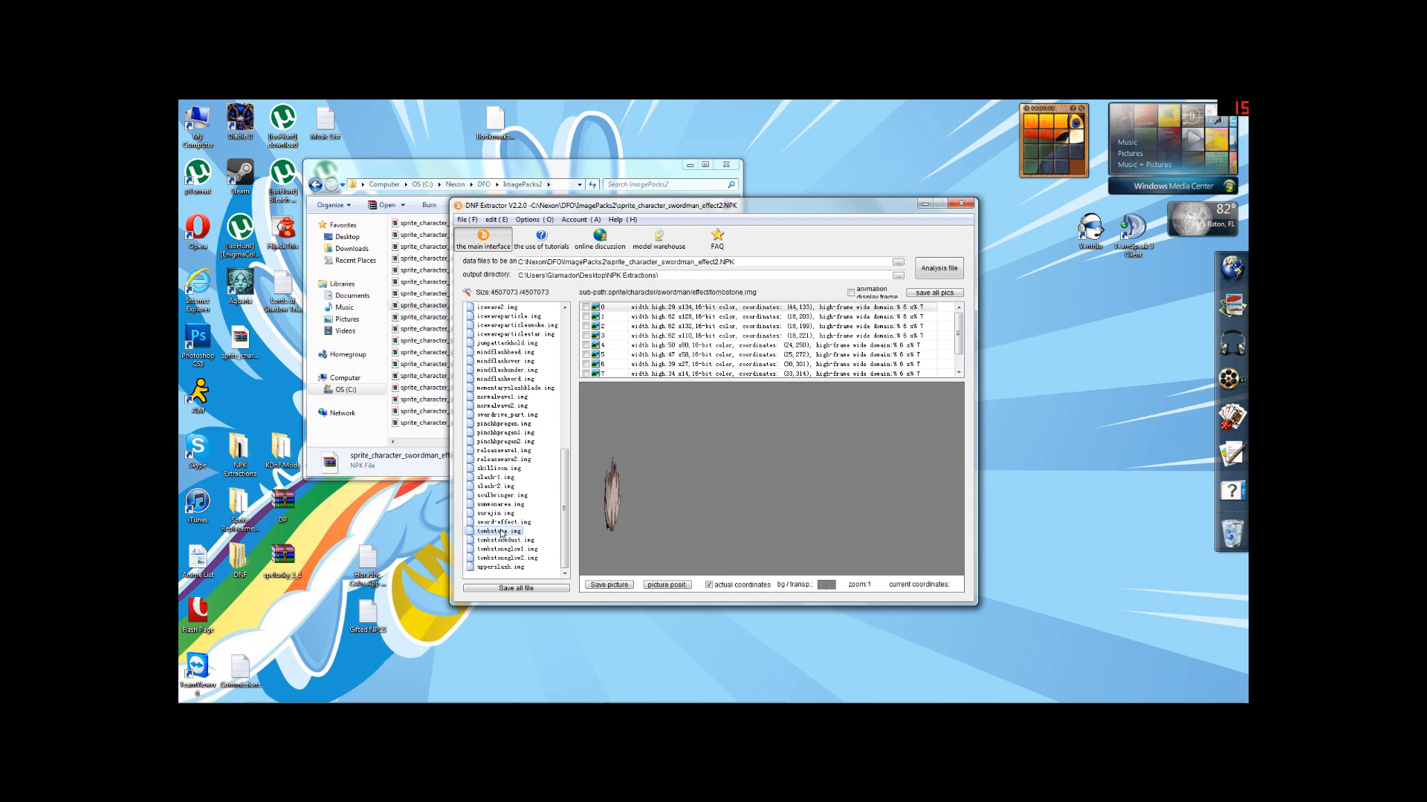
{"action": "right_click", "coordinate": [502, 534]}
{"action": "left_click", "coordinate": [530, 440]}
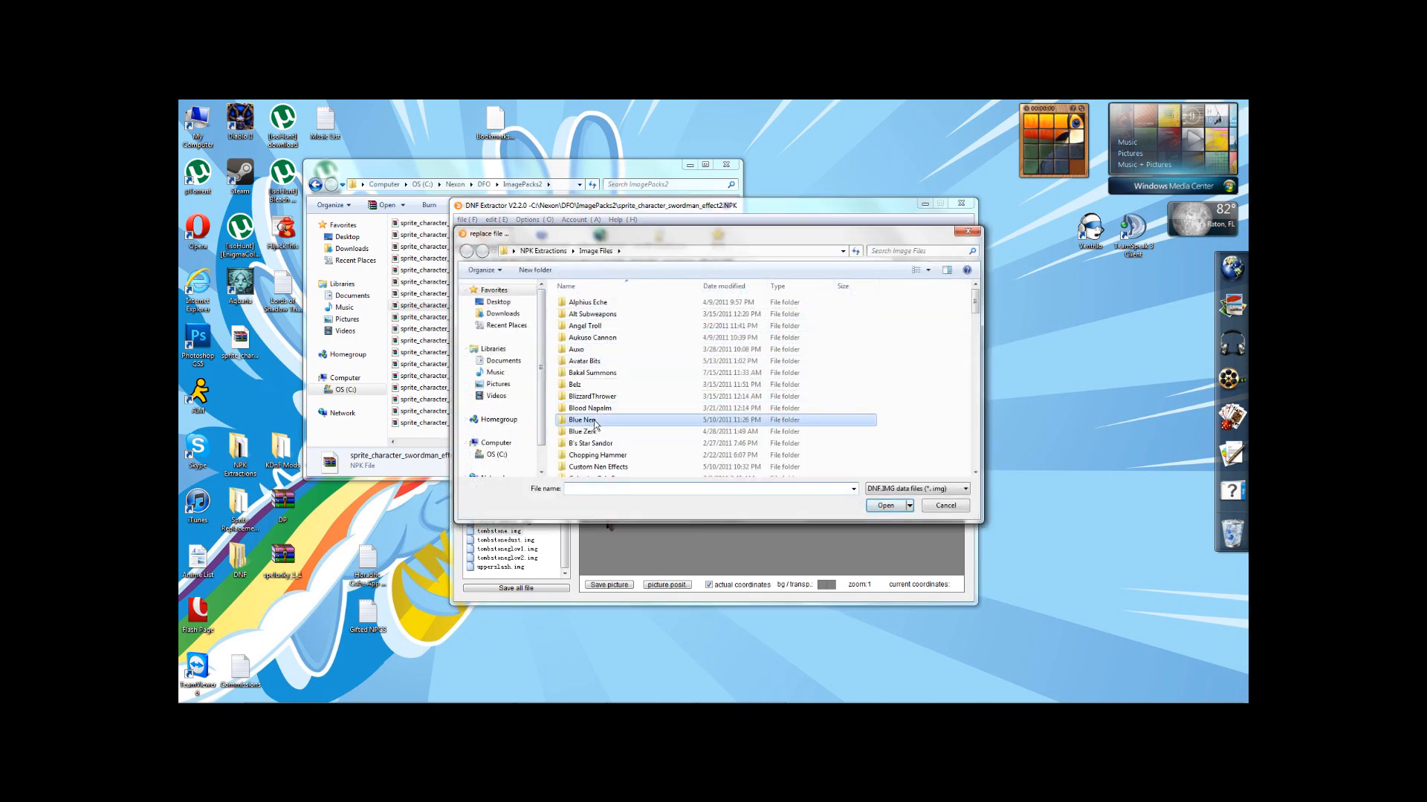
{"action": "key", "text": "l"}
{"action": "double_click", "coordinate": [584, 303]}
{"action": "scroll", "coordinate": [635, 390], "scroll_direction": "down", "scroll_amount": 4}
{"action": "left_click", "coordinate": [604, 450]}
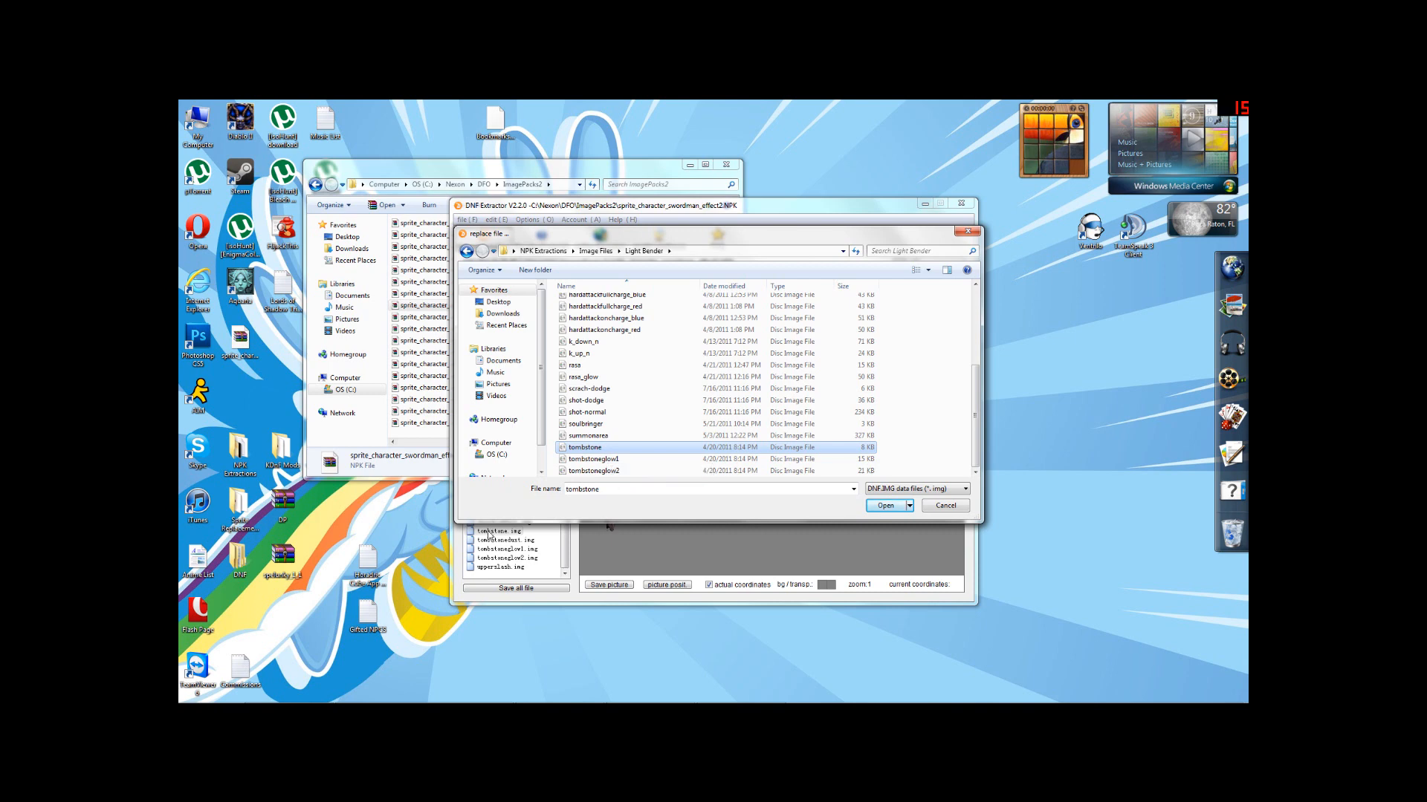
{"action": "left_click", "coordinate": [590, 435]}
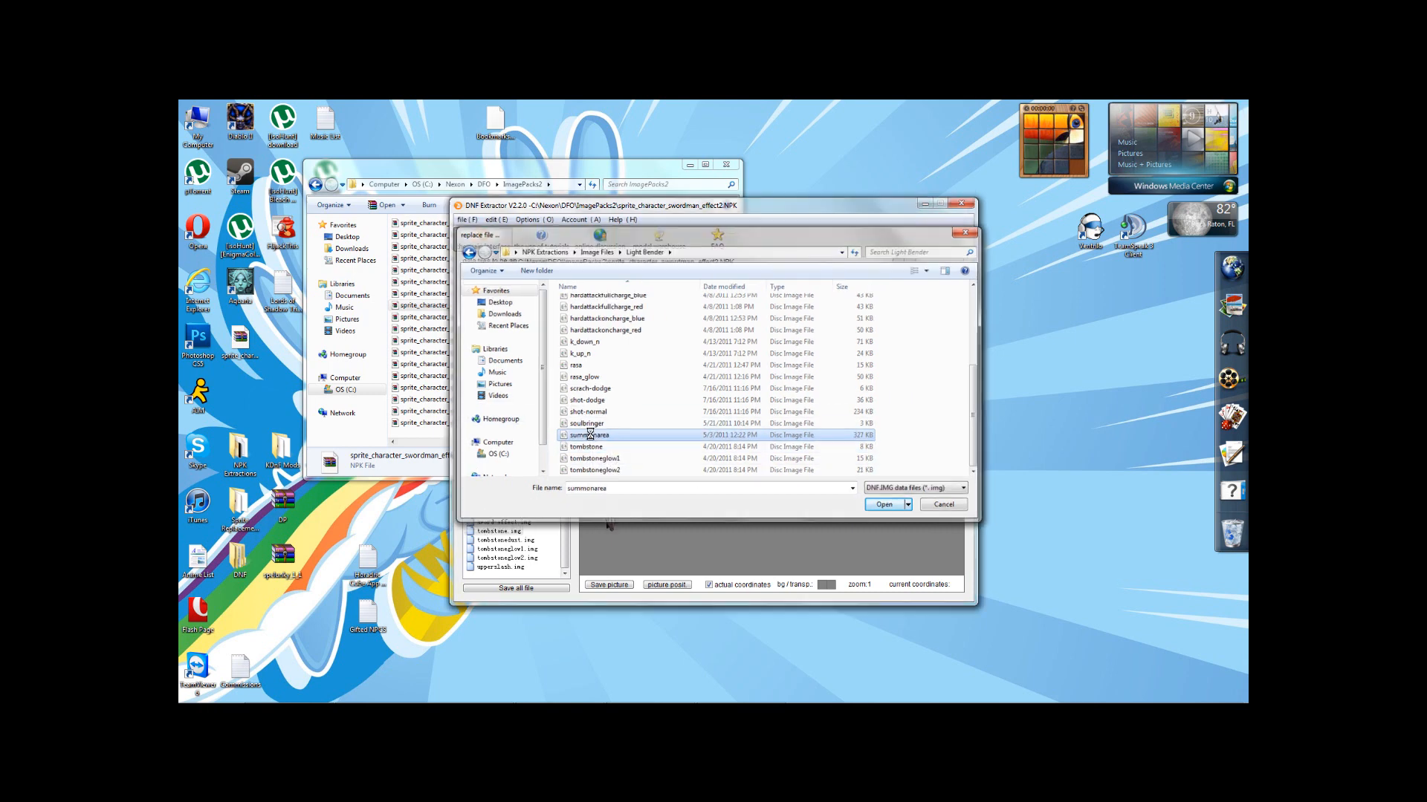
{"action": "double_click", "coordinate": [590, 435]}
{"action": "left_click", "coordinate": [789, 448]}
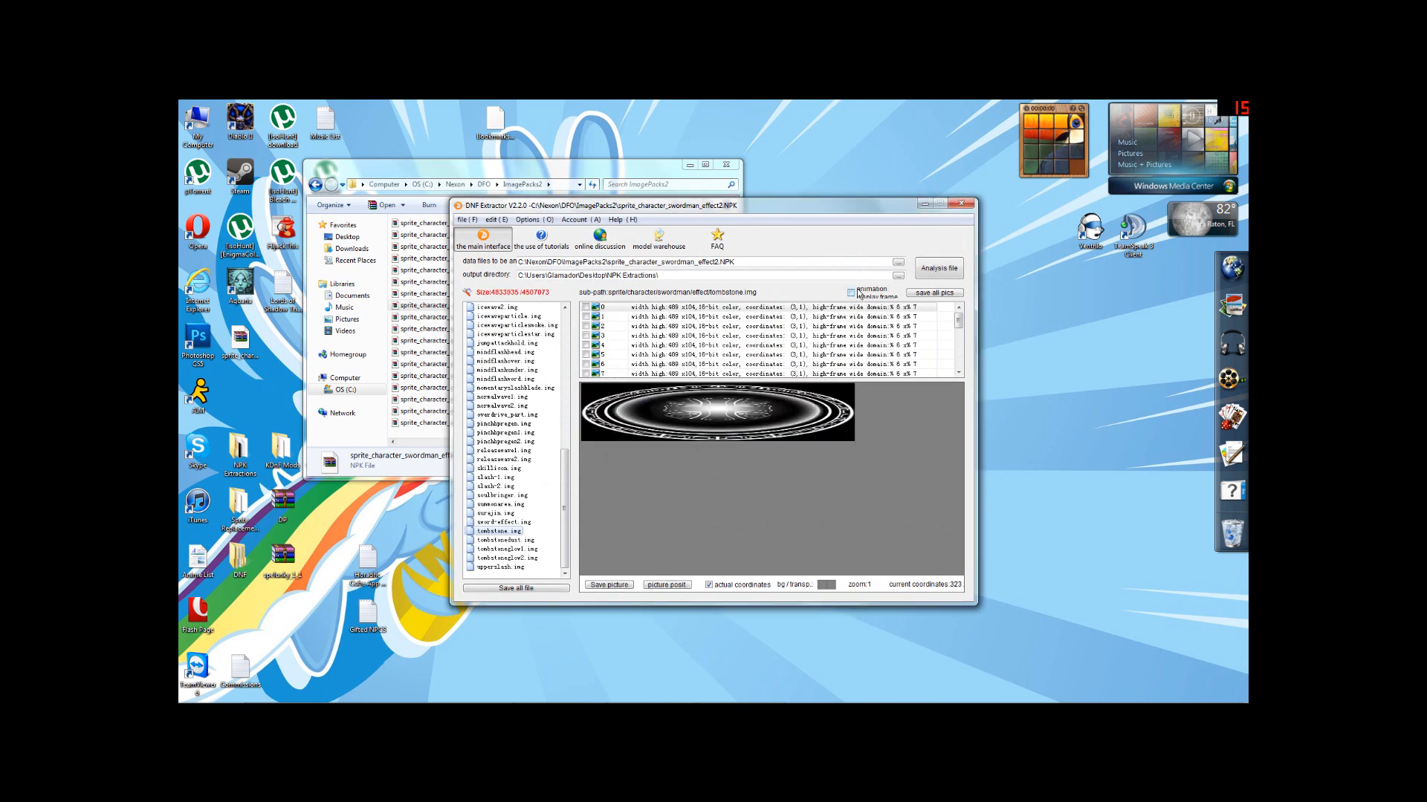
{"action": "left_click", "coordinate": [787, 336]}
{"action": "scroll", "coordinate": [762, 347], "scroll_direction": "down", "scroll_amount": 2}
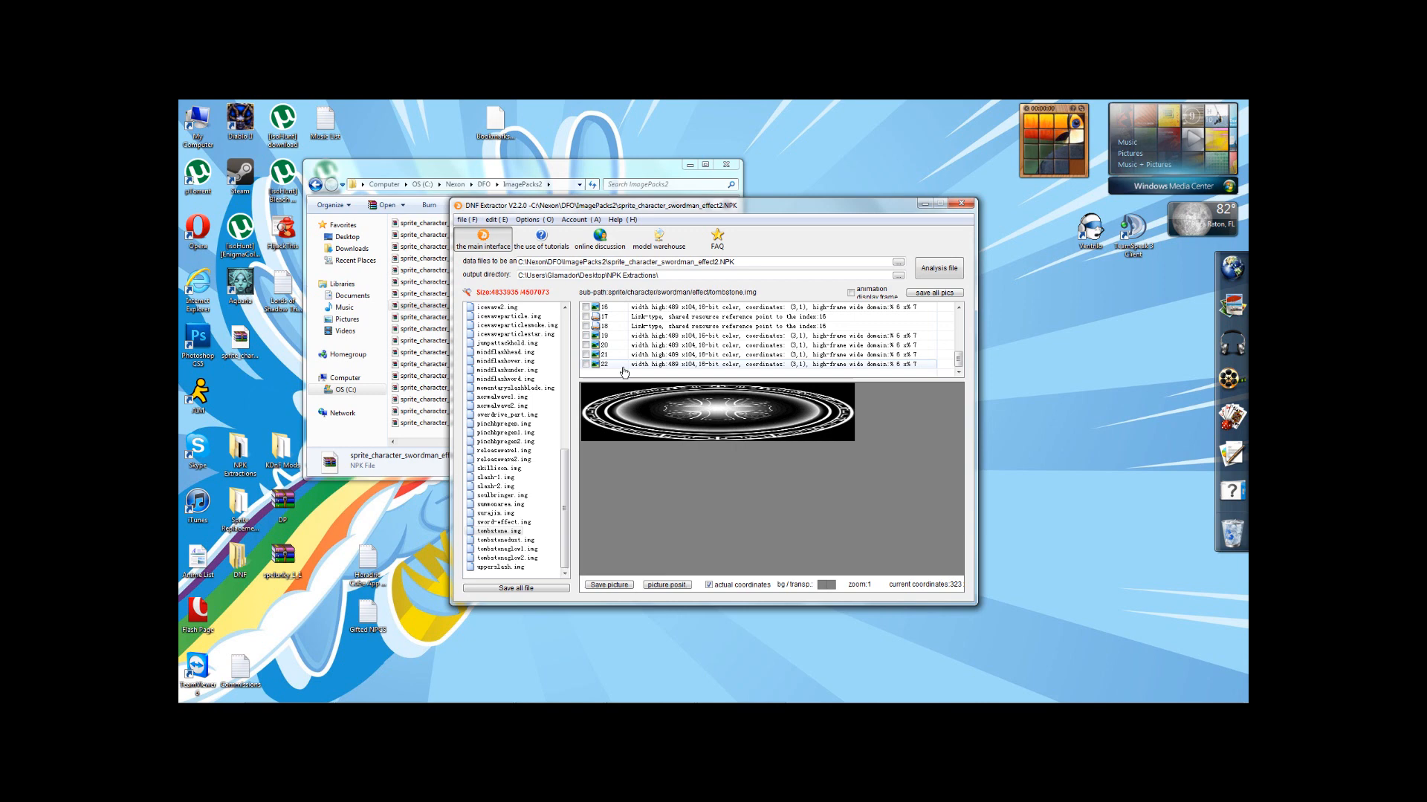
{"action": "scroll", "coordinate": [628, 370], "scroll_direction": "up", "scroll_amount": 2}
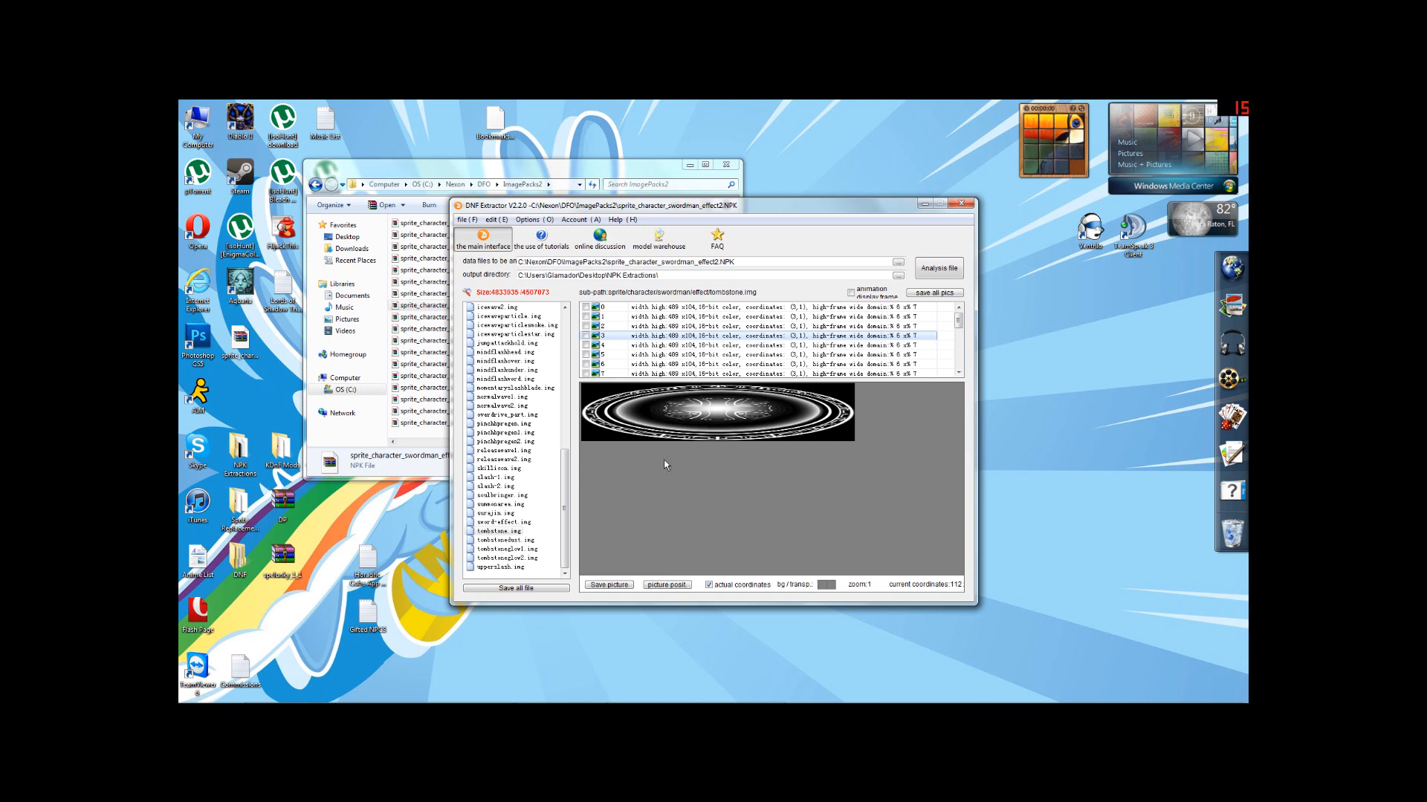
Replace tombstone.img with the modded tombstone file from the Light Bender folder
{"action": "right_click", "coordinate": [491, 532]}
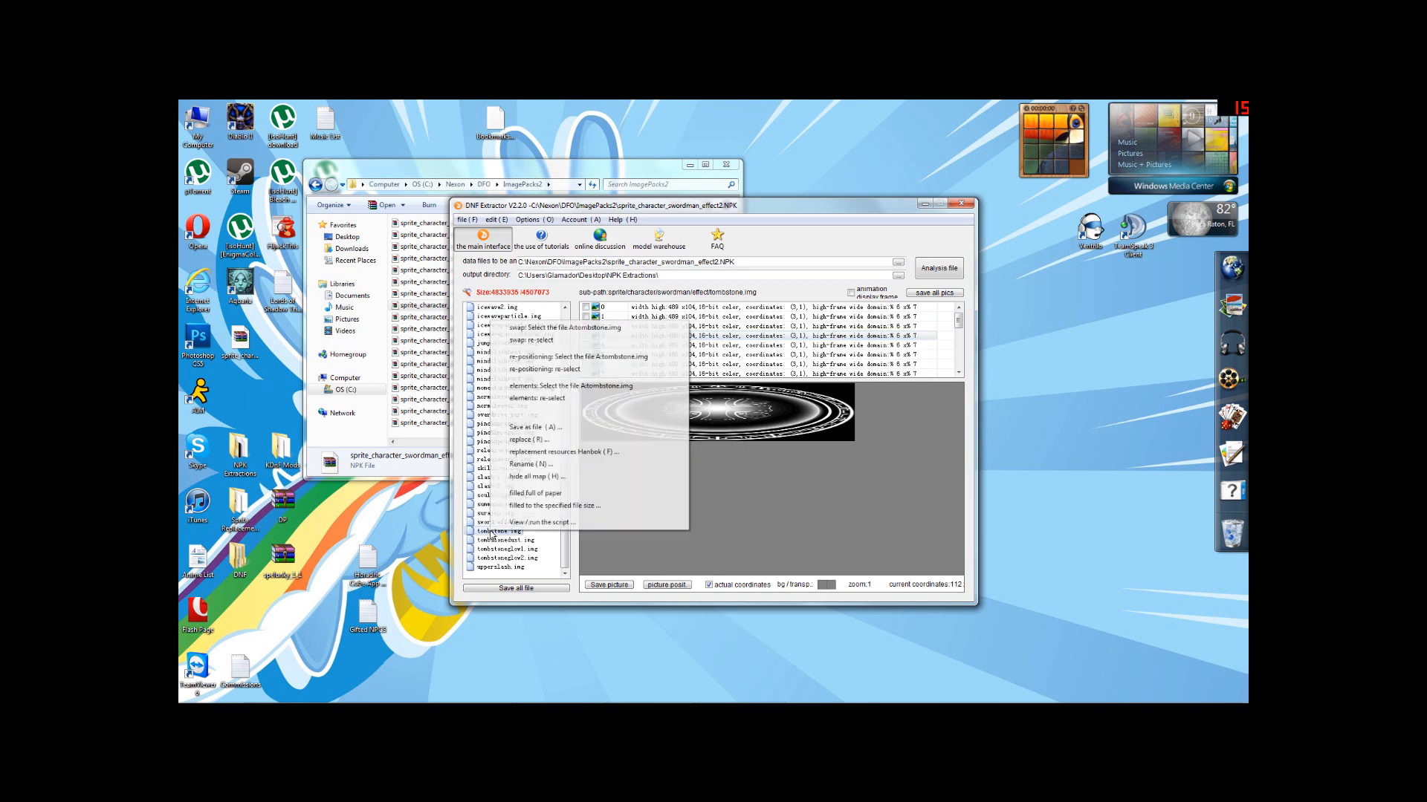
{"action": "left_click", "coordinate": [529, 440]}
{"action": "scroll", "coordinate": [644, 427], "scroll_direction": "down", "scroll_amount": 1}
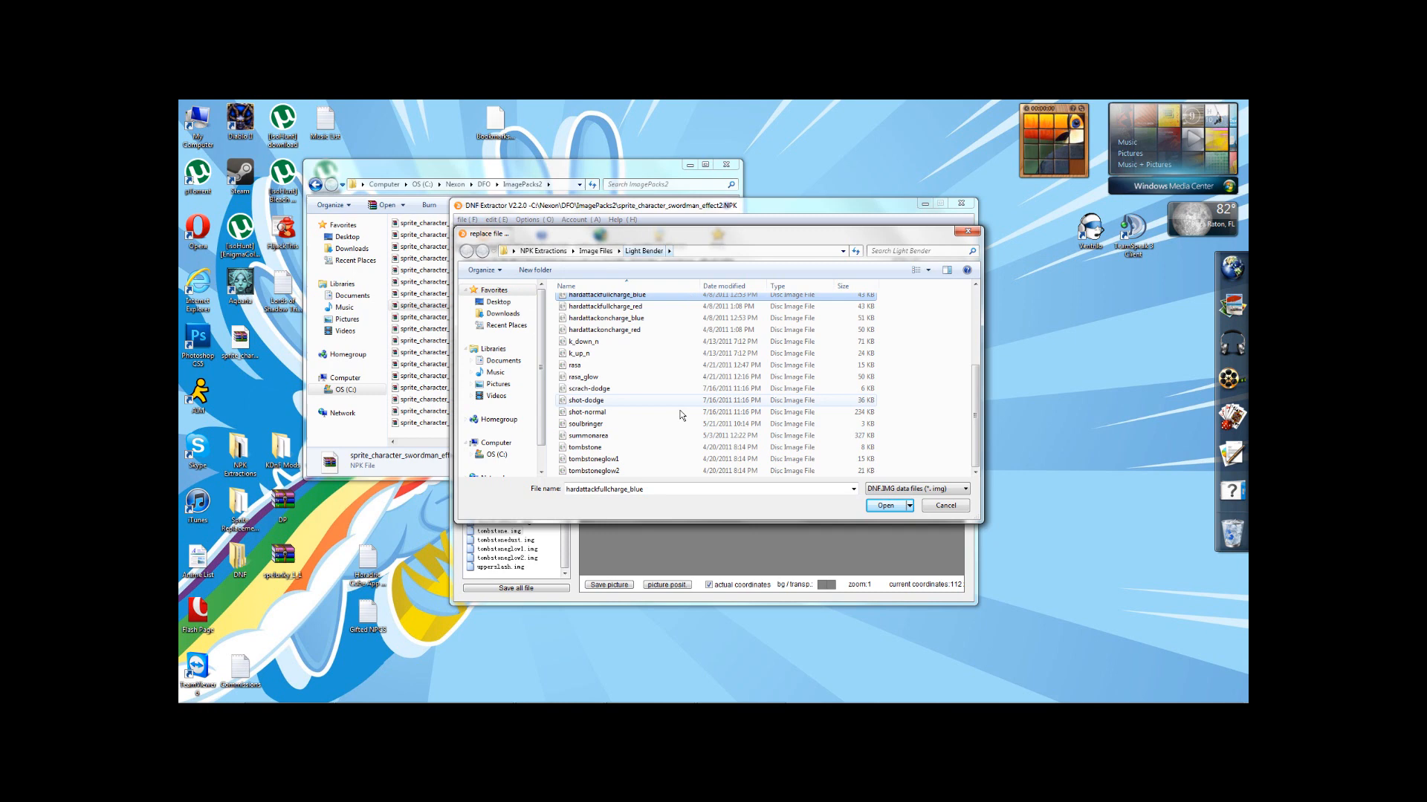
{"action": "double_click", "coordinate": [587, 448]}
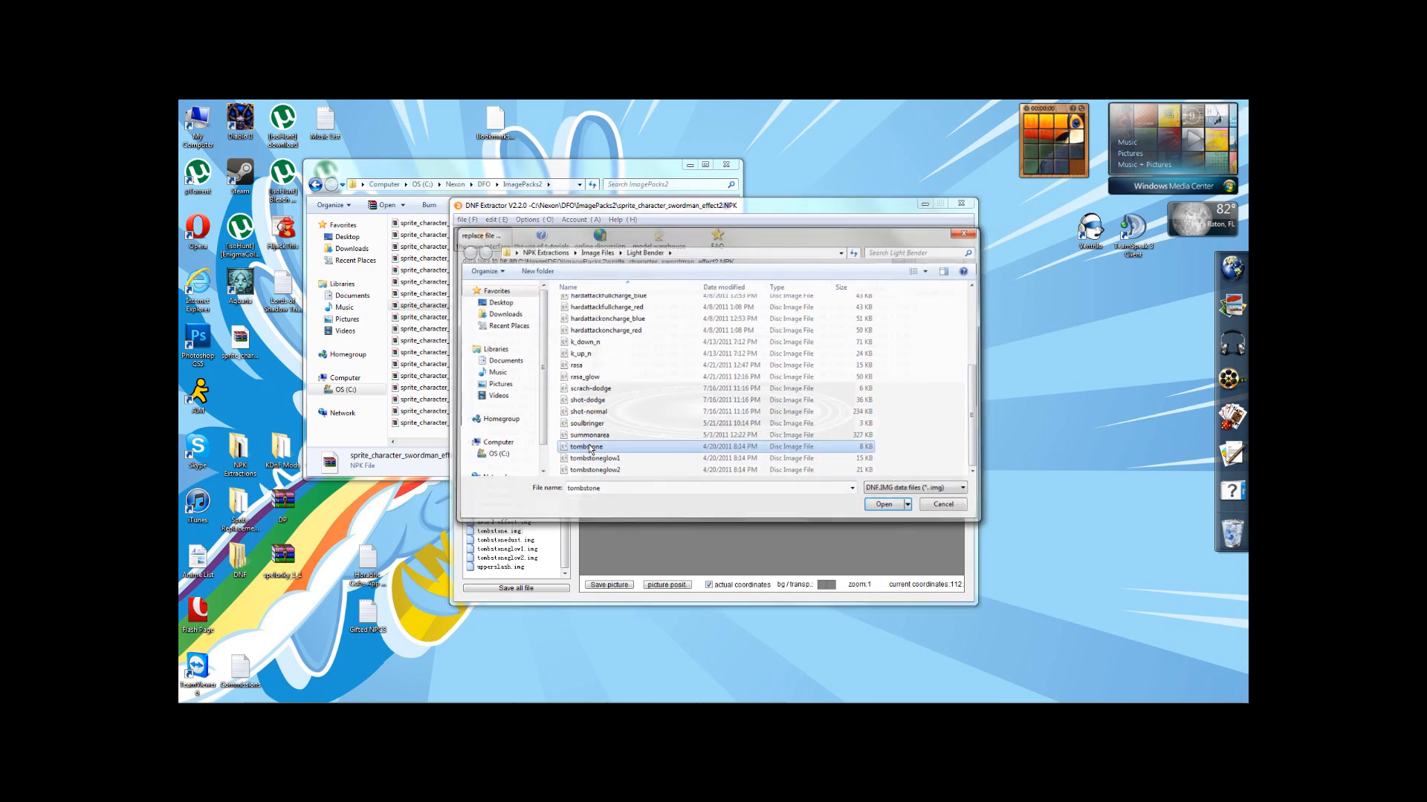
{"action": "left_click", "coordinate": [786, 444]}
Replace tombstoneglow1.img with the modded tombstoneglow1 file from the Light Bender folder
{"action": "left_click", "coordinate": [515, 540]}
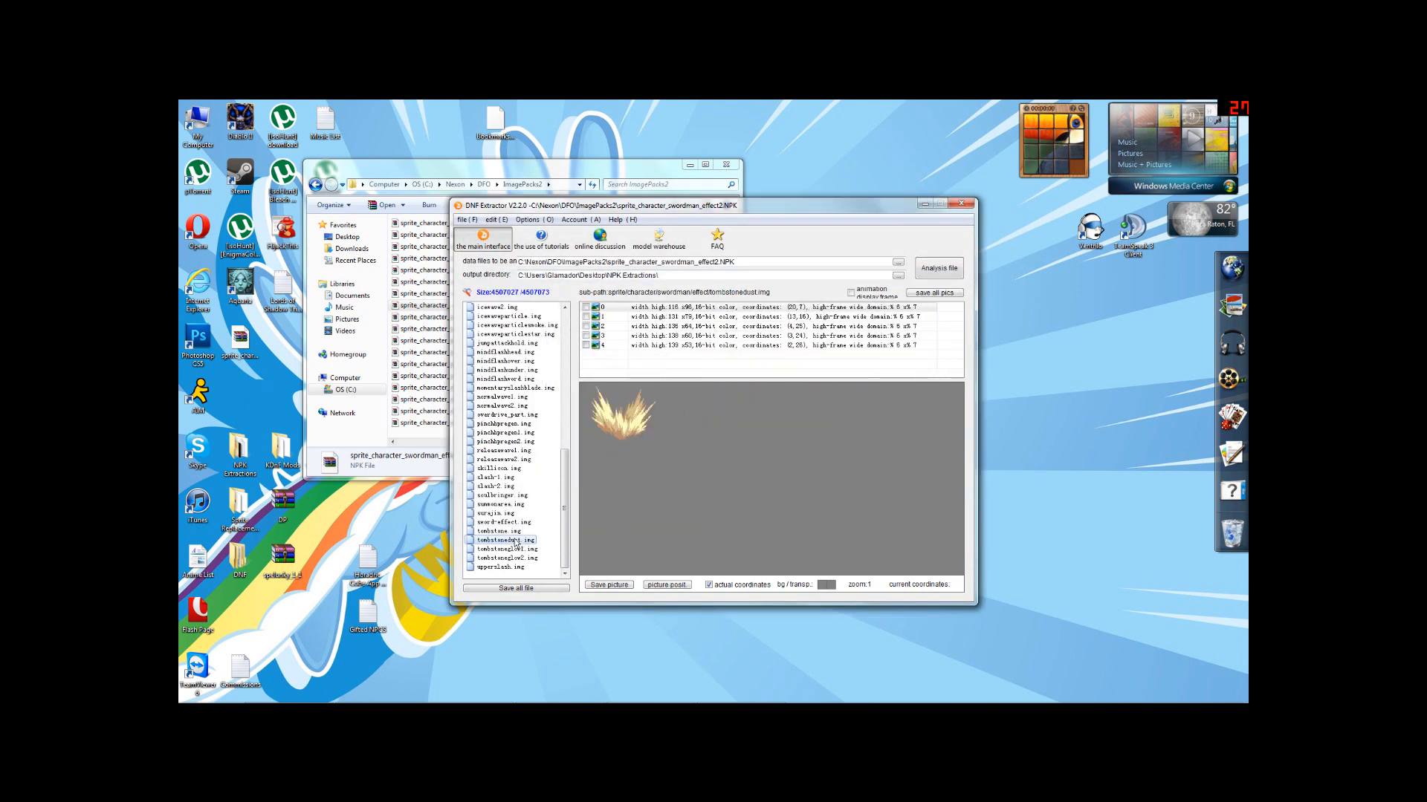
{"action": "right_click", "coordinate": [512, 553]}
{"action": "left_click", "coordinate": [632, 468]}
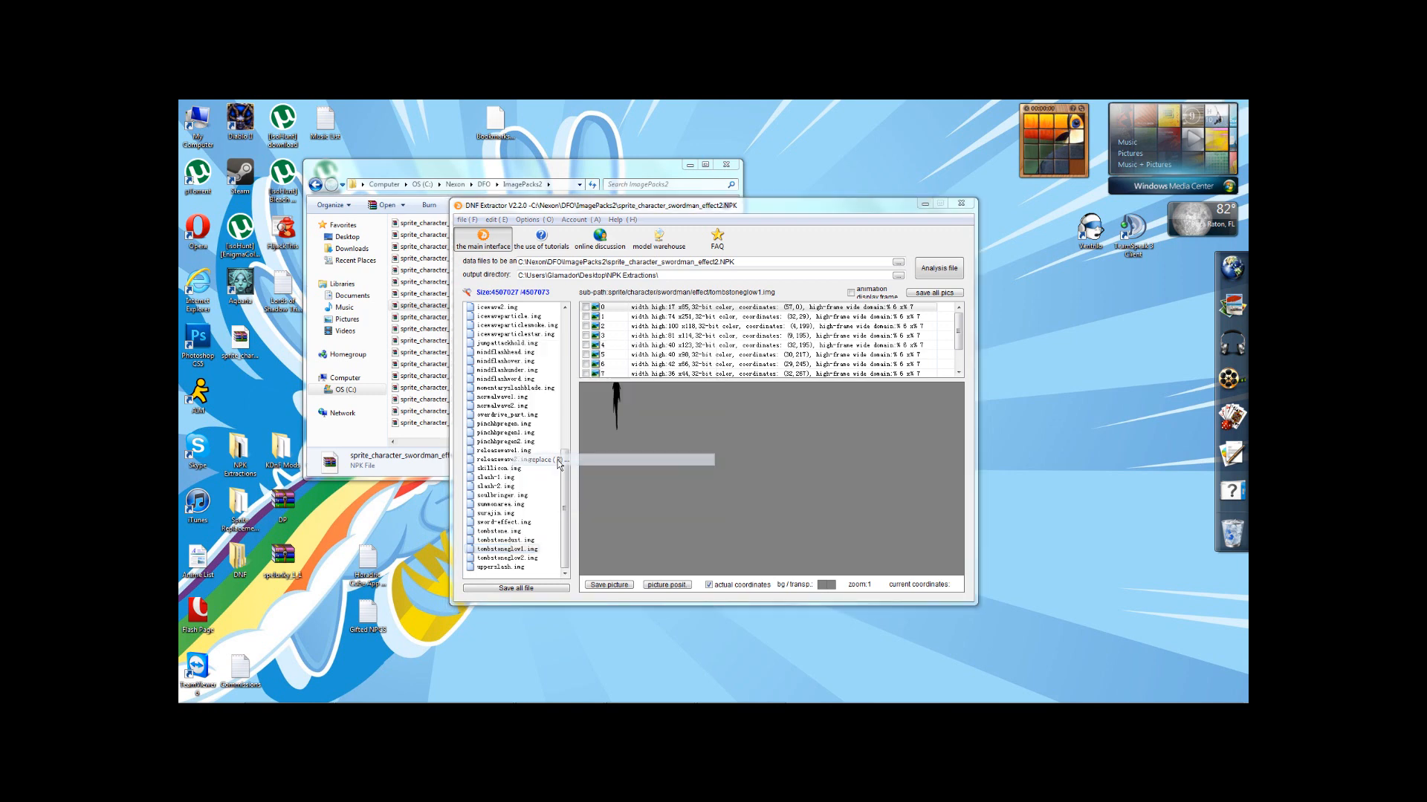
{"action": "scroll", "coordinate": [634, 441], "scroll_direction": "down", "scroll_amount": 5}
{"action": "double_click", "coordinate": [613, 450]}
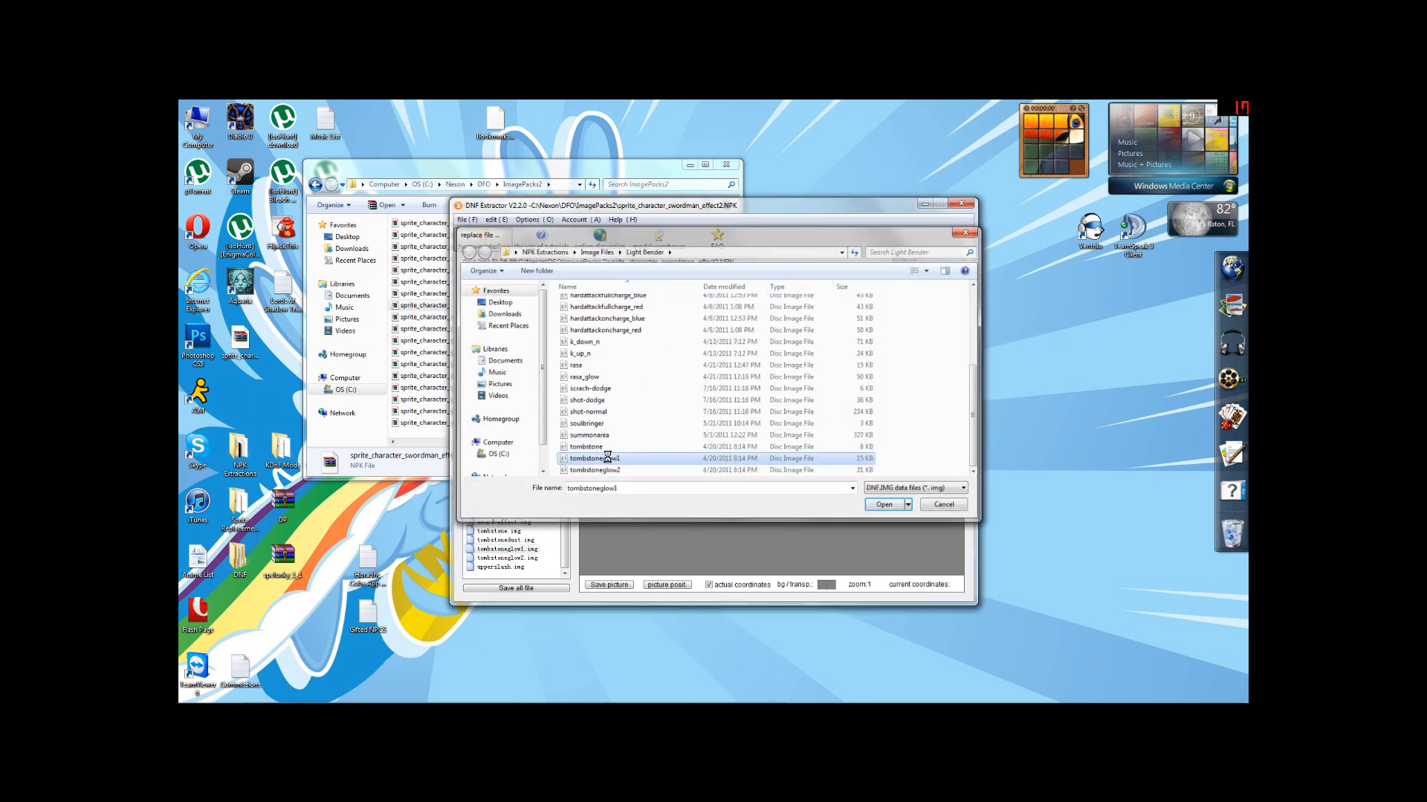
{"action": "left_click", "coordinate": [781, 446]}
Replace tombstoneglow2.img with the modded tombstoneglow2 file from the Light Bender folder
{"action": "left_click", "coordinate": [508, 558]}
{"action": "right_click", "coordinate": [510, 563]}
{"action": "left_click", "coordinate": [565, 468]}
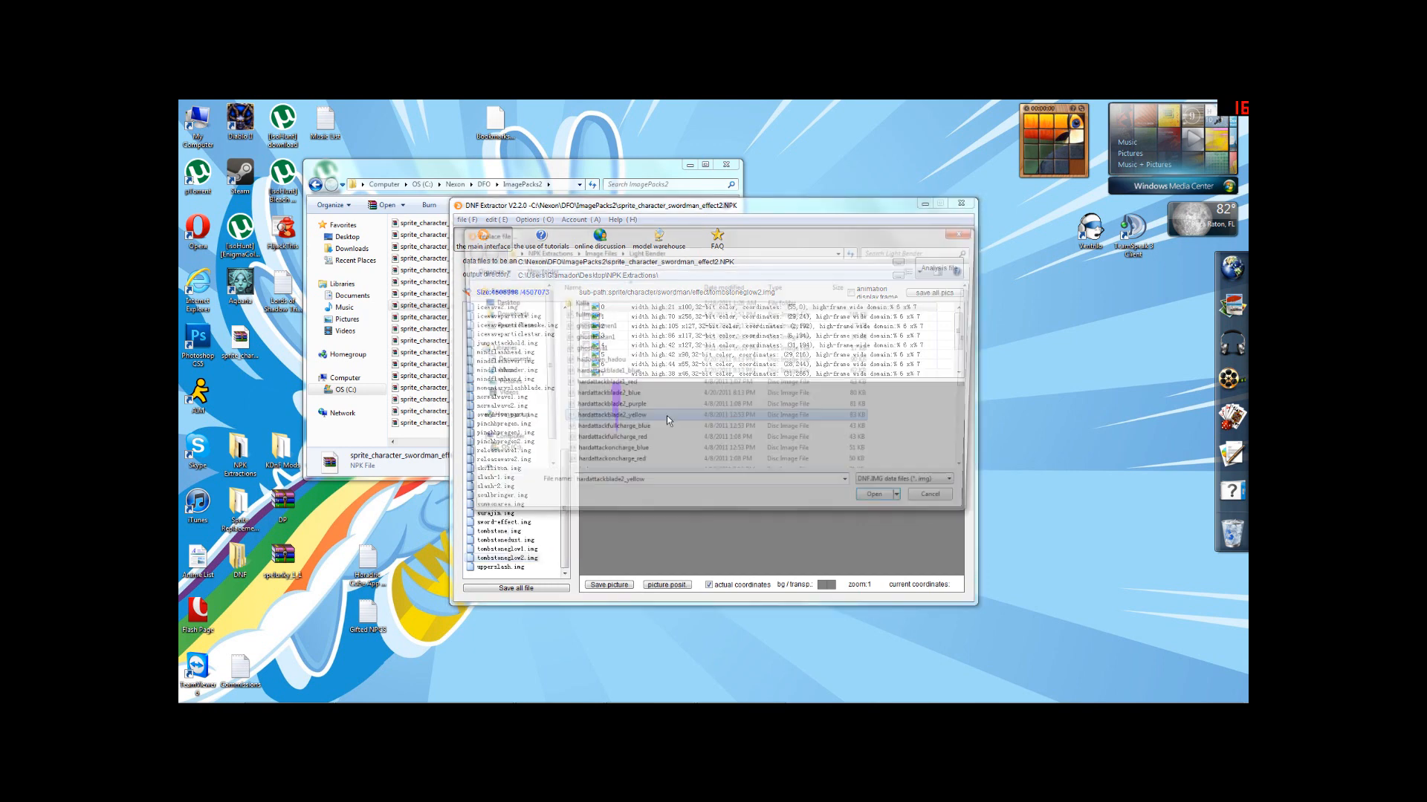
{"action": "double_click", "coordinate": [606, 471]}
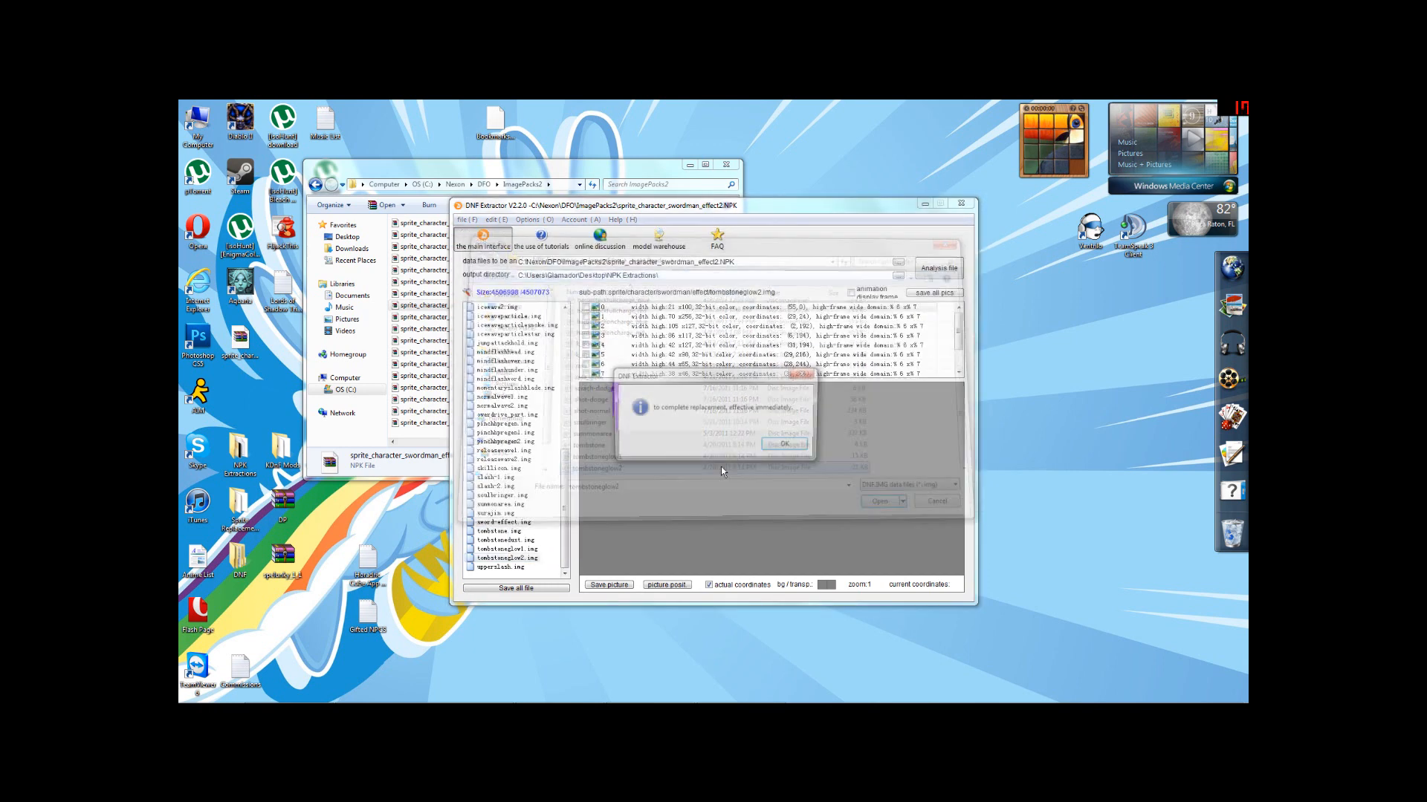
{"action": "left_click", "coordinate": [786, 445]}
Look through the frames of tombstone.img to check the sword images in the replaced file
{"action": "left_click", "coordinate": [498, 549]}
{"action": "left_click", "coordinate": [499, 531]}
{"action": "left_click", "coordinate": [710, 335]}
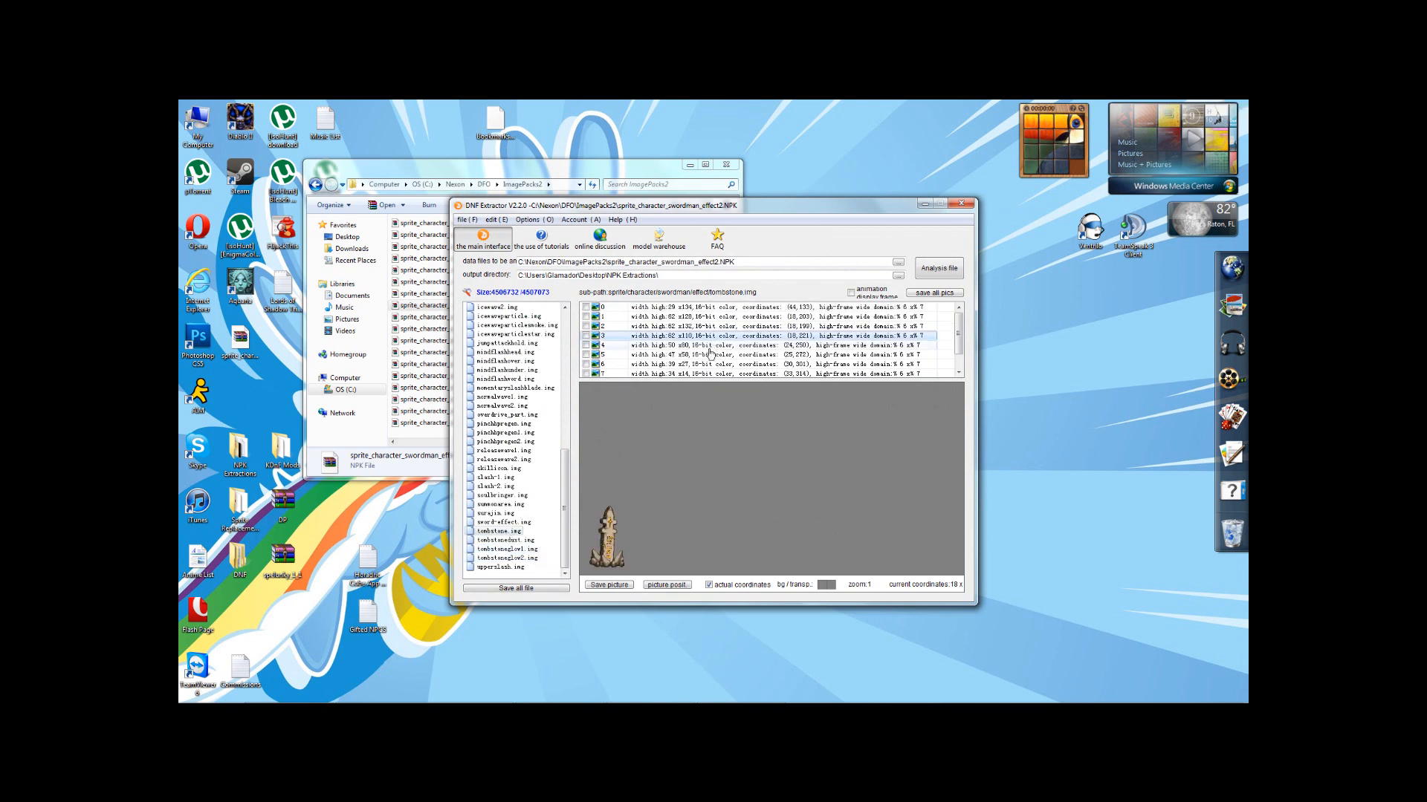
{"action": "left_click", "coordinate": [706, 365]}
{"action": "left_click", "coordinate": [702, 356]}
{"action": "left_click", "coordinate": [700, 346]}
{"action": "left_click", "coordinate": [700, 327]}
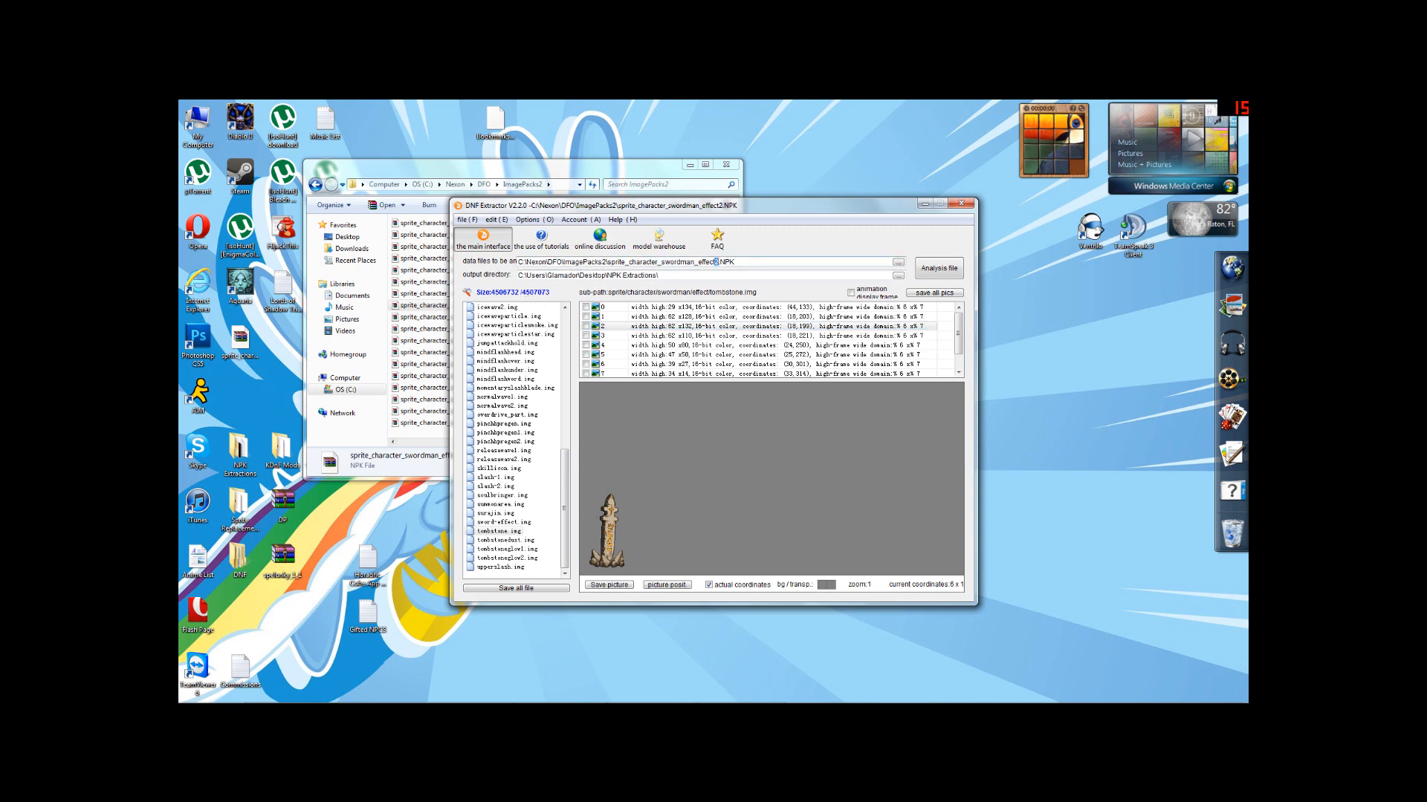
Close DNF Extractor despite the file size mismatch, then relaunch it and analyze sprite_character_swordman_effect2.NPK again
{"action": "left_click", "coordinate": [960, 203]}
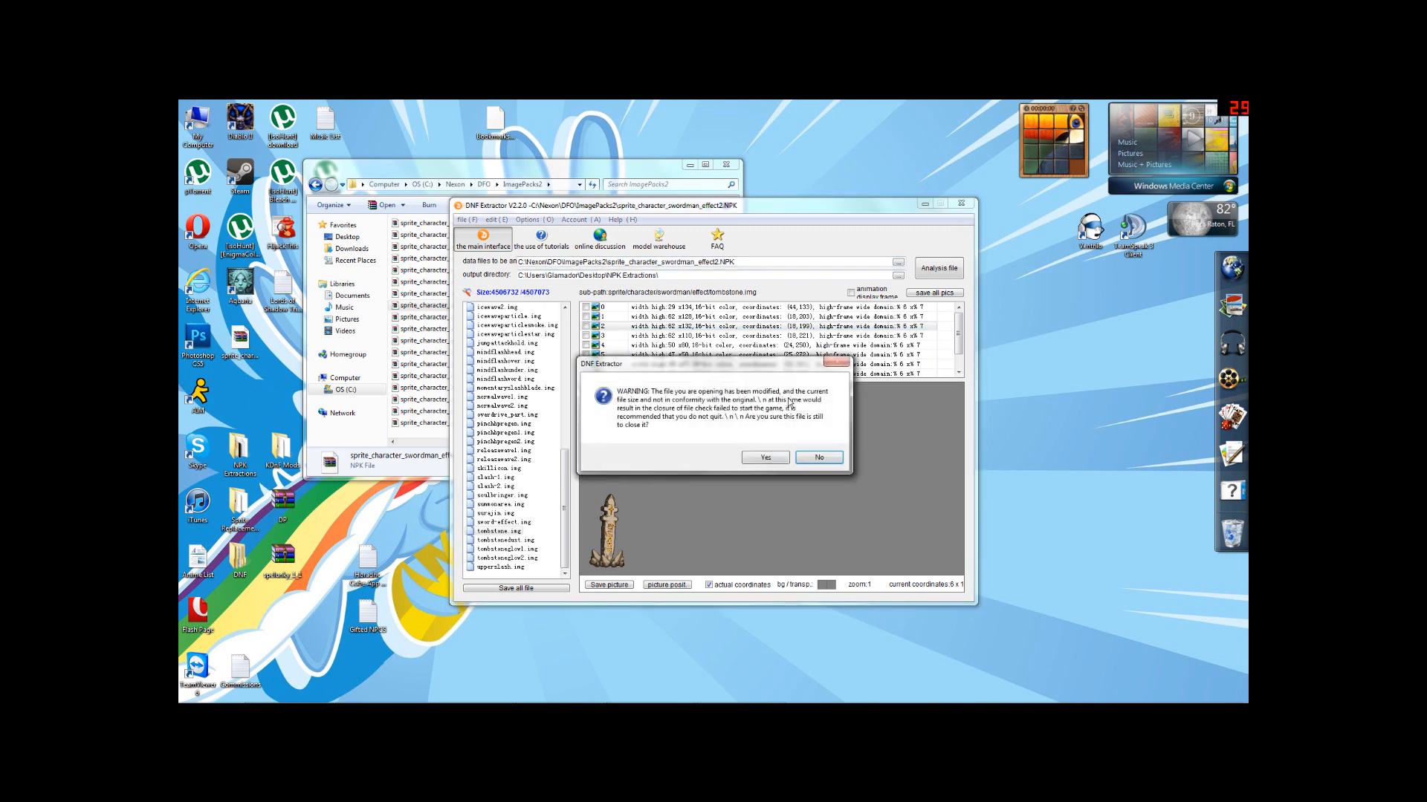
{"action": "left_click", "coordinate": [765, 457]}
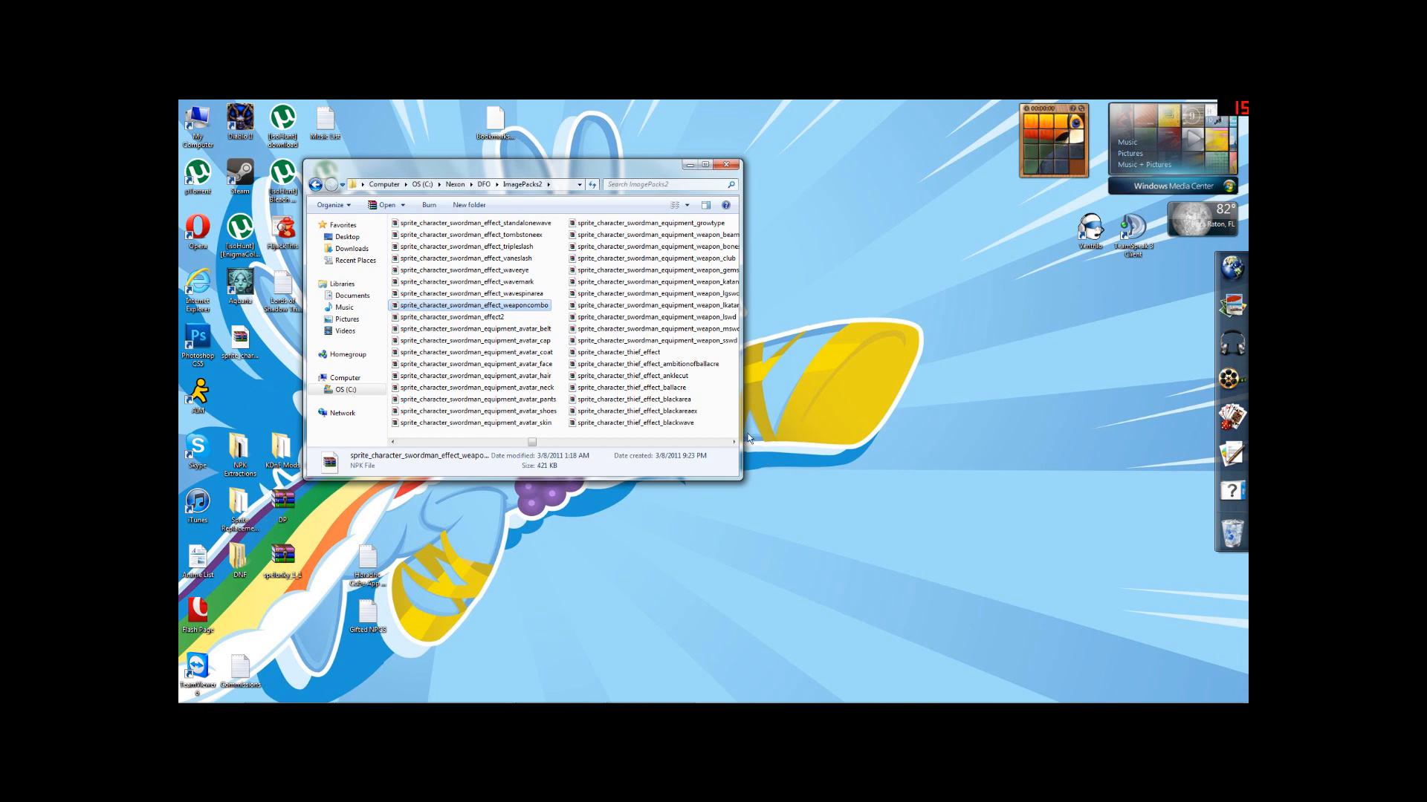
{"action": "left_click", "coordinate": [192, 692]}
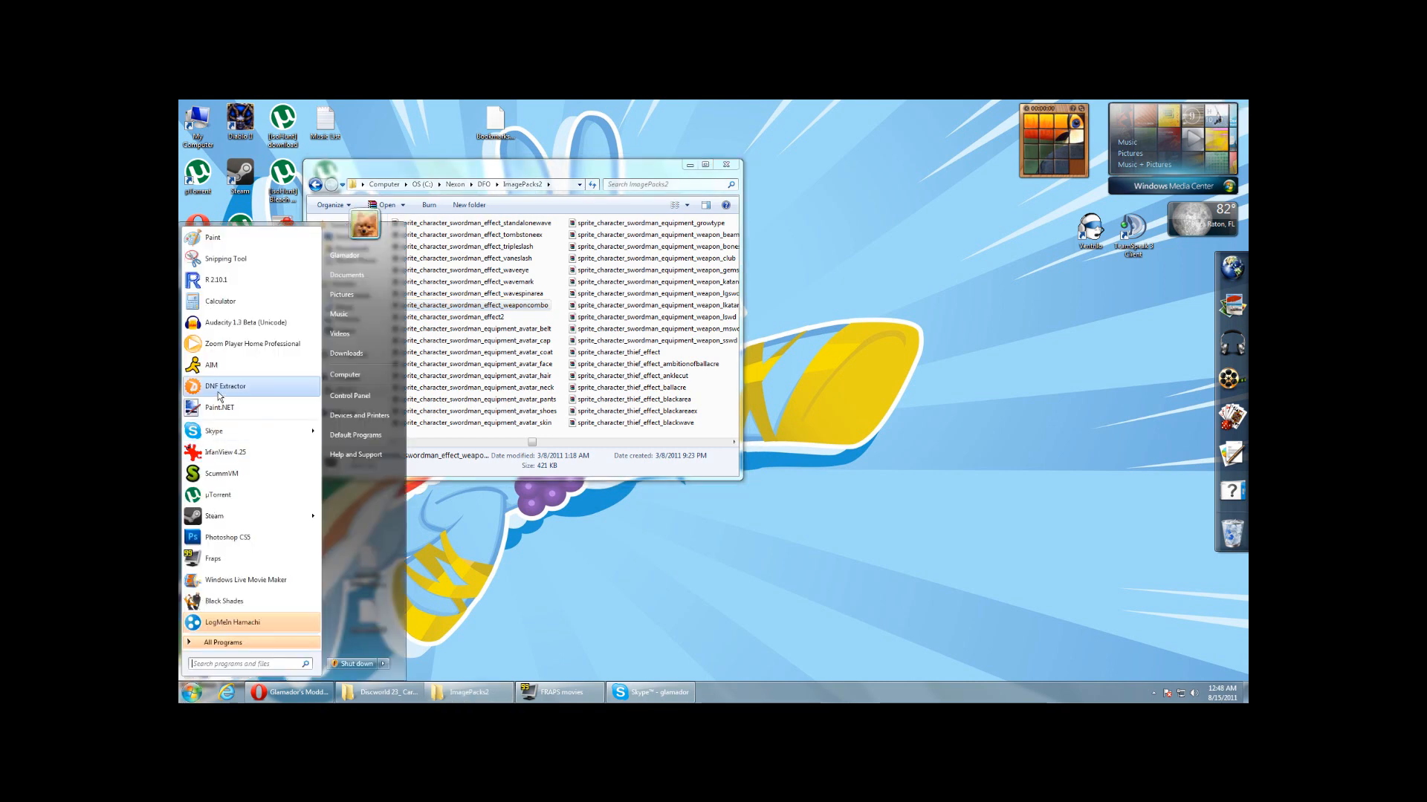
{"action": "left_click", "coordinate": [218, 388]}
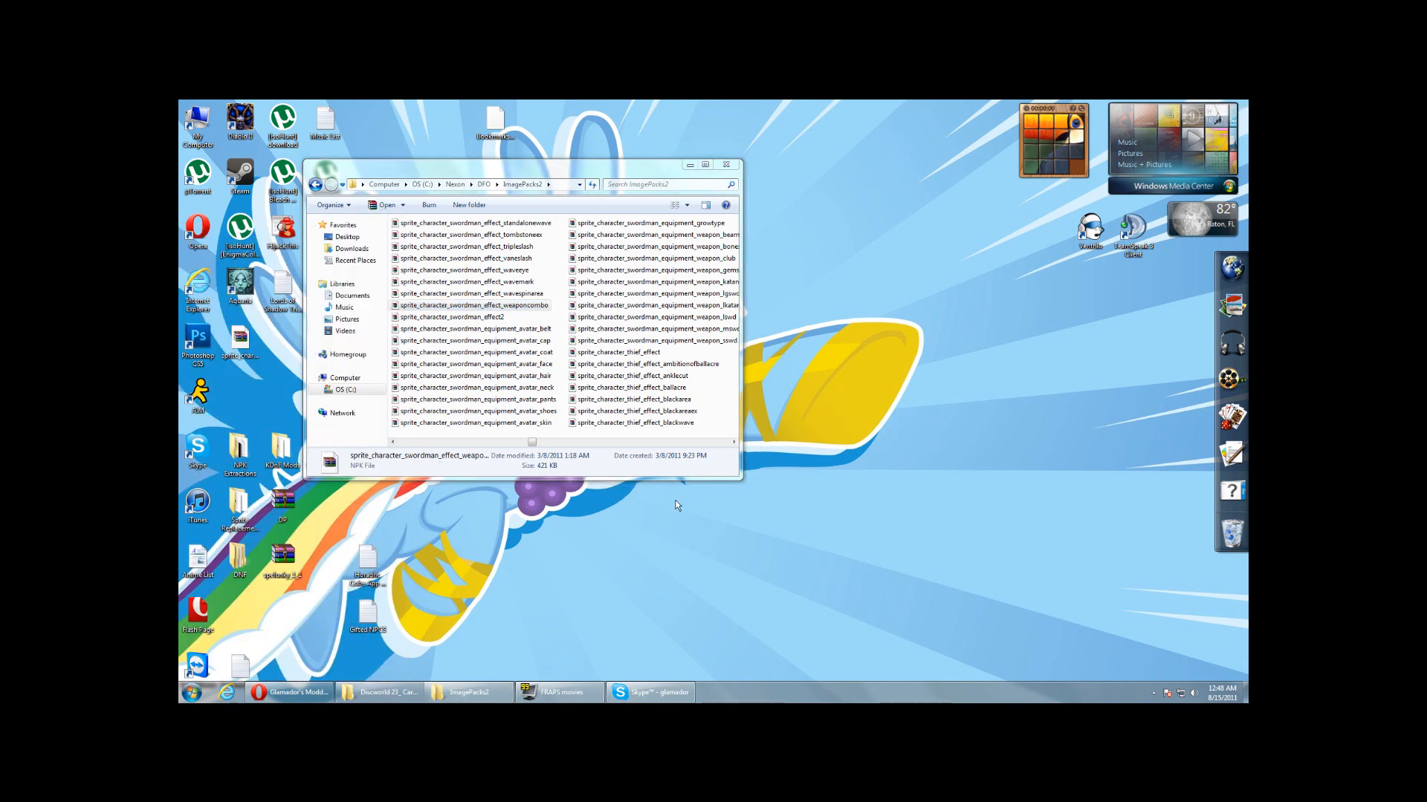
{"action": "left_click", "coordinate": [921, 269]}
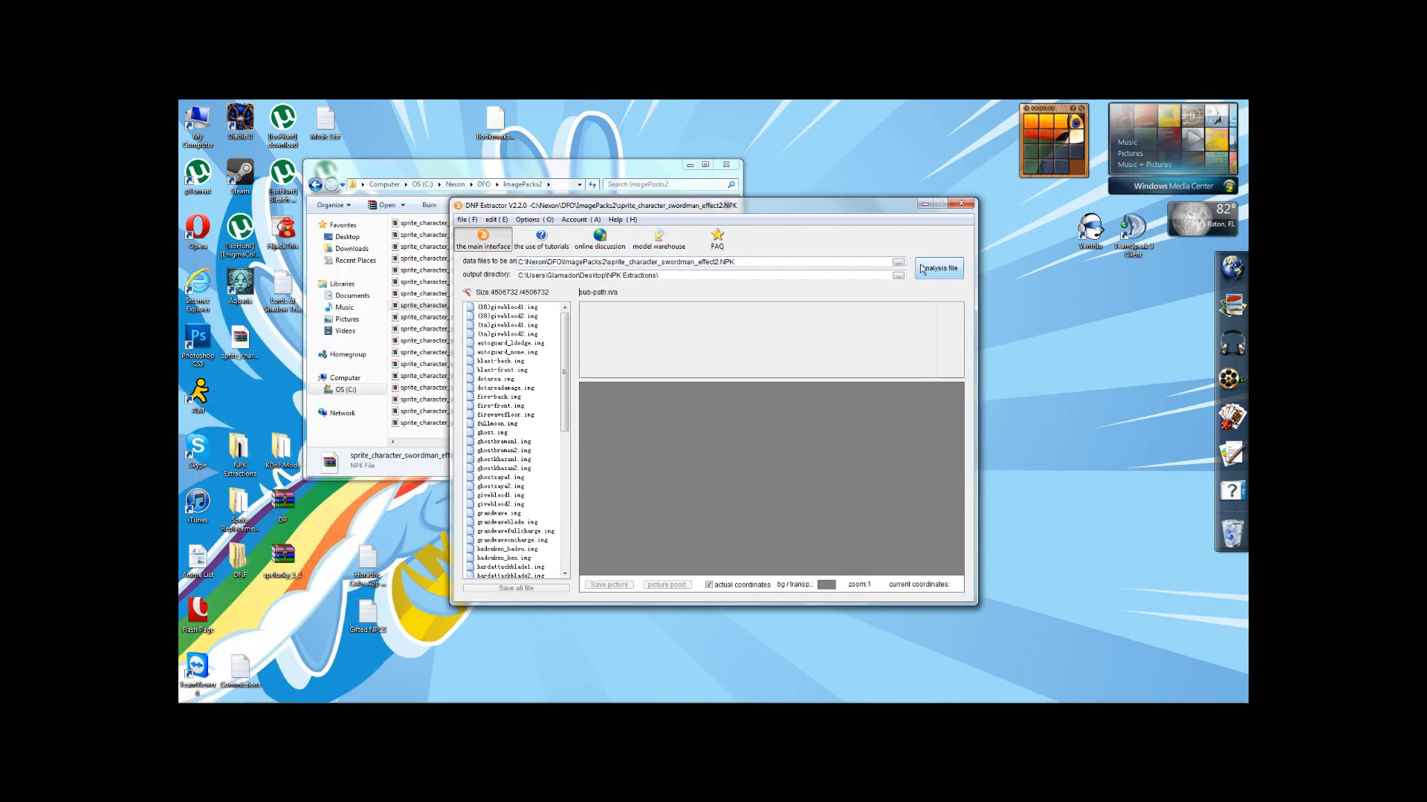
{"action": "left_click_drag", "start_coordinate": [561, 332], "coordinate": [515, 317]}
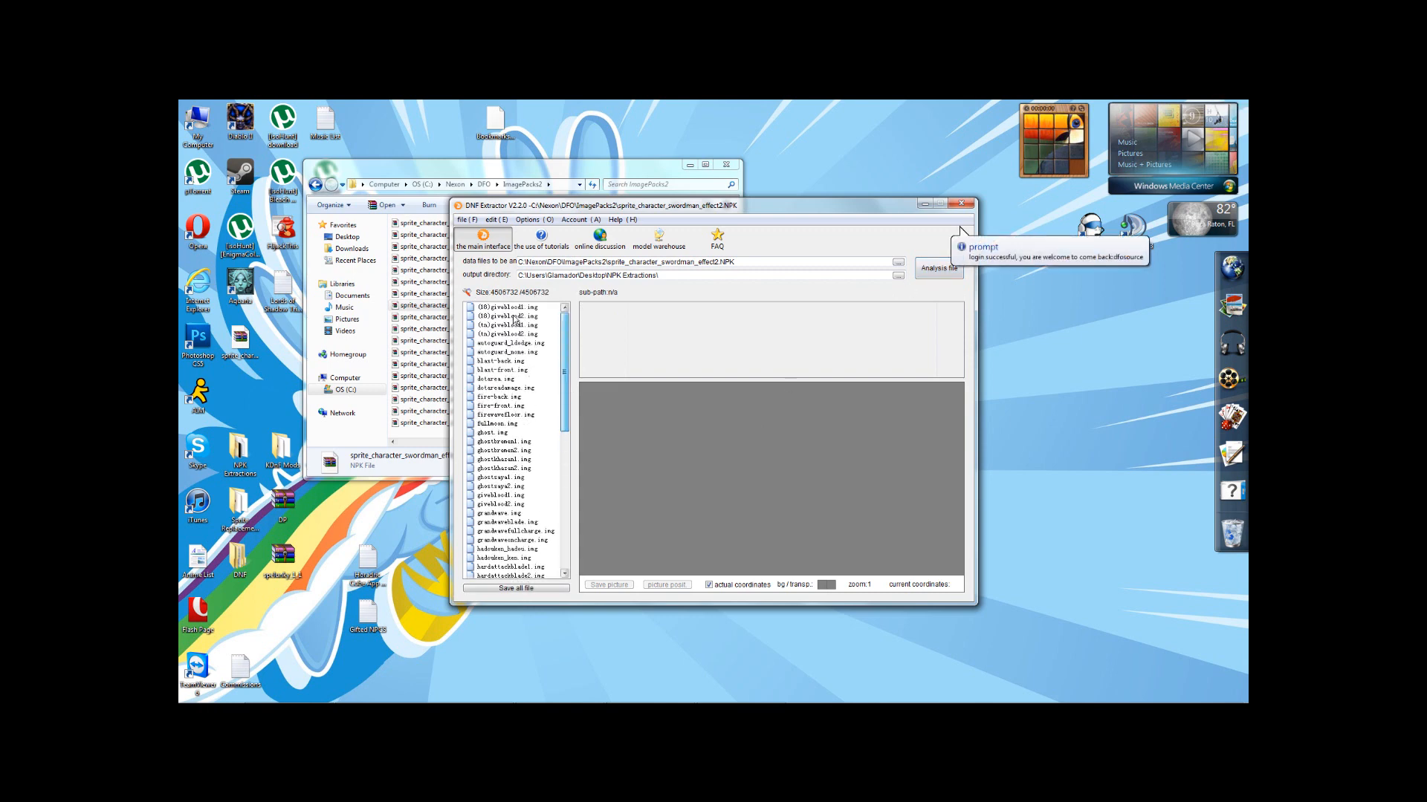
Preview the (18)giveblood and (tn)giveblood image files in the swordman effect2 NPK and compare their frames
{"action": "left_click", "coordinate": [509, 308]}
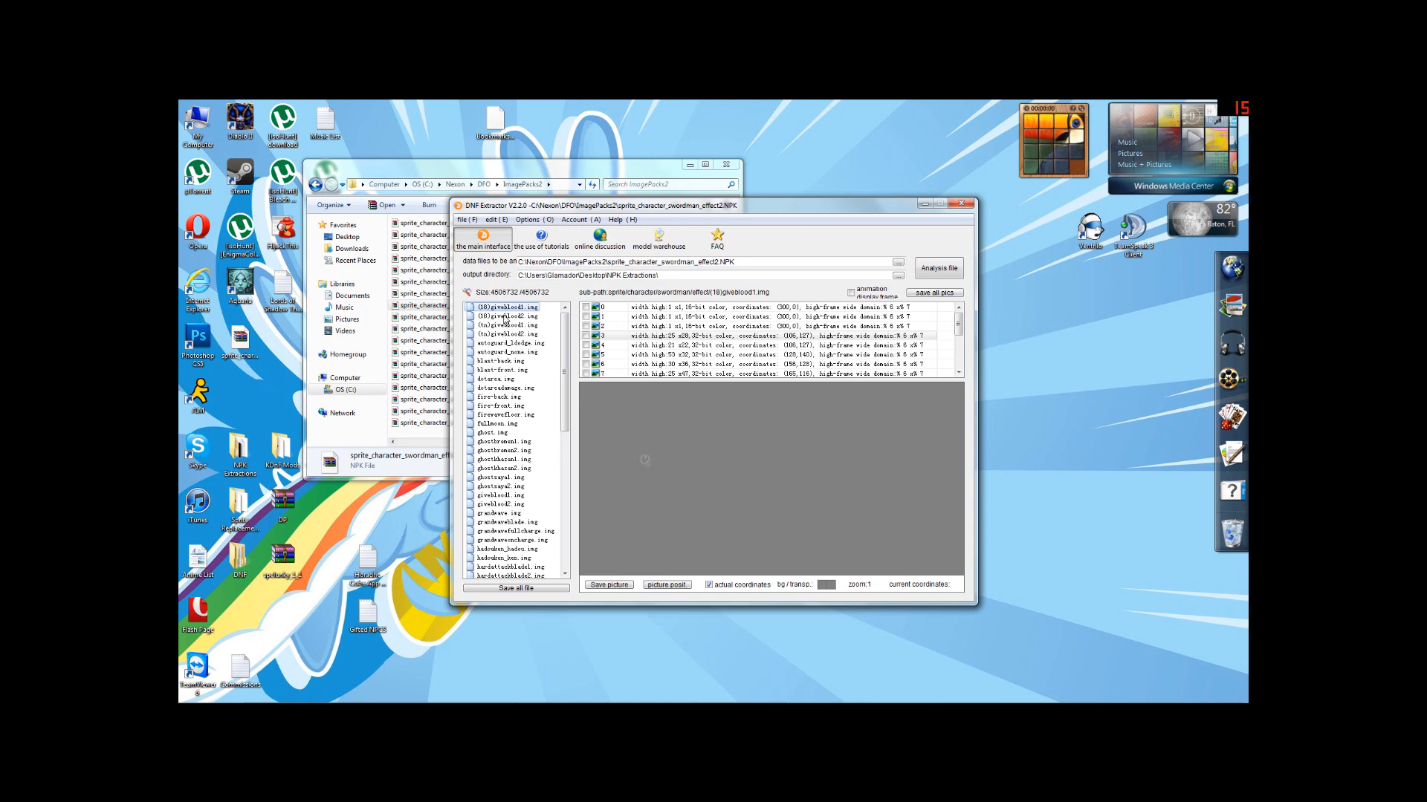
{"action": "left_click", "coordinate": [503, 316]}
{"action": "left_click", "coordinate": [503, 325]}
{"action": "left_click", "coordinate": [502, 333]}
{"action": "left_click", "coordinate": [497, 309]}
{"action": "left_click", "coordinate": [499, 317]}
{"action": "left_click", "coordinate": [500, 325]}
{"action": "left_click", "coordinate": [502, 334]}
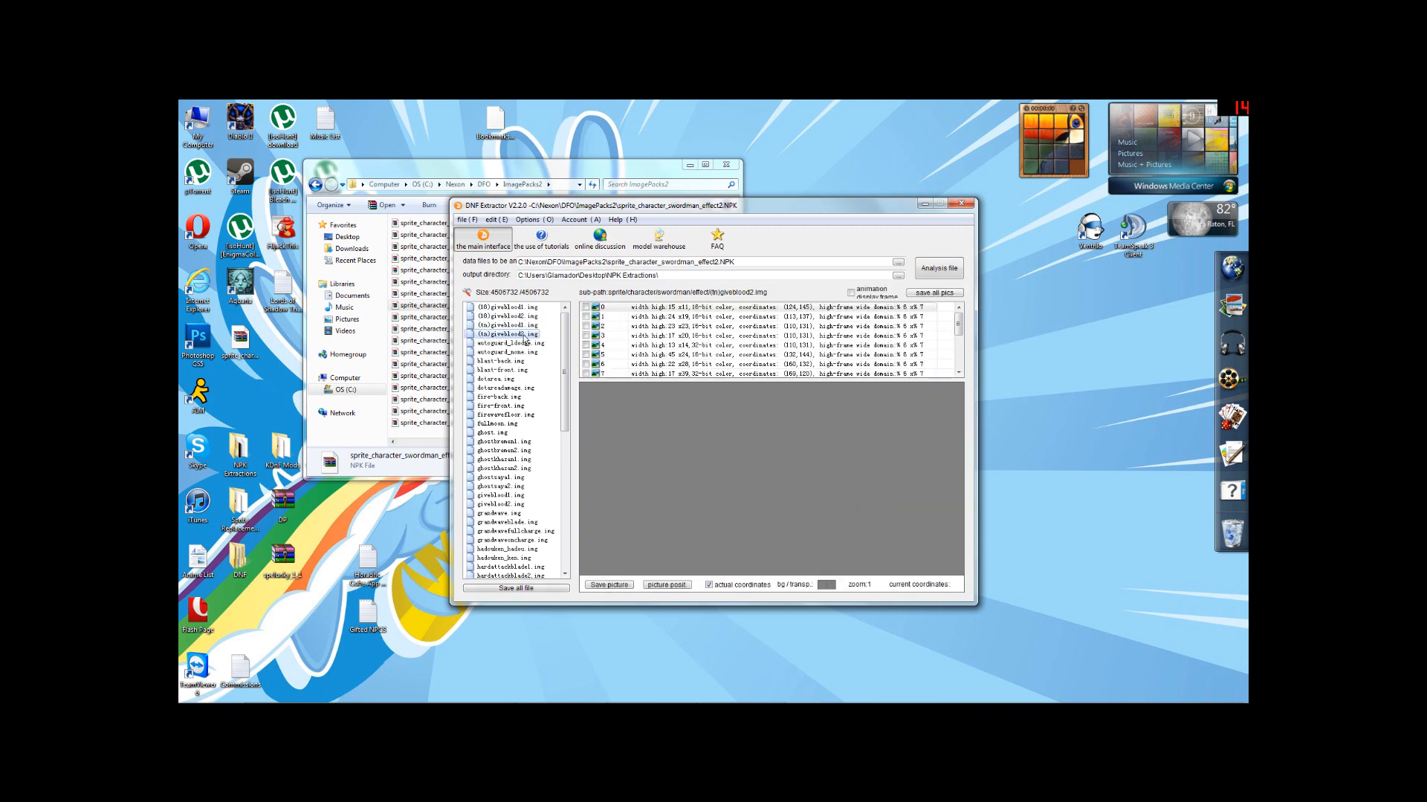
{"action": "left_click", "coordinate": [486, 309]}
{"action": "left_click", "coordinate": [496, 318]}
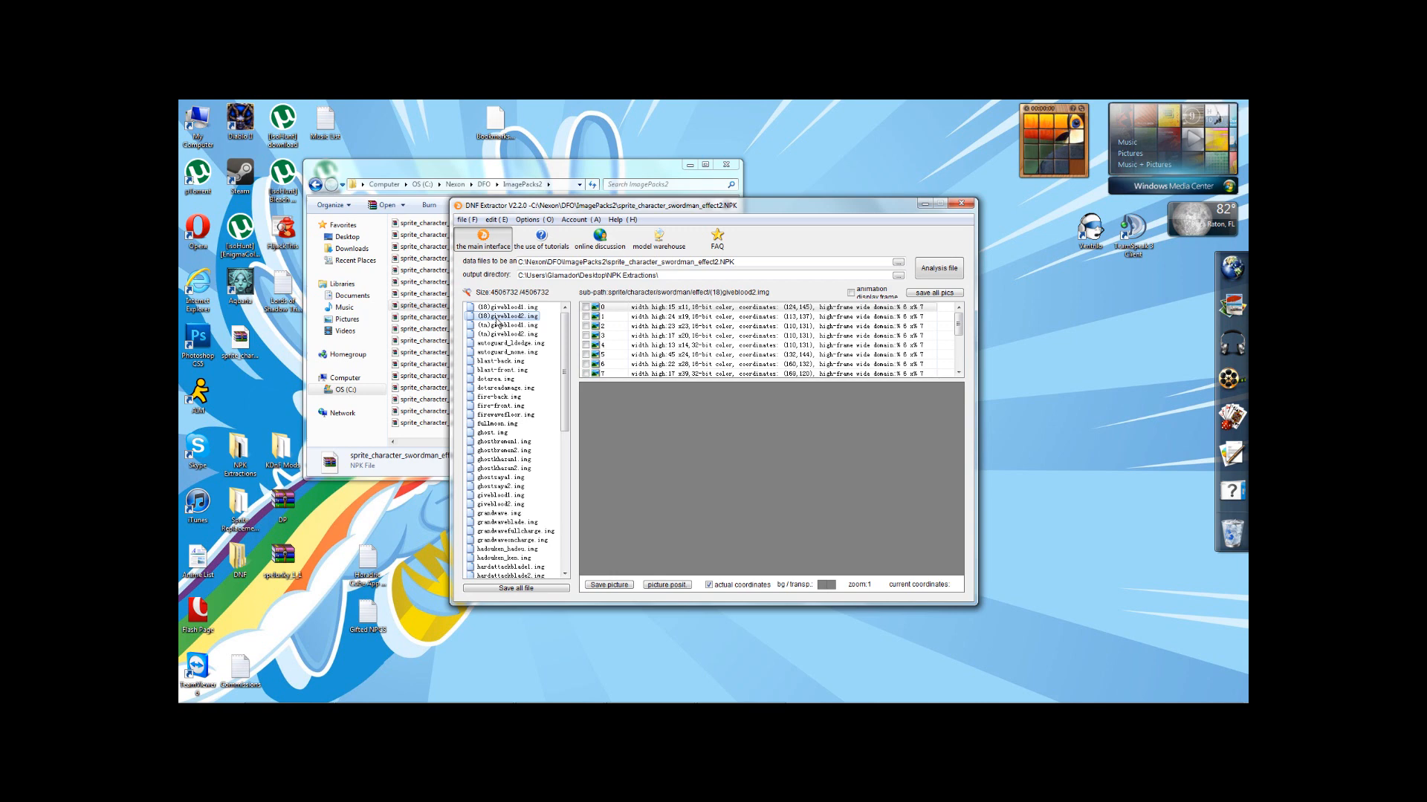
Hide all maps in (18)giveblood1.img and (18)giveblood2.img to reduce the NPK's file size
{"action": "left_click", "coordinate": [502, 308]}
{"action": "left_click", "coordinate": [503, 312]}
{"action": "right_click", "coordinate": [503, 312]}
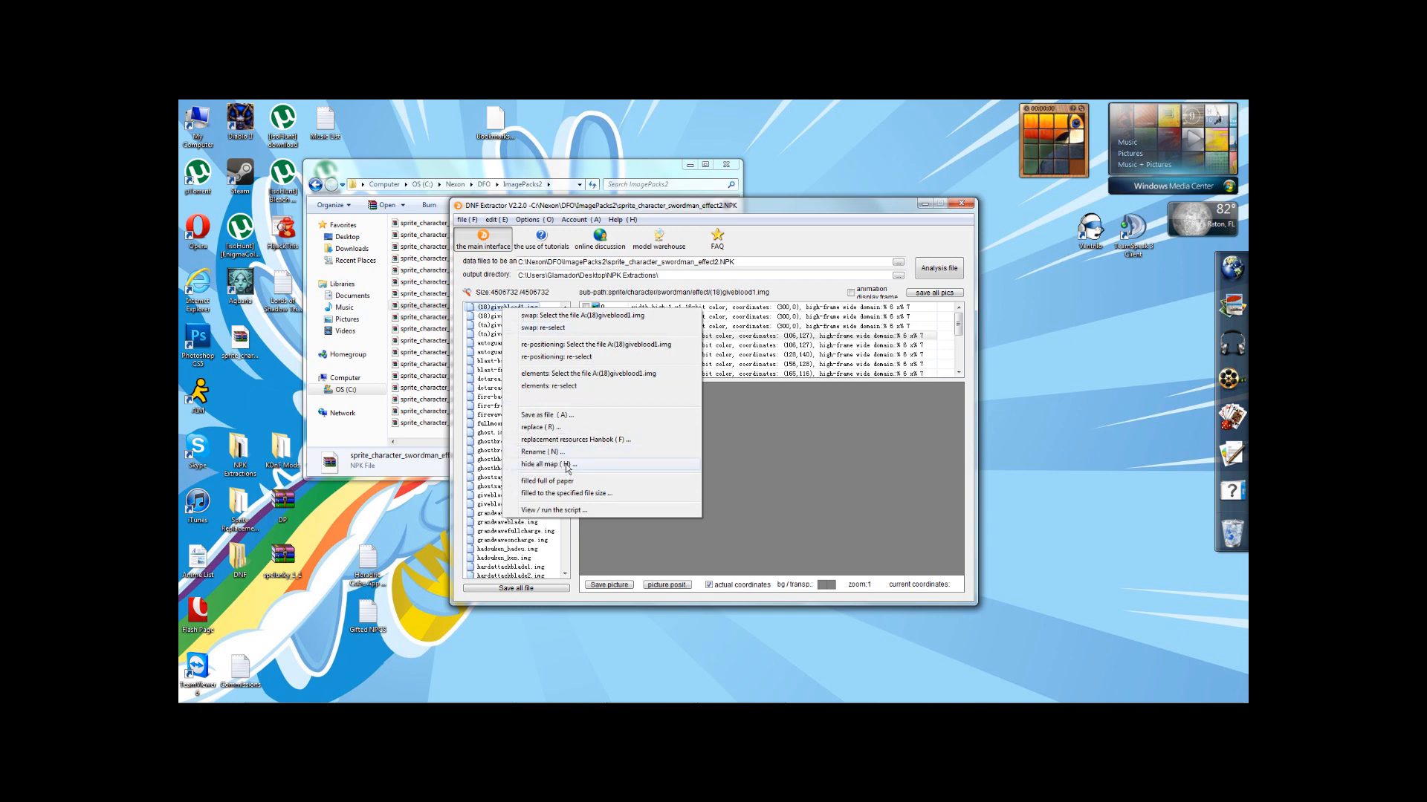
{"action": "left_click", "coordinate": [566, 465]}
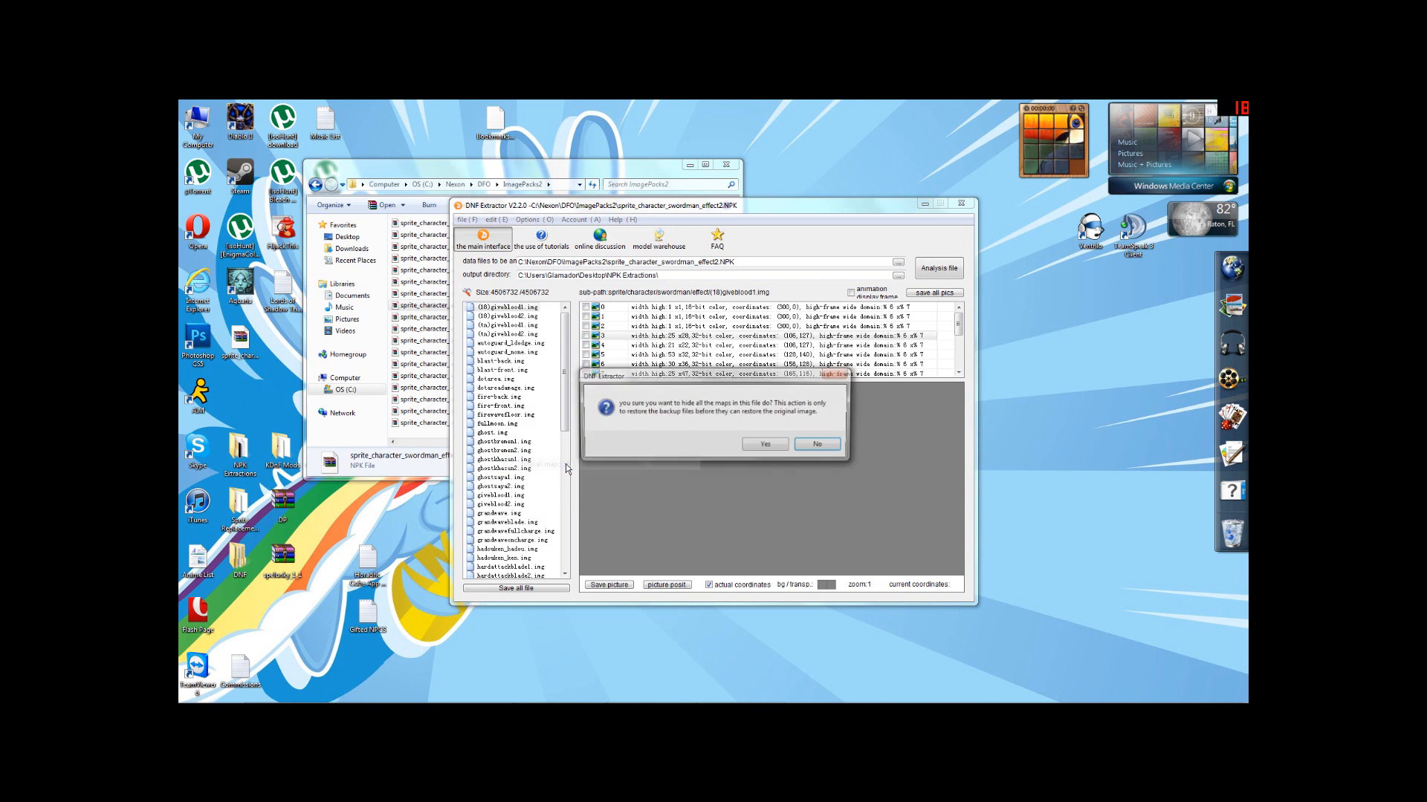
{"action": "left_click", "coordinate": [760, 443]}
{"action": "left_click", "coordinate": [508, 317]}
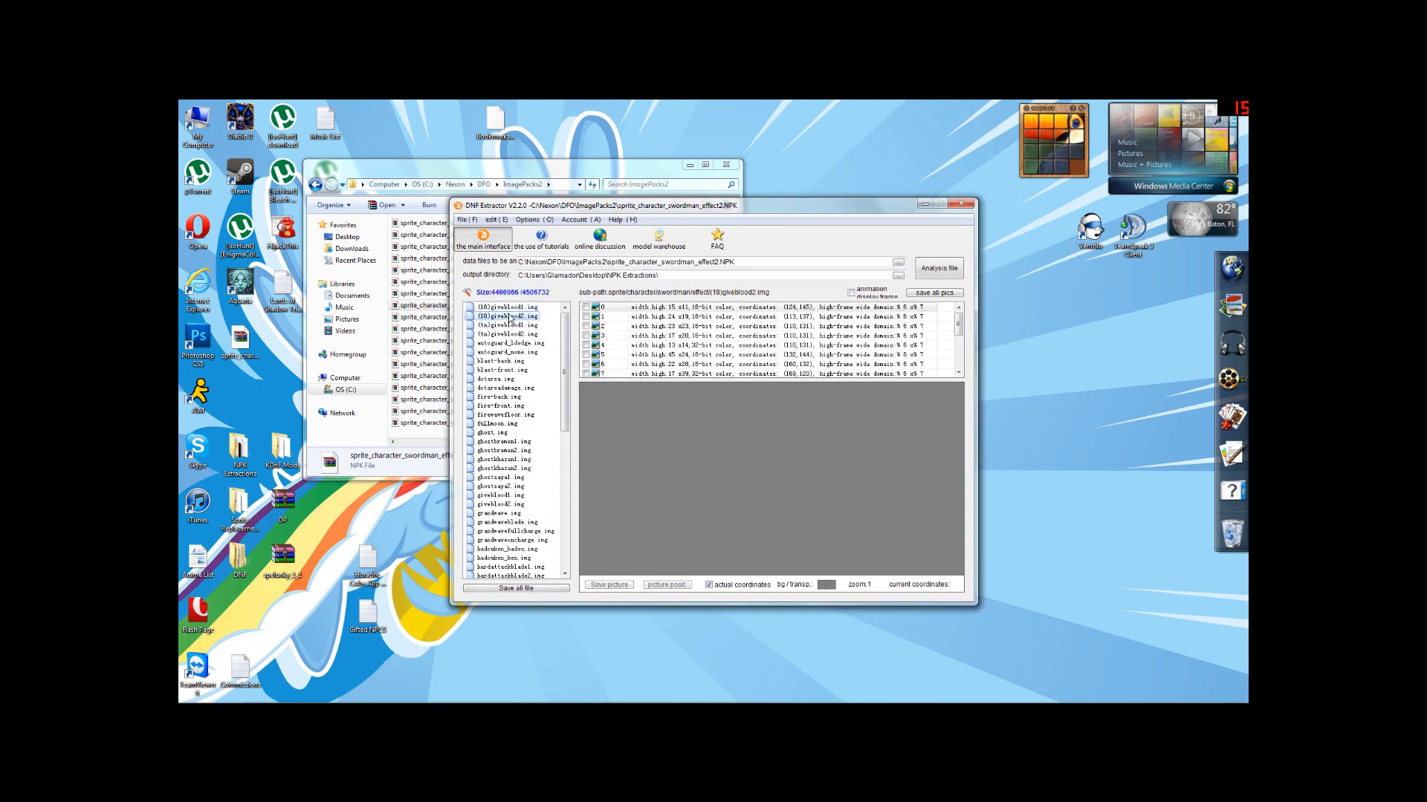
{"action": "right_click", "coordinate": [510, 317]}
{"action": "left_click", "coordinate": [556, 468]}
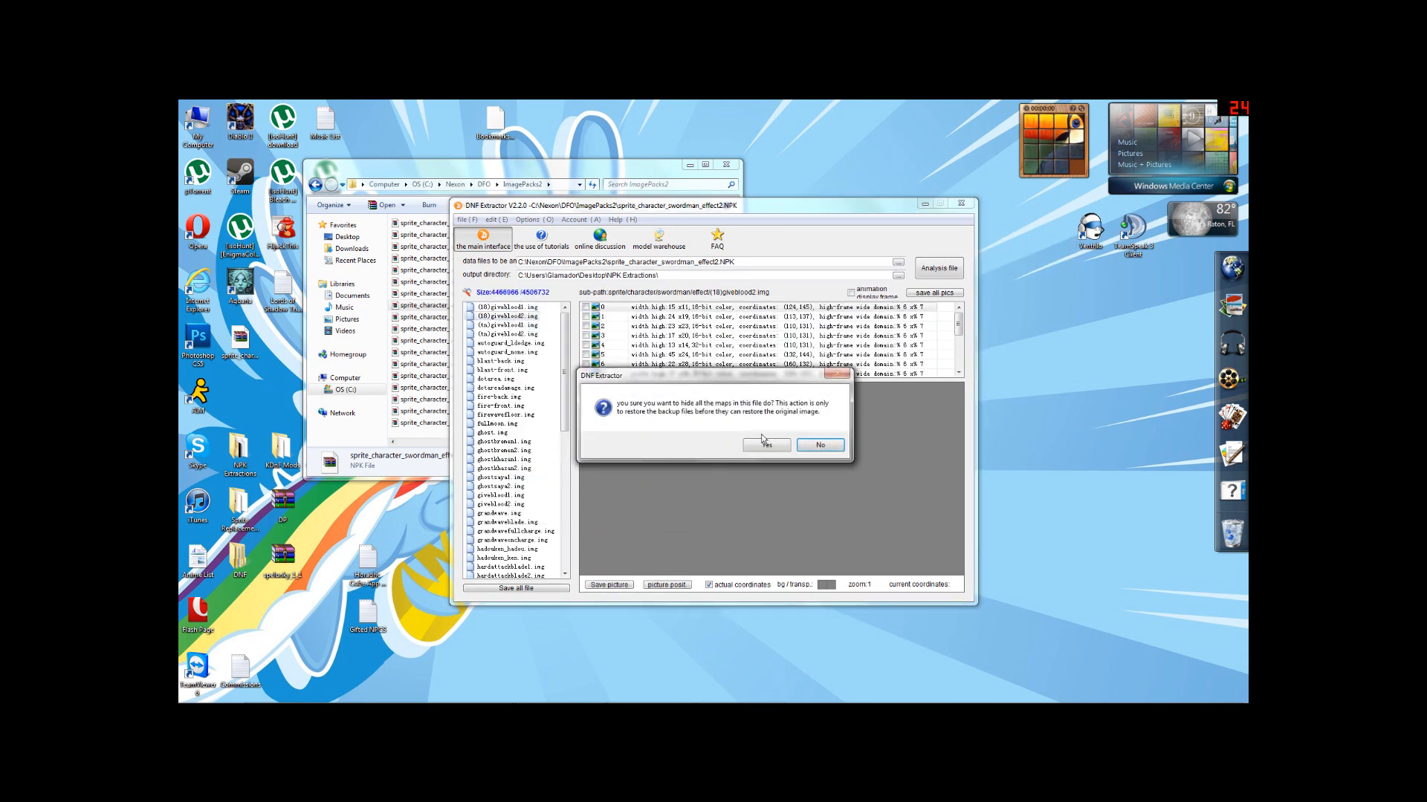
{"action": "left_click", "coordinate": [756, 444]}
Hide all maps in (tn)giveblood1.img and (tn)giveblood2.img as well
{"action": "left_click", "coordinate": [509, 325]}
{"action": "right_click", "coordinate": [510, 326]}
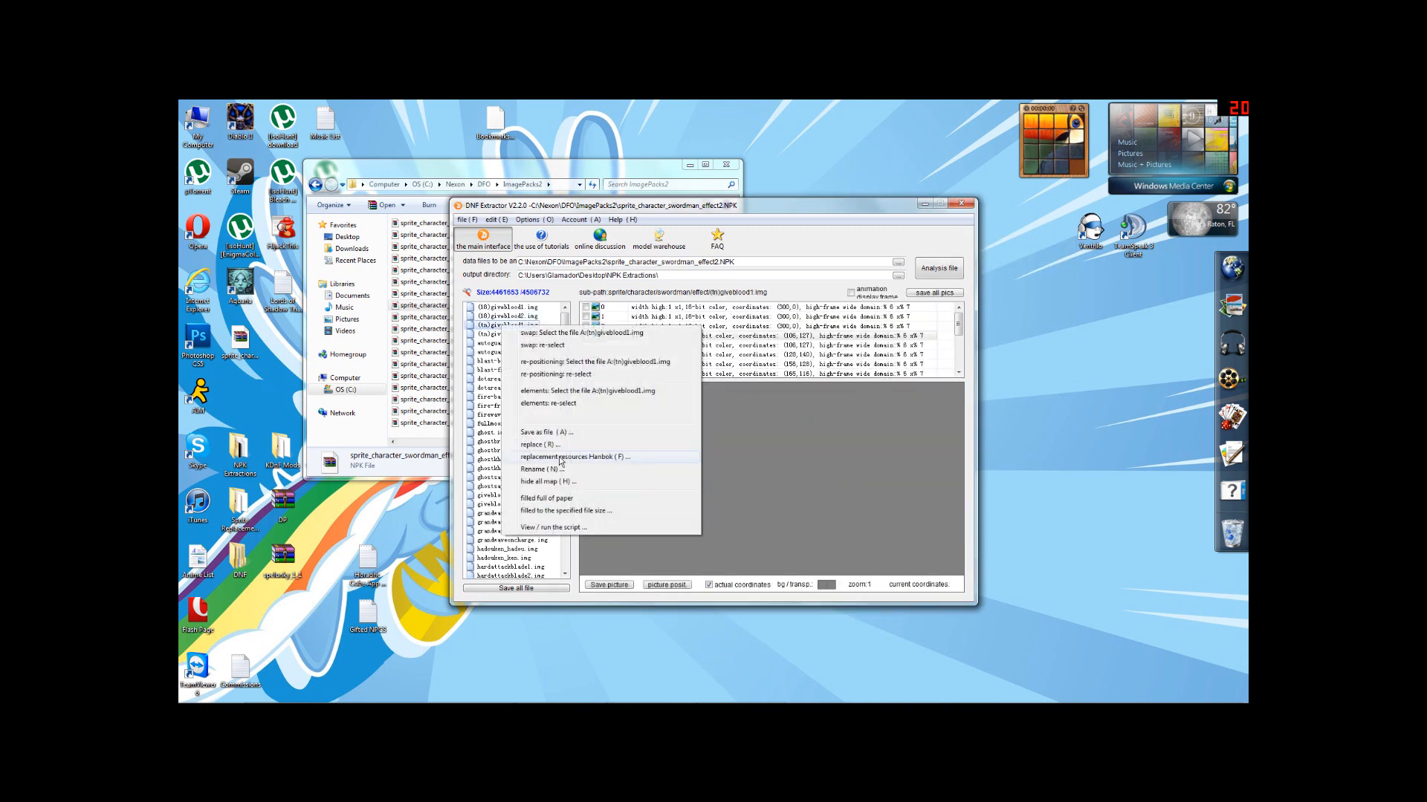
{"action": "left_click", "coordinate": [556, 483]}
{"action": "left_click", "coordinate": [744, 444]}
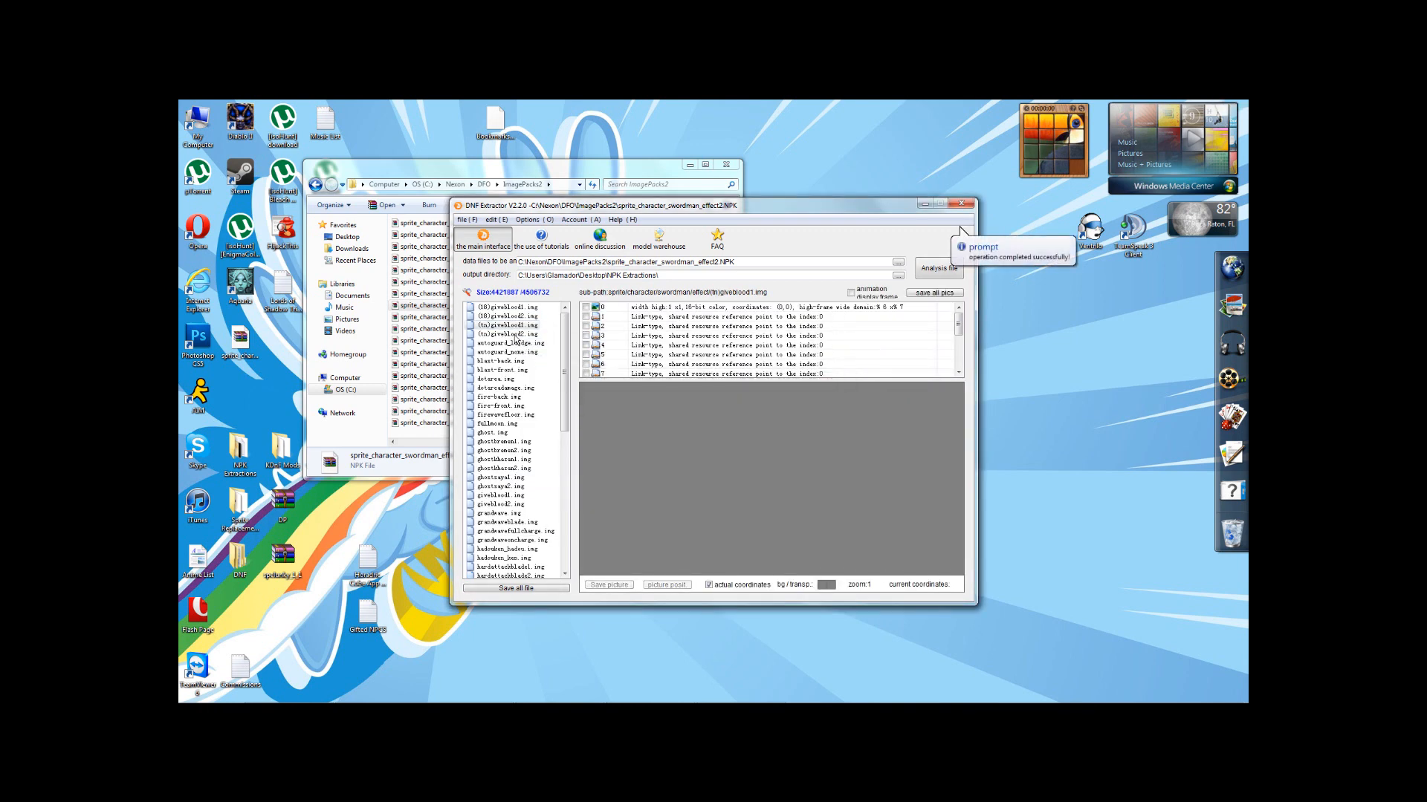
{"action": "left_click", "coordinate": [508, 334]}
{"action": "right_click", "coordinate": [513, 336]}
{"action": "left_click", "coordinate": [557, 490]}
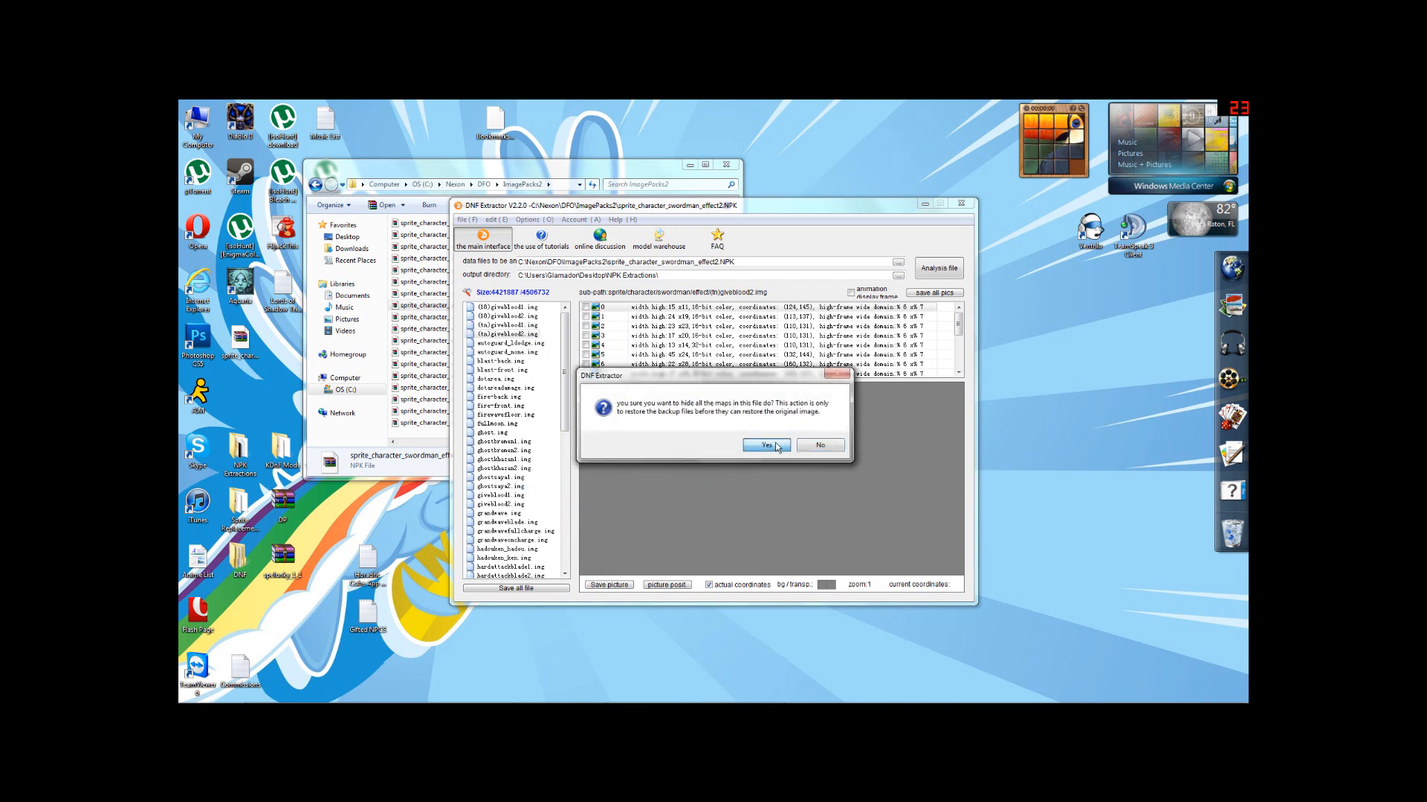
{"action": "left_click", "coordinate": [762, 446]}
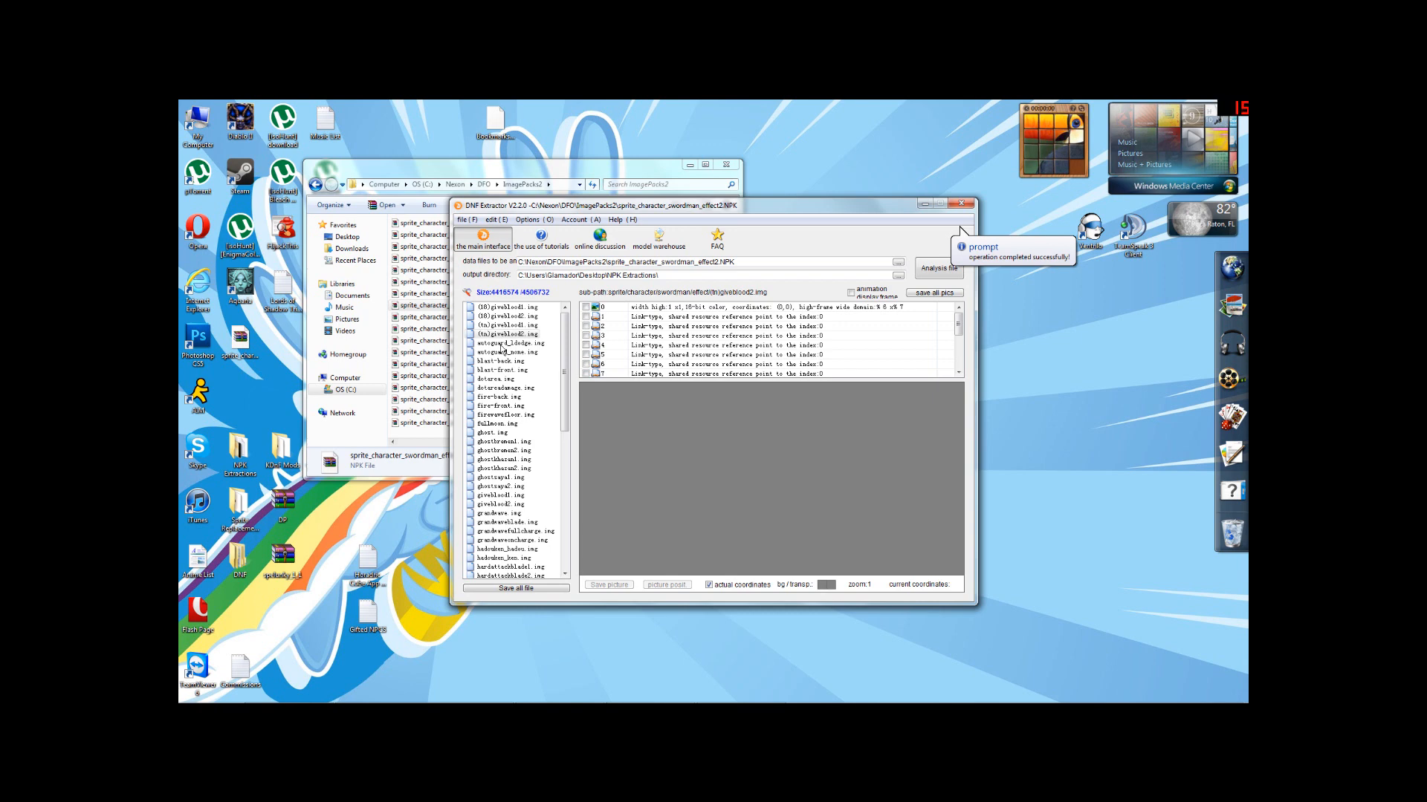
Examine the frames of ghostbremen1.img one by one and briefly play them as an animation
{"action": "left_click", "coordinate": [502, 441]}
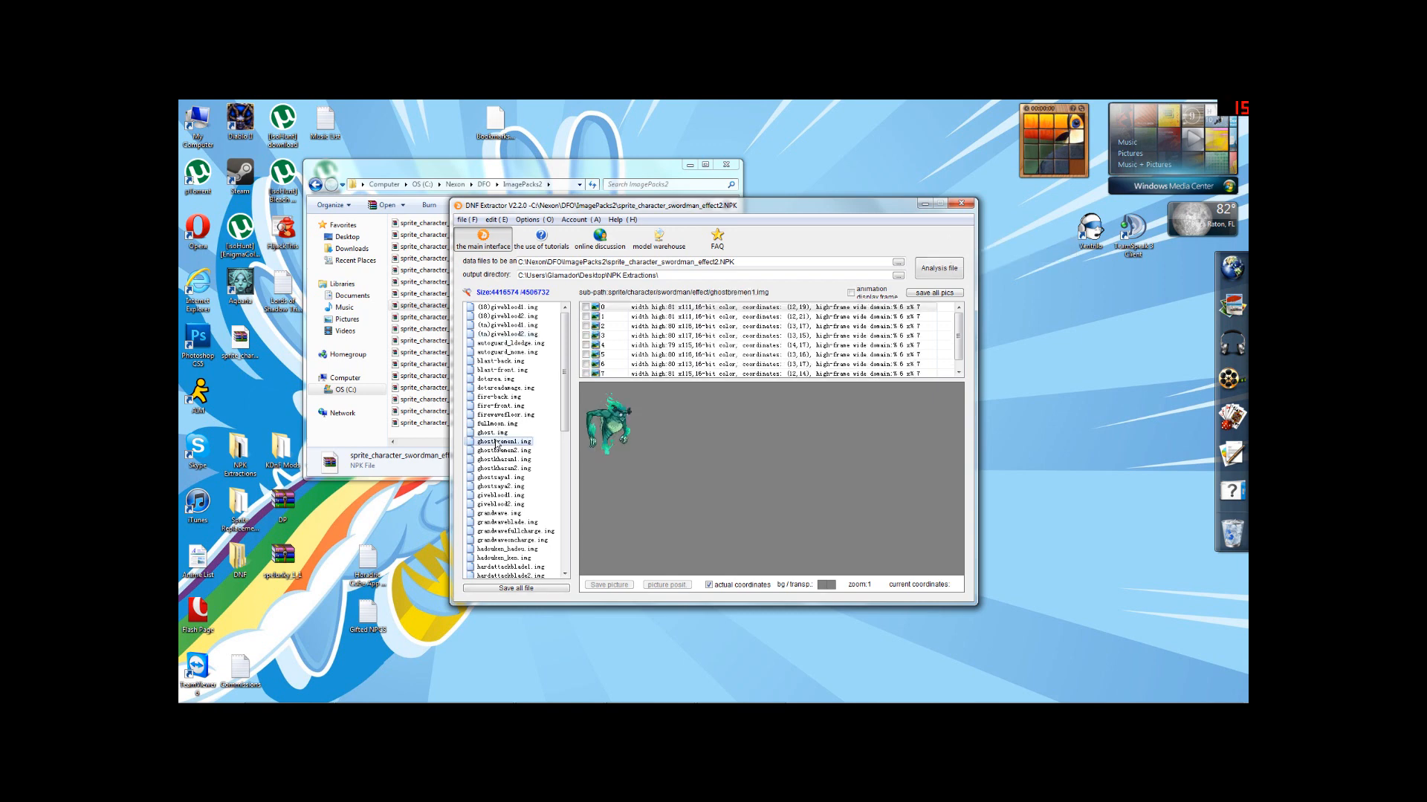
{"action": "left_click", "coordinate": [603, 327]}
{"action": "left_click", "coordinate": [608, 337]}
{"action": "left_click", "coordinate": [610, 346]}
{"action": "left_click", "coordinate": [610, 356]}
{"action": "left_click", "coordinate": [609, 364]}
{"action": "left_click", "coordinate": [607, 373]}
{"action": "left_click", "coordinate": [609, 354]}
{"action": "left_click", "coordinate": [610, 345]}
{"action": "left_click", "coordinate": [611, 335]}
{"action": "left_click", "coordinate": [613, 326]}
{"action": "key", "text": "Up"}
{"action": "key", "text": "Up"}
{"action": "key", "text": "Up"}
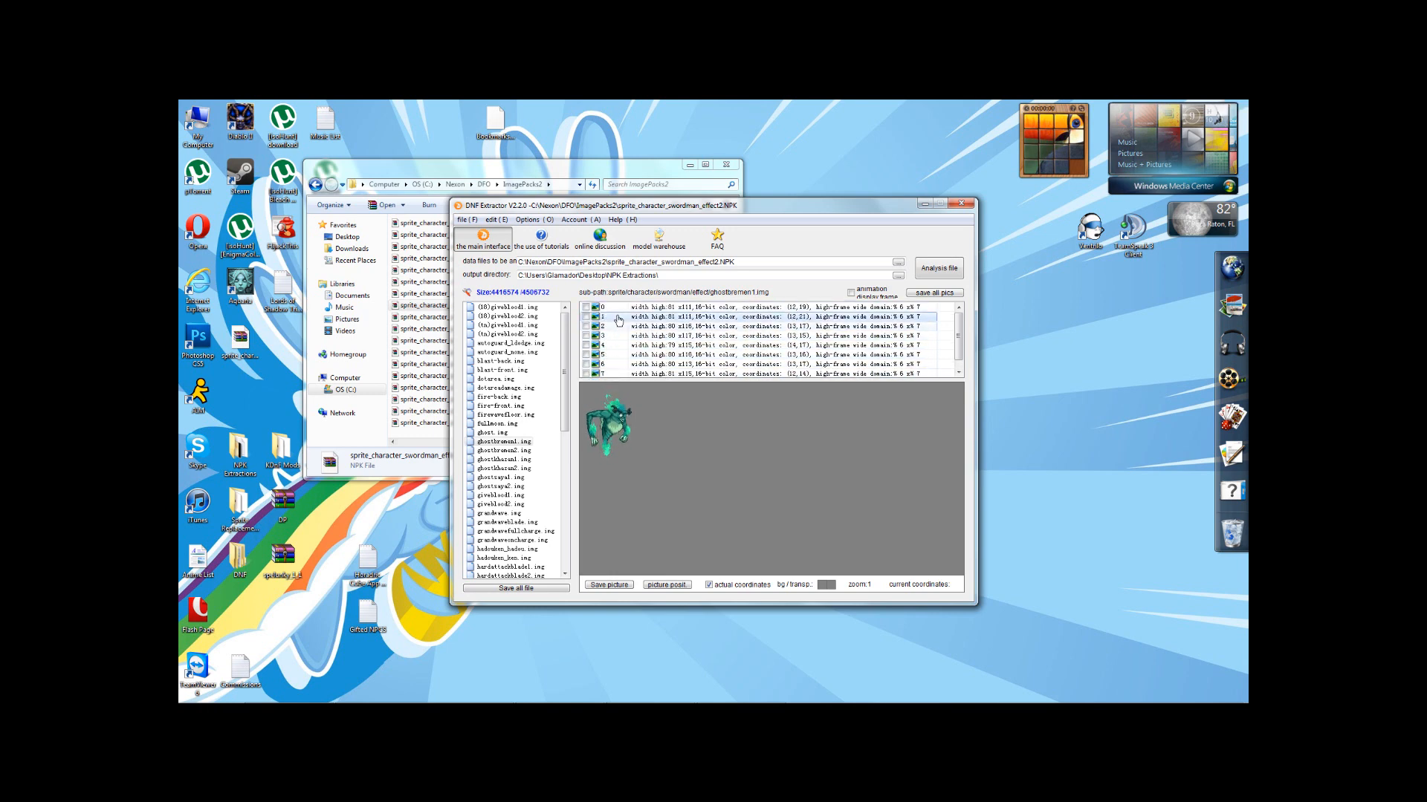
{"action": "left_click", "coordinate": [615, 316]}
{"action": "left_click", "coordinate": [613, 326]}
{"action": "left_click", "coordinate": [612, 335]}
{"action": "left_click", "coordinate": [873, 297]}
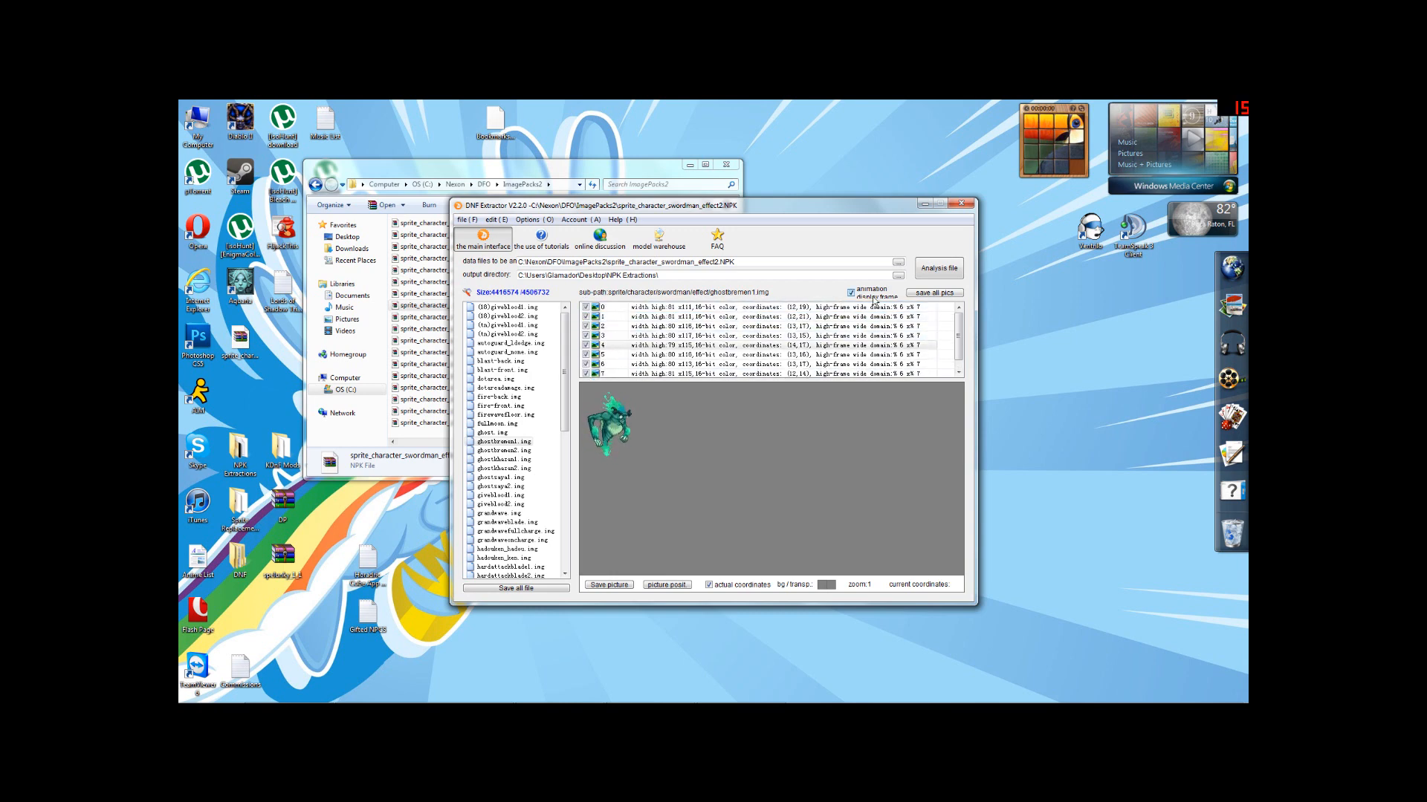
{"action": "left_click", "coordinate": [875, 301]}
{"action": "left_click_drag", "start_coordinate": [961, 350], "coordinate": [960, 324]}
Link frame 1 of ghostbremen1.img to the picture at index 0
{"action": "left_click", "coordinate": [663, 318]}
{"action": "right_click", "coordinate": [678, 321]}
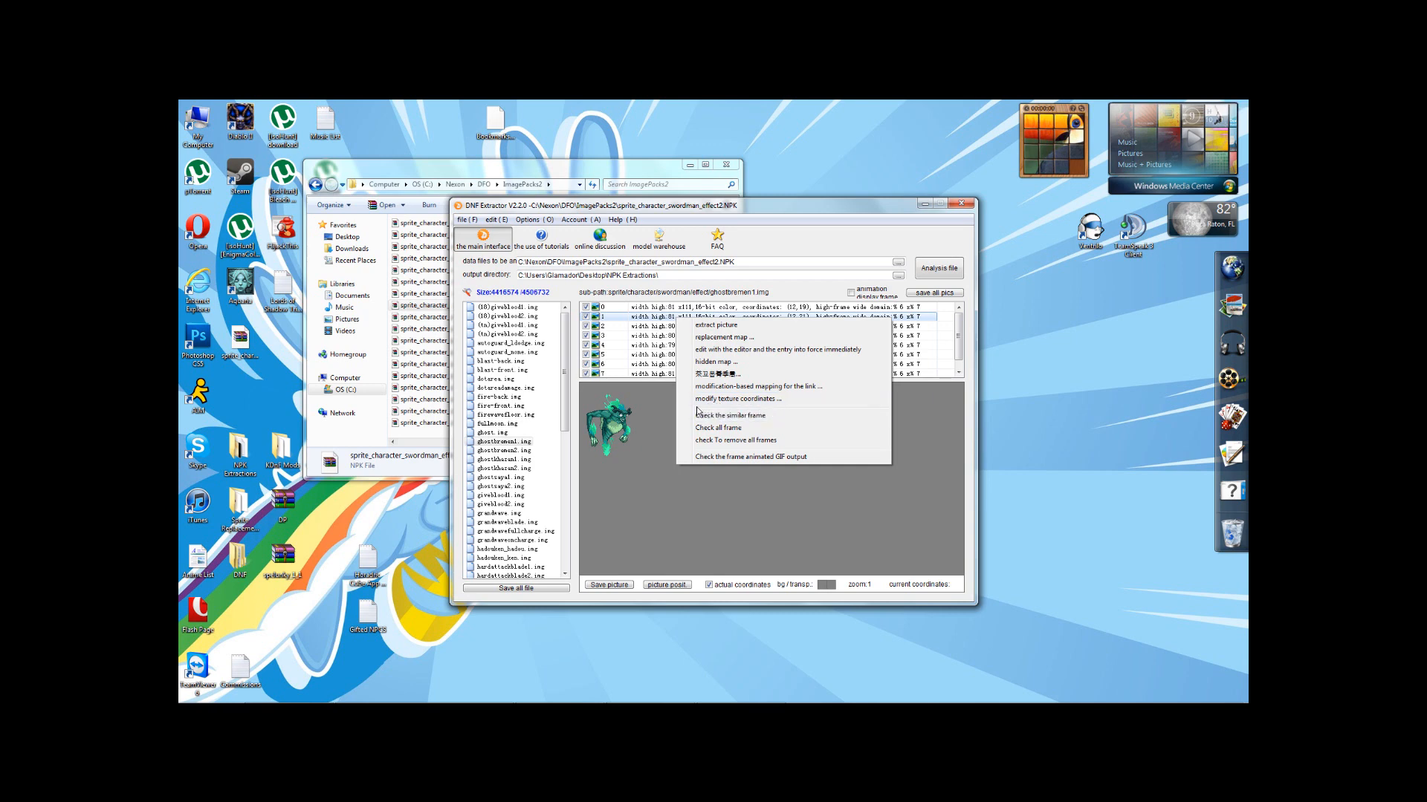
{"action": "left_click", "coordinate": [721, 386]}
{"action": "left_click_drag", "start_coordinate": [688, 351], "coordinate": [786, 392]}
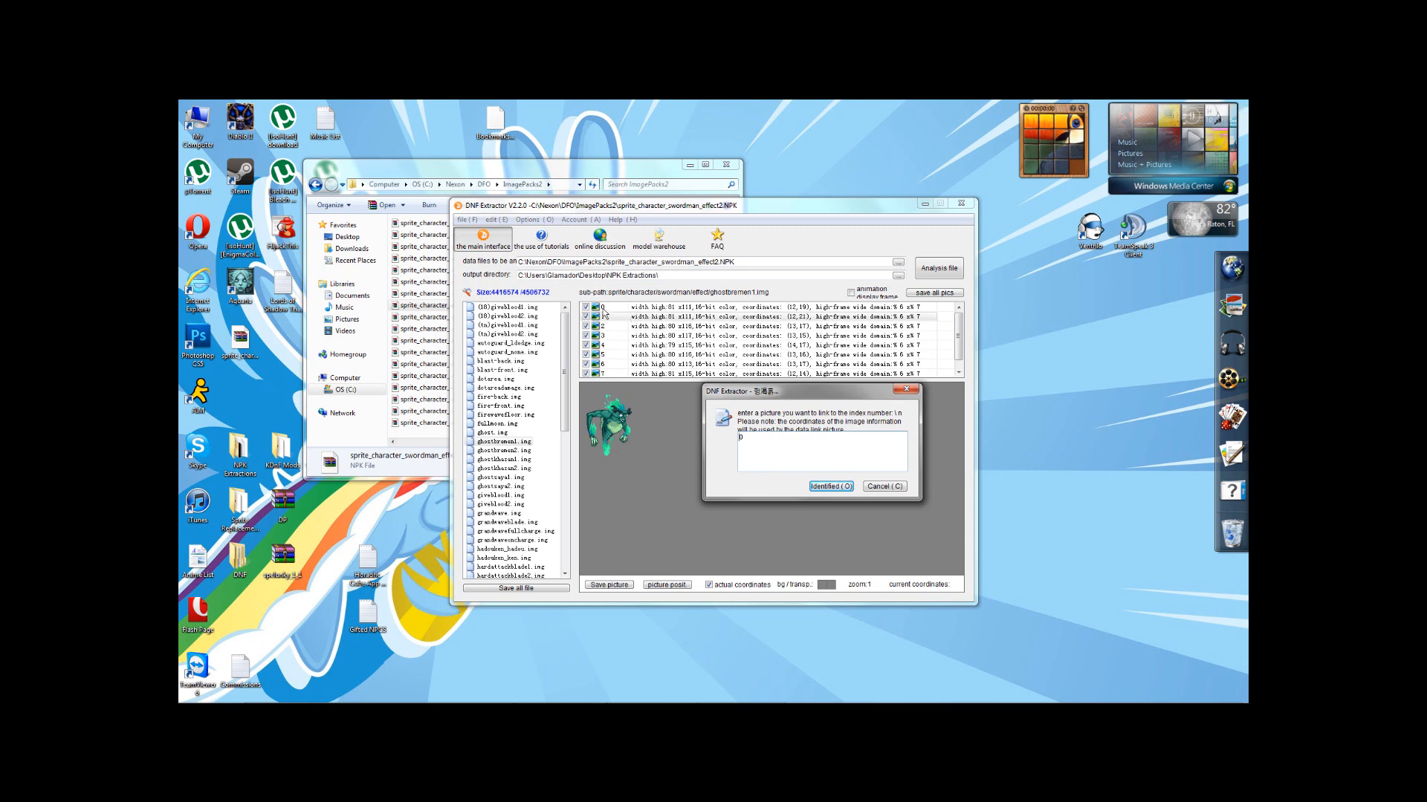
{"action": "left_click", "coordinate": [825, 489]}
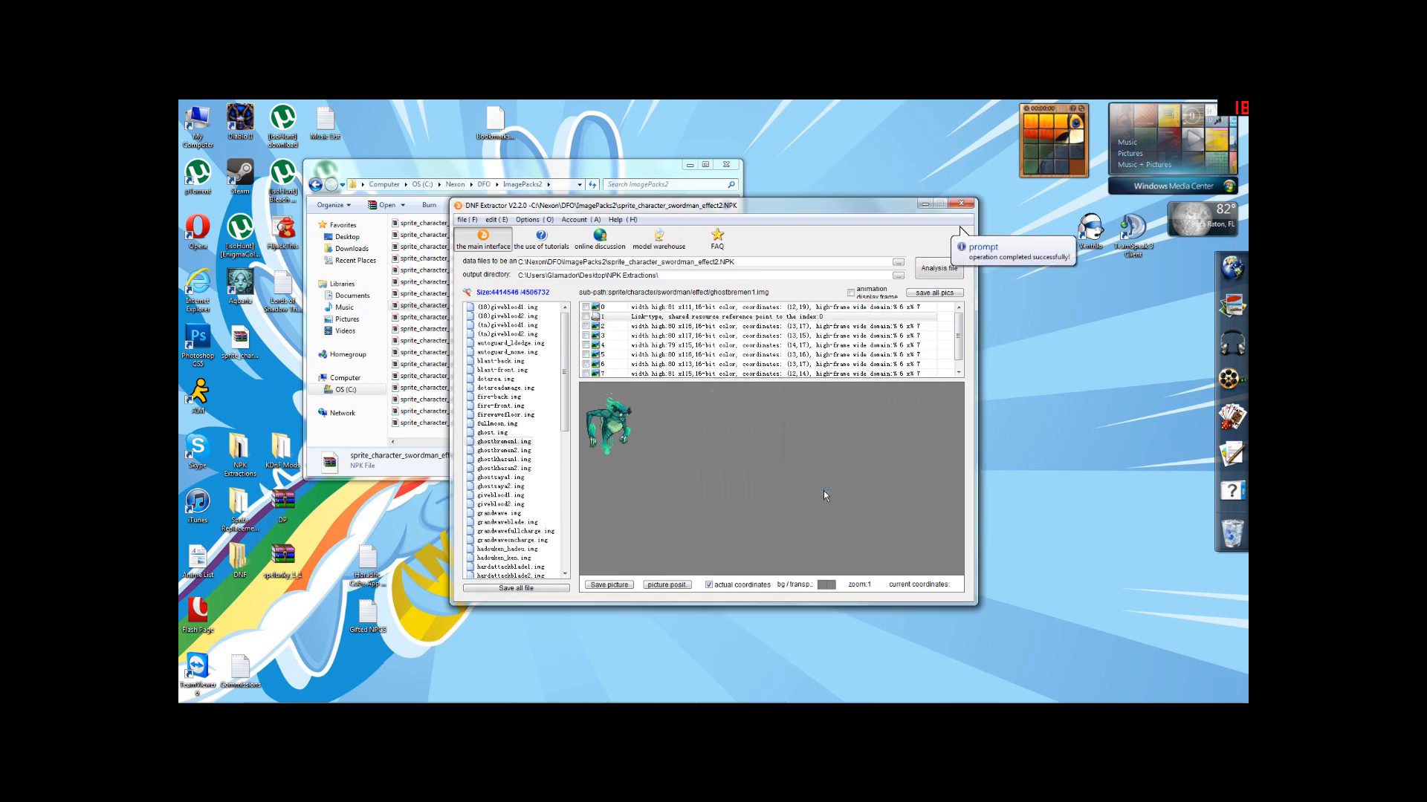
Compare frame 0 of ghostbremen1.img with the linked frame 1
{"action": "left_click", "coordinate": [616, 308]}
{"action": "left_click", "coordinate": [614, 317]}
{"action": "left_click", "coordinate": [611, 309]}
{"action": "left_click", "coordinate": [613, 317]}
{"action": "left_click", "coordinate": [611, 308]}
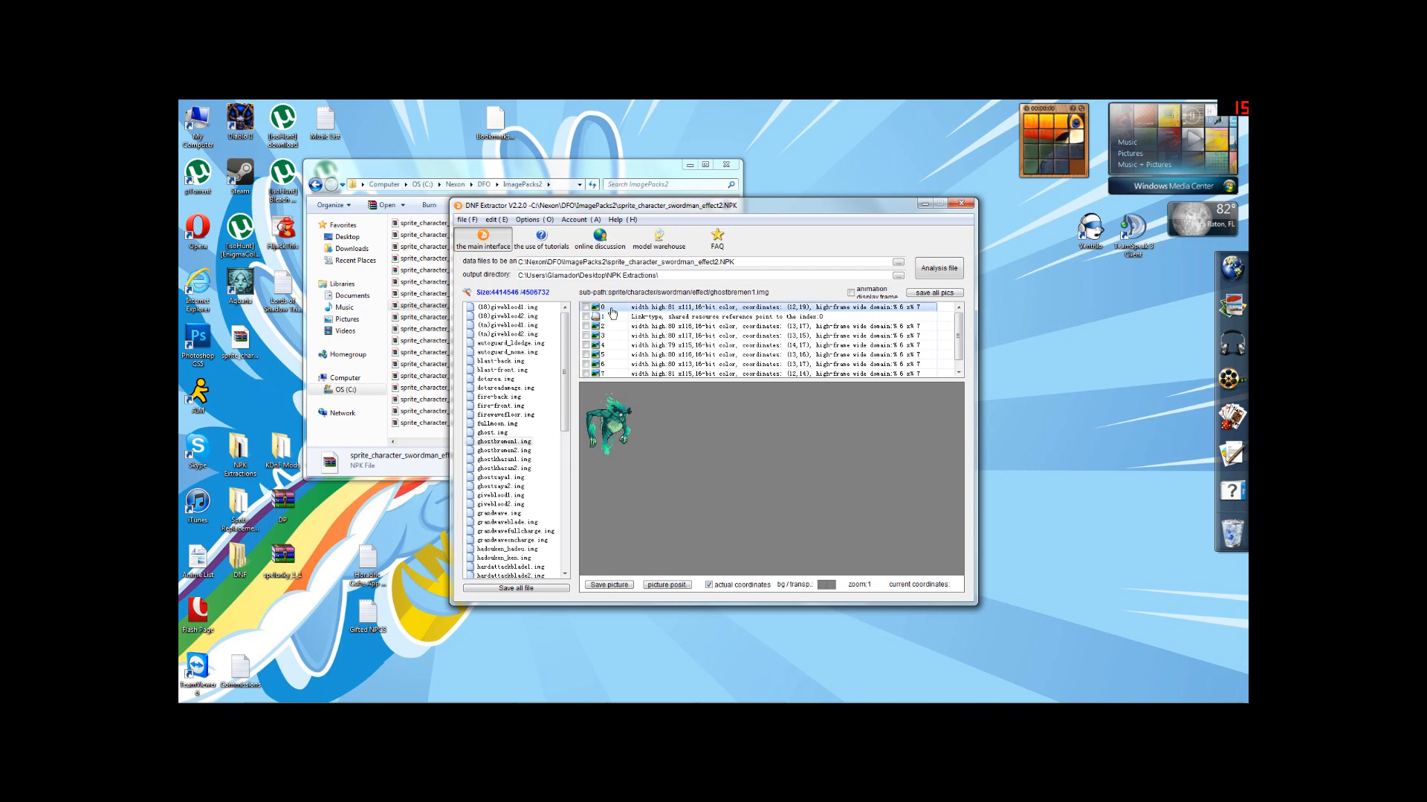
{"action": "left_click", "coordinate": [614, 318]}
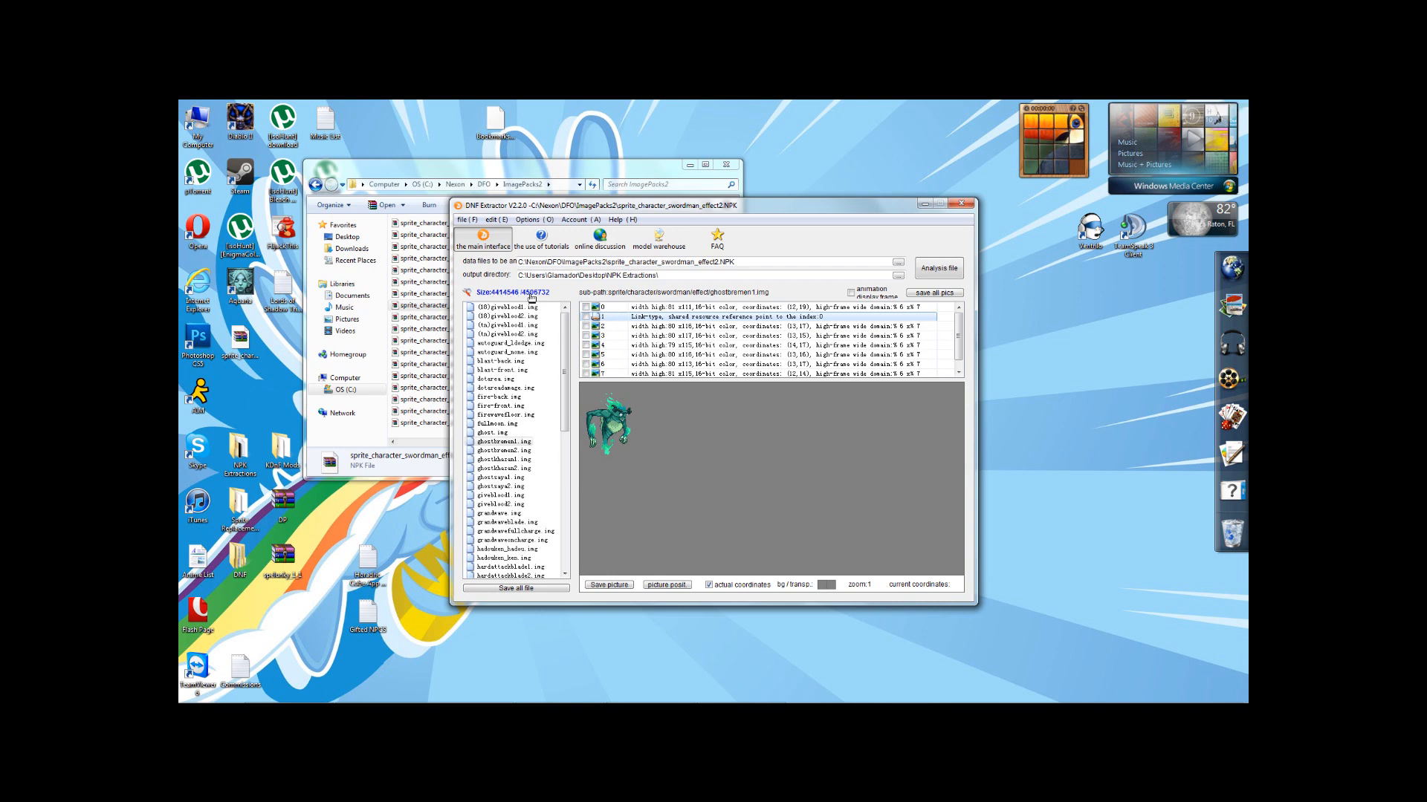
Link frames 2 and 3 of ghostbremen1.img to the picture at index 0
{"action": "right_click", "coordinate": [621, 326]}
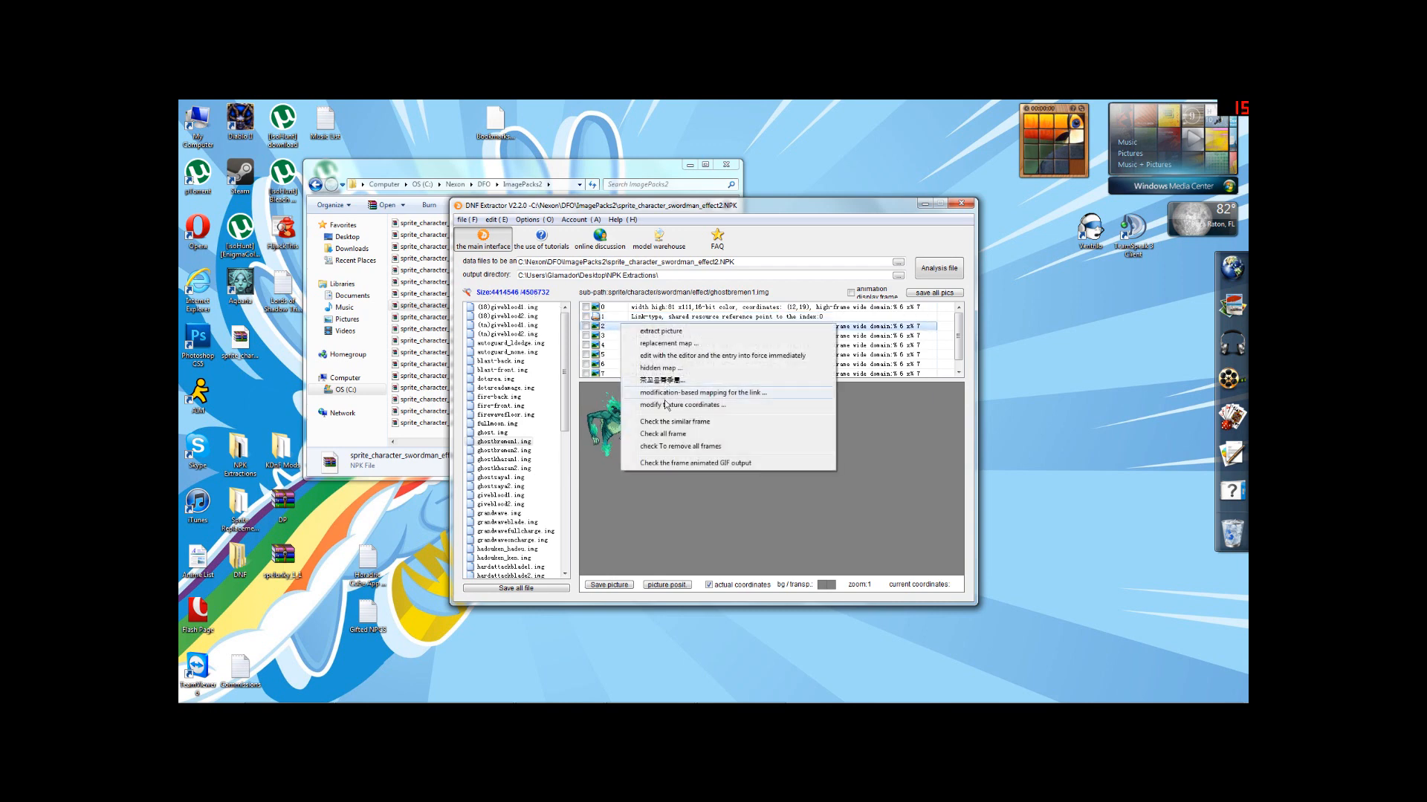
{"action": "left_click", "coordinate": [663, 394]}
{"action": "left_click", "coordinate": [731, 442]}
{"action": "left_click", "coordinate": [608, 339]}
{"action": "right_click", "coordinate": [608, 338]}
{"action": "left_click", "coordinate": [665, 407]}
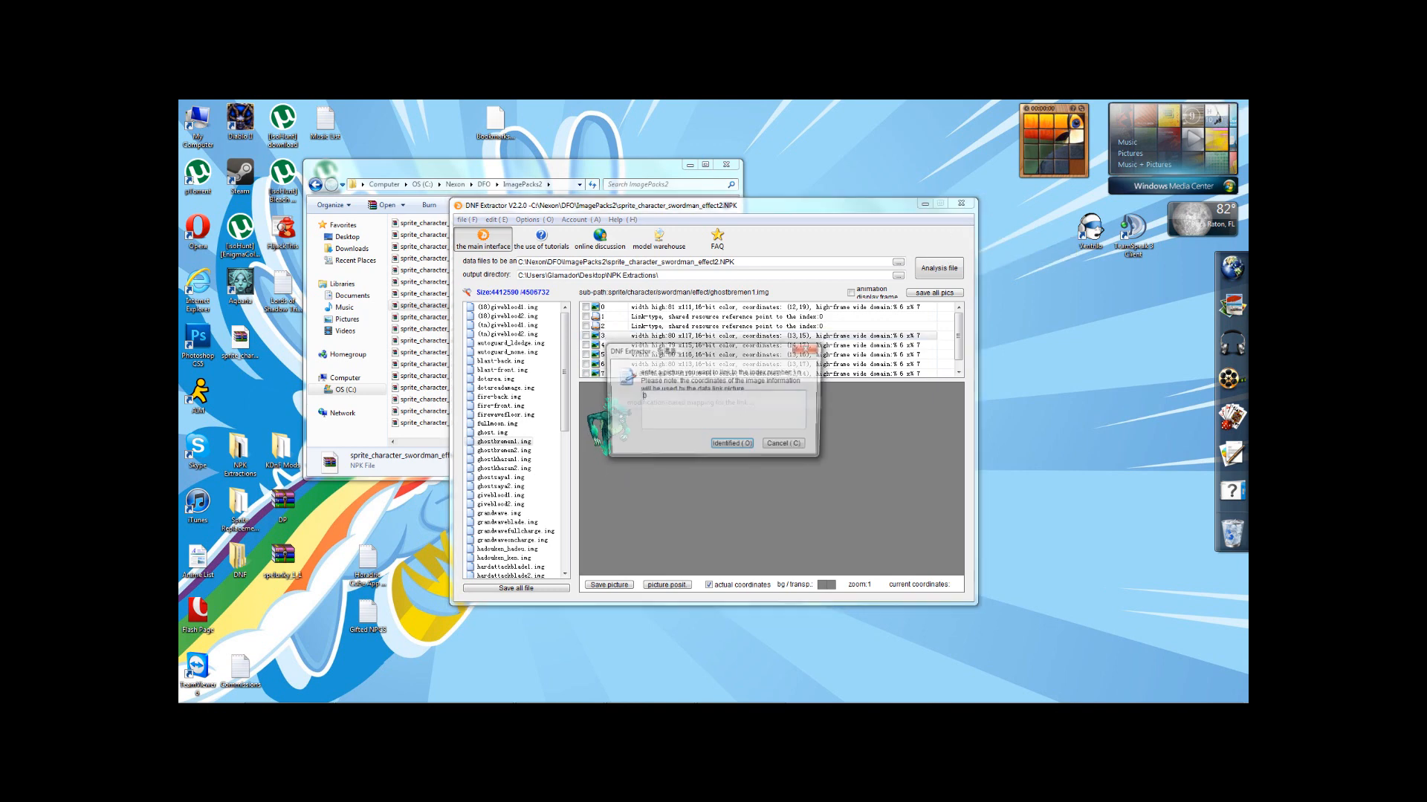
{"action": "left_click", "coordinate": [731, 445]}
Link frames 4 and 5 of ghostbremen1.img to the picture at index 0 as well
{"action": "left_click", "coordinate": [617, 345]}
{"action": "right_click", "coordinate": [617, 345]}
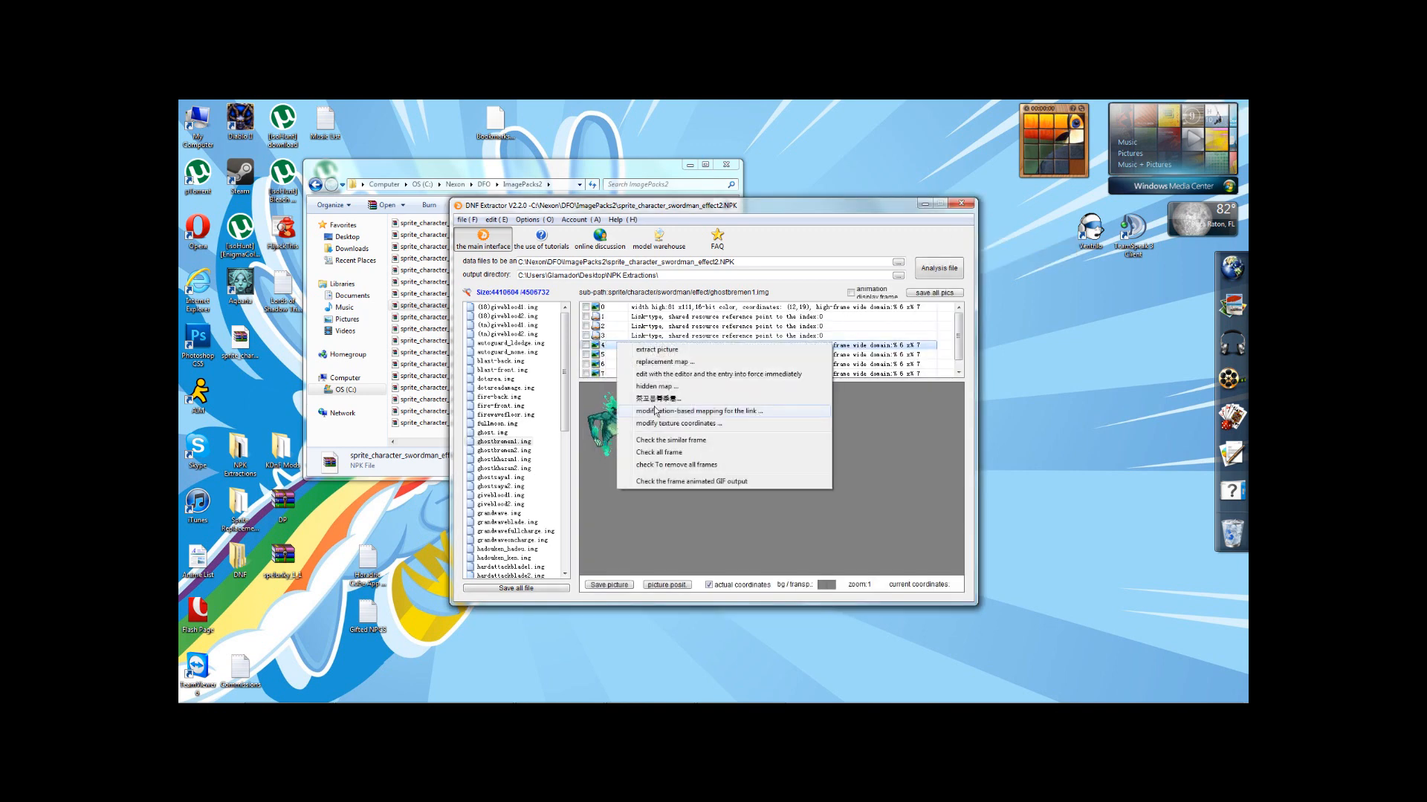
{"action": "left_click", "coordinate": [654, 411]}
{"action": "left_click", "coordinate": [755, 435]}
{"action": "left_click", "coordinate": [624, 355]}
{"action": "right_click", "coordinate": [616, 354]}
{"action": "left_click", "coordinate": [654, 421]}
{"action": "left_click", "coordinate": [733, 444]}
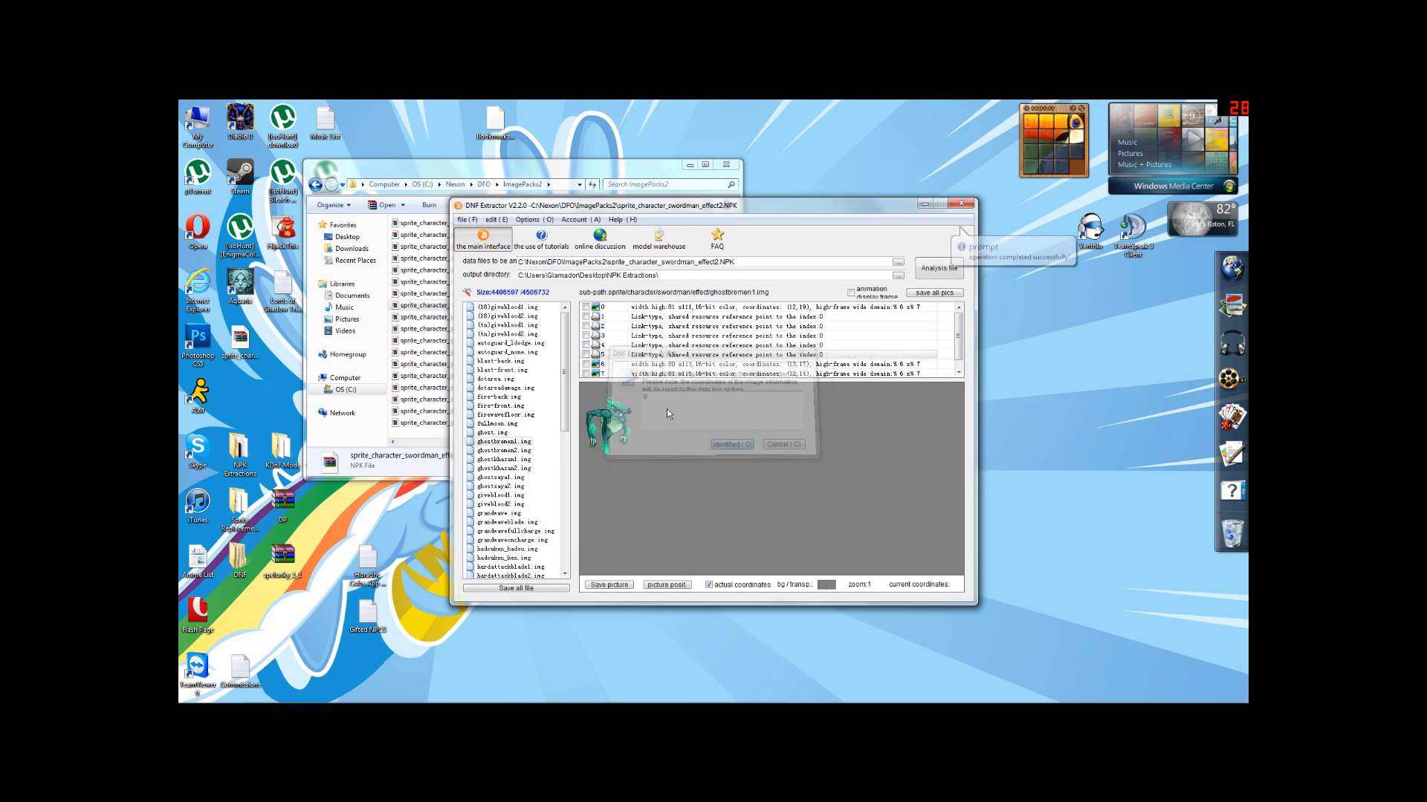
Link frames 6 and 7 of ghostbremen1.img to the same index 0 picture
{"action": "left_click", "coordinate": [623, 364]}
{"action": "right_click", "coordinate": [623, 364]}
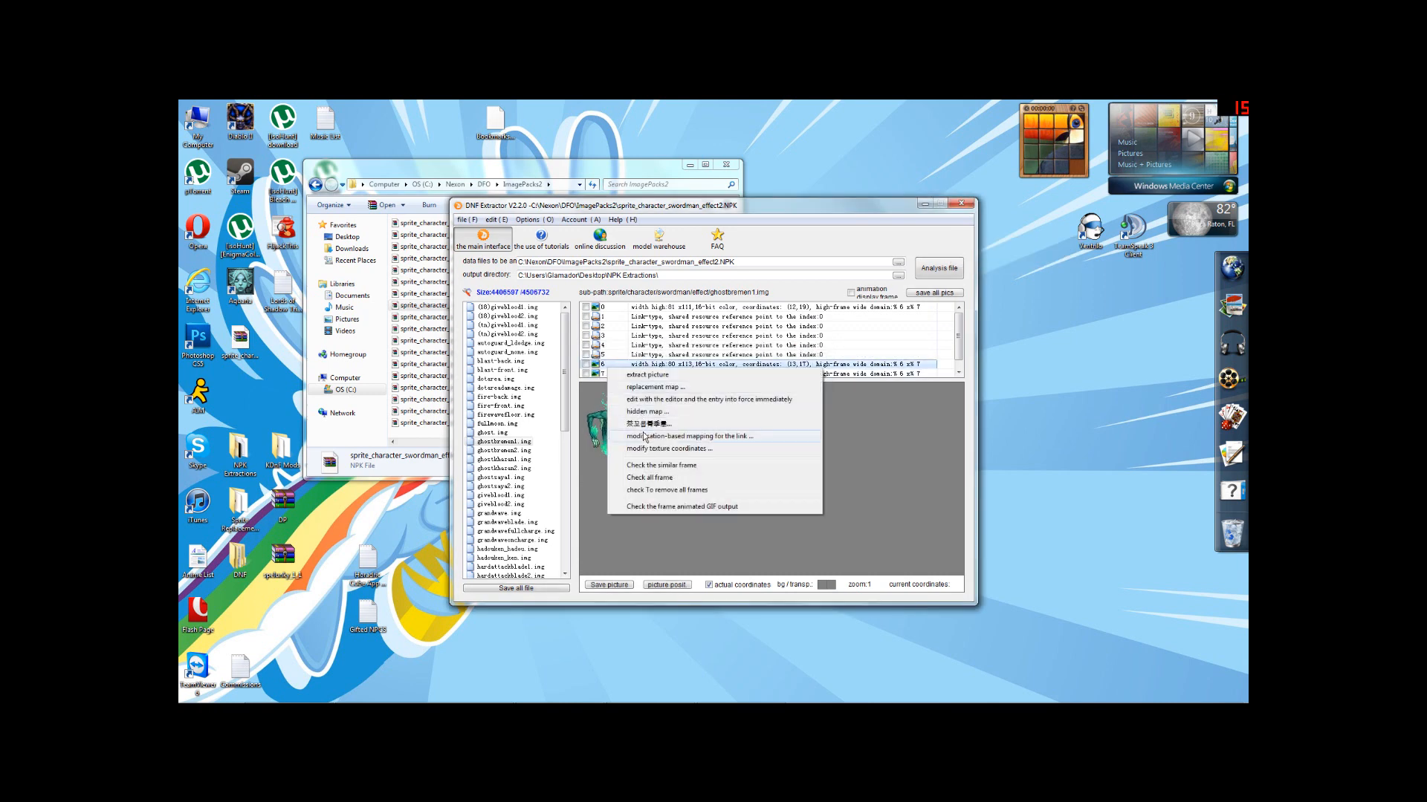
{"action": "left_click", "coordinate": [664, 436]}
{"action": "left_click", "coordinate": [732, 444]}
{"action": "left_click", "coordinate": [610, 374]}
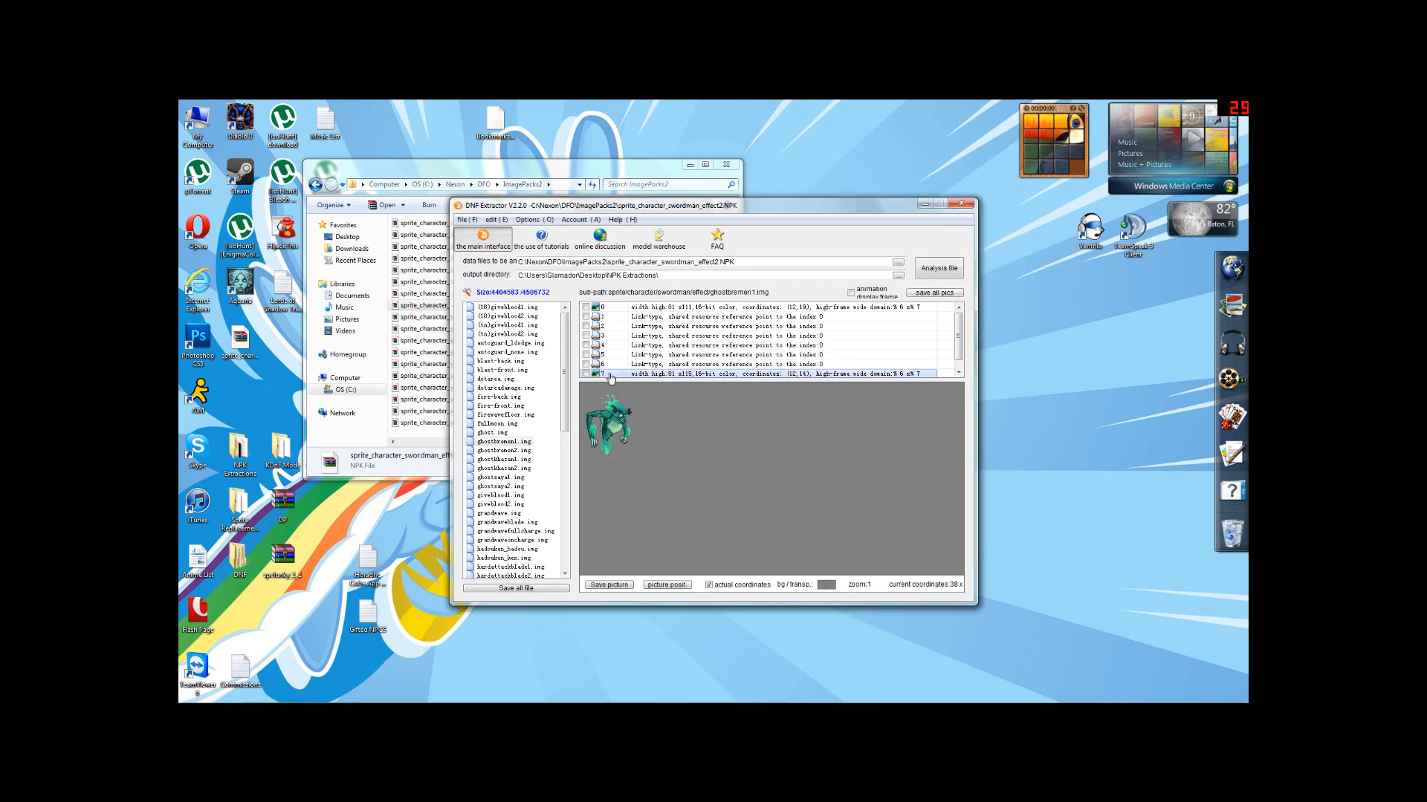
{"action": "right_click", "coordinate": [611, 374]}
{"action": "left_click", "coordinate": [654, 443]}
{"action": "left_click", "coordinate": [723, 447]}
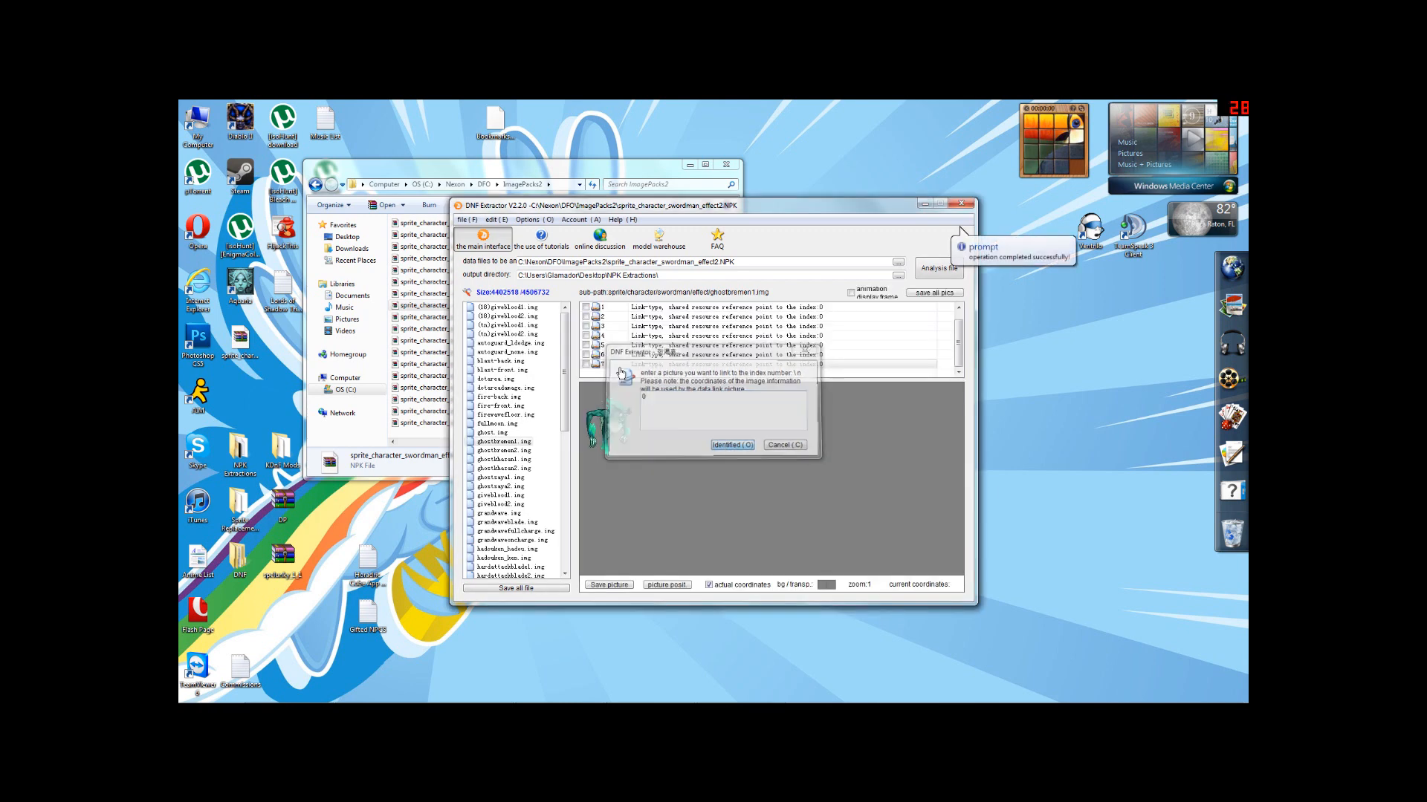
Play the linked ghostbremen1.img frames as an animation from frame 0, and stop the playback
{"action": "scroll", "coordinate": [620, 372], "scroll_direction": "up", "scroll_amount": 1}
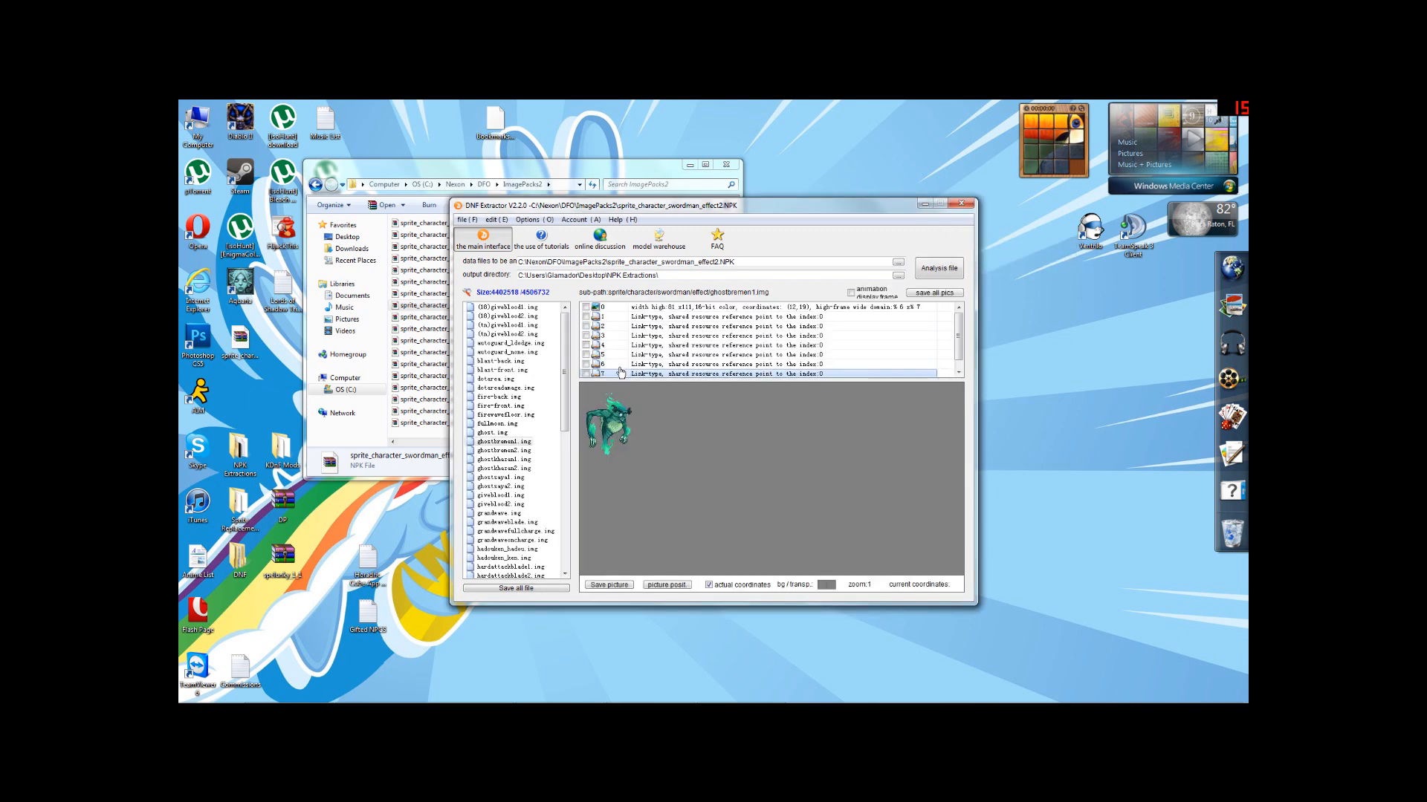
{"action": "left_click", "coordinate": [621, 307]}
{"action": "left_click", "coordinate": [851, 293]}
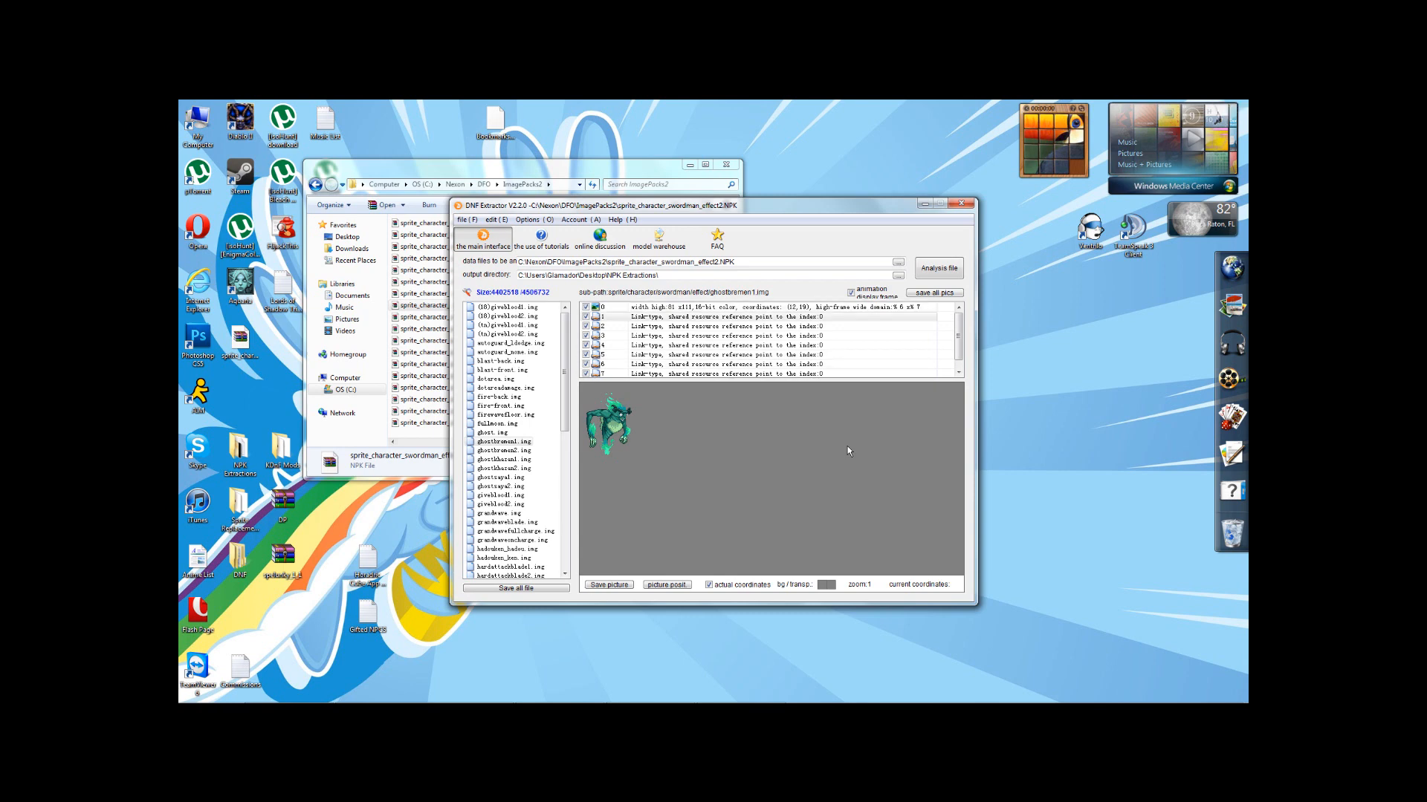
{"action": "left_click", "coordinate": [851, 293]}
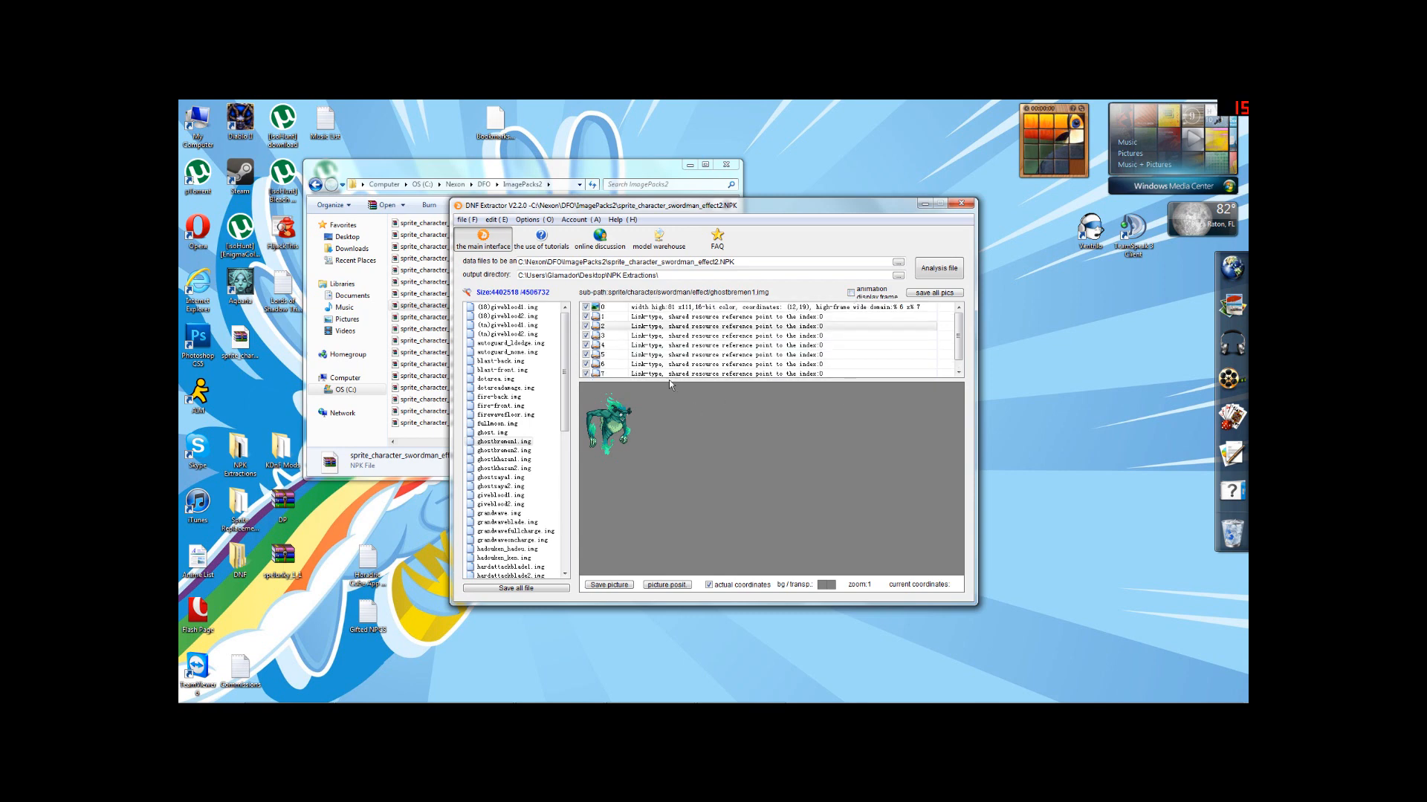
Compare frame 0 of ghostbremen1.img with its linked frames 1 and 2
{"action": "left_click", "coordinate": [622, 307]}
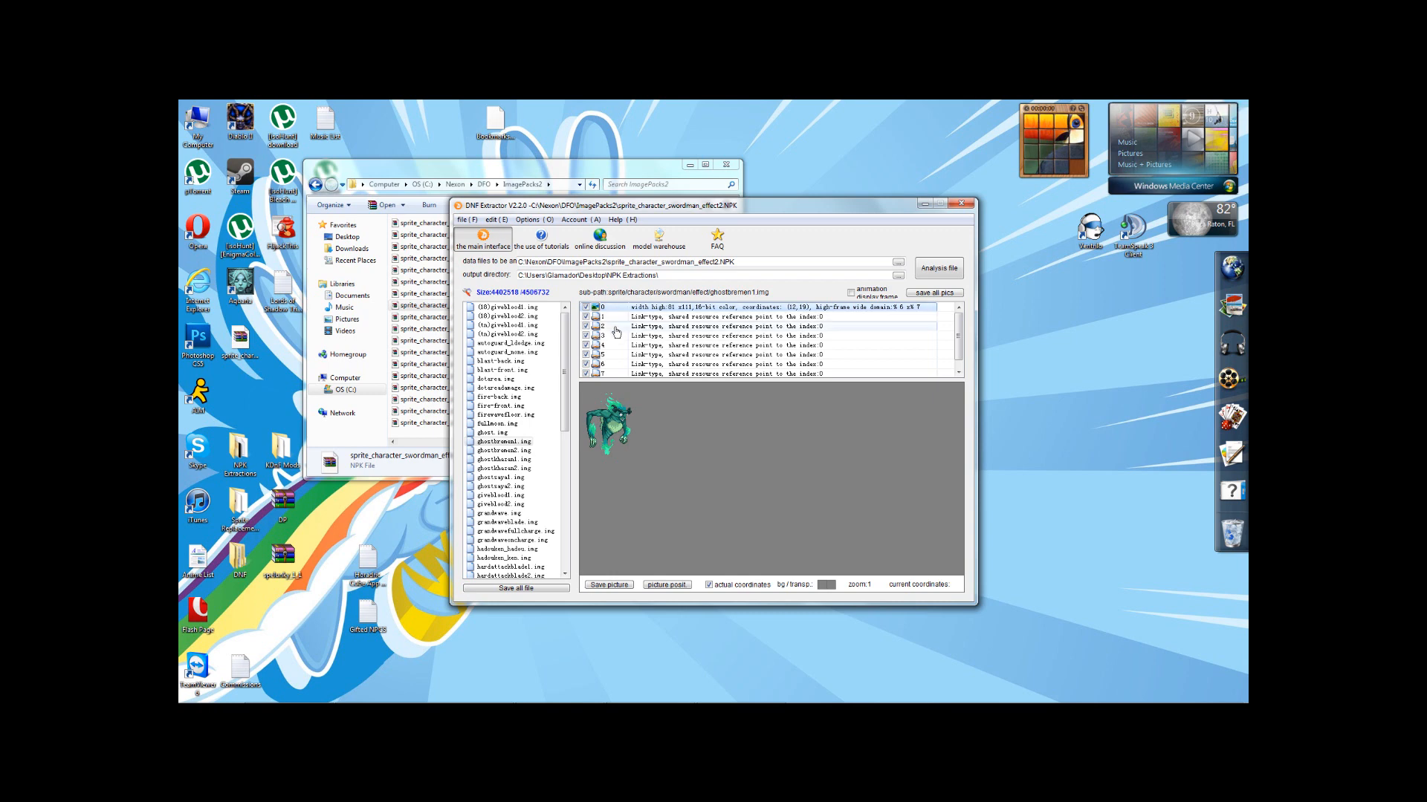
{"action": "left_click", "coordinate": [616, 327]}
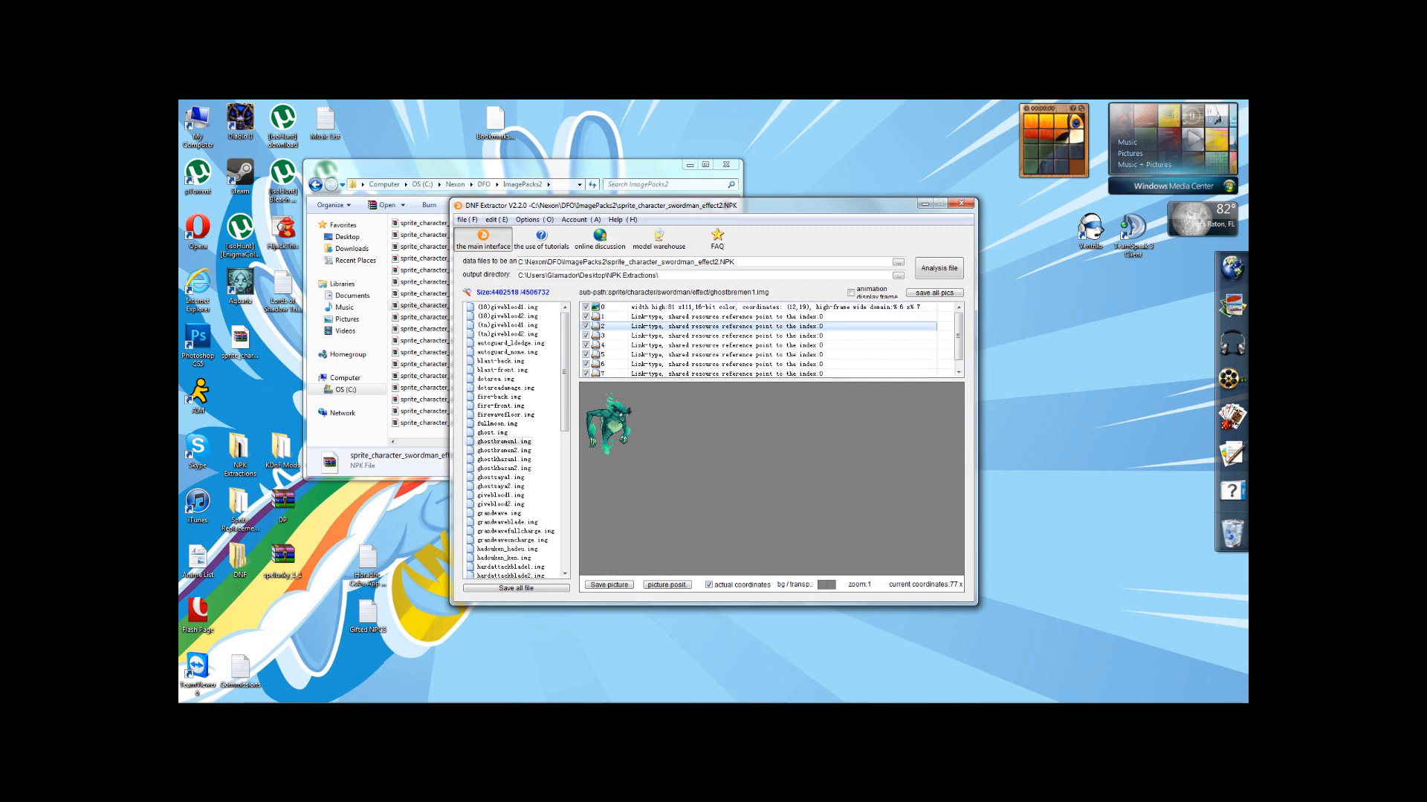
{"action": "key", "text": "Up"}
{"action": "key", "text": "Up"}
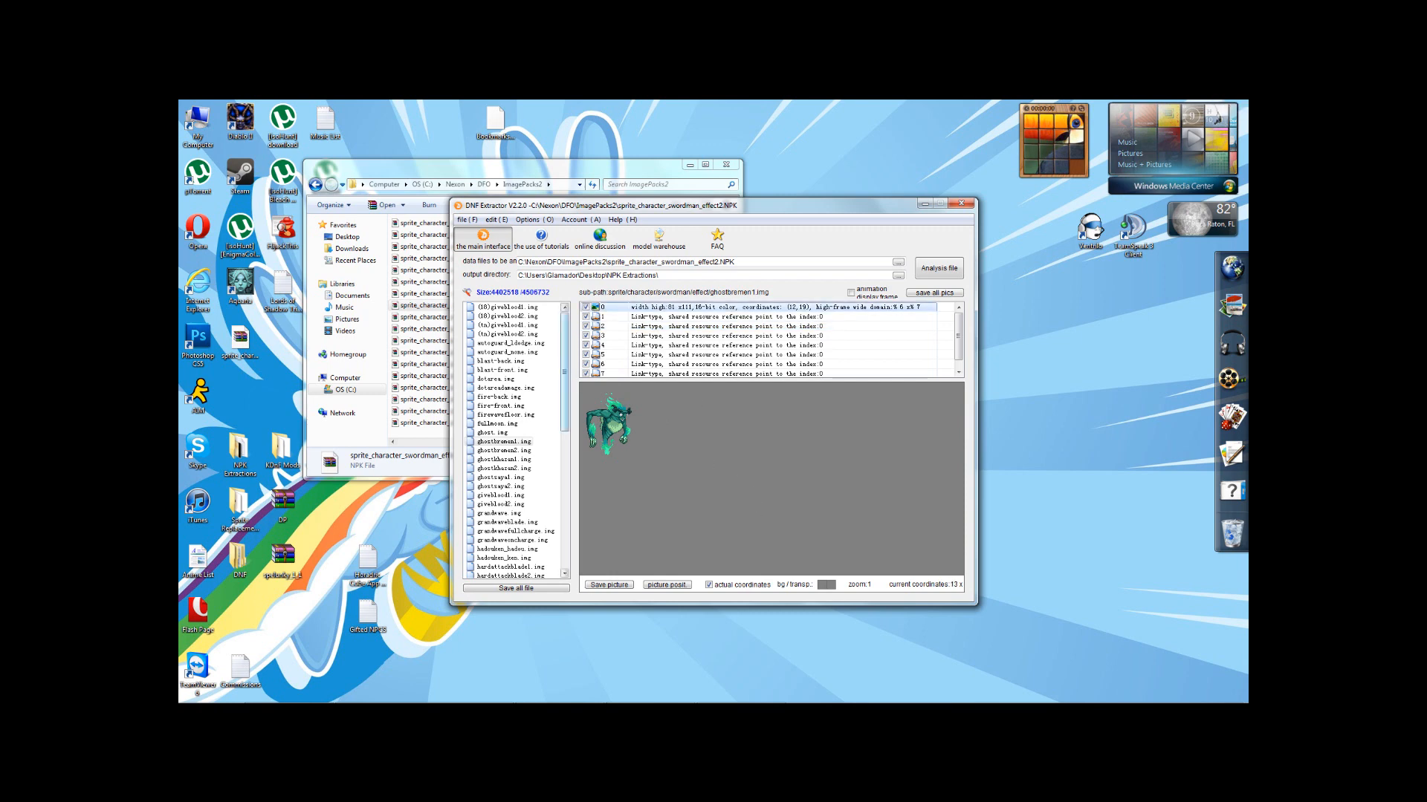
Extract the picture of frame 0 from ghostbremen1.img and close DNF Extractor
{"action": "right_click", "coordinate": [675, 309]}
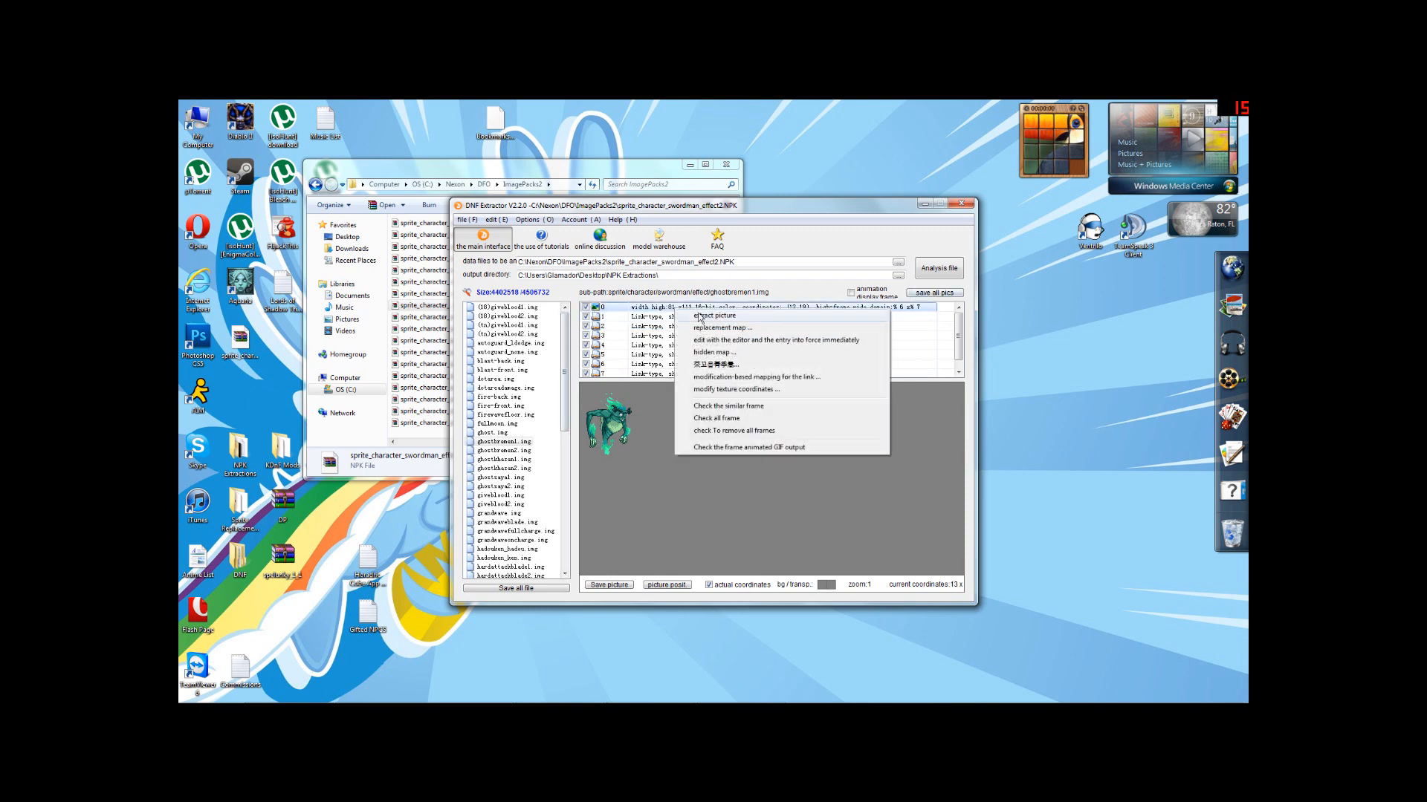
{"action": "left_click", "coordinate": [698, 317]}
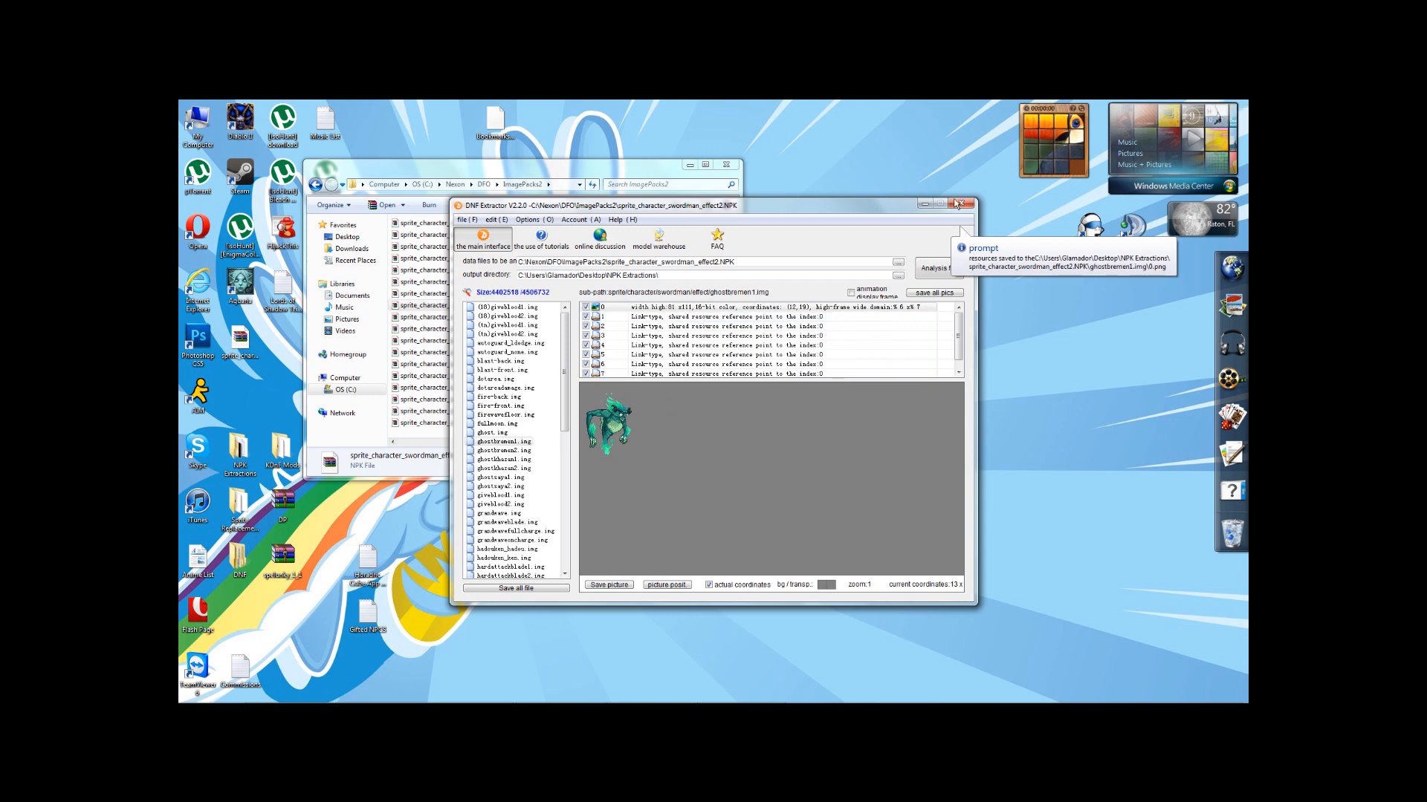
{"action": "key", "text": "alt+F4"}
{"action": "left_click", "coordinate": [759, 458]}
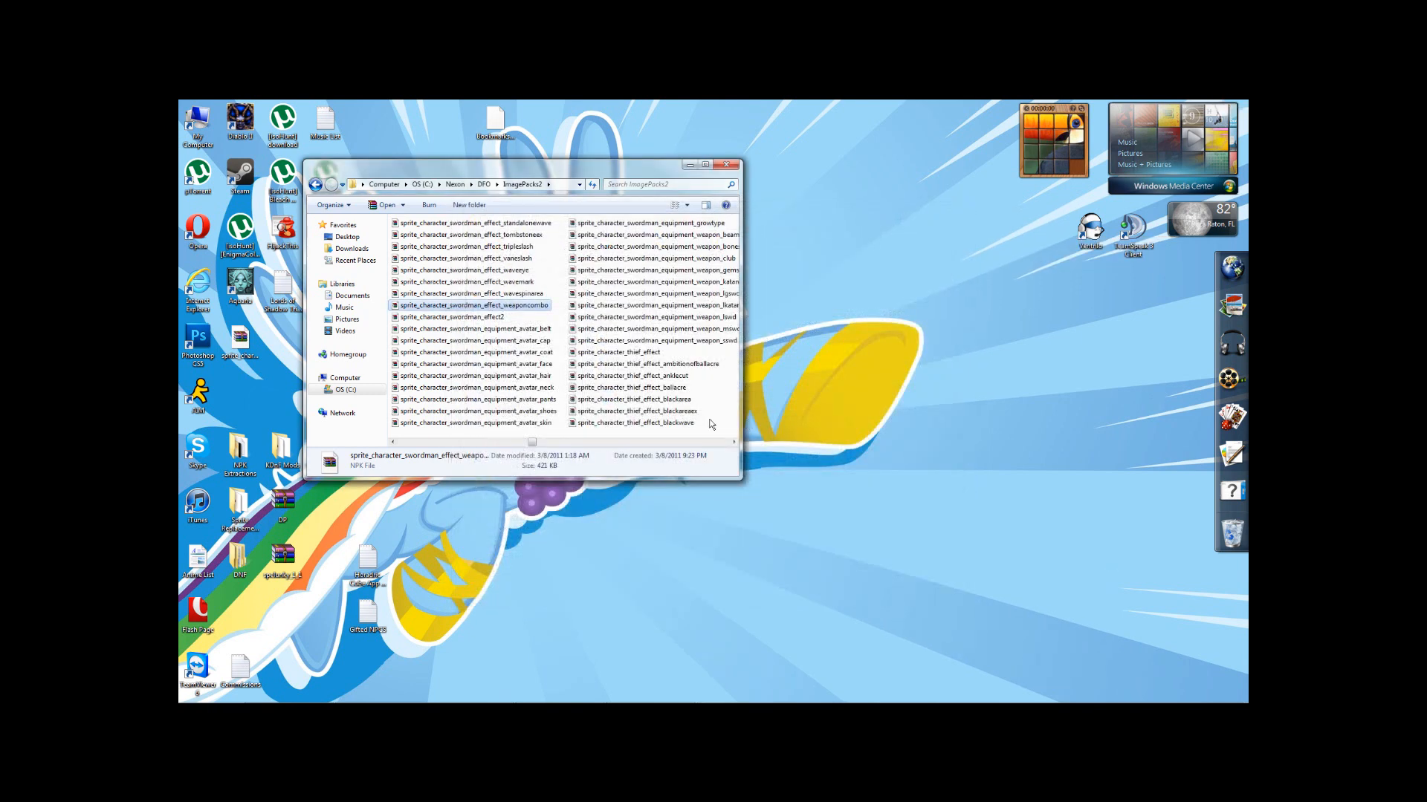
Start Photoshop and open in it the extracted picture 0 from ghostbremen1.img under sprite_character_swordman_effect2.NPK in the NPK Extractions folder
{"action": "left_click", "coordinate": [195, 348]}
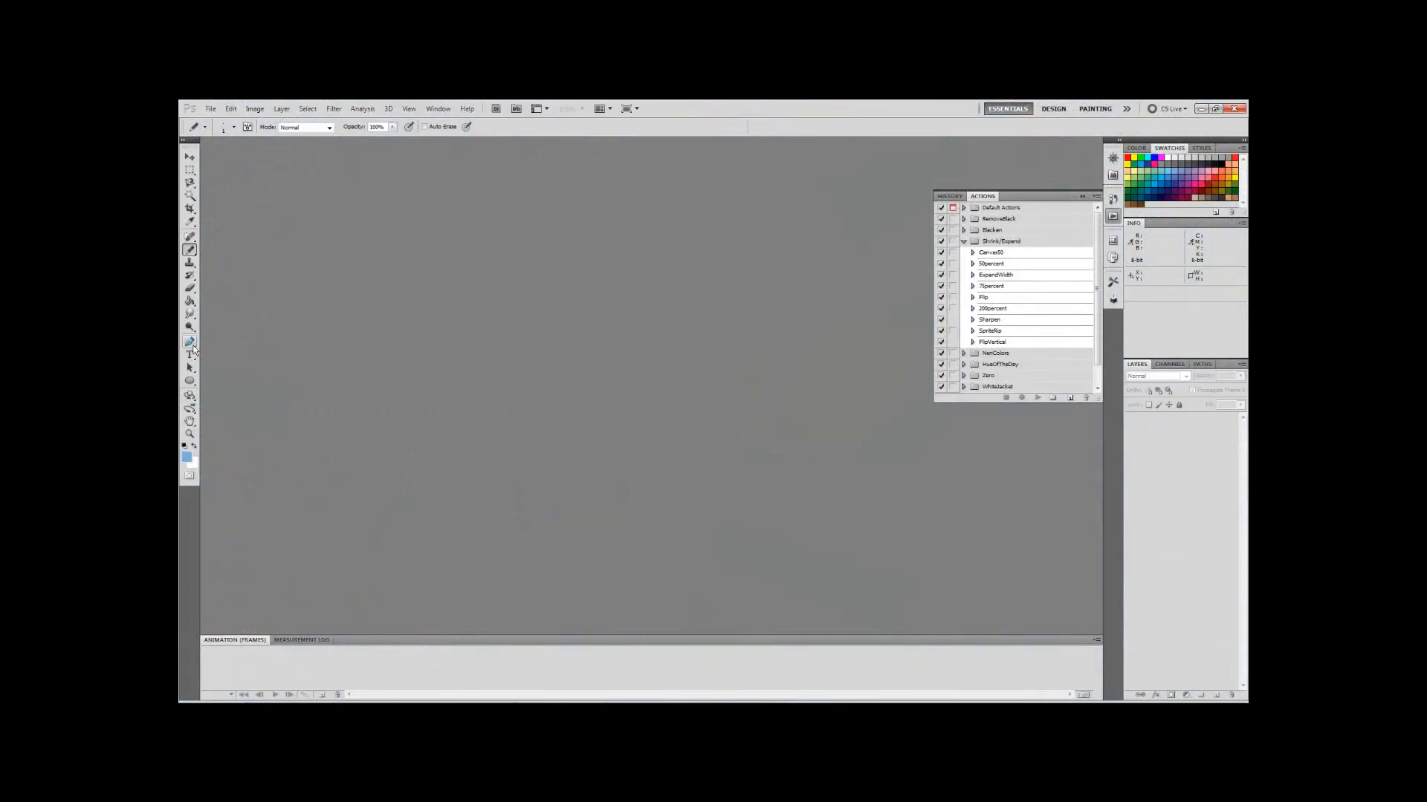
{"action": "mouse_move", "coordinate": [419, 688]}
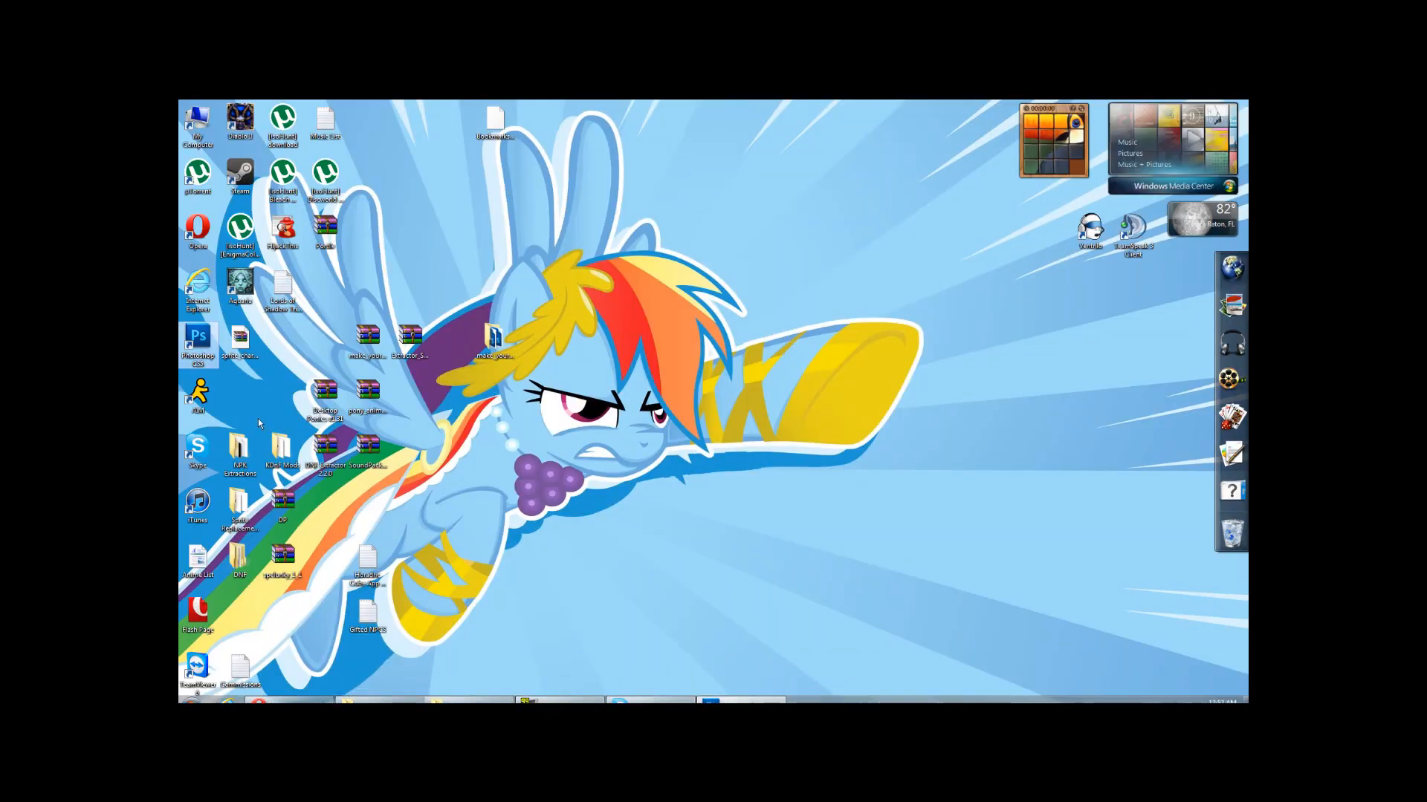
{"action": "double_click", "coordinate": [240, 449]}
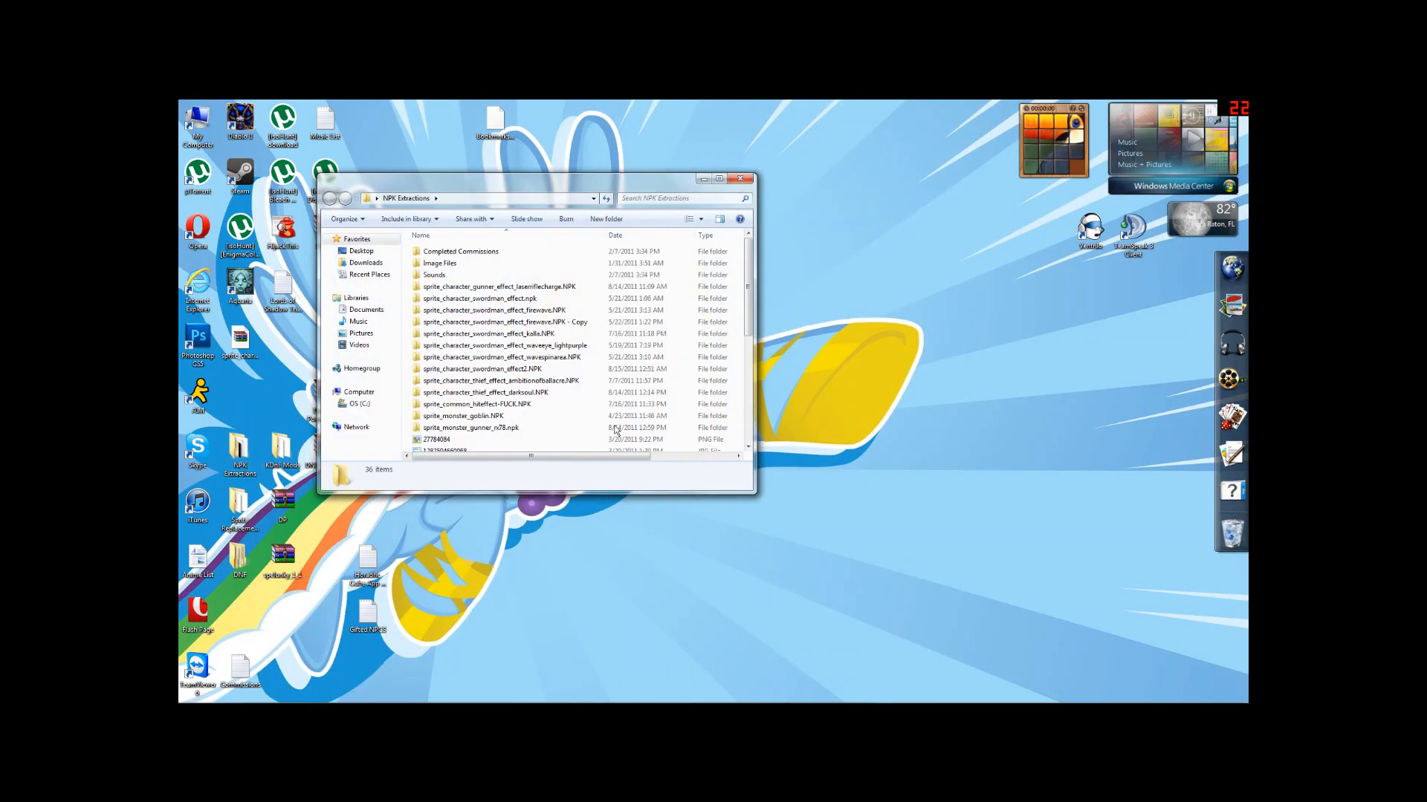
{"action": "left_click_drag", "start_coordinate": [485, 187], "coordinate": [697, 192]}
{"action": "double_click", "coordinate": [684, 305]}
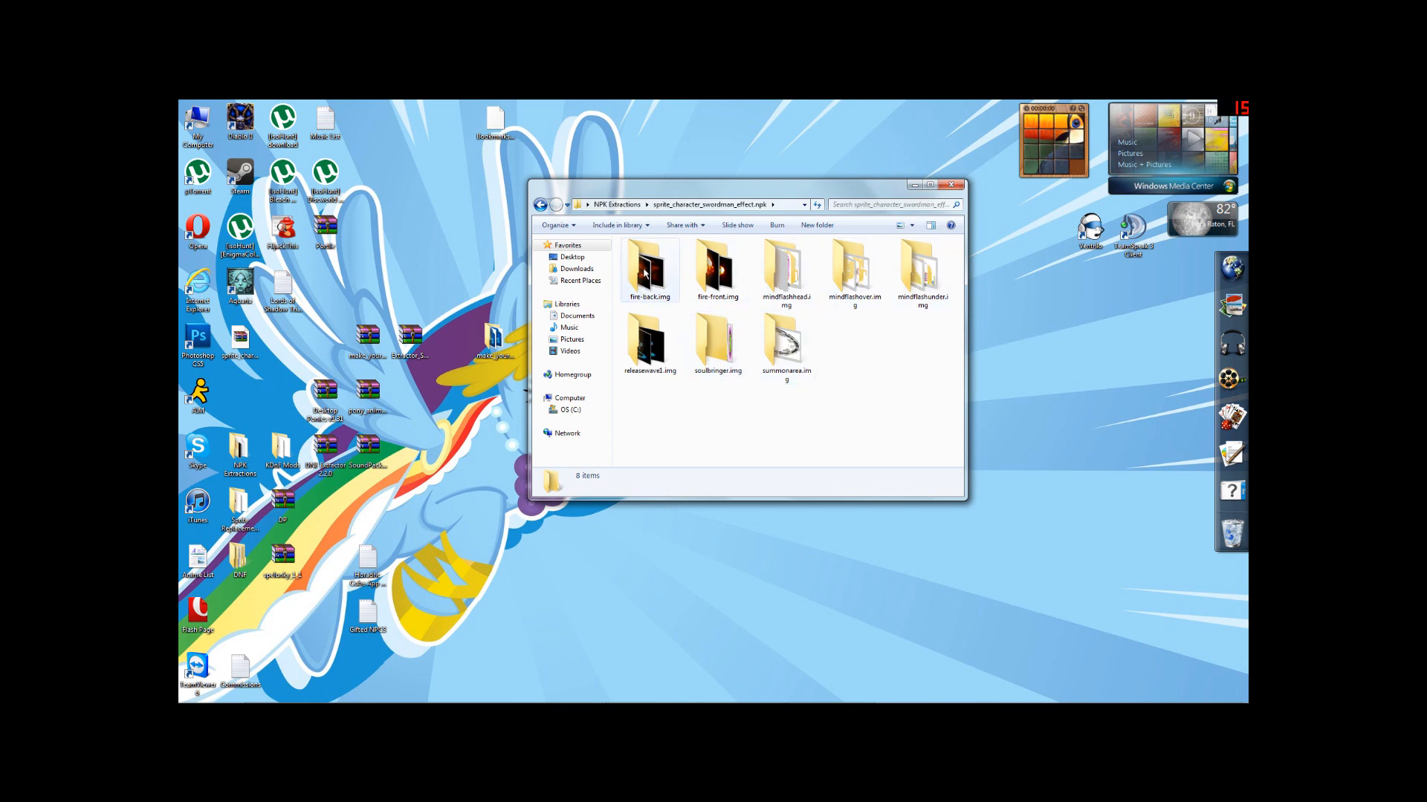
{"action": "left_click", "coordinate": [540, 205]}
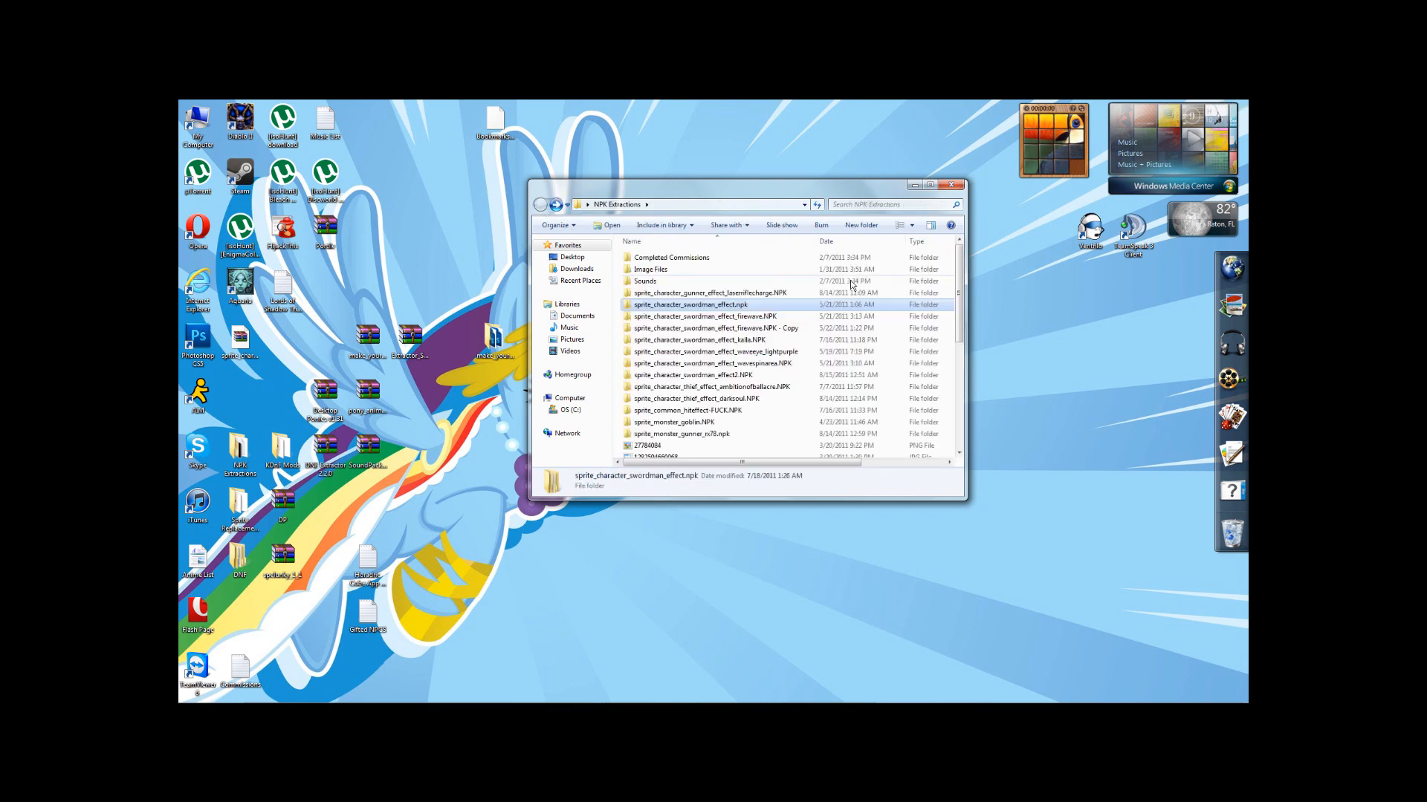
{"action": "left_click", "coordinate": [650, 377]}
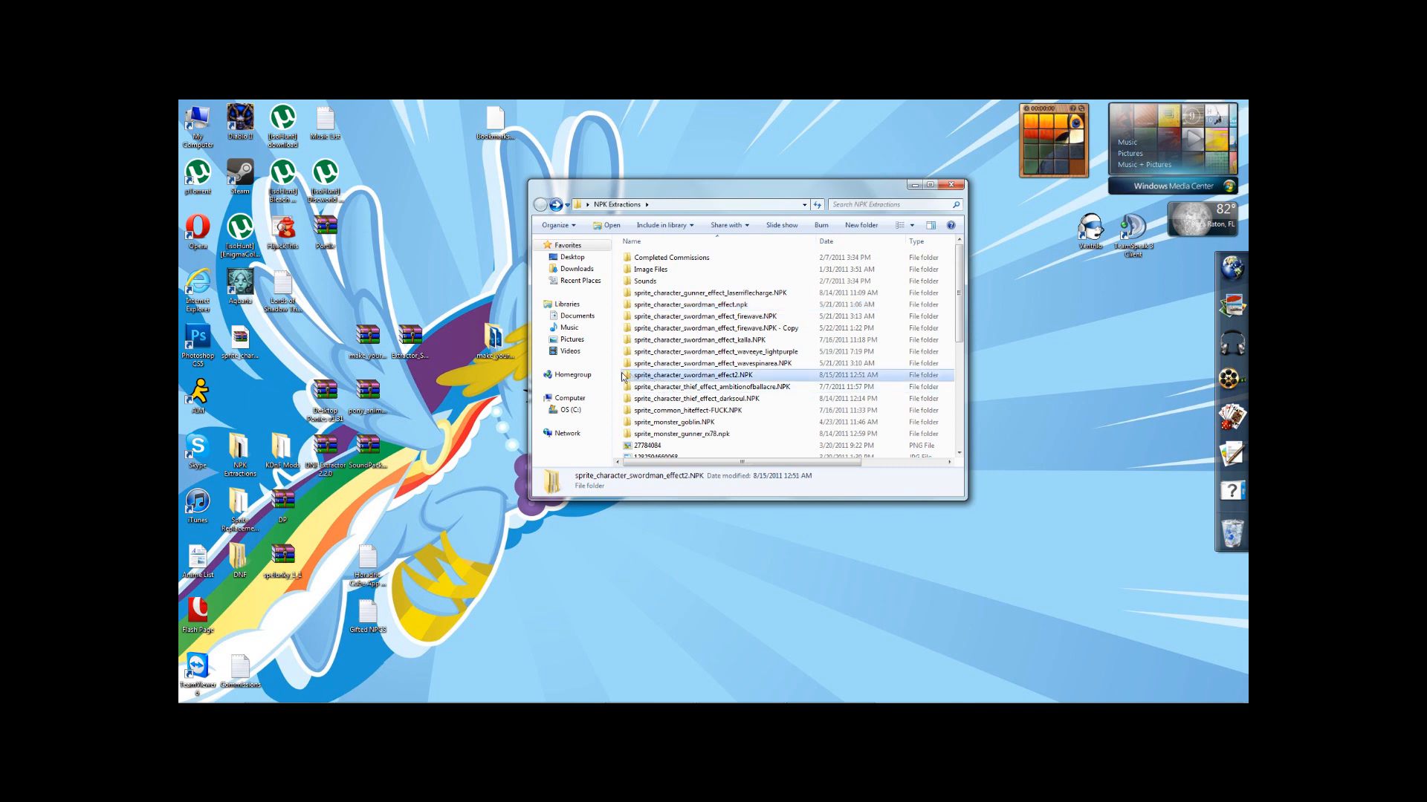
{"action": "double_click", "coordinate": [739, 376]}
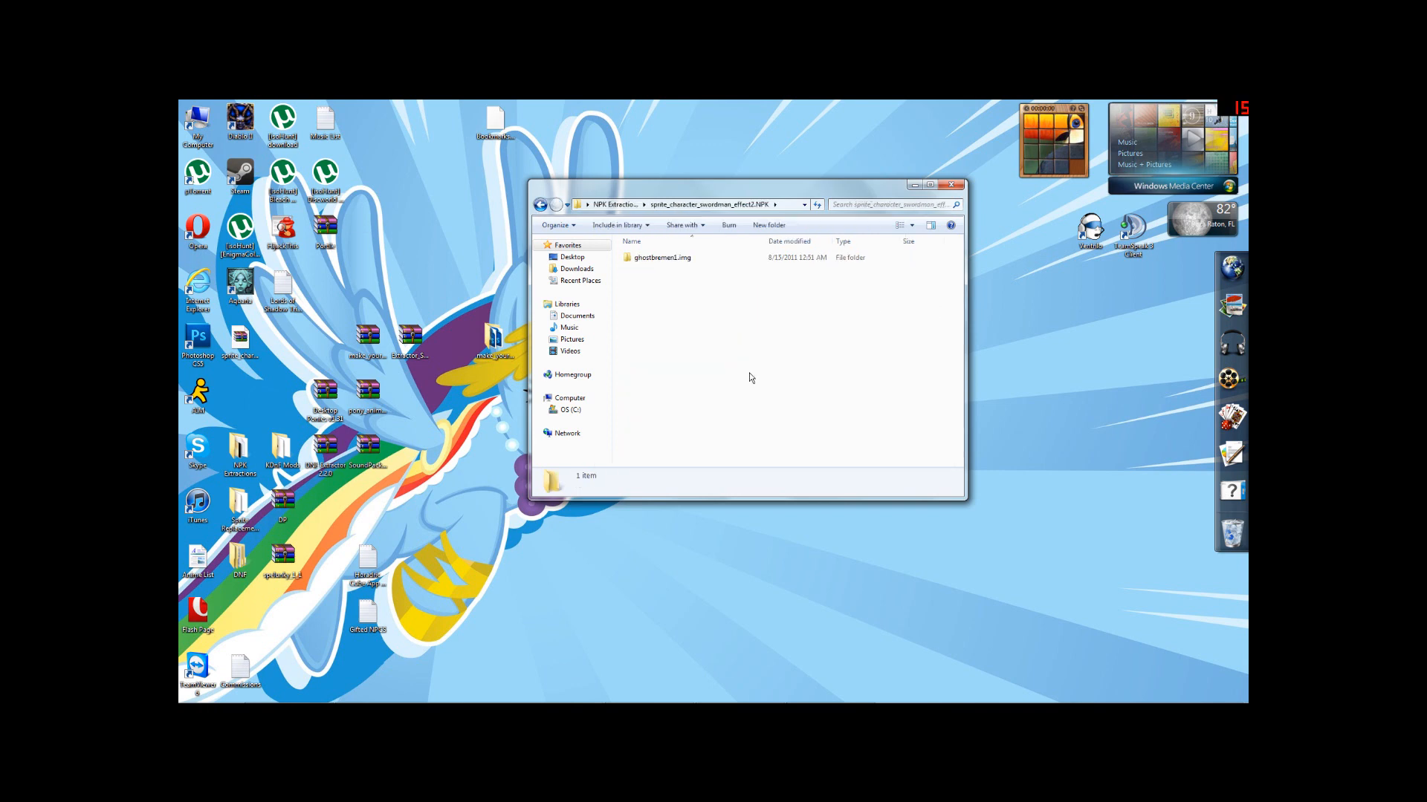
{"action": "double_click", "coordinate": [660, 257]}
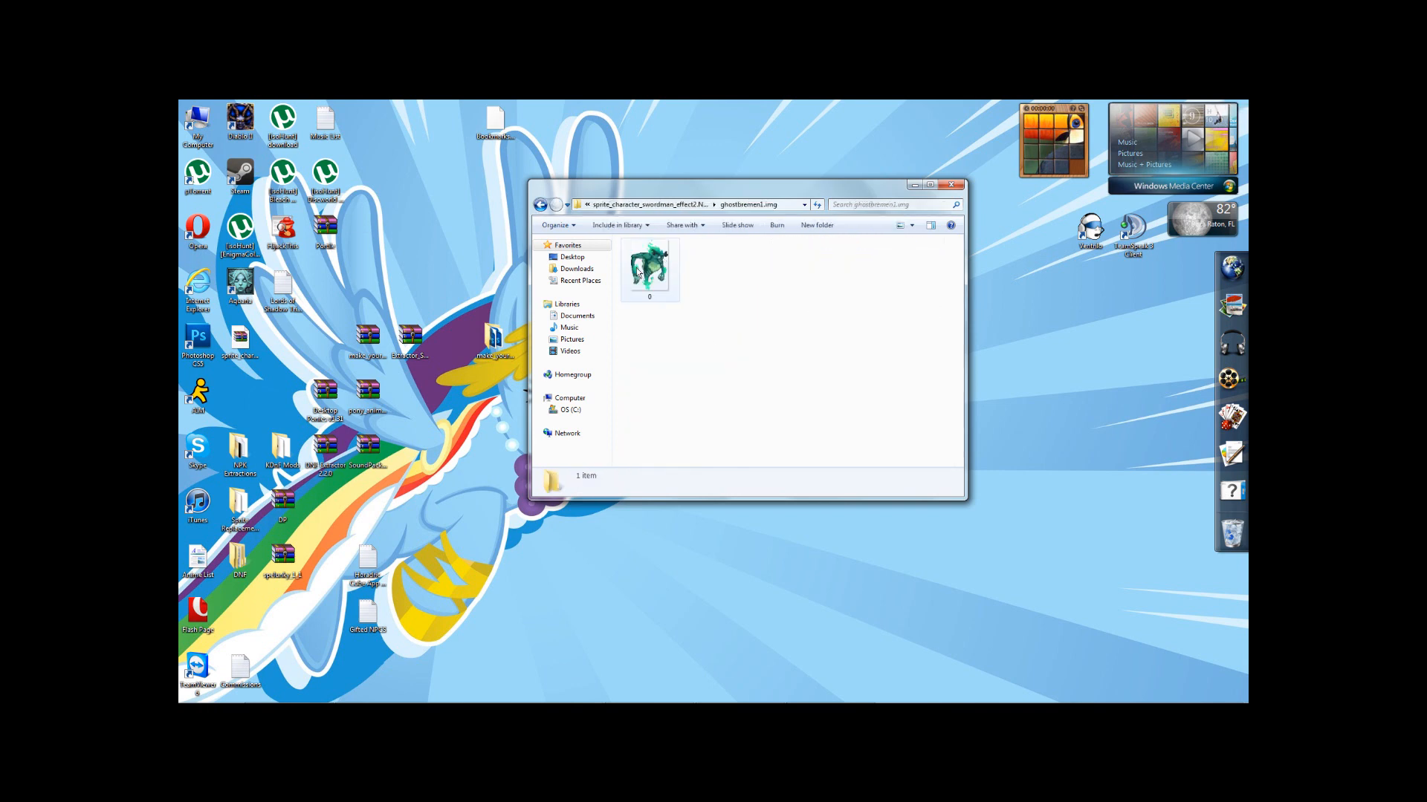
{"action": "left_click", "coordinate": [636, 300]}
{"action": "left_click_drag", "start_coordinate": [636, 301], "coordinate": [198, 338]}
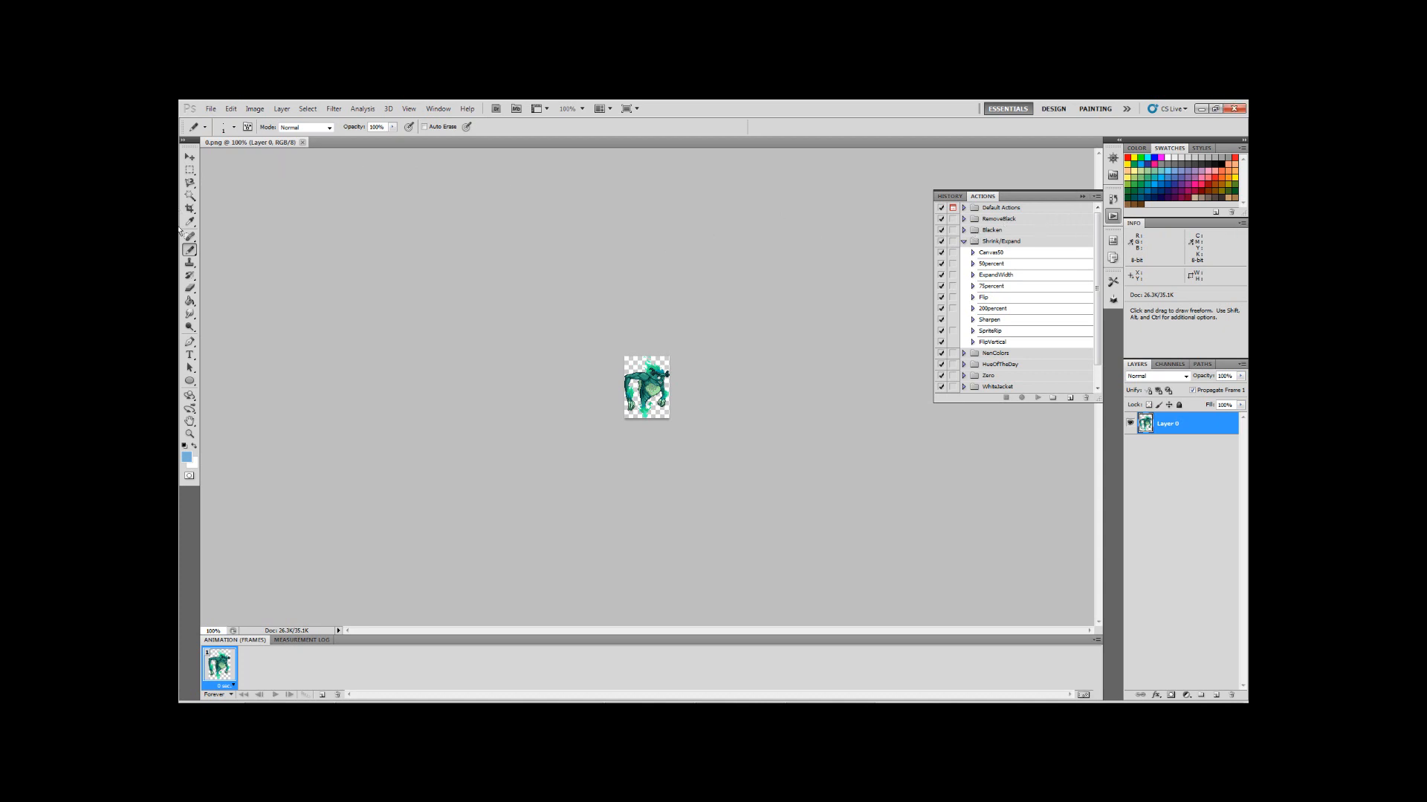
Switch to the Brush tool and set its blending mode to Hue
{"action": "right_click", "coordinate": [189, 251]}
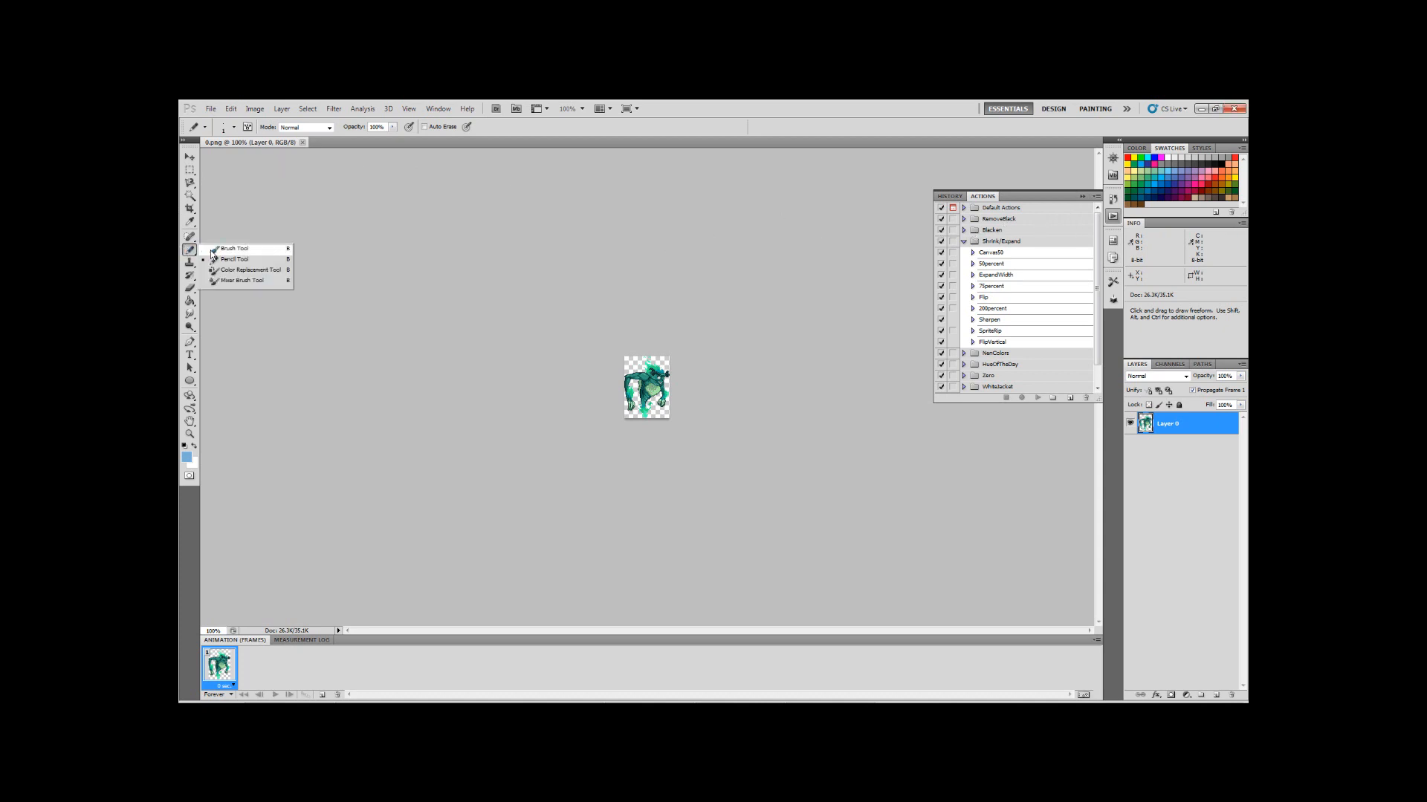
{"action": "left_click", "coordinate": [212, 251]}
{"action": "left_click", "coordinate": [312, 128]}
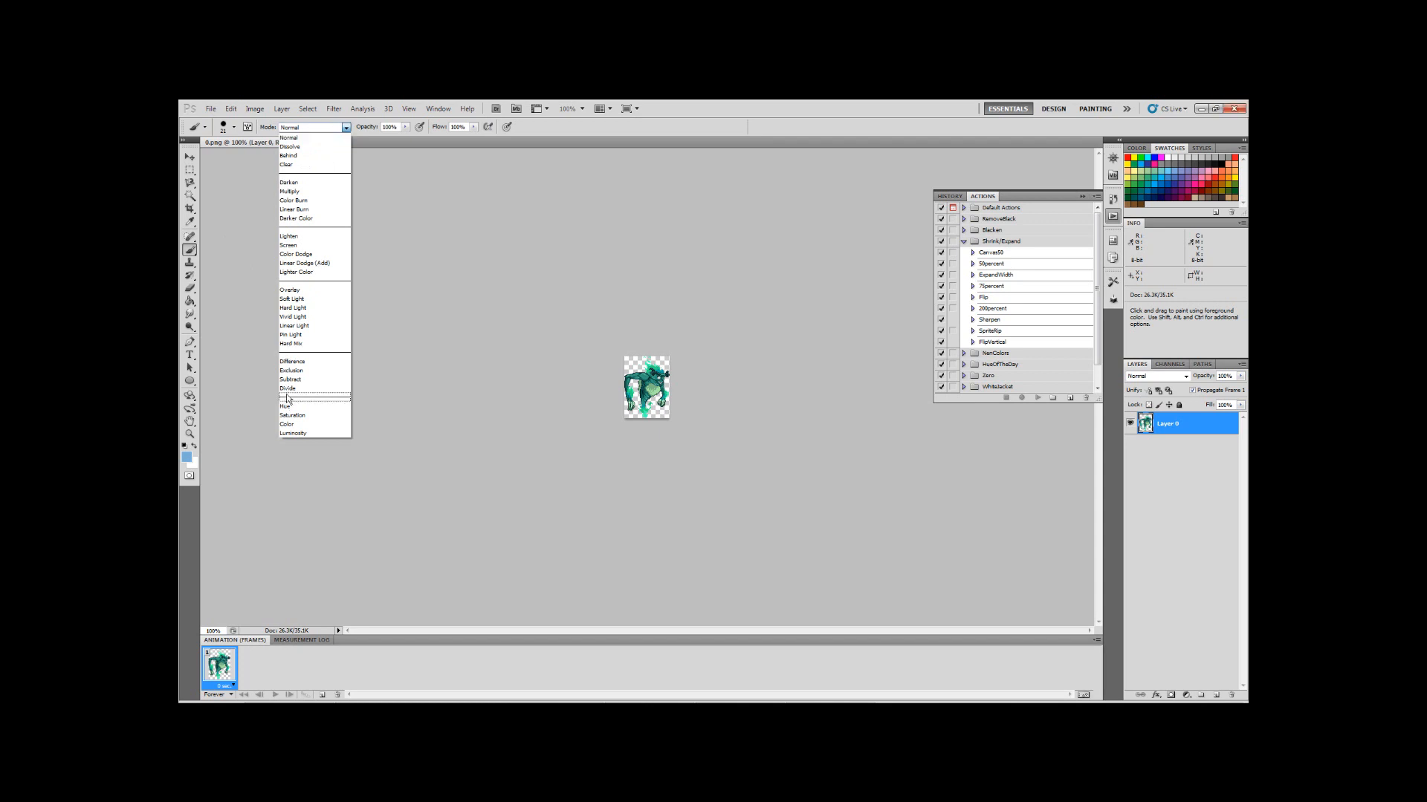
{"action": "left_click", "coordinate": [286, 406]}
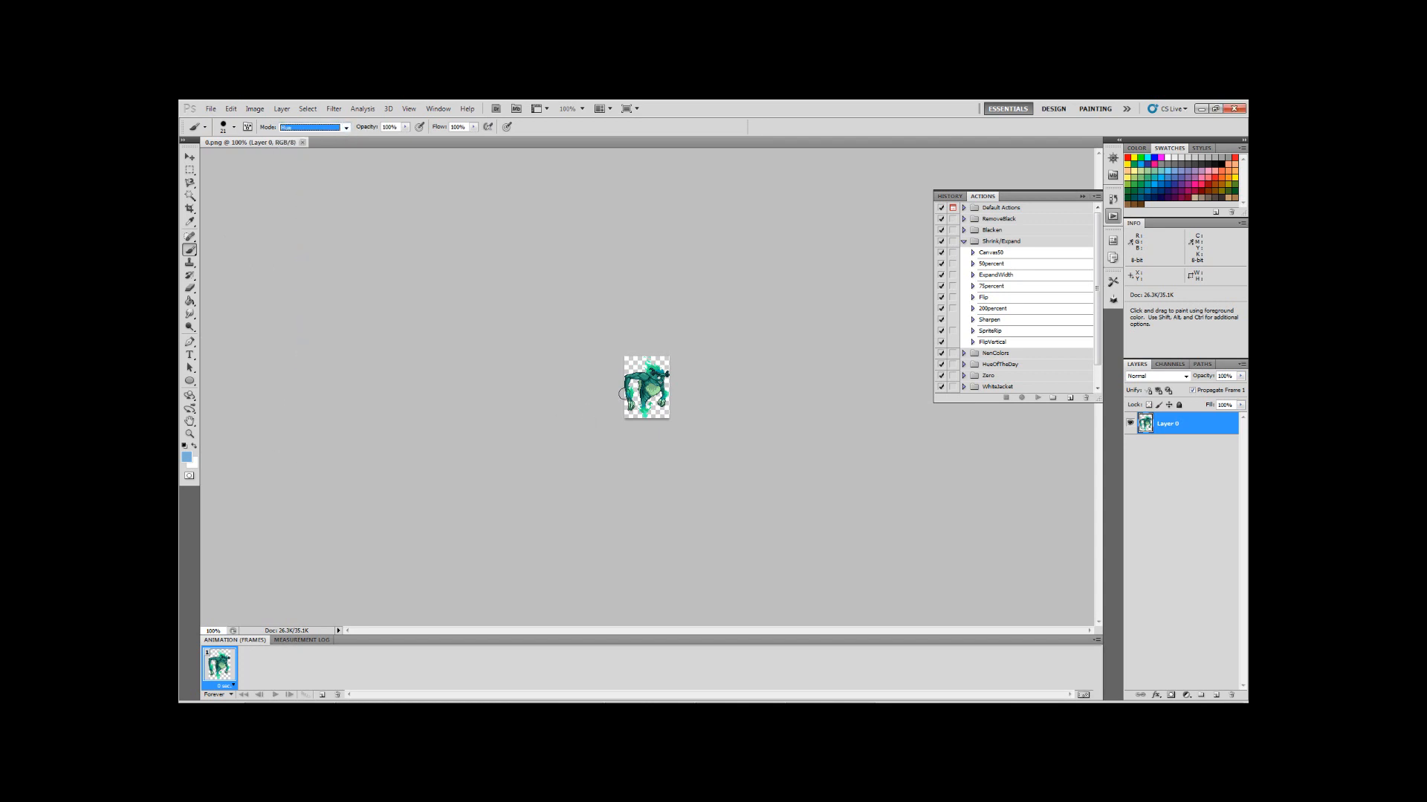
Try recolouring the sprite by painting over it with a teal sampled from its body, and revert the image
{"action": "left_click", "coordinate": [651, 377], "text": "alt"}
{"action": "mouse_move", "coordinate": [625, 386]}
{"action": "left_mouse_down"}
{"action": "mouse_move", "coordinate": [654, 375]}
{"action": "mouse_move", "coordinate": [631, 409]}
{"action": "mouse_move", "coordinate": [646, 364]}
{"action": "mouse_move", "coordinate": [621, 394]}
{"action": "mouse_move", "coordinate": [657, 368]}
{"action": "mouse_move", "coordinate": [634, 414]}
{"action": "mouse_move", "coordinate": [633, 362]}
{"action": "mouse_move", "coordinate": [690, 375]}
{"action": "left_mouse_up"}
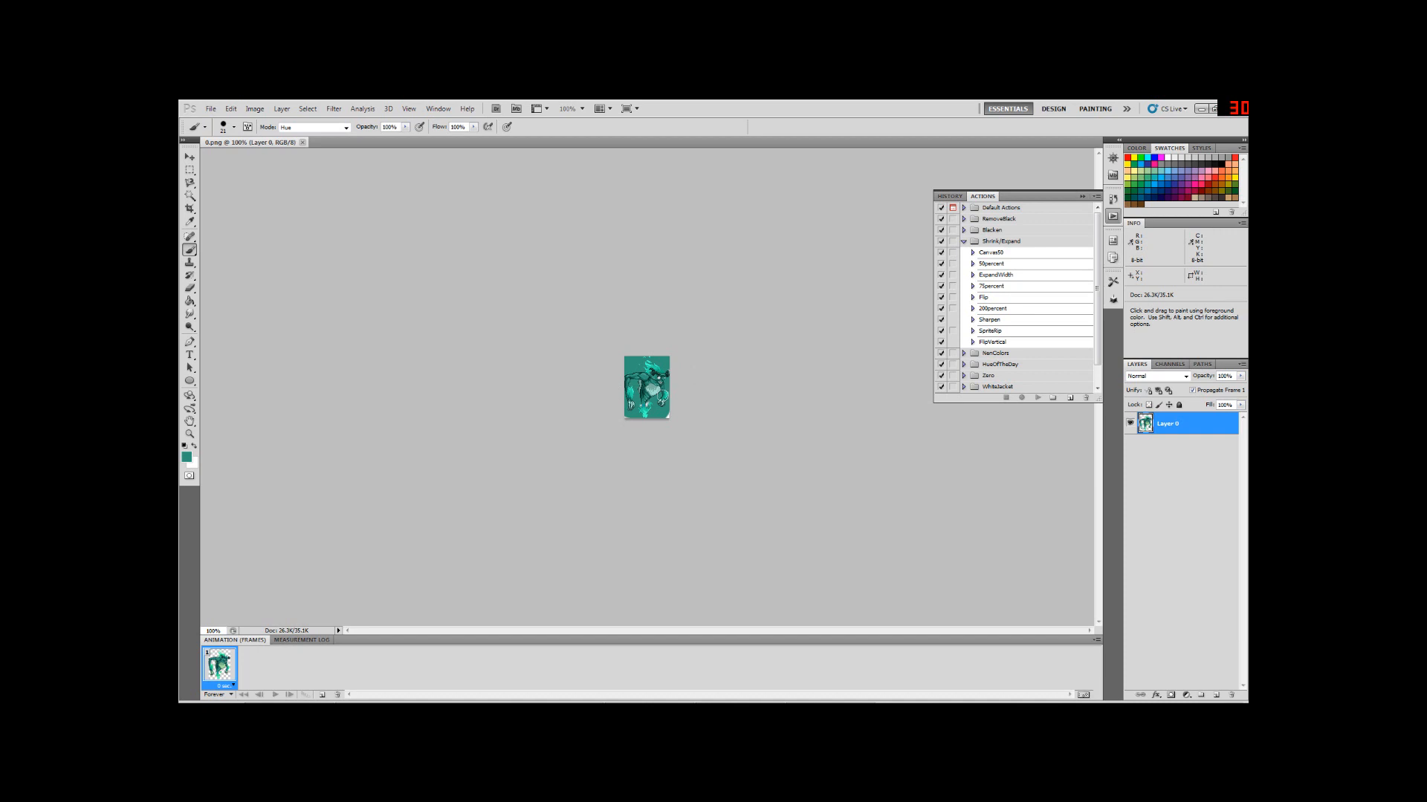
{"action": "left_click", "coordinate": [640, 396]}
{"action": "key", "text": "F12"}
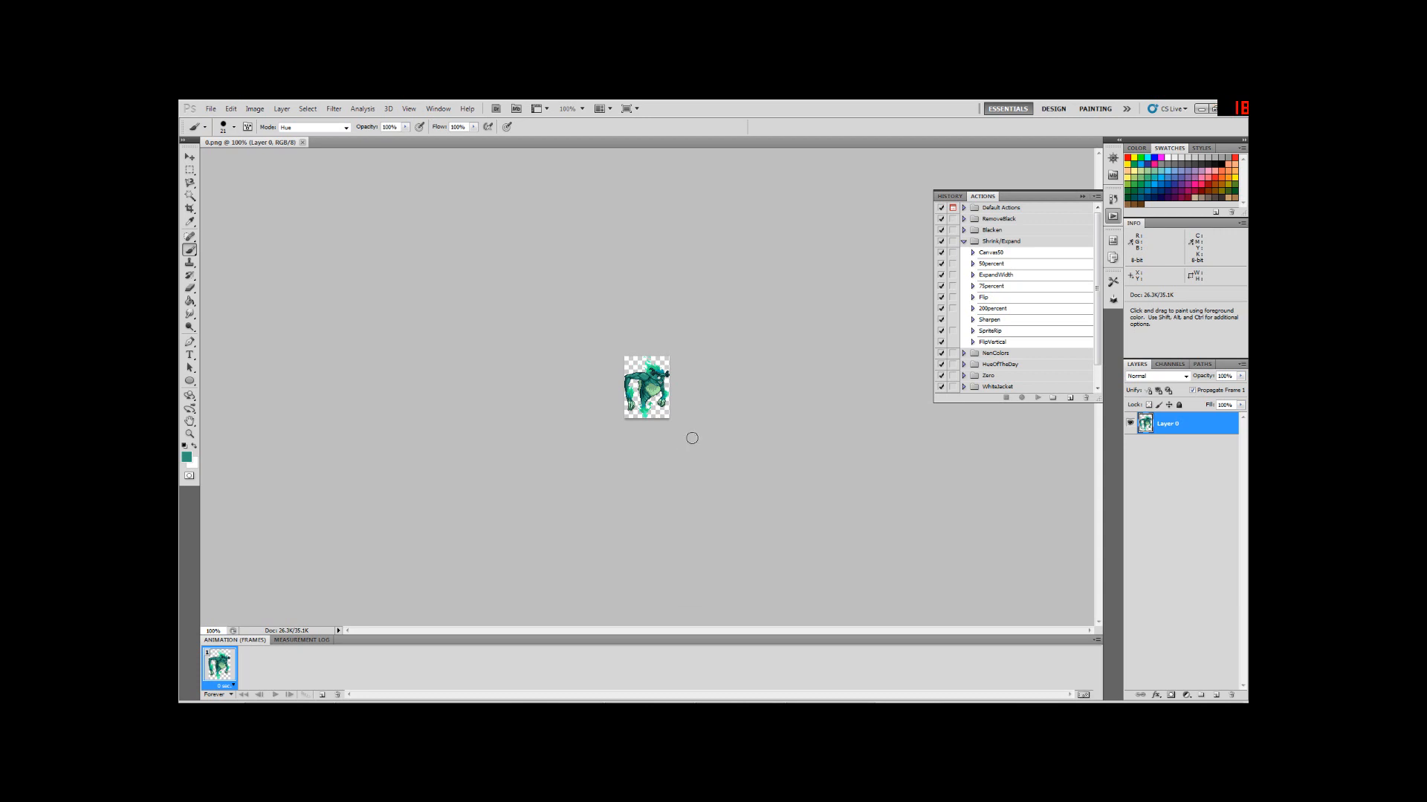
Add a Color Overlay effect to Layer 0 and set its blend mode to Hue
{"action": "left_click", "coordinate": [965, 243]}
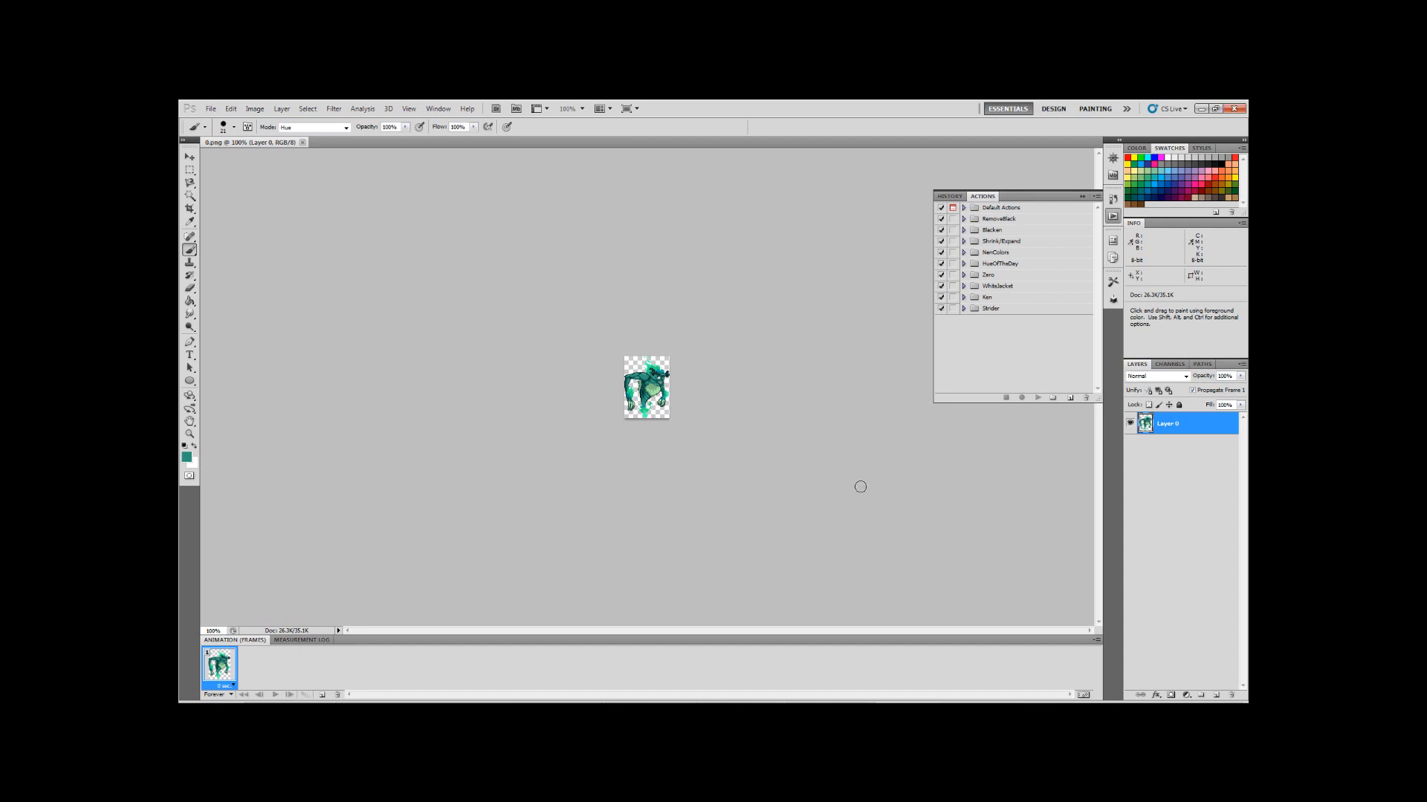
{"action": "right_click", "coordinate": [1148, 428]}
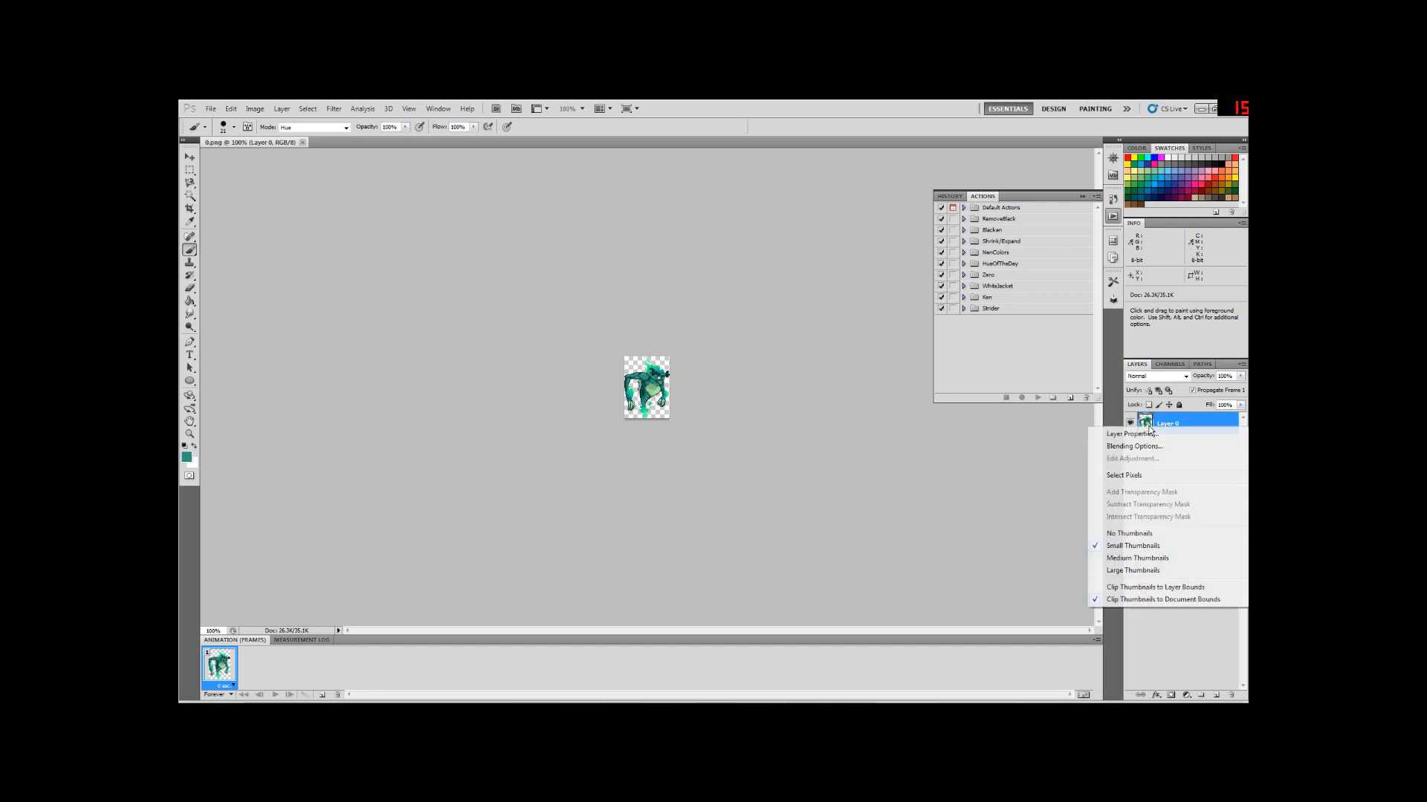
{"action": "left_click", "coordinate": [1170, 418]}
{"action": "right_click", "coordinate": [1169, 418]}
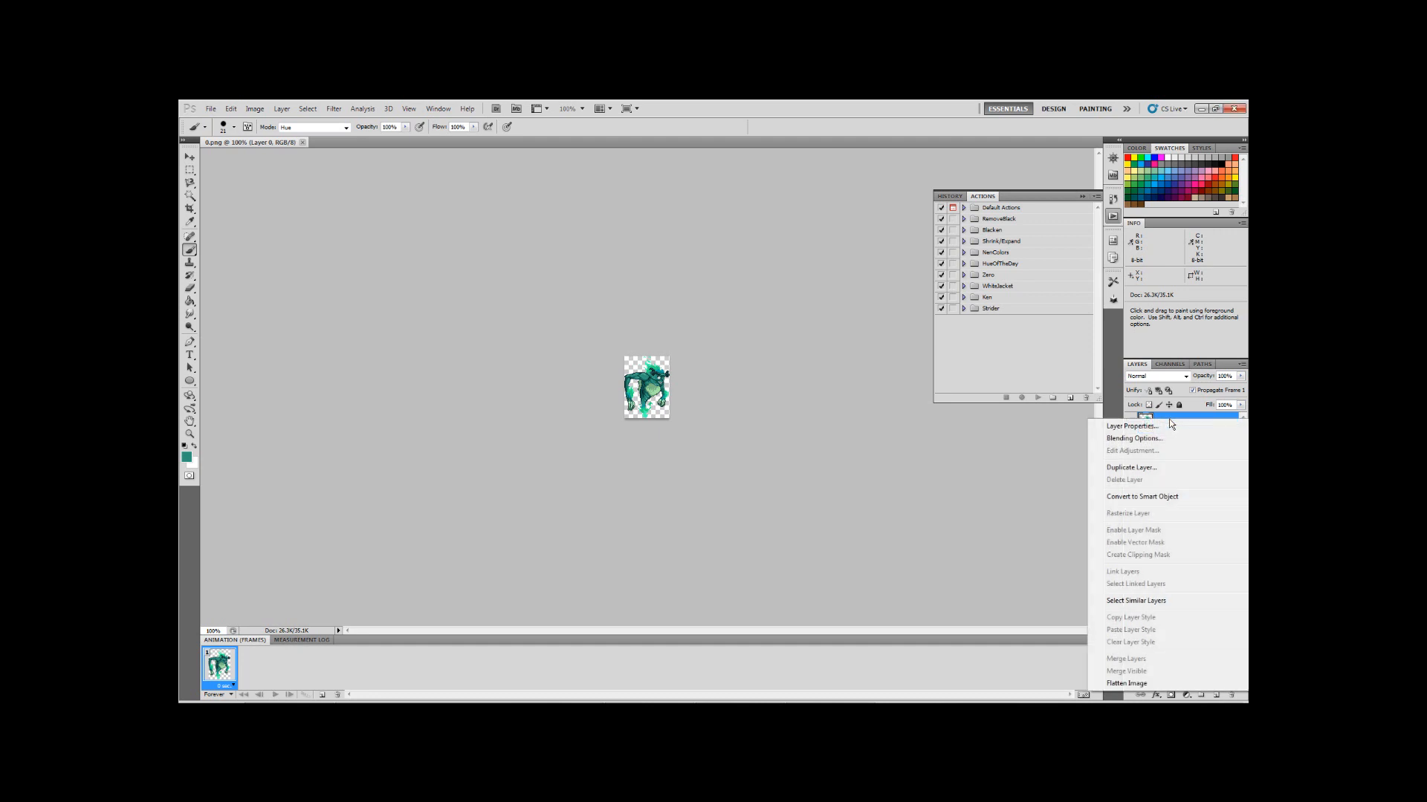
{"action": "left_click", "coordinate": [1131, 439]}
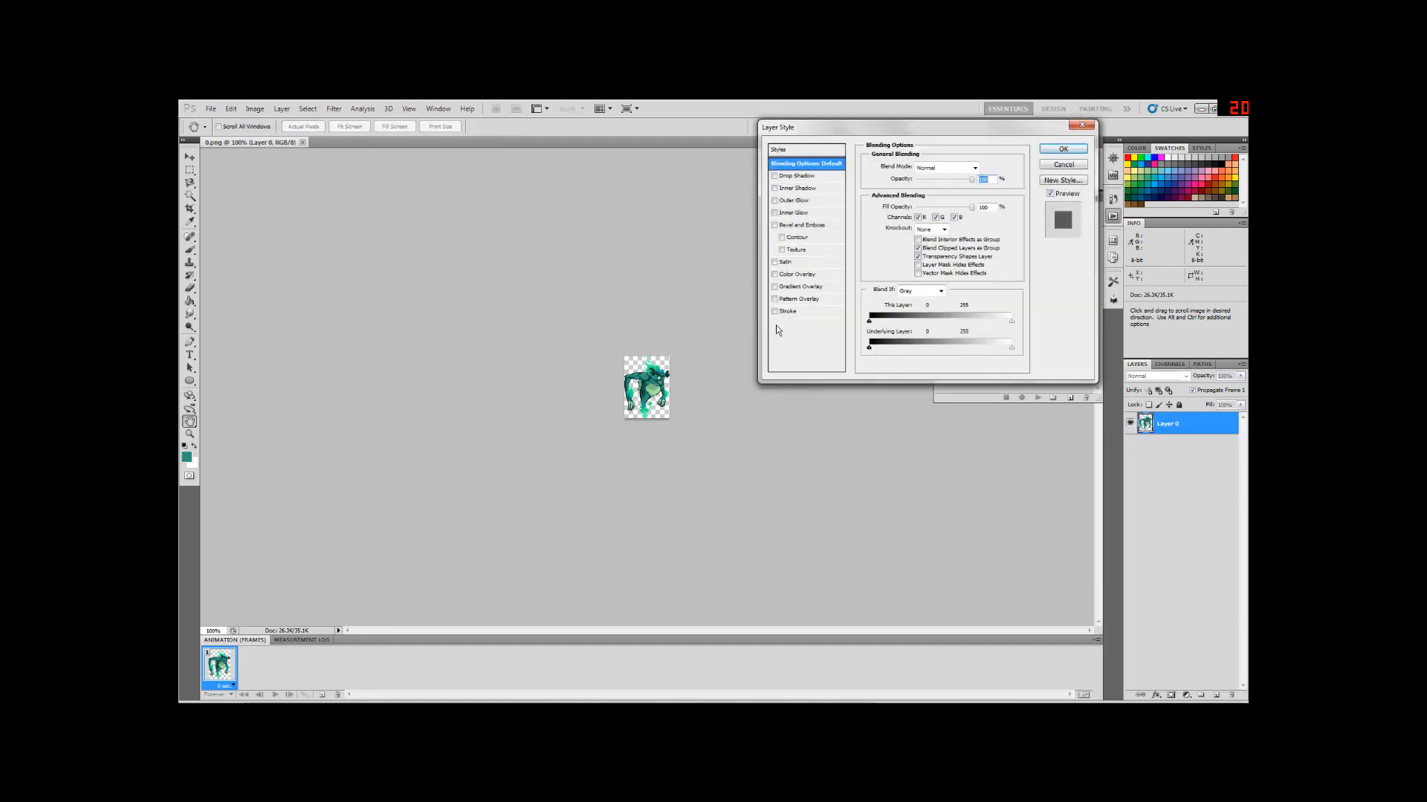
{"action": "left_click", "coordinate": [785, 274]}
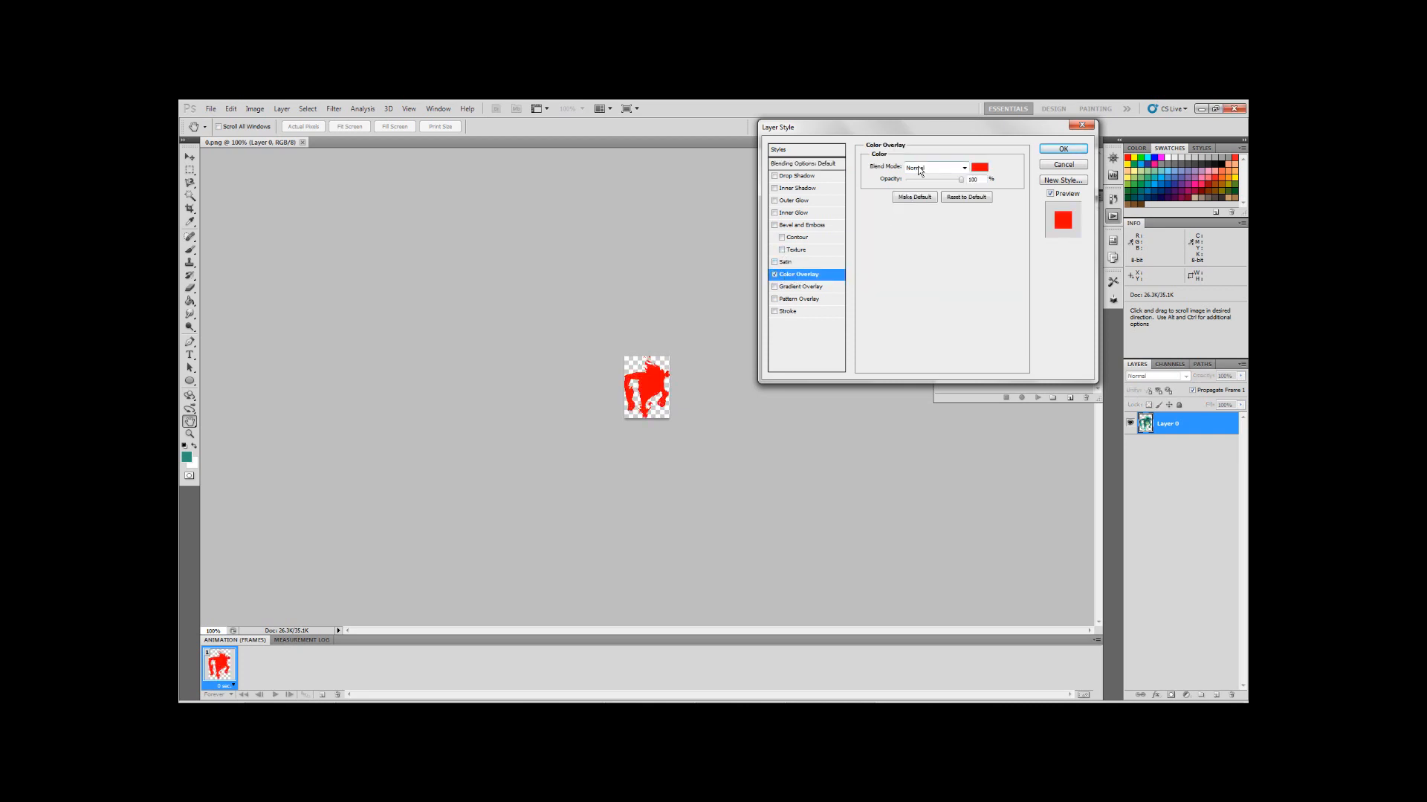
{"action": "left_click", "coordinate": [964, 168]}
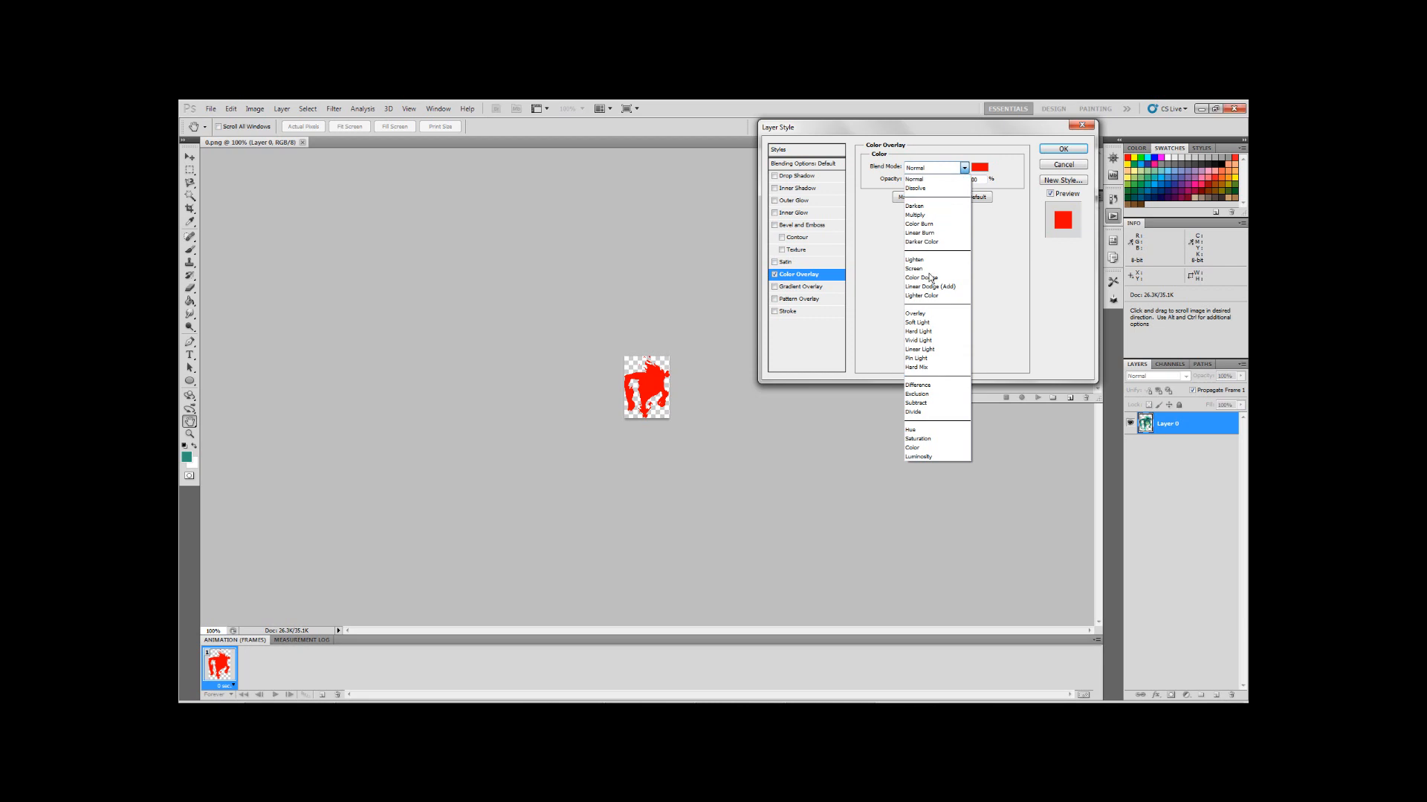
{"action": "left_click", "coordinate": [919, 431]}
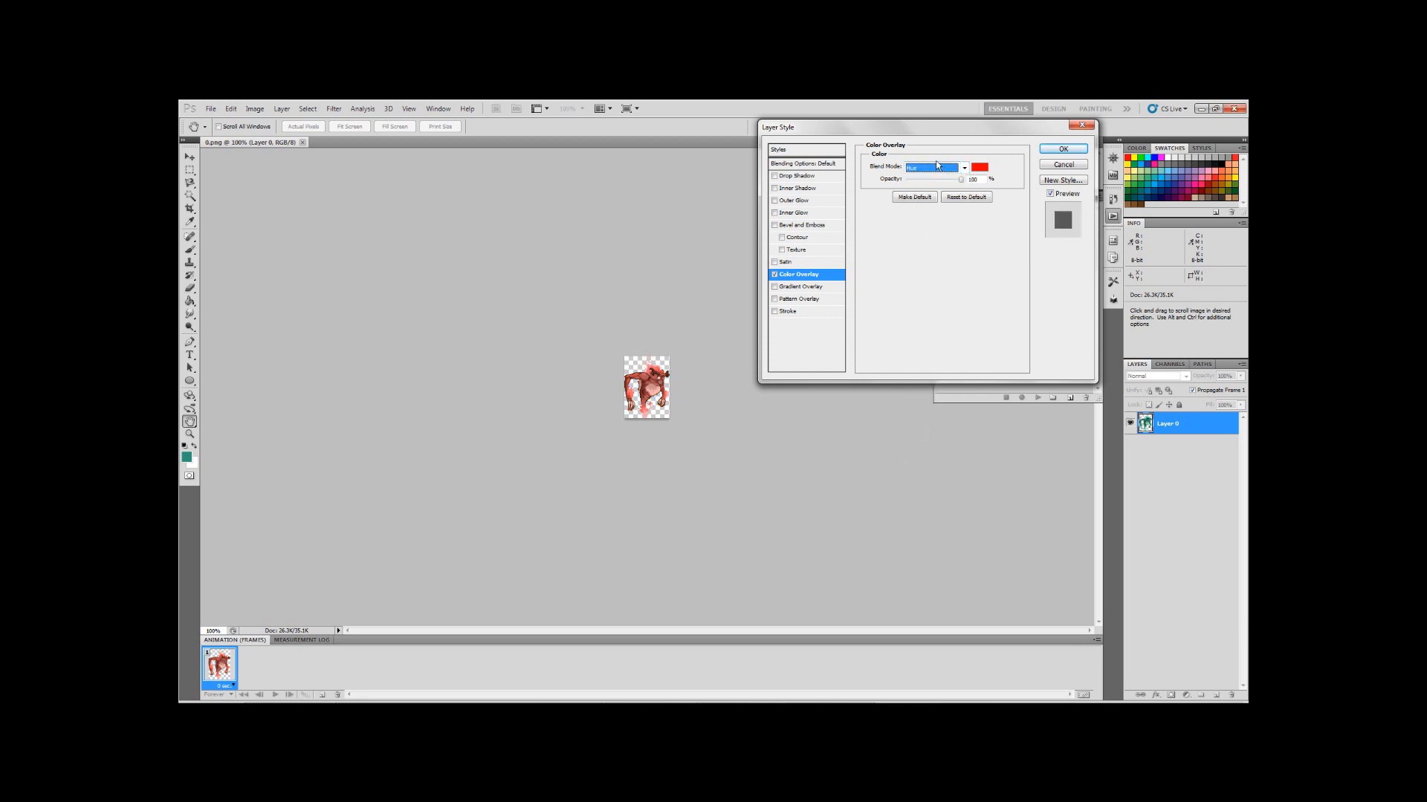
Try the Color blend mode for the overlay and return it to Hue
{"action": "left_click", "coordinate": [938, 168]}
{"action": "left_click", "coordinate": [912, 448]}
{"action": "left_click", "coordinate": [922, 173]}
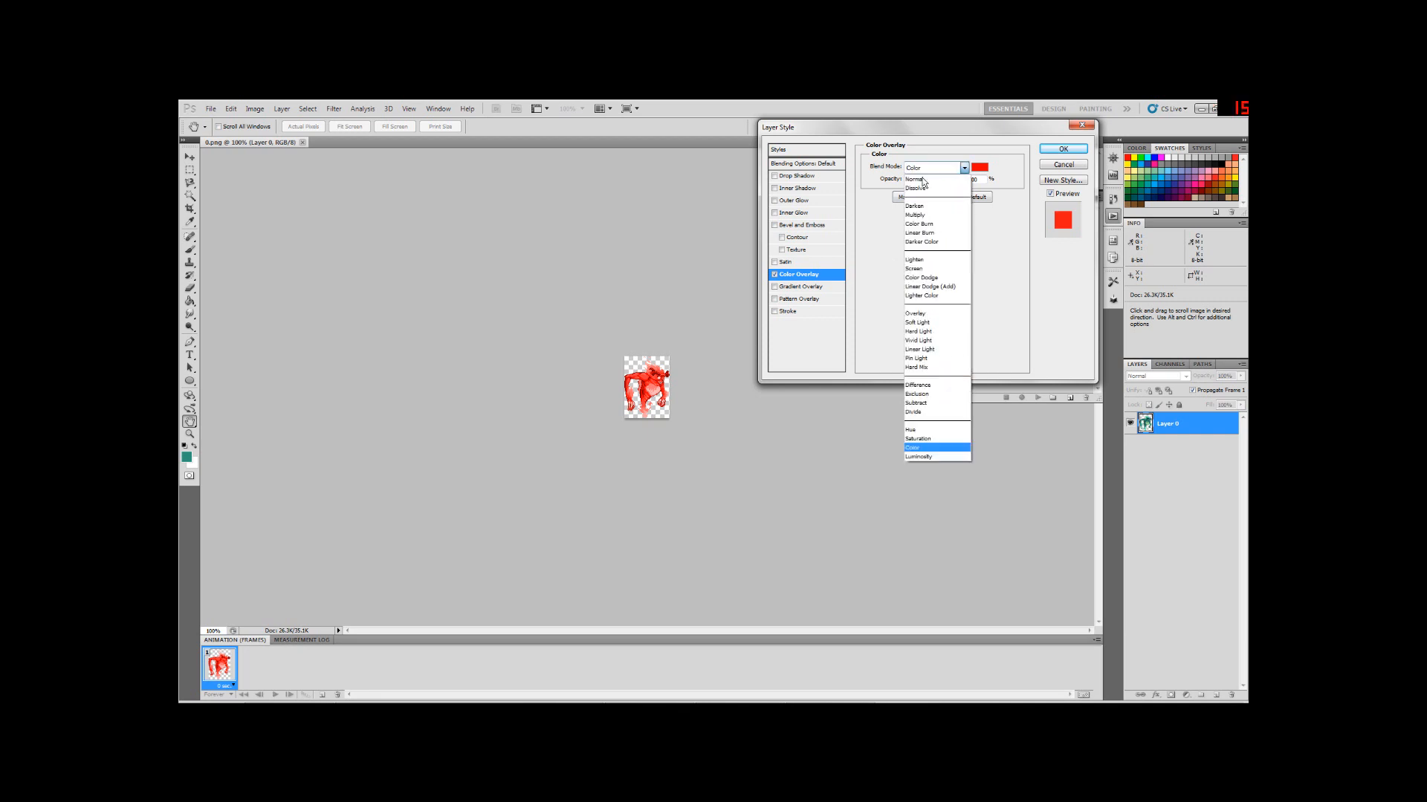
{"action": "left_click", "coordinate": [920, 432]}
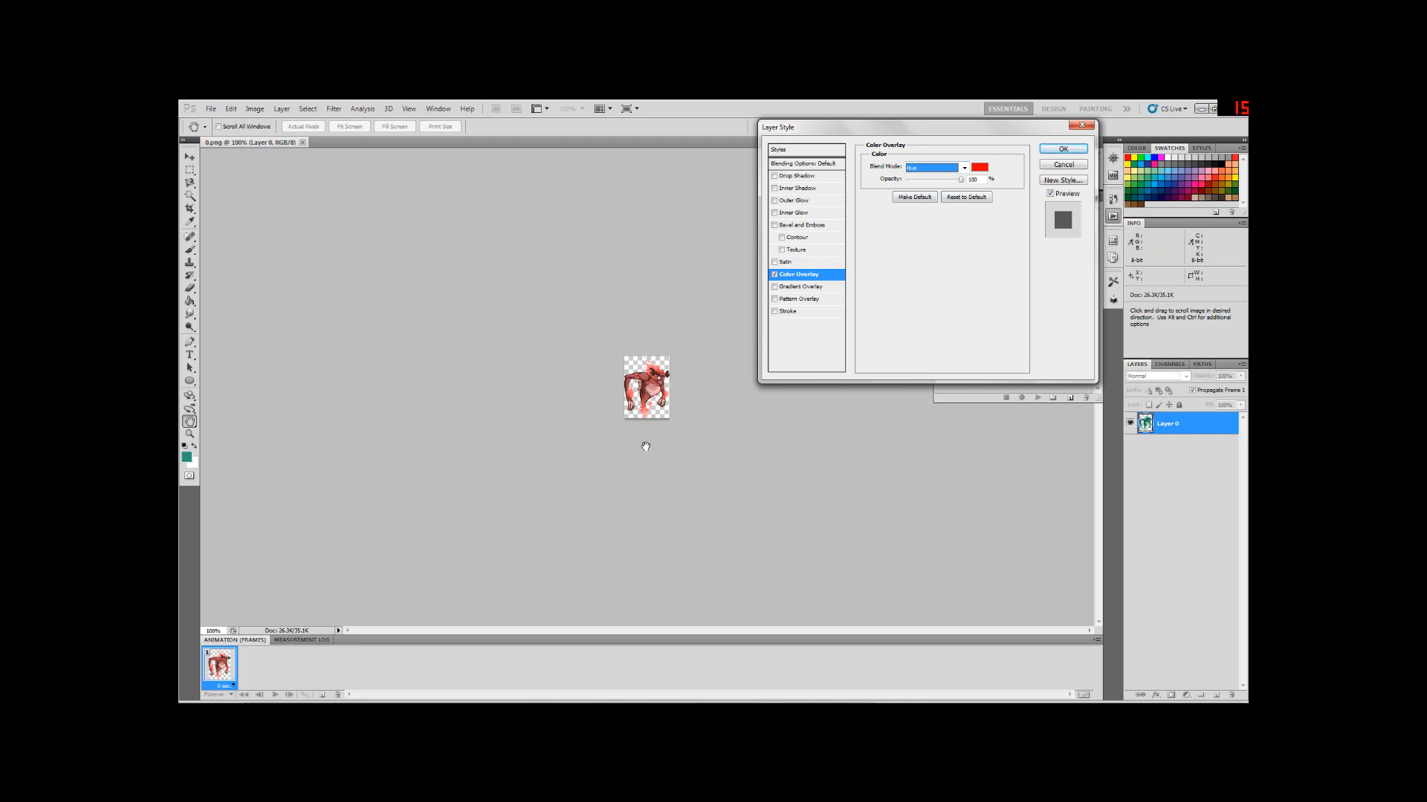
Set the overlay colour to a muted green with hue 143°, saturation 53% and brightness 50%, and apply the layer style
{"action": "left_click", "coordinate": [978, 170]}
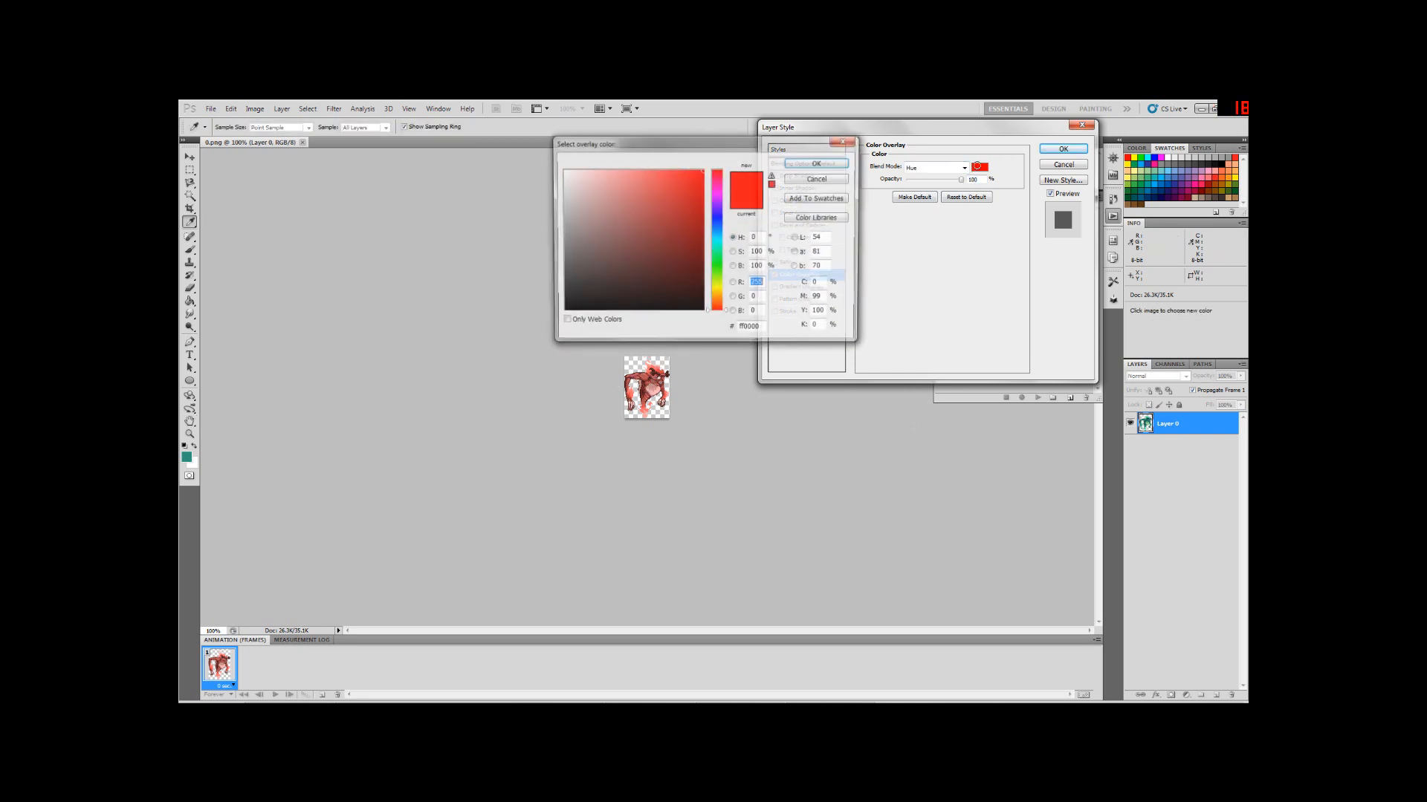
{"action": "left_click_drag", "start_coordinate": [715, 241], "coordinate": [715, 266]}
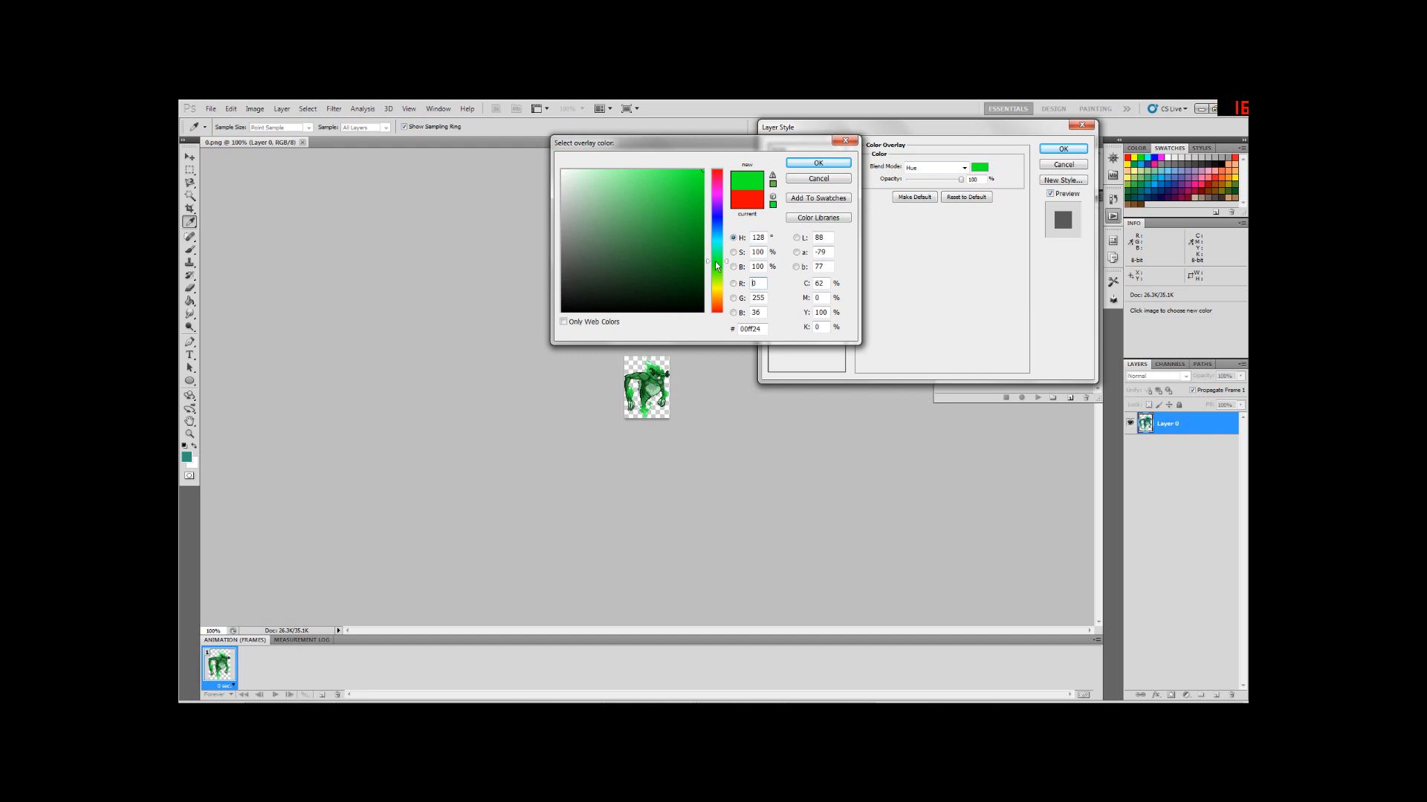
{"action": "left_click_drag", "start_coordinate": [623, 269], "coordinate": [620, 242]}
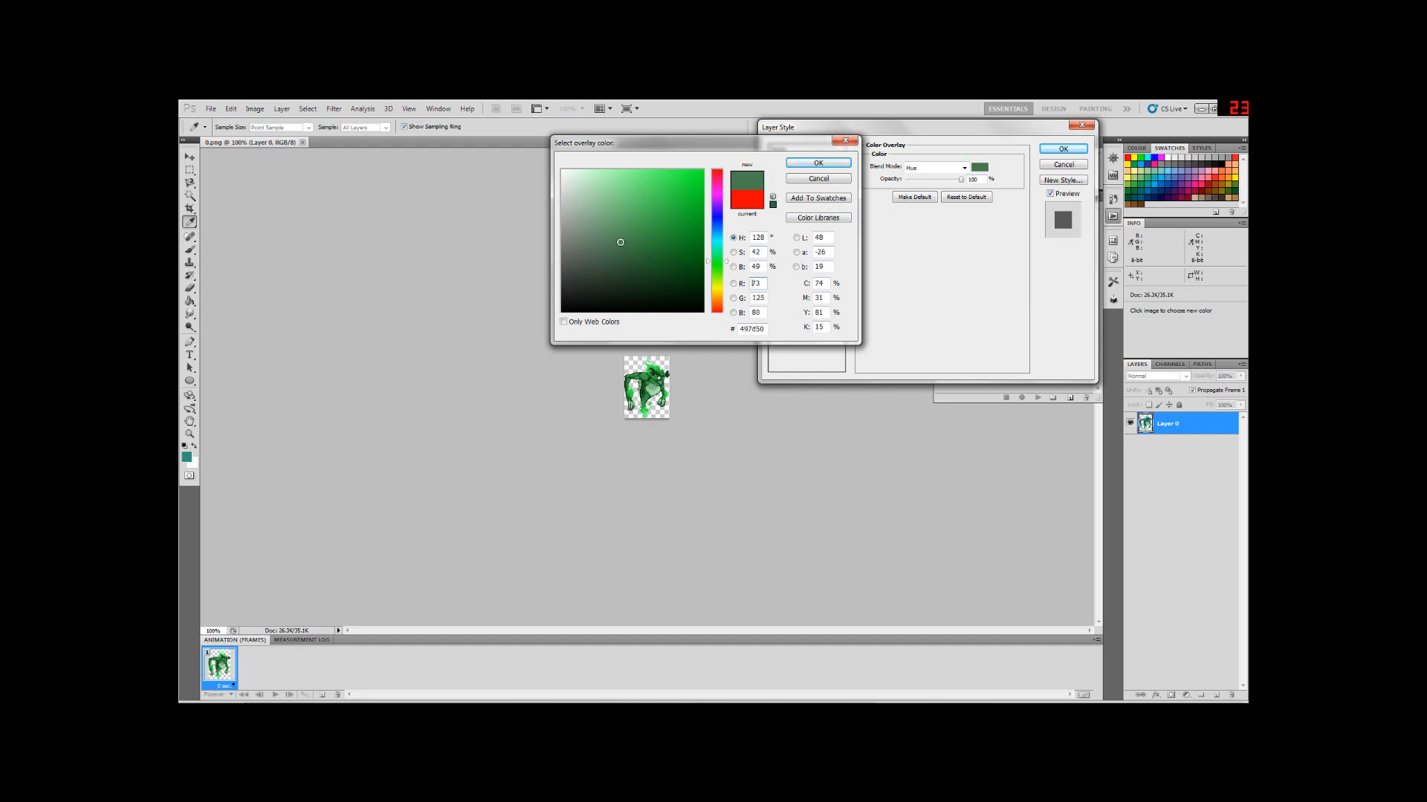
{"action": "left_click", "coordinate": [626, 276]}
{"action": "left_click", "coordinate": [677, 264]}
{"action": "left_click", "coordinate": [590, 244]}
{"action": "left_click", "coordinate": [595, 262]}
{"action": "left_click", "coordinate": [625, 279]}
{"action": "left_click", "coordinate": [623, 221]}
{"action": "left_click", "coordinate": [647, 290]}
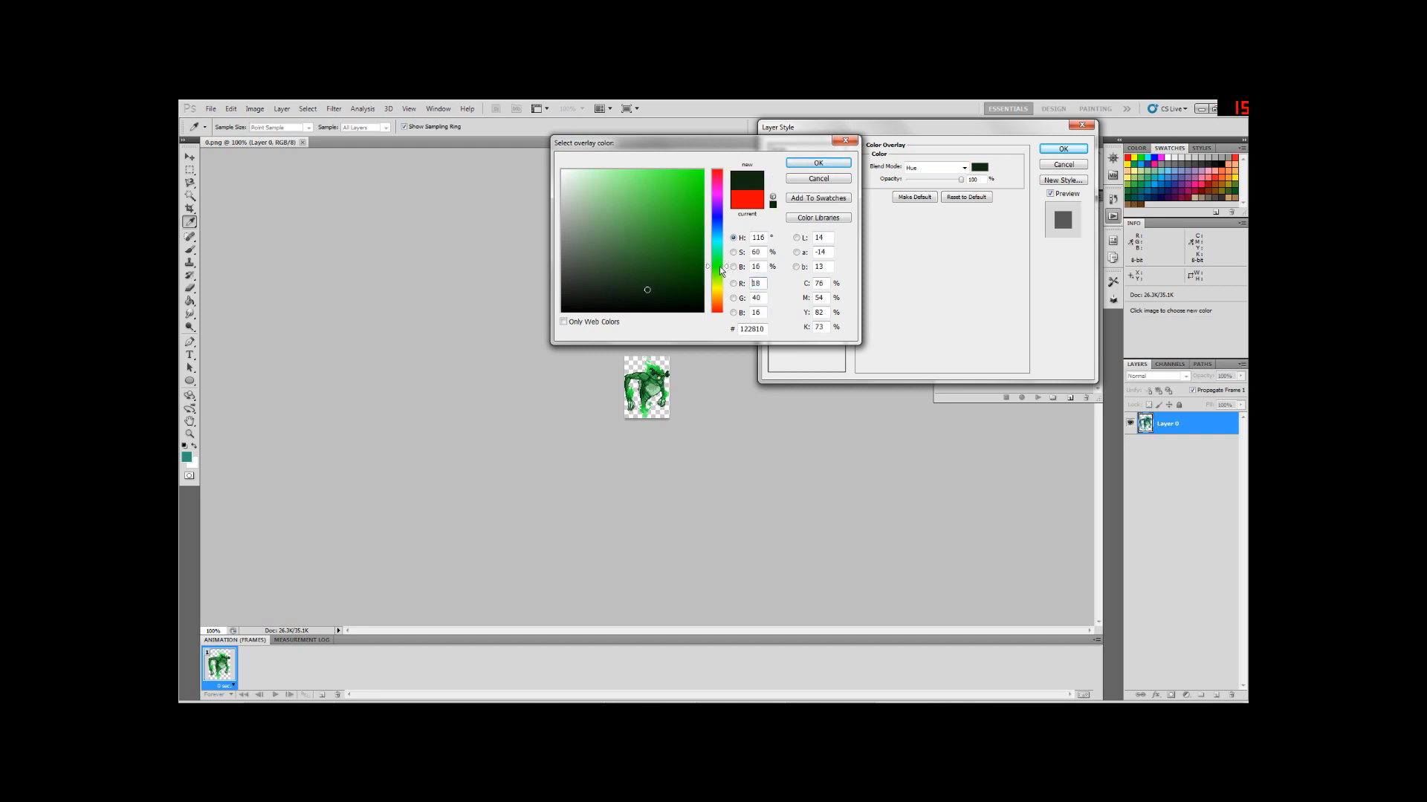
{"action": "left_click_drag", "start_coordinate": [719, 263], "coordinate": [720, 256]}
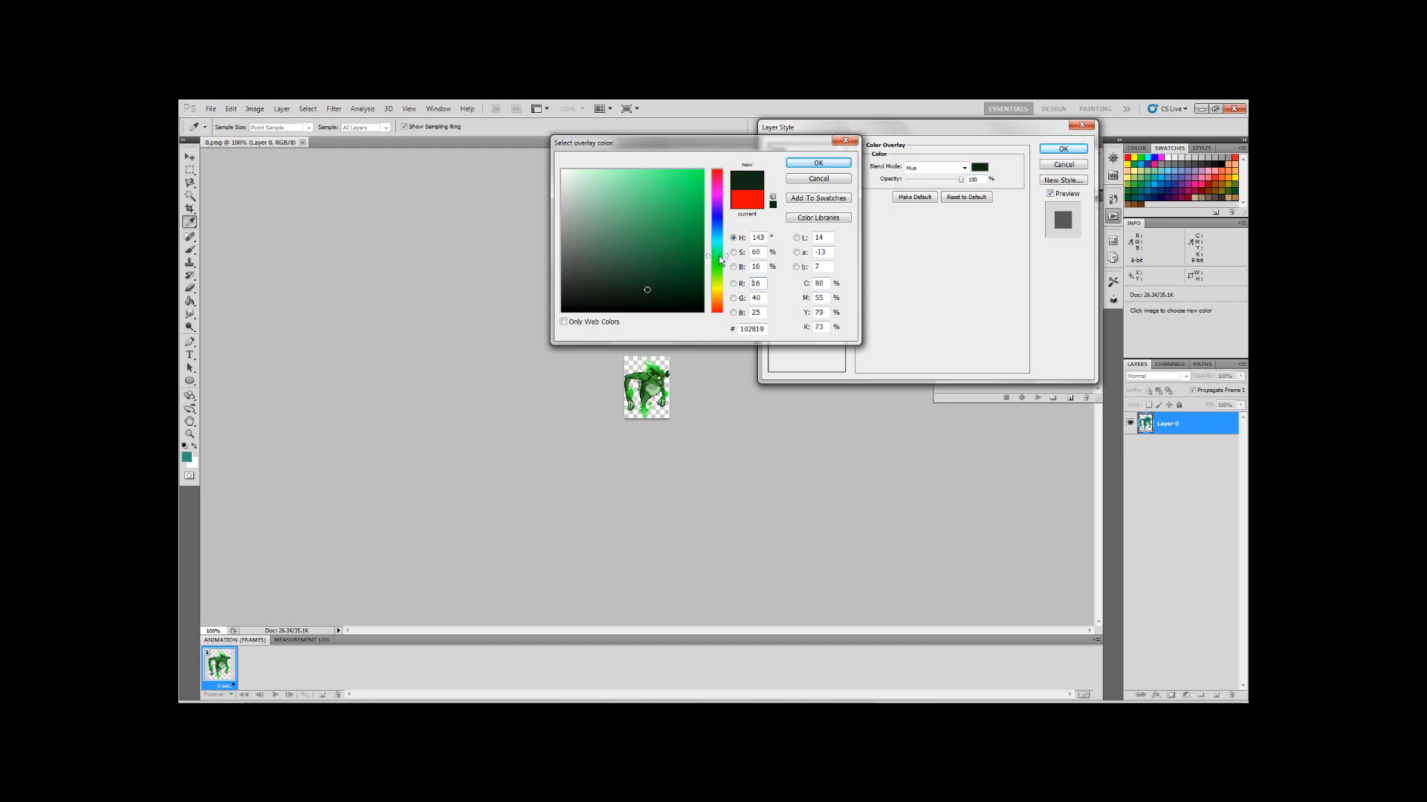
{"action": "left_click", "coordinate": [636, 241]}
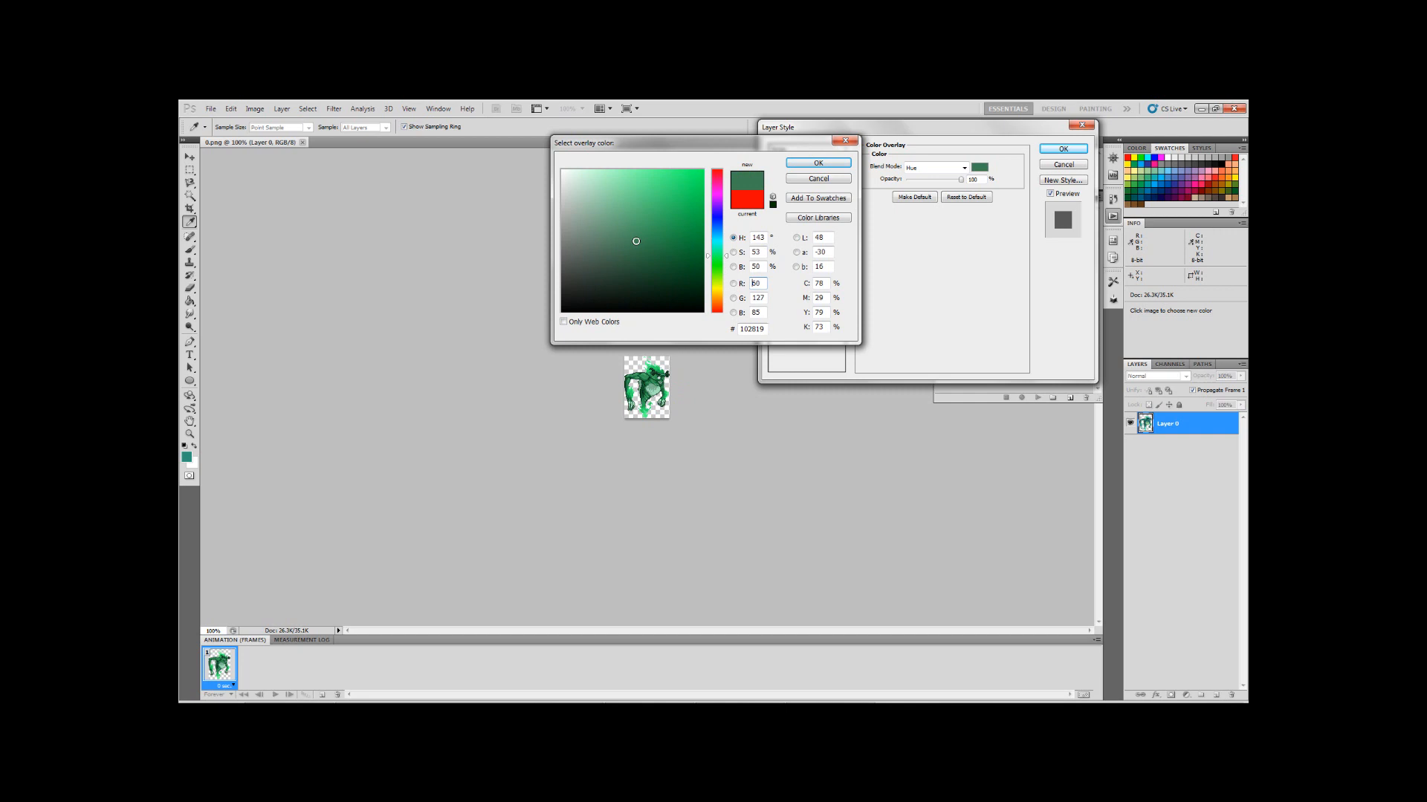
{"action": "left_click", "coordinate": [828, 162]}
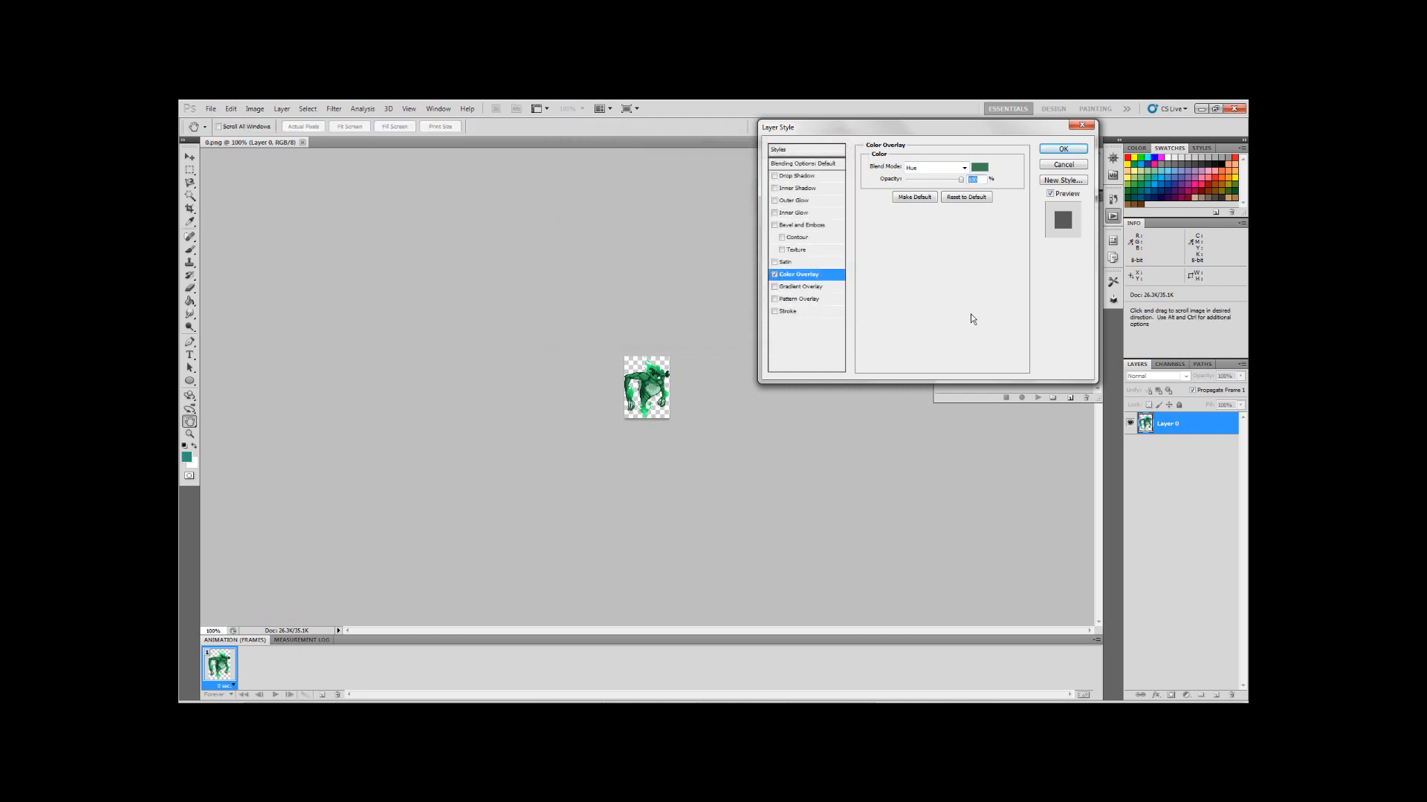
{"action": "left_click", "coordinate": [1070, 155]}
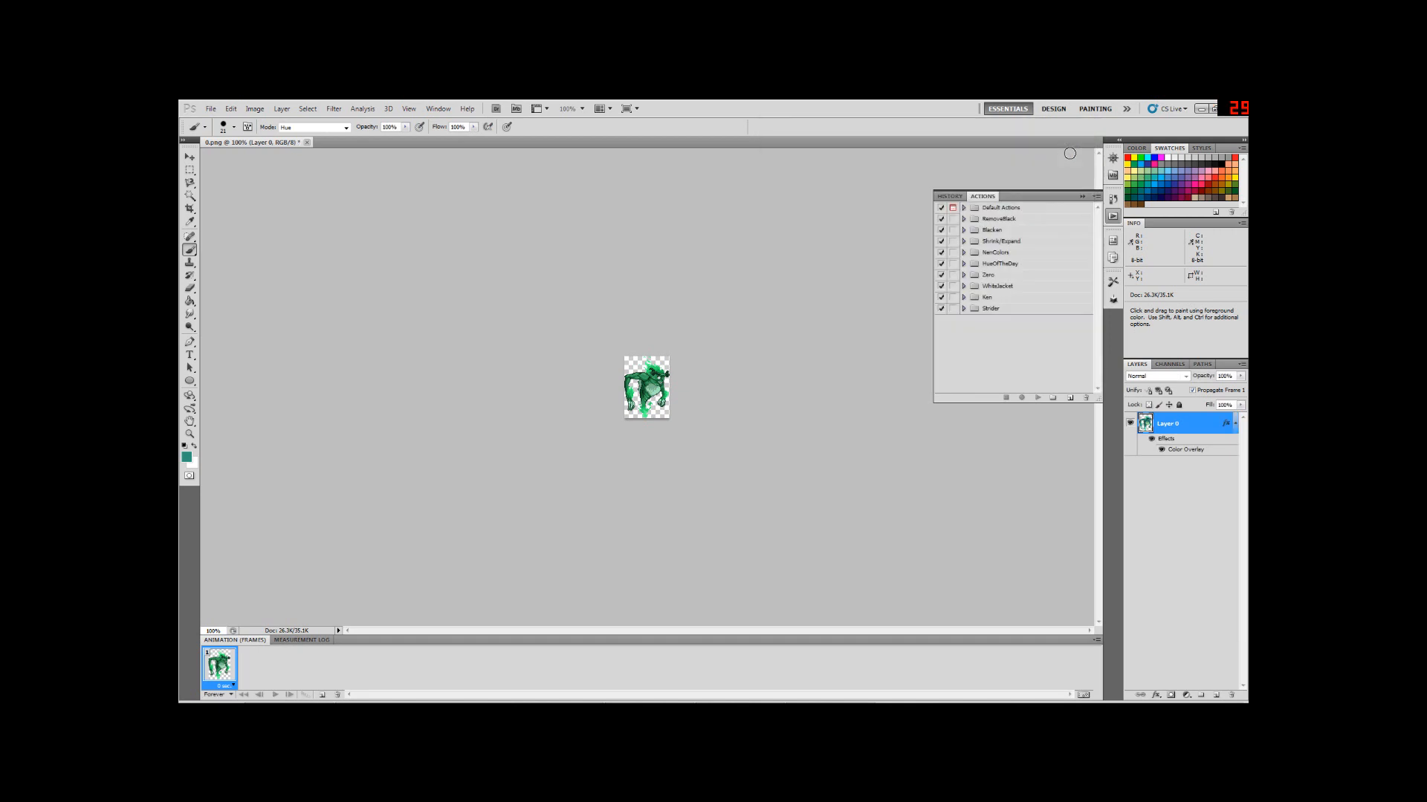
Compare the original sprite with the recoloured one by switching between the opening snapshot and the Color Overlay history state
{"action": "left_click", "coordinate": [1111, 199]}
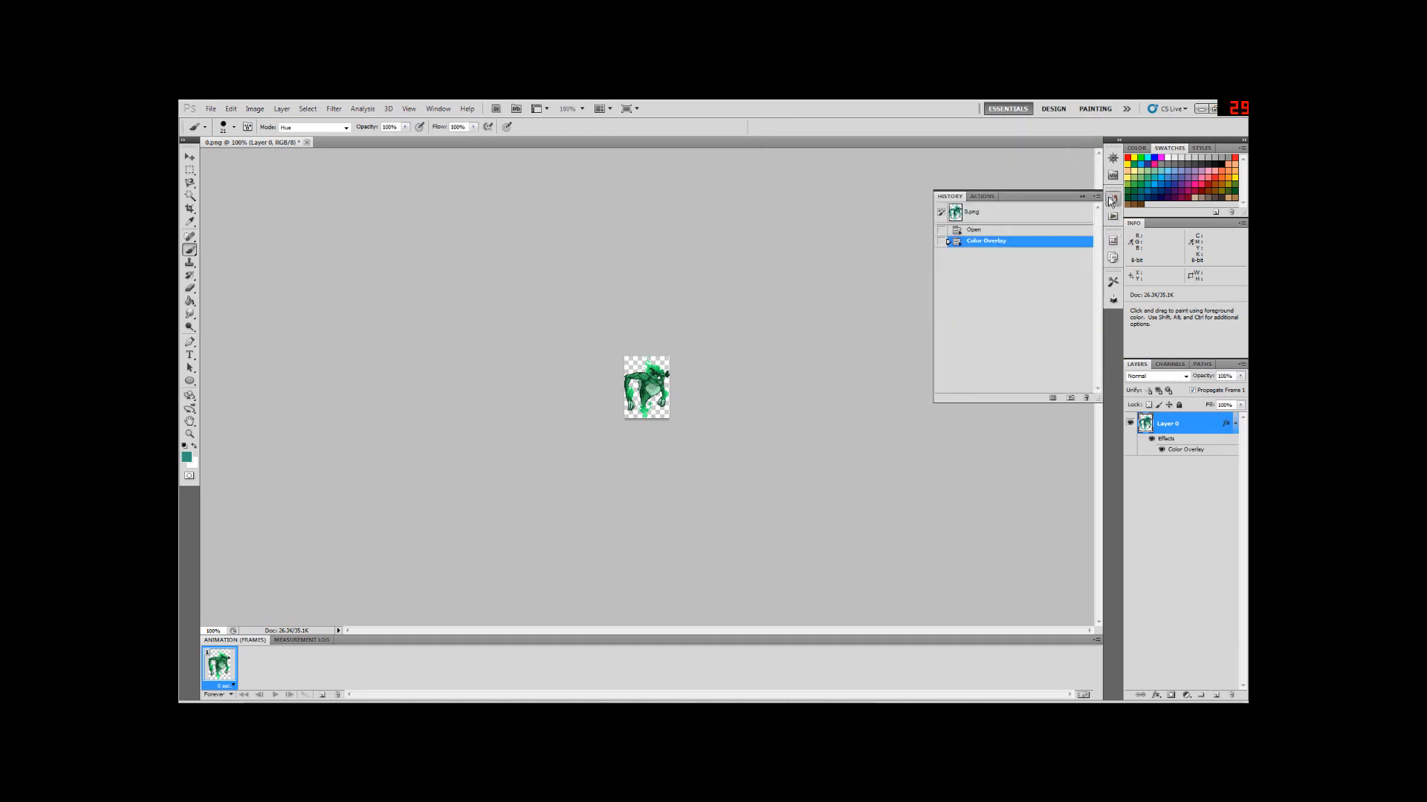
{"action": "left_click", "coordinate": [989, 213]}
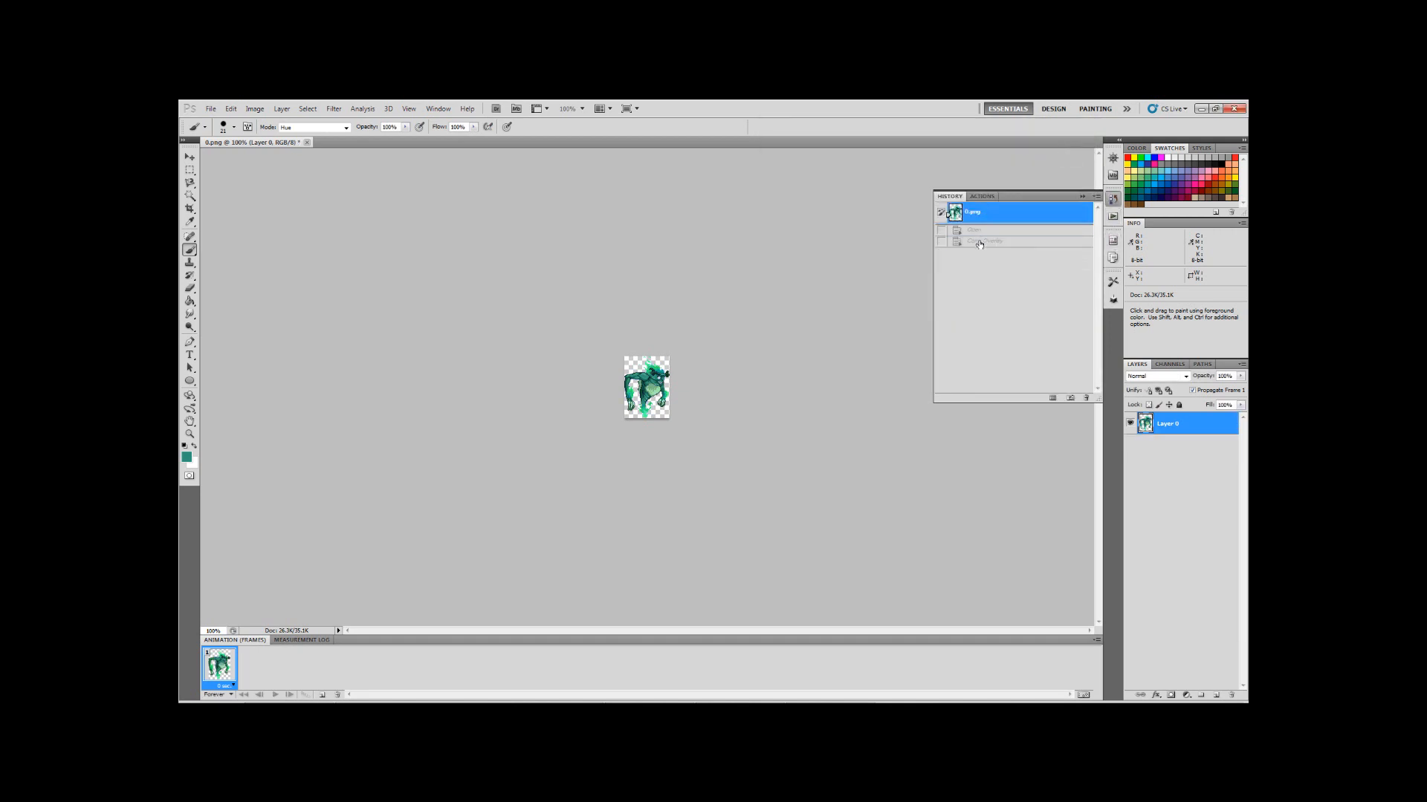
{"action": "left_click", "coordinate": [979, 241]}
{"action": "left_click", "coordinate": [984, 213]}
{"action": "left_click", "coordinate": [980, 242]}
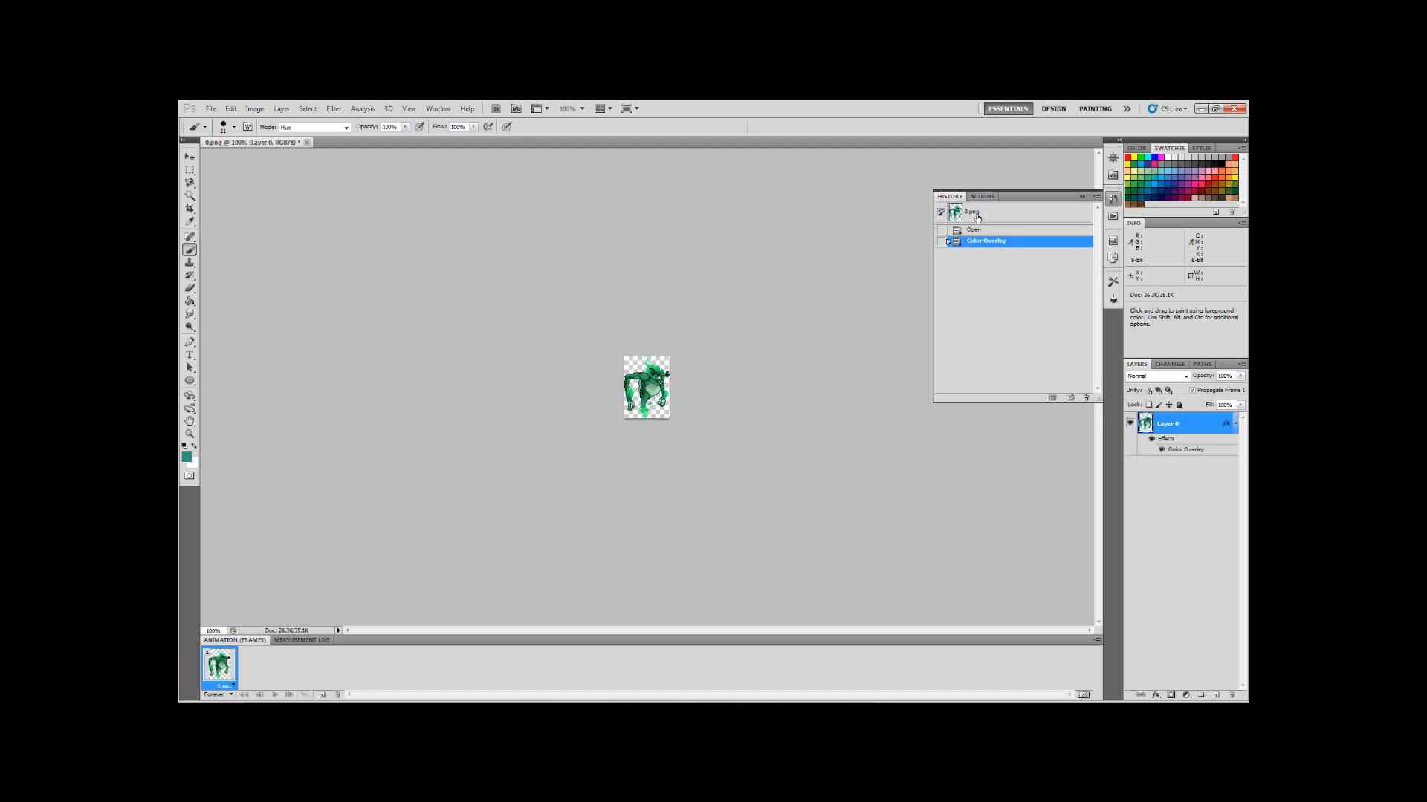
{"action": "left_click", "coordinate": [977, 216]}
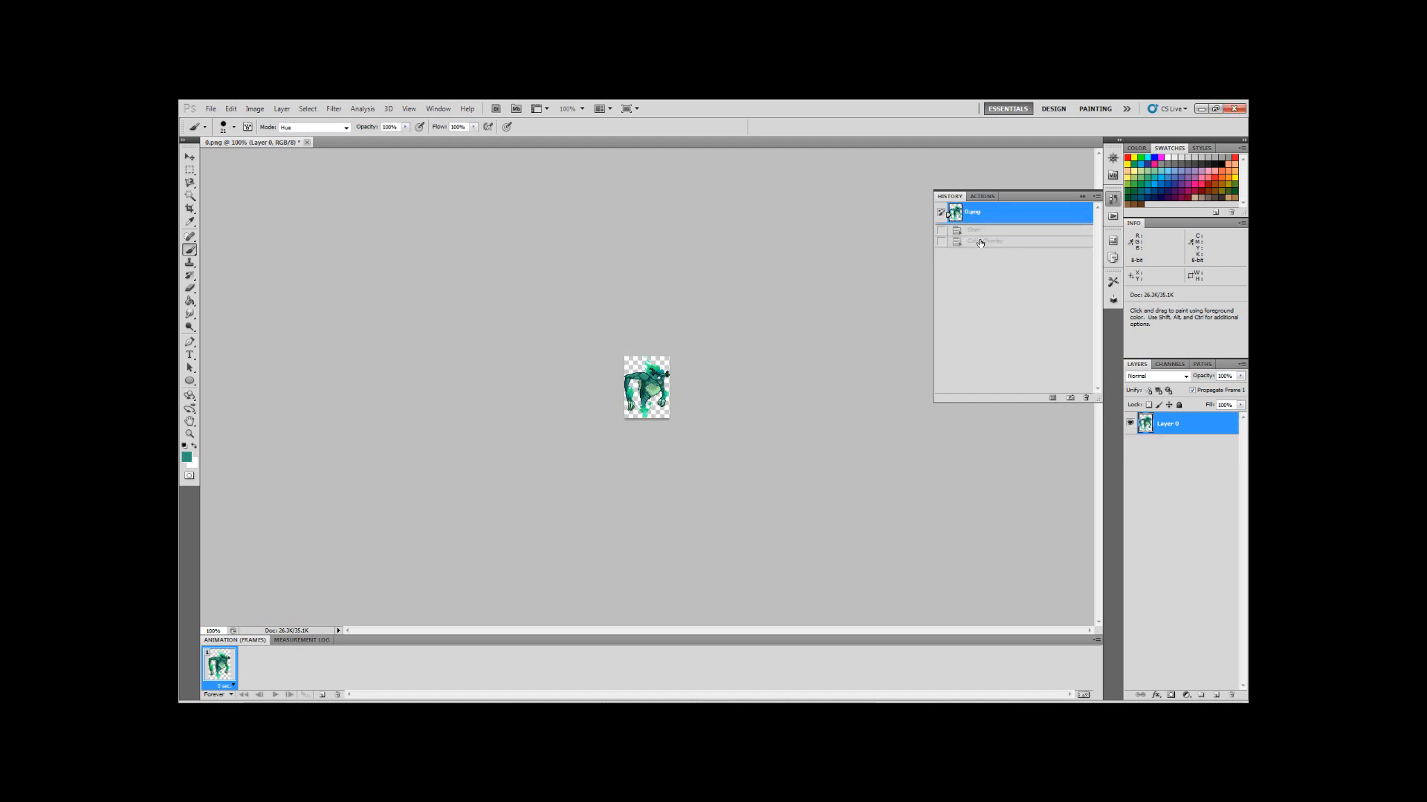
{"action": "left_click", "coordinate": [979, 243]}
{"action": "left_click", "coordinate": [979, 215]}
{"action": "left_click", "coordinate": [987, 242]}
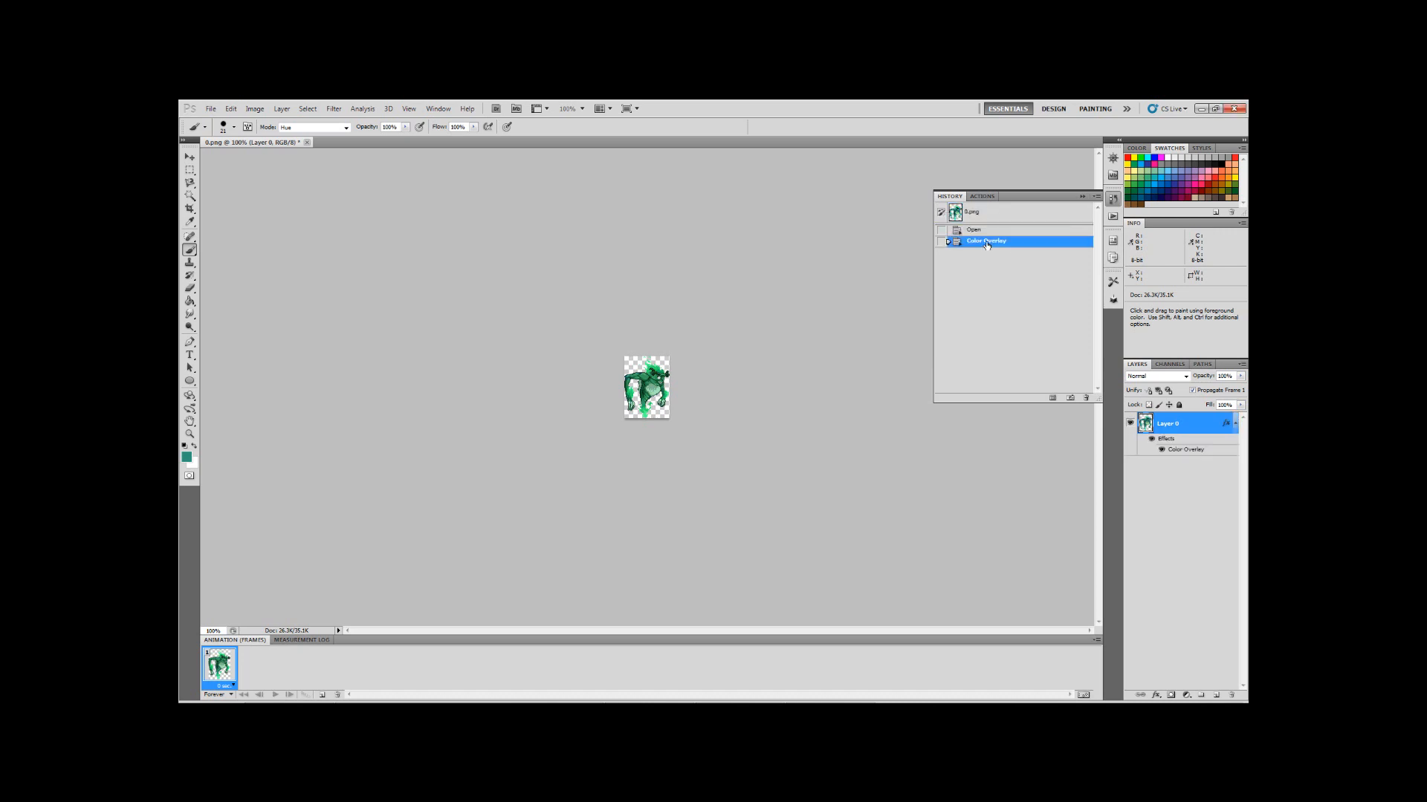
{"action": "left_click", "coordinate": [987, 218]}
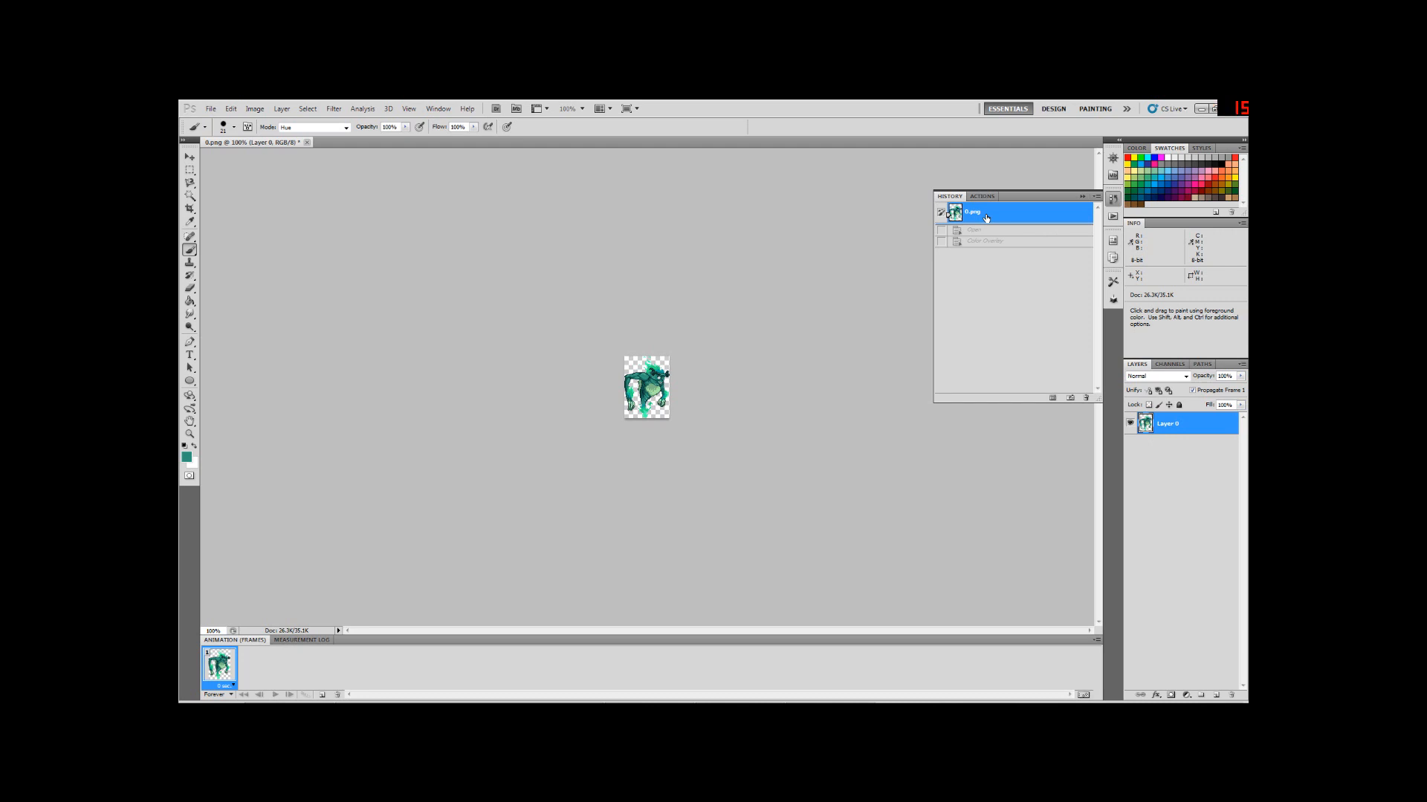
{"action": "left_click", "coordinate": [989, 244]}
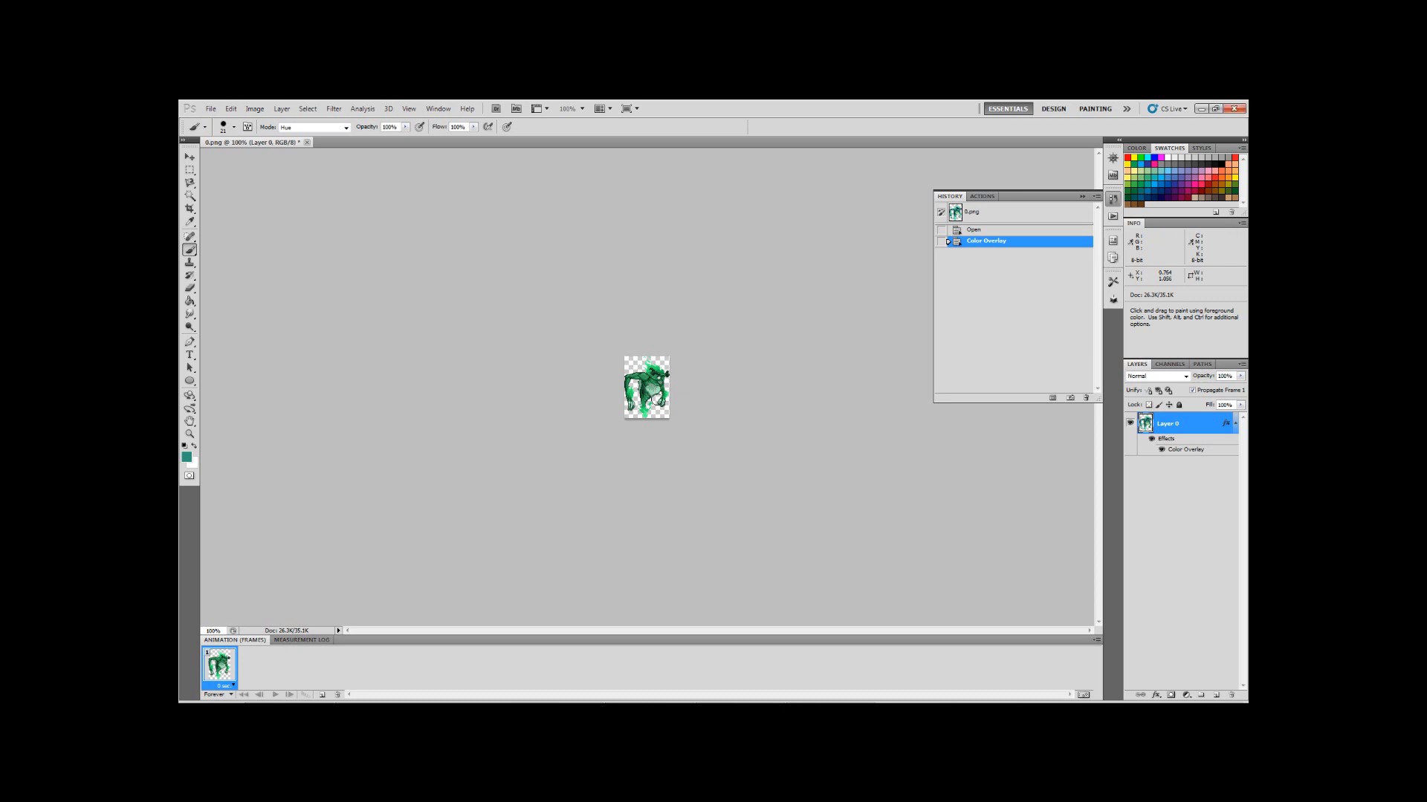
Save the recoloured sprite as a non-interlaced PNG copy named 0-2 in the ghostbremen1.img folder
{"action": "key", "text": "ctrl"}
{"action": "key", "text": "ctrl+shift+s"}
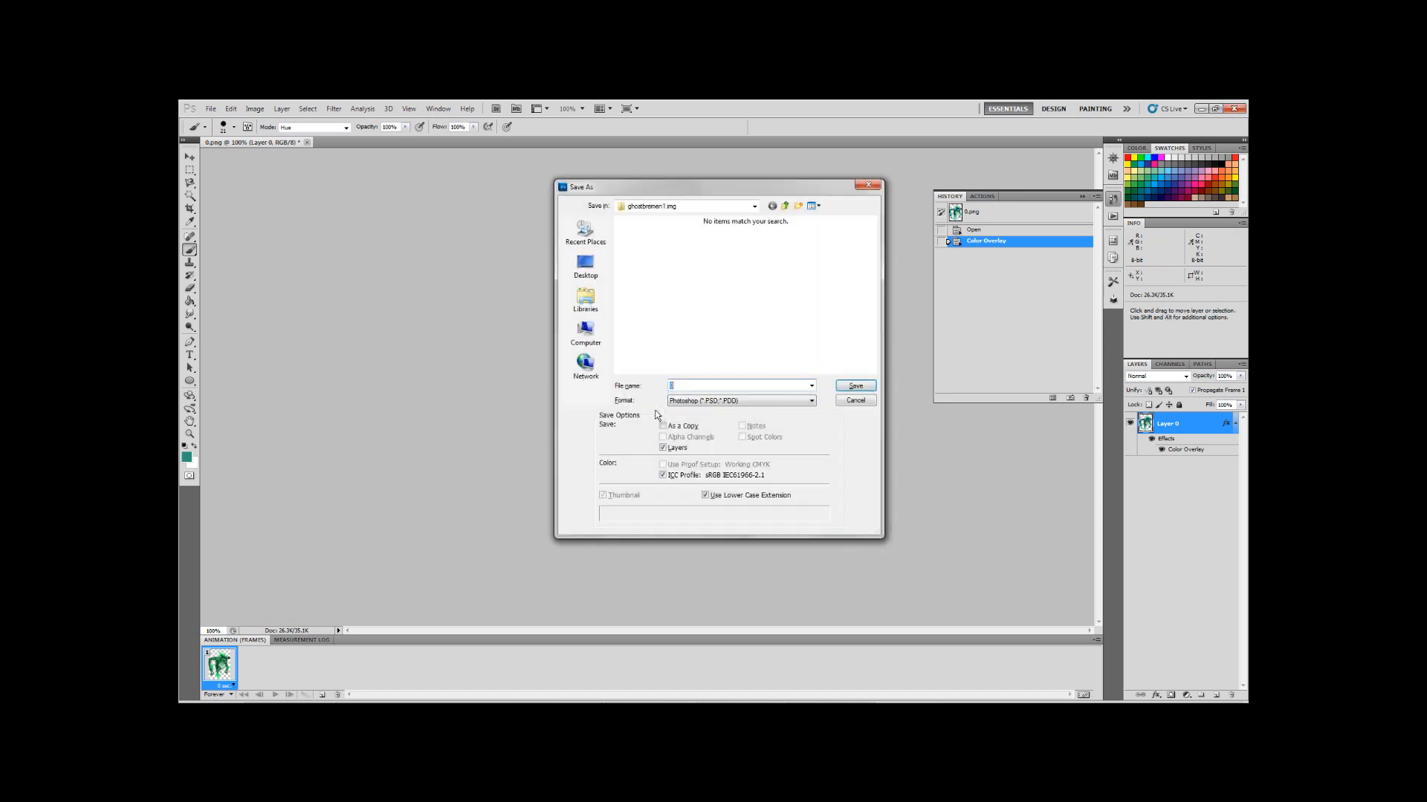
{"action": "left_click", "coordinate": [704, 401]}
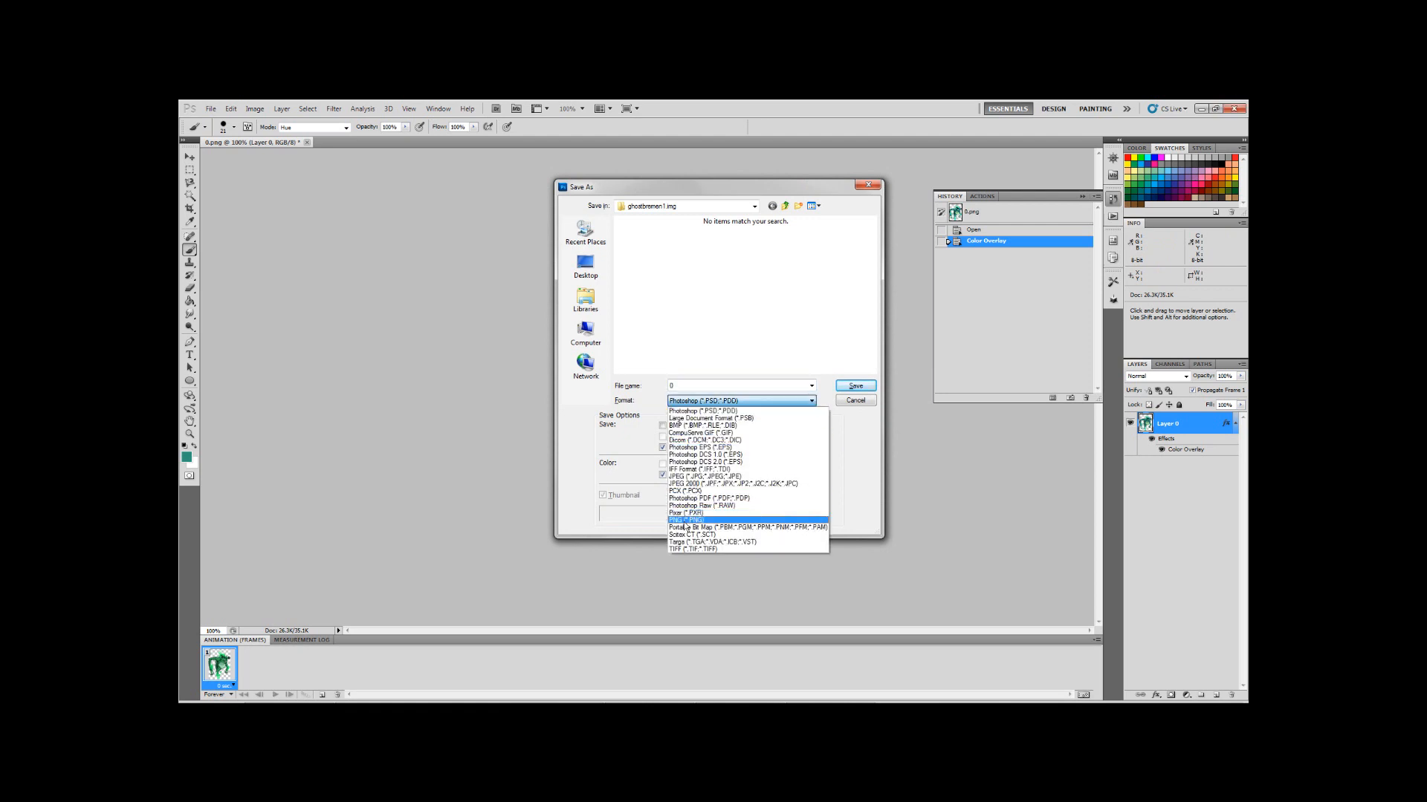
{"action": "left_click", "coordinate": [685, 528]}
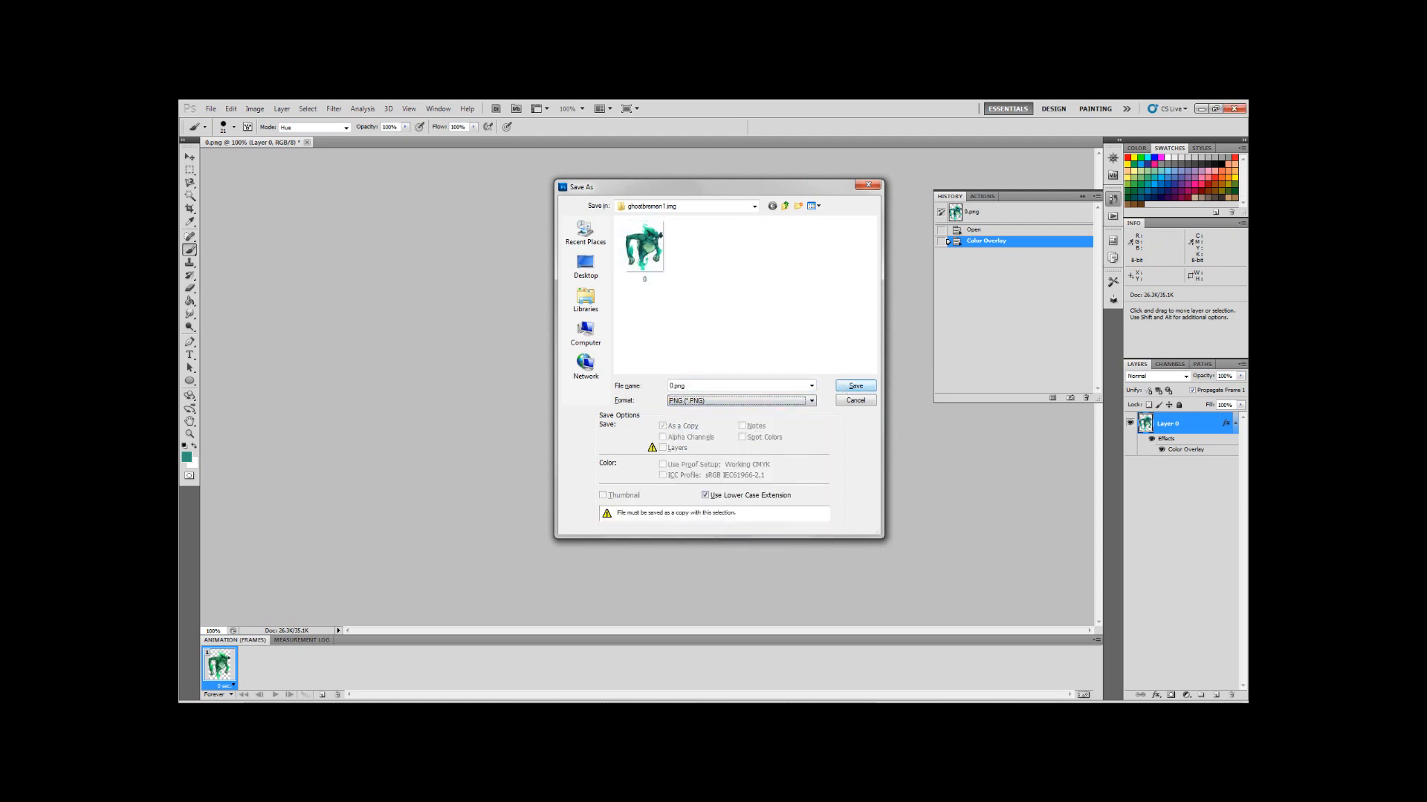
{"action": "double_click", "coordinate": [671, 388]}
{"action": "left_click", "coordinate": [672, 385]}
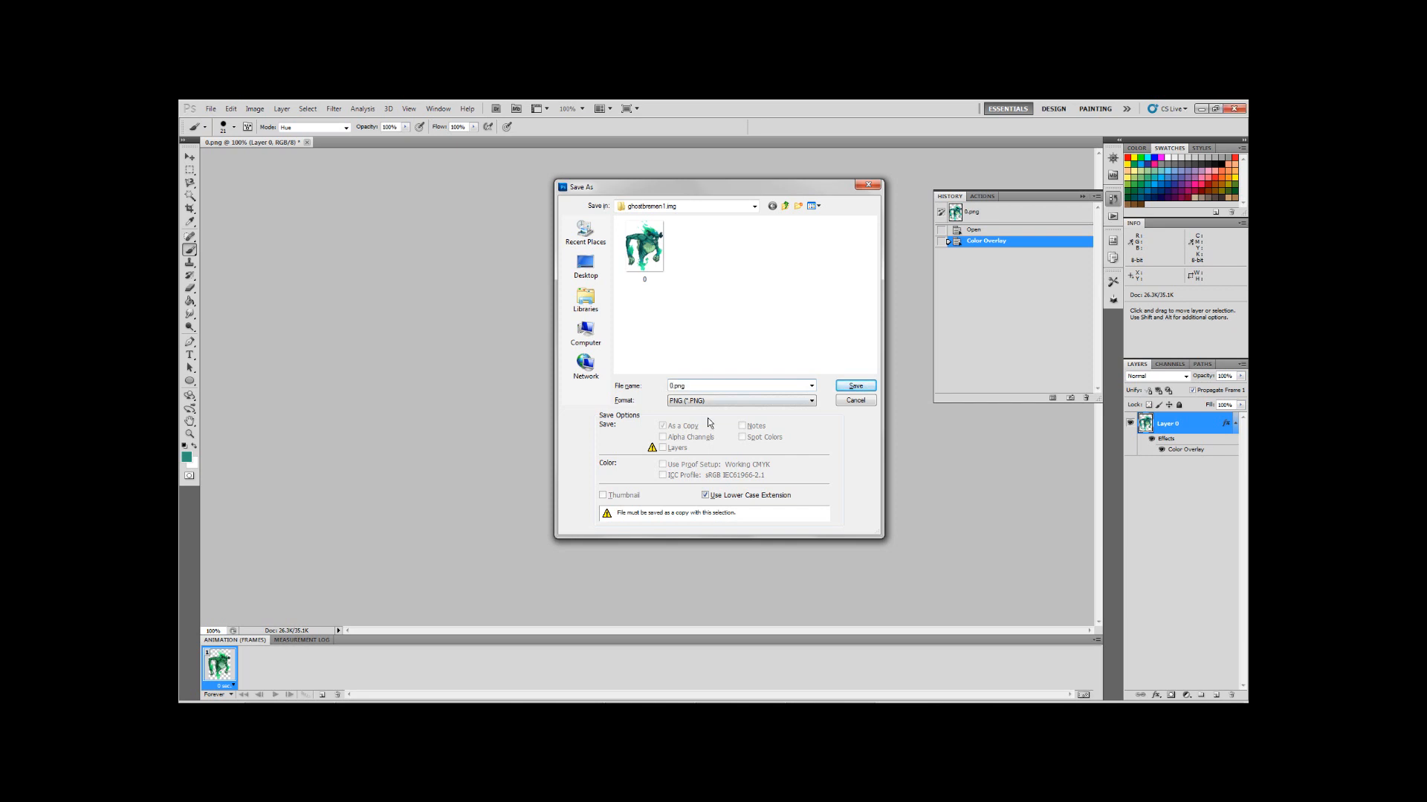
{"action": "type", "text": "-2"}
{"action": "left_click", "coordinate": [850, 386]}
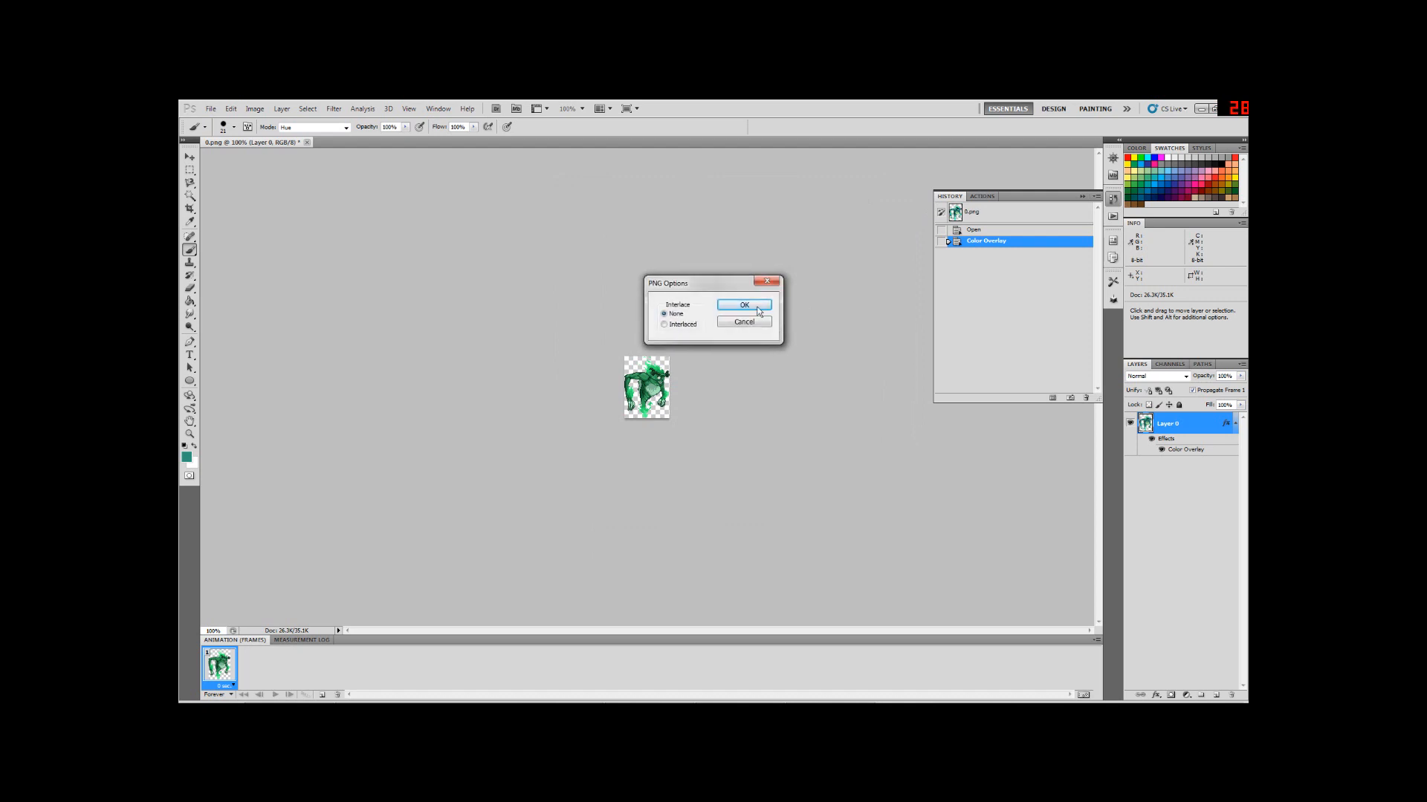
{"action": "left_click", "coordinate": [758, 310]}
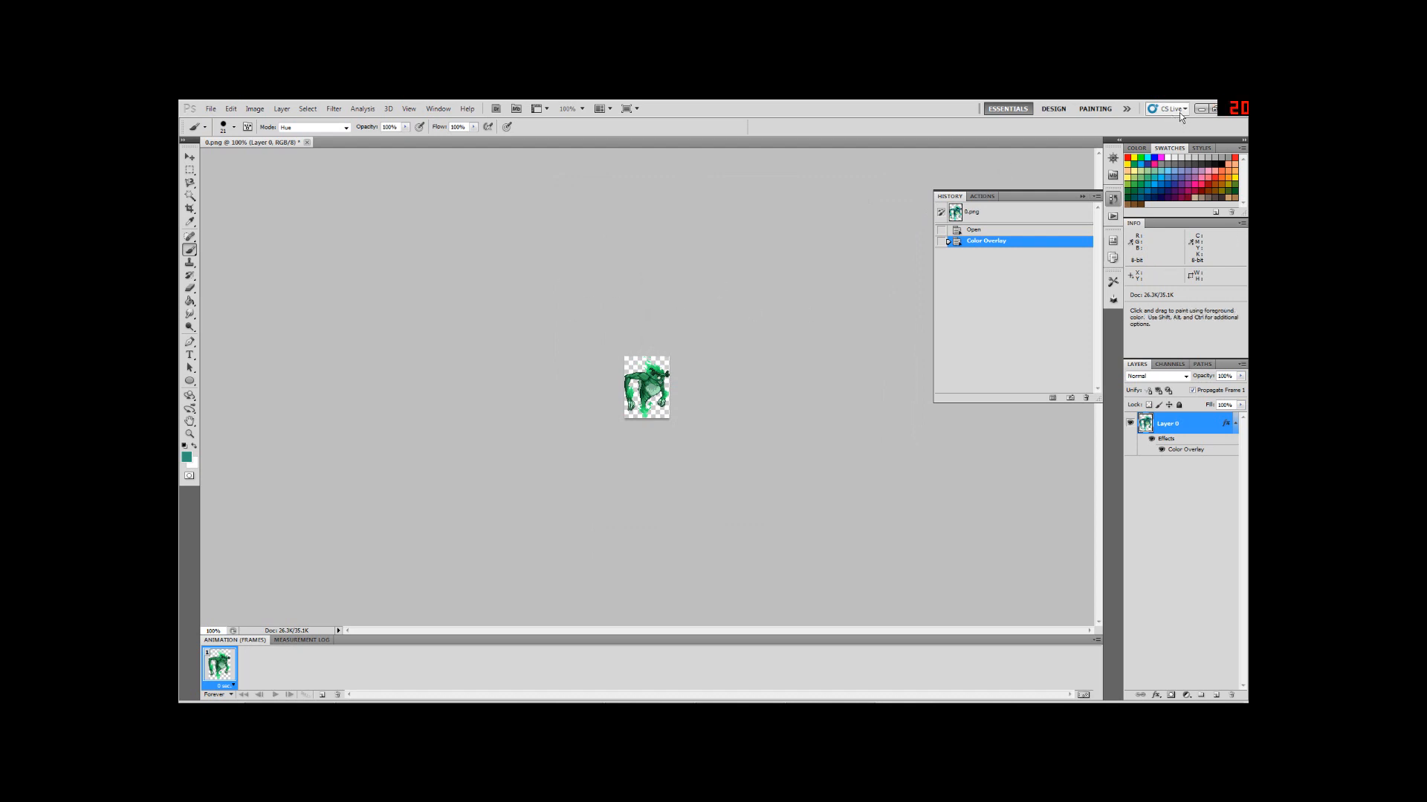
Quit Photoshop without saving changes to 0.png, returning to the extracted pictures' folder
{"action": "key", "text": "ctrl+q"}
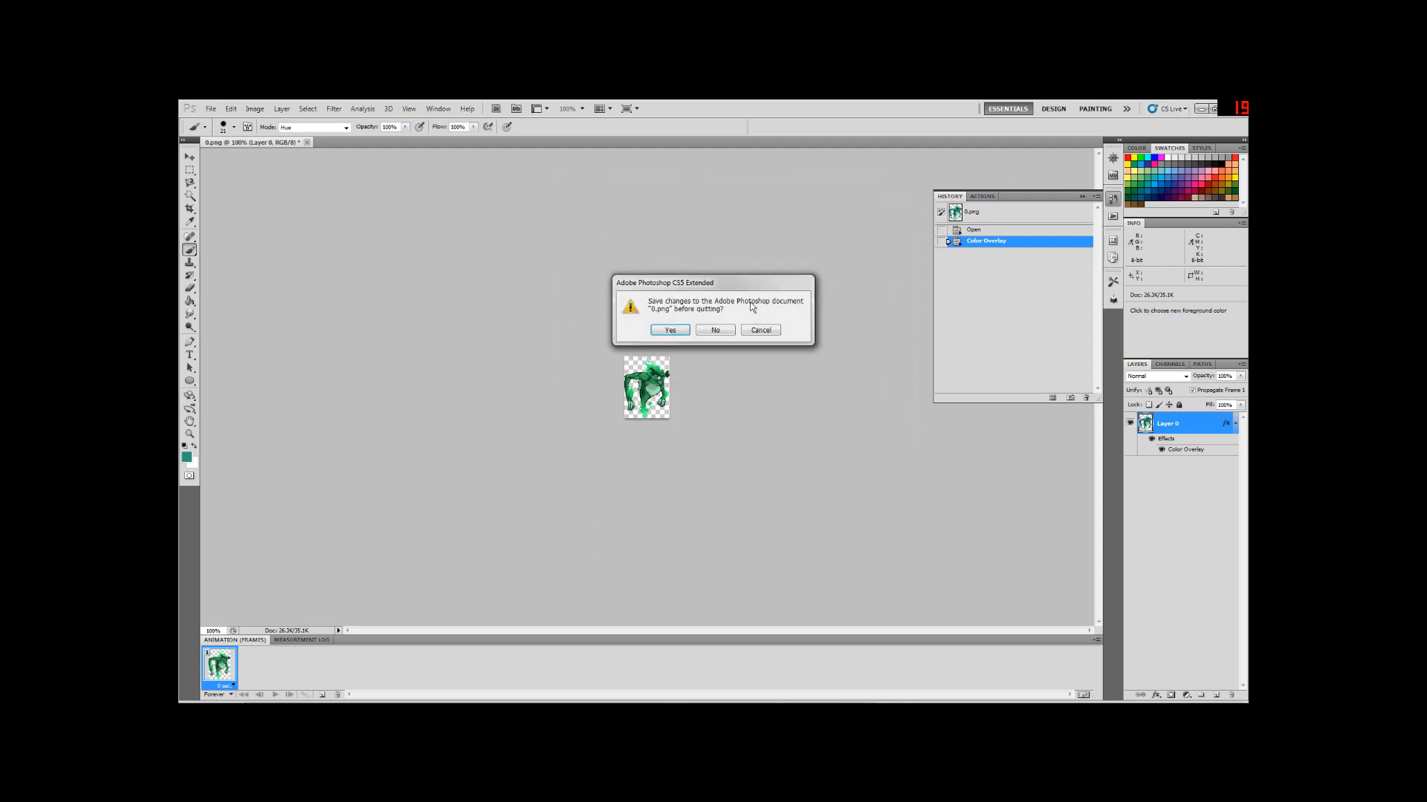
{"action": "left_click", "coordinate": [714, 328]}
{"action": "left_click", "coordinate": [720, 275]}
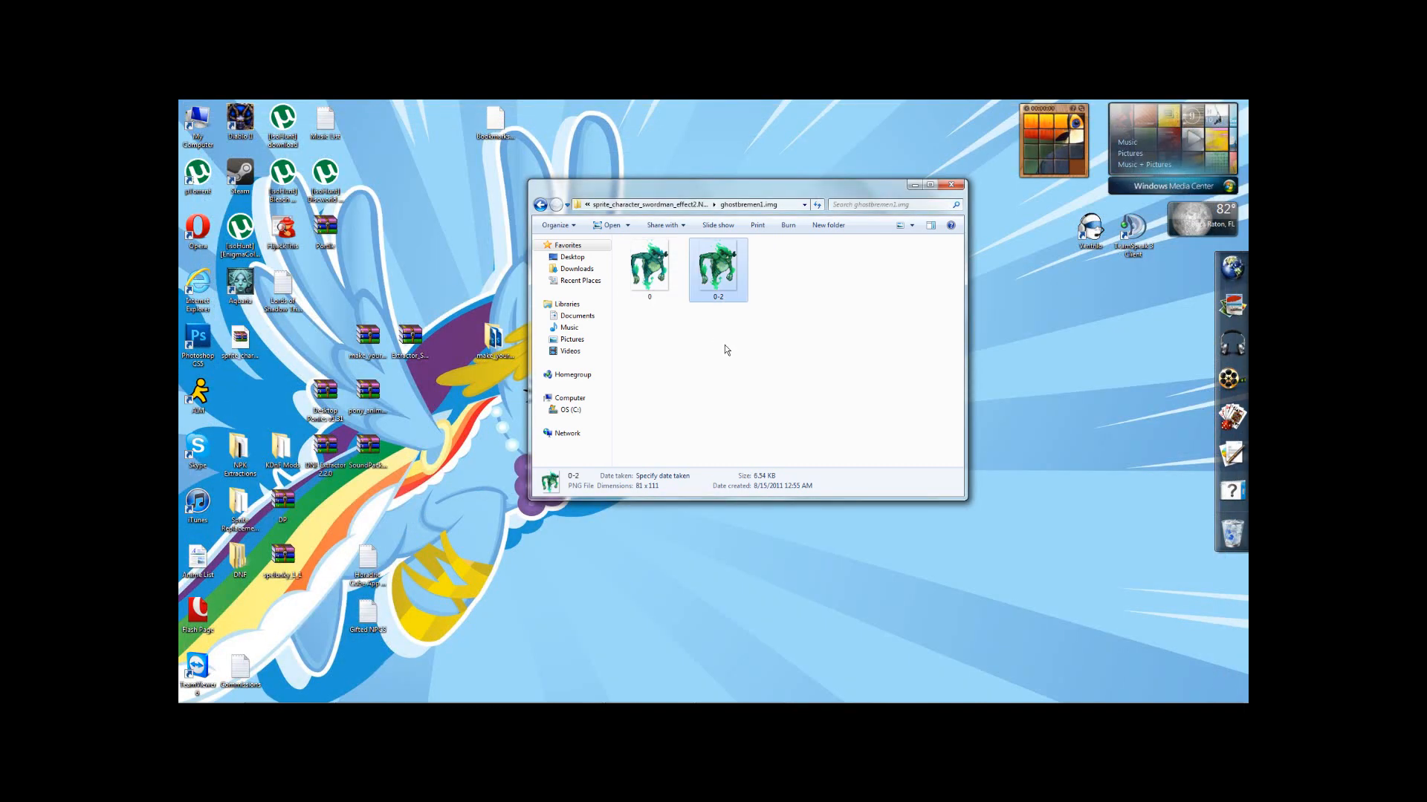
{"action": "left_click", "coordinate": [726, 345]}
Start DNF Extractor and analyse sprite_character_swordman_effect2.NPK
{"action": "left_click", "coordinate": [192, 692]}
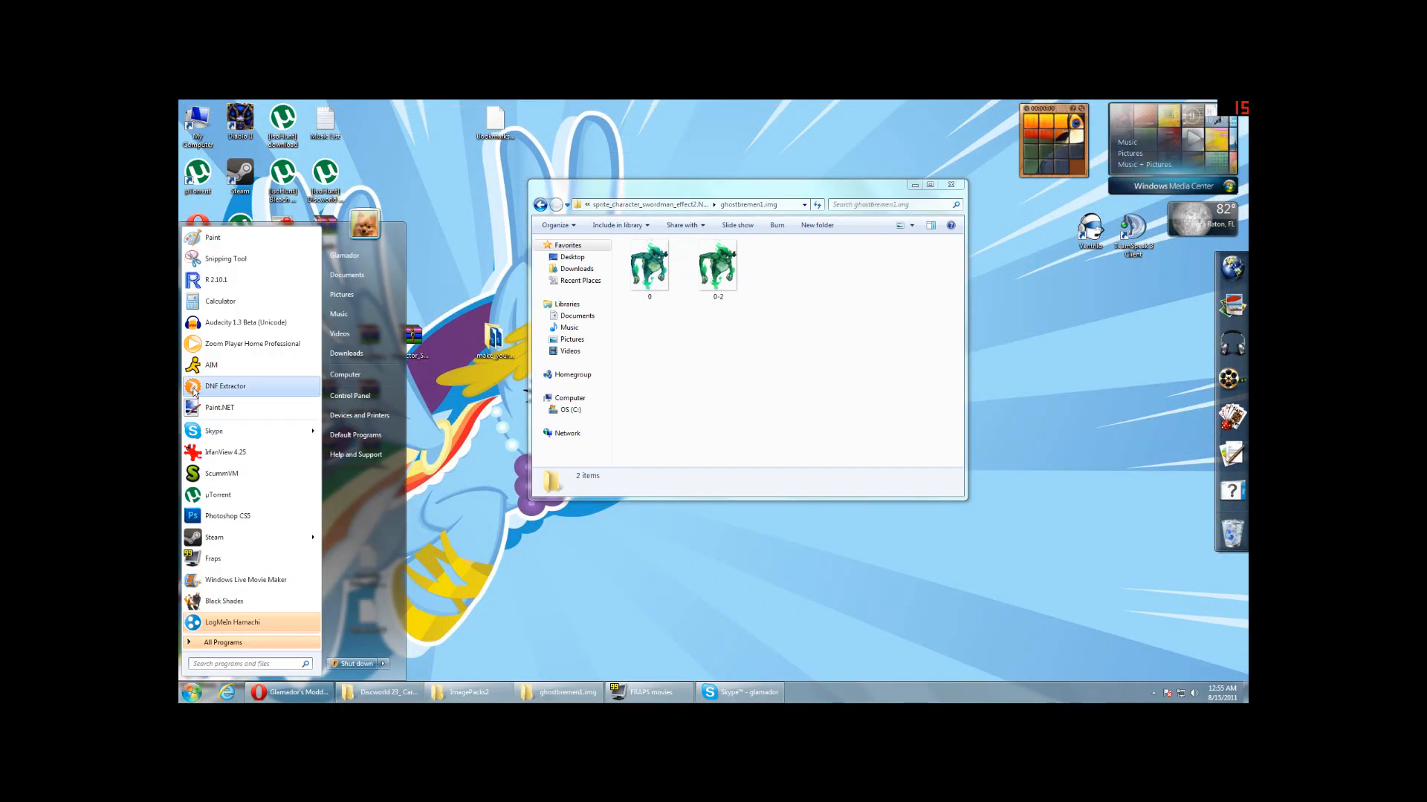
{"action": "left_click", "coordinate": [239, 388]}
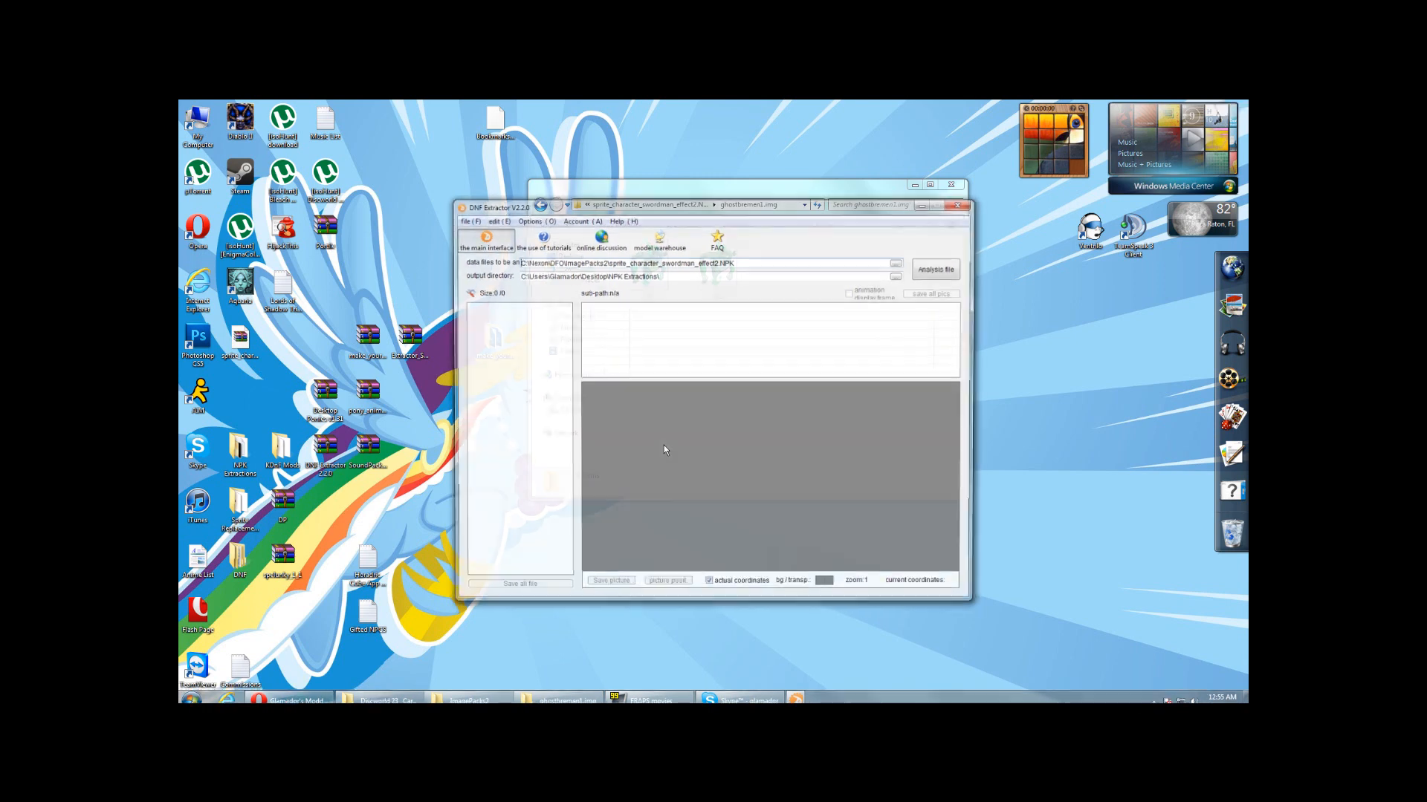
{"action": "left_click", "coordinate": [922, 263]}
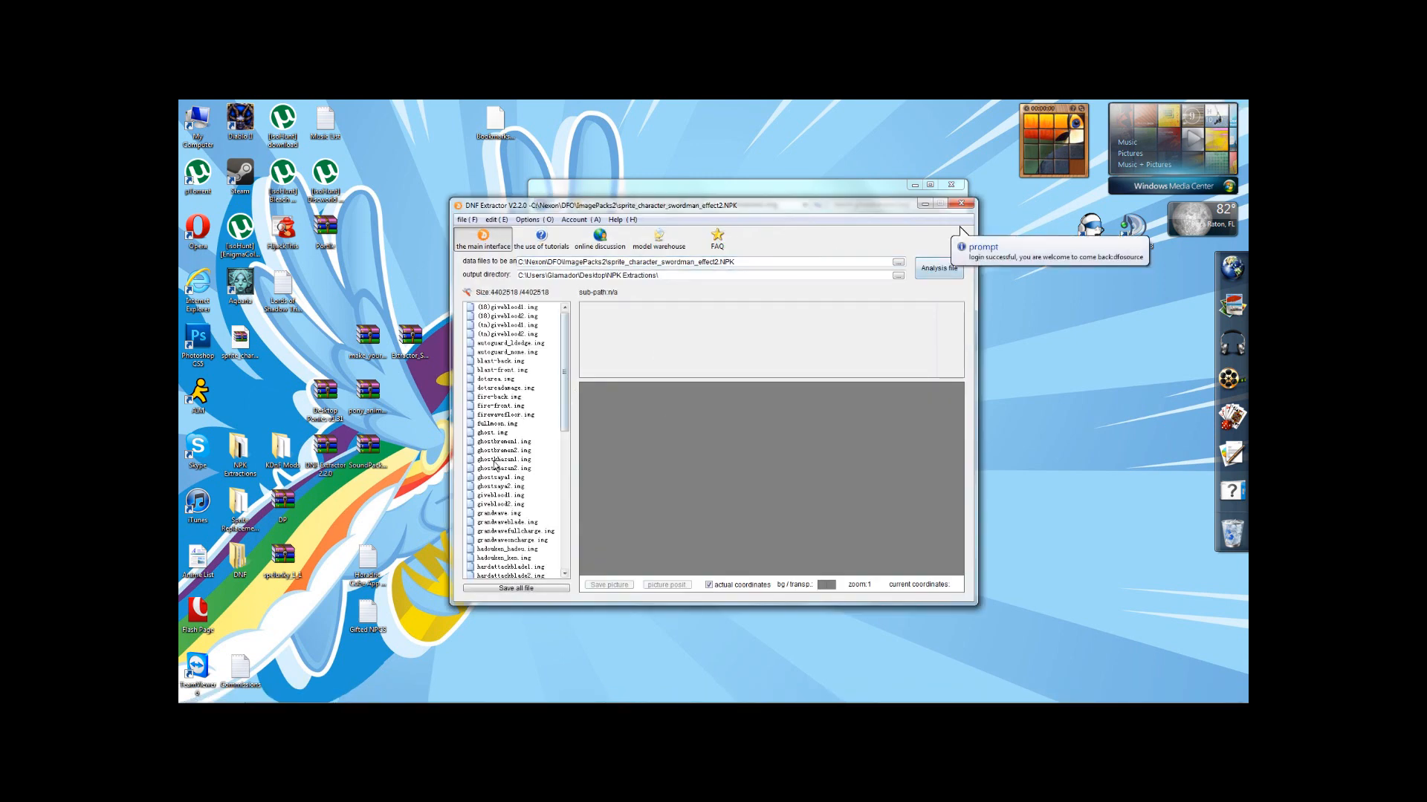
Start replacing the map of frame 0 in ghostbremen1.img, with the preserved colour depth set to 32
{"action": "left_click", "coordinate": [501, 442]}
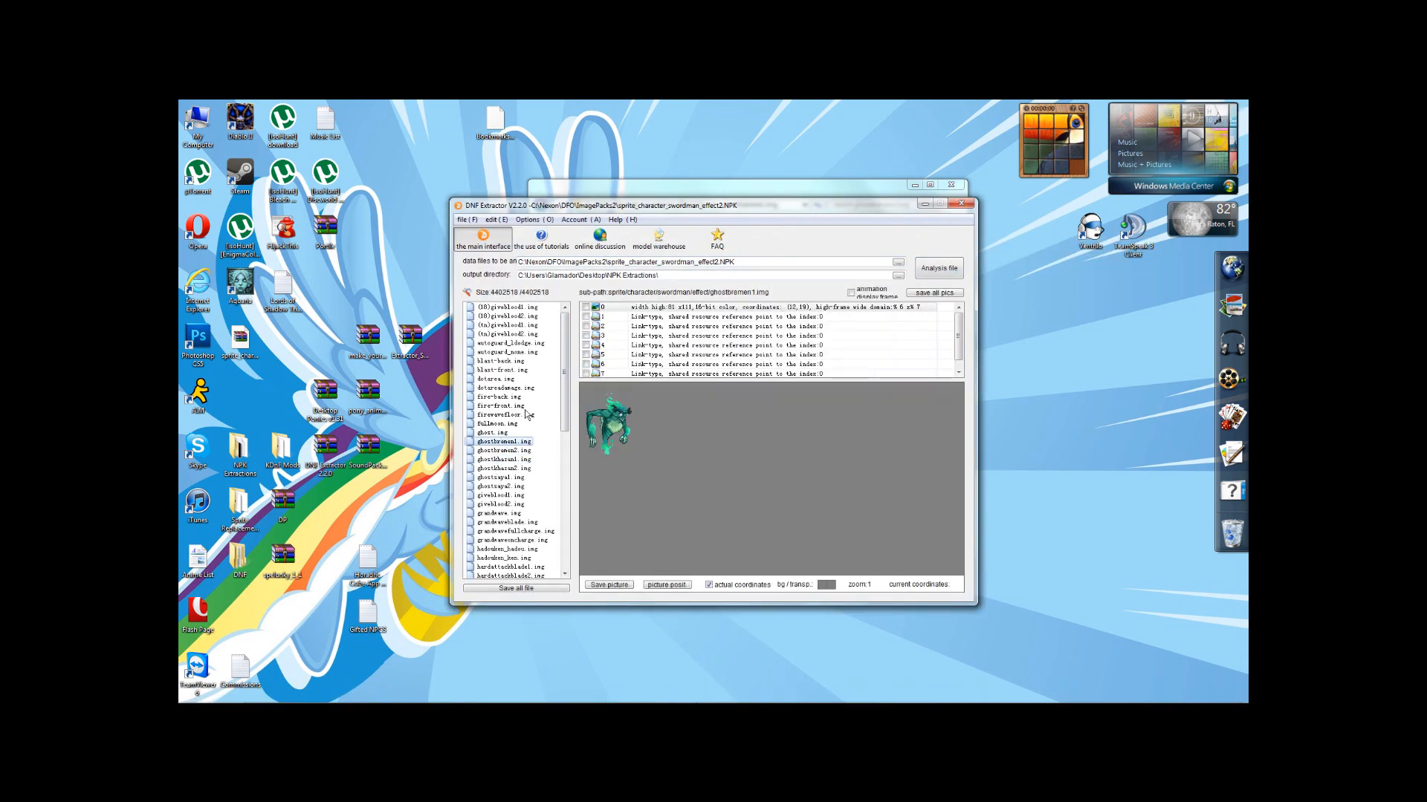
{"action": "right_click", "coordinate": [634, 307]}
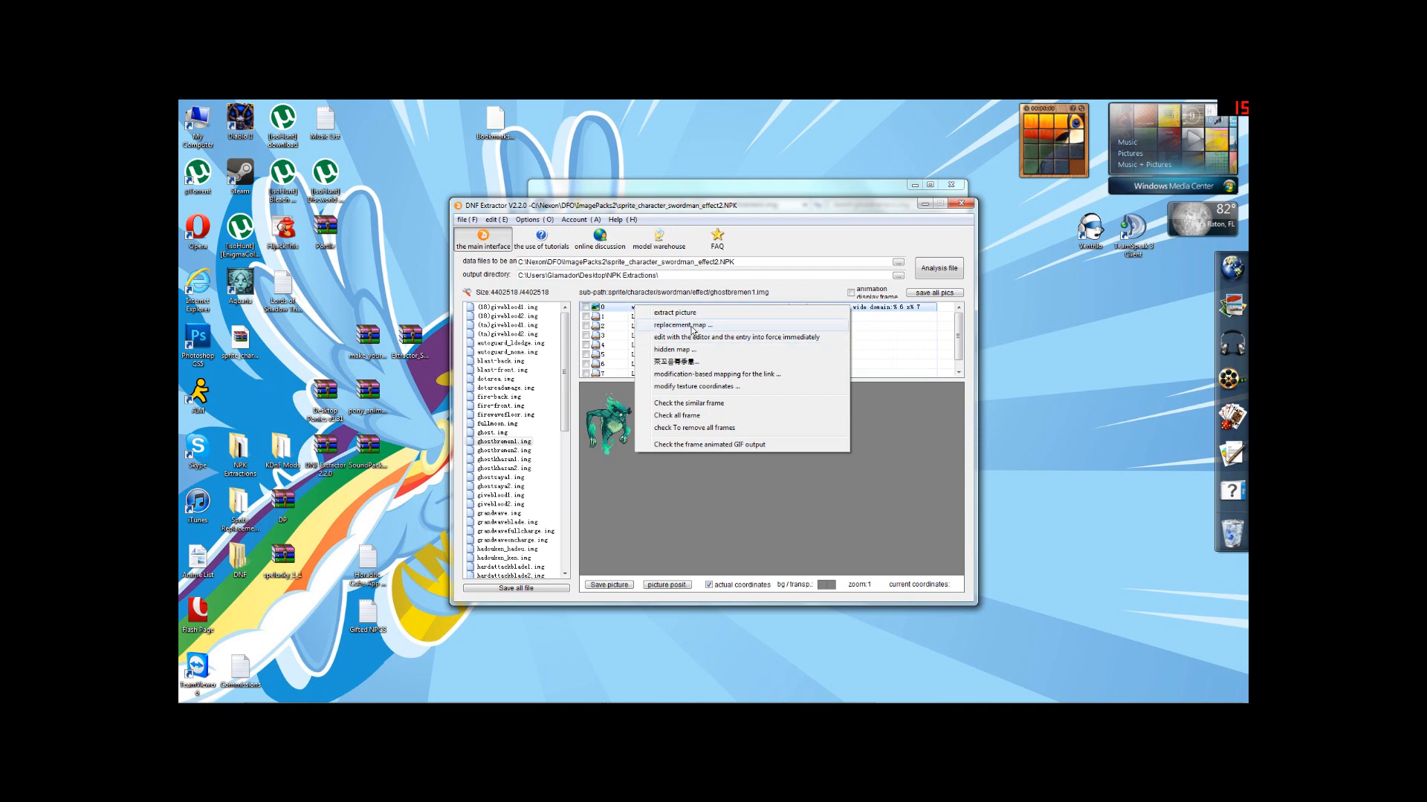
{"action": "left_click", "coordinate": [657, 326]}
{"action": "left_click", "coordinate": [801, 420]}
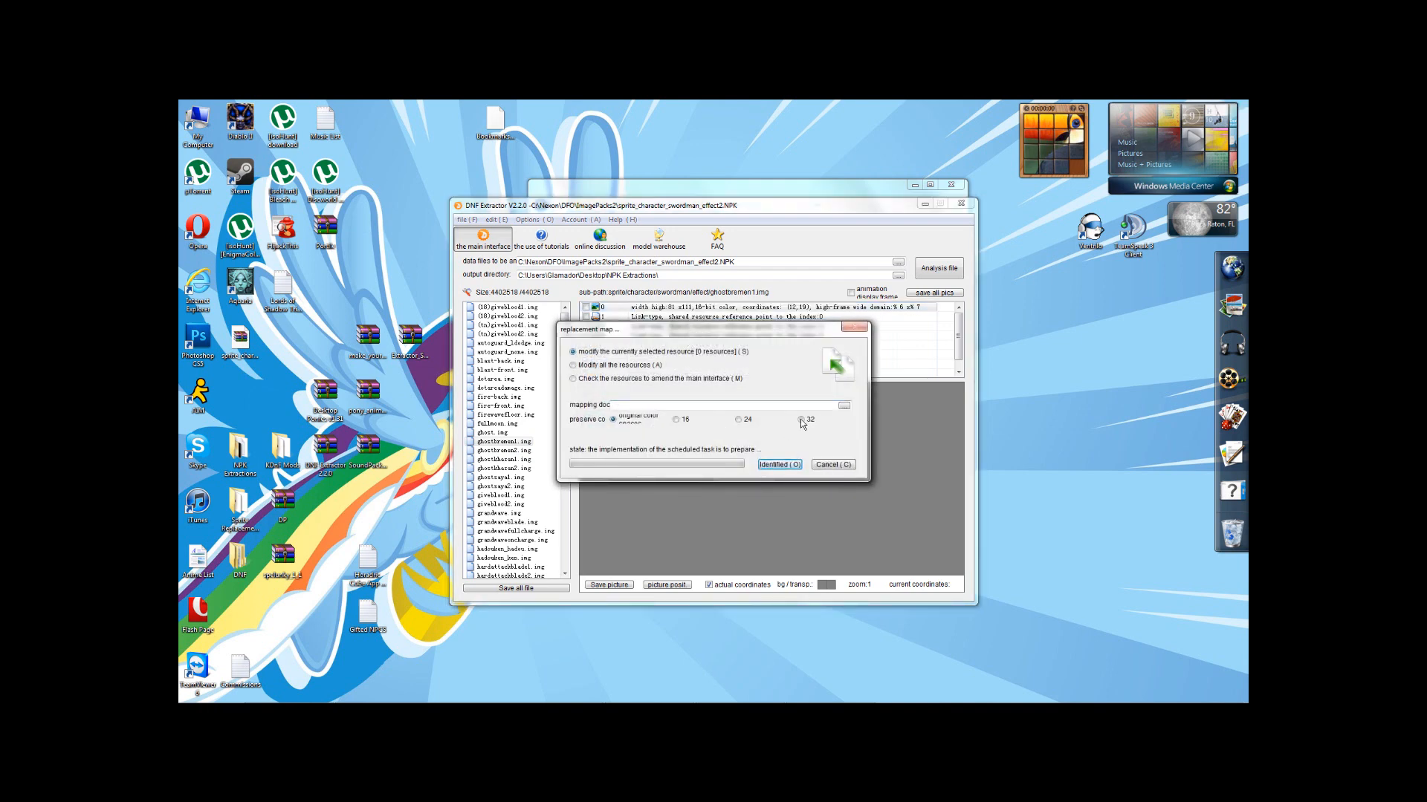
Load the recoloured 0-2 PNG from the extracted ghostbremen1.img folder as the mapping file and apply the replacement
{"action": "left_click", "coordinate": [844, 407]}
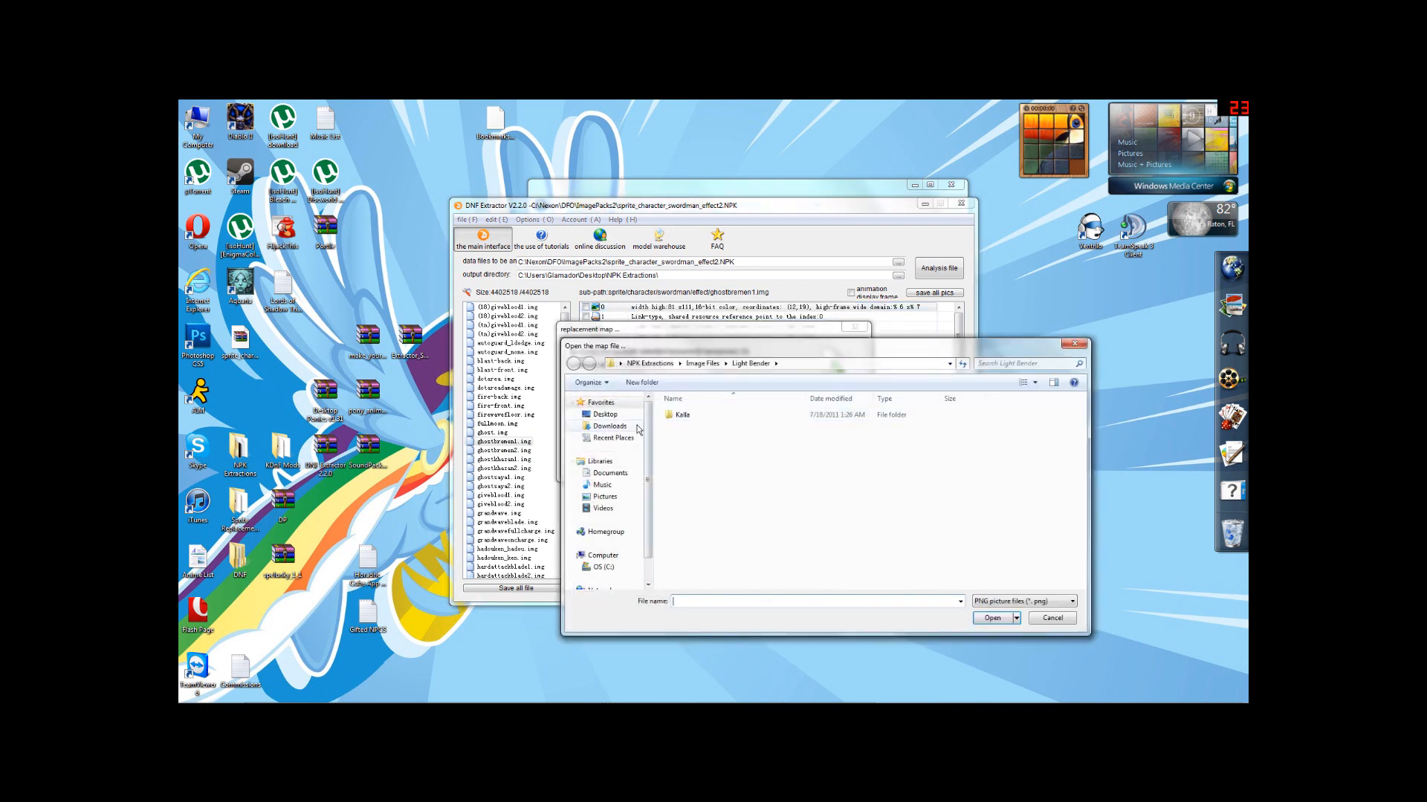
{"action": "left_click", "coordinate": [640, 365]}
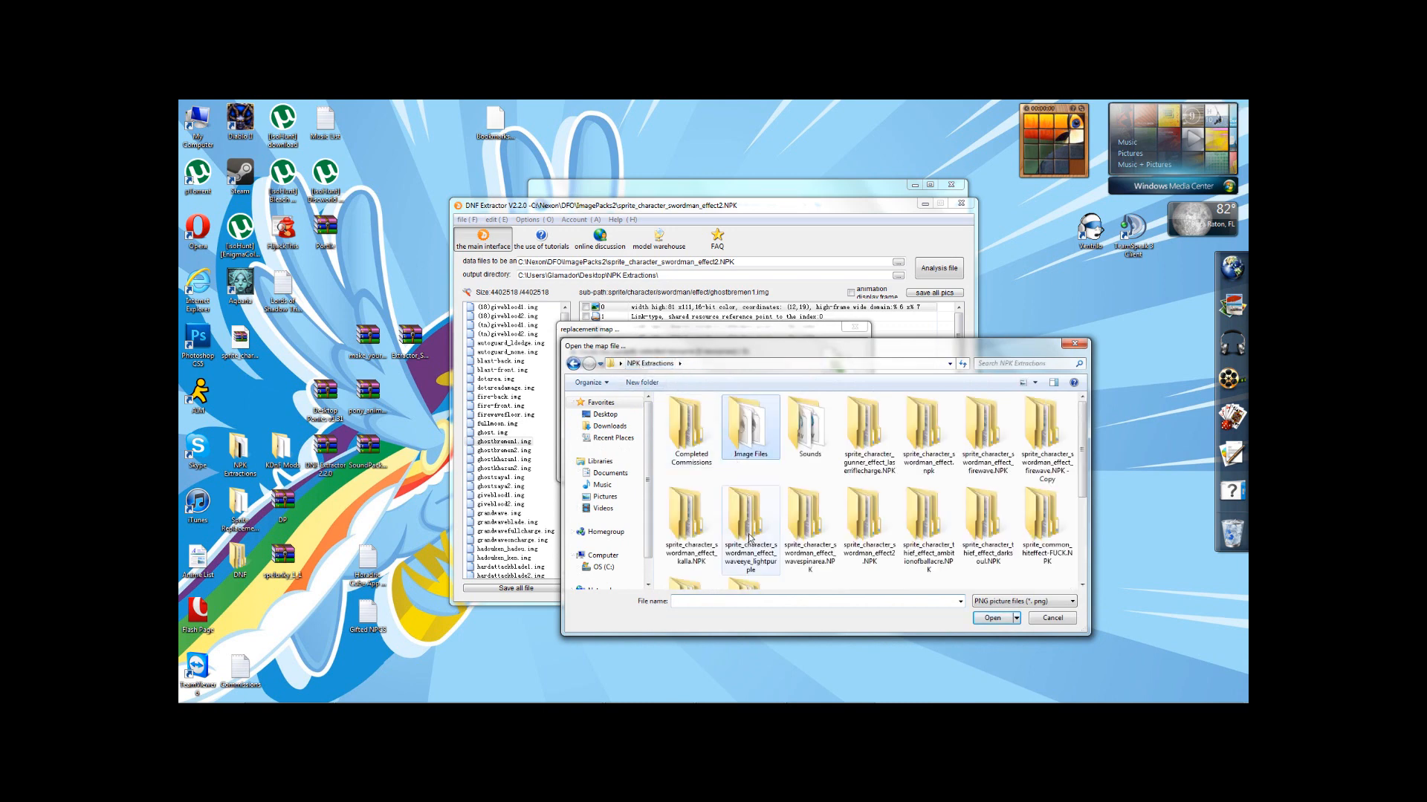
{"action": "left_click", "coordinate": [752, 524]}
{"action": "double_click", "coordinate": [867, 520]}
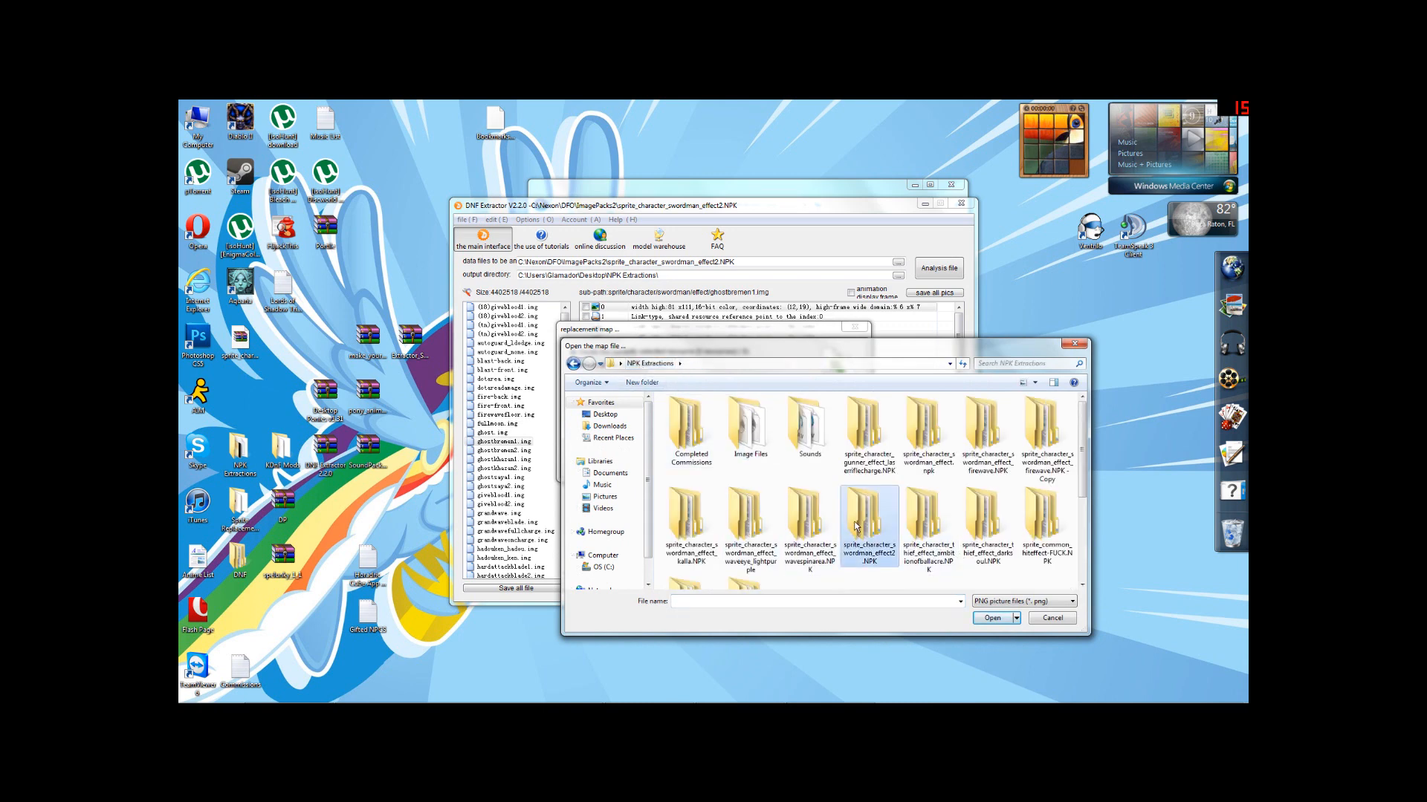
{"action": "double_click", "coordinate": [685, 431]}
{"action": "double_click", "coordinate": [763, 431]}
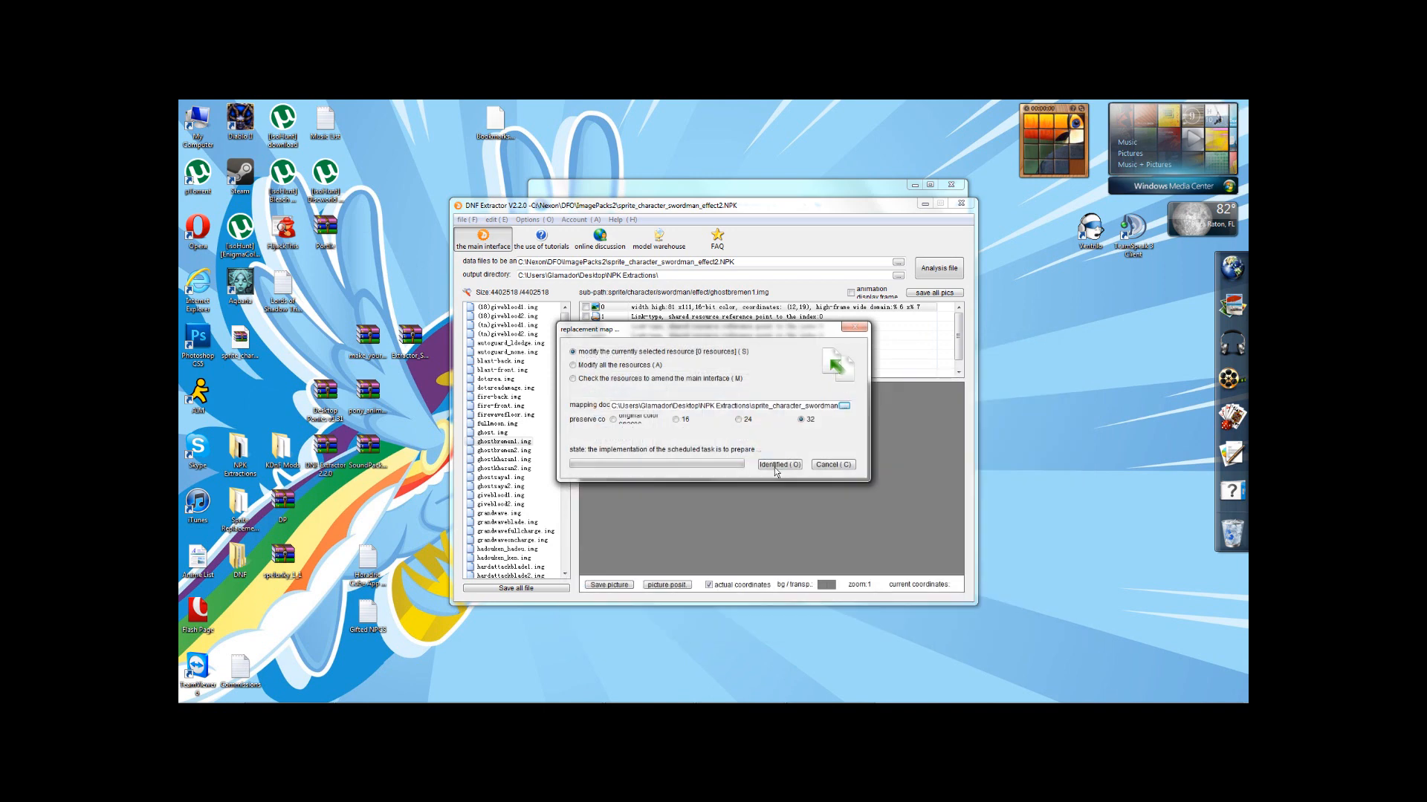
{"action": "left_click", "coordinate": [775, 465]}
{"action": "left_click", "coordinate": [763, 445]}
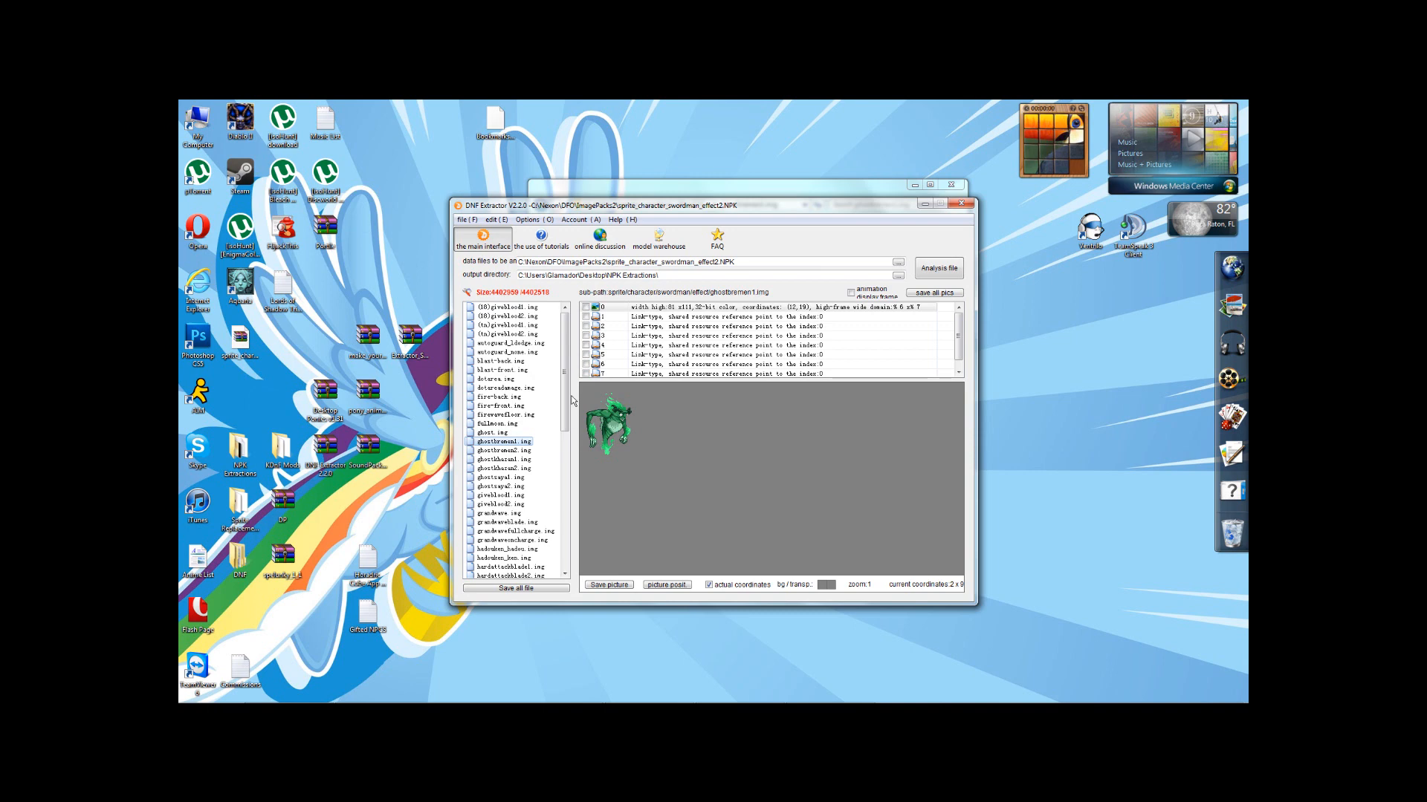
Look through the frames of grandwaveblade.img and extract all of its pictures to the output directory
{"action": "scroll", "coordinate": [565, 384], "scroll_direction": "down", "scroll_amount": 3}
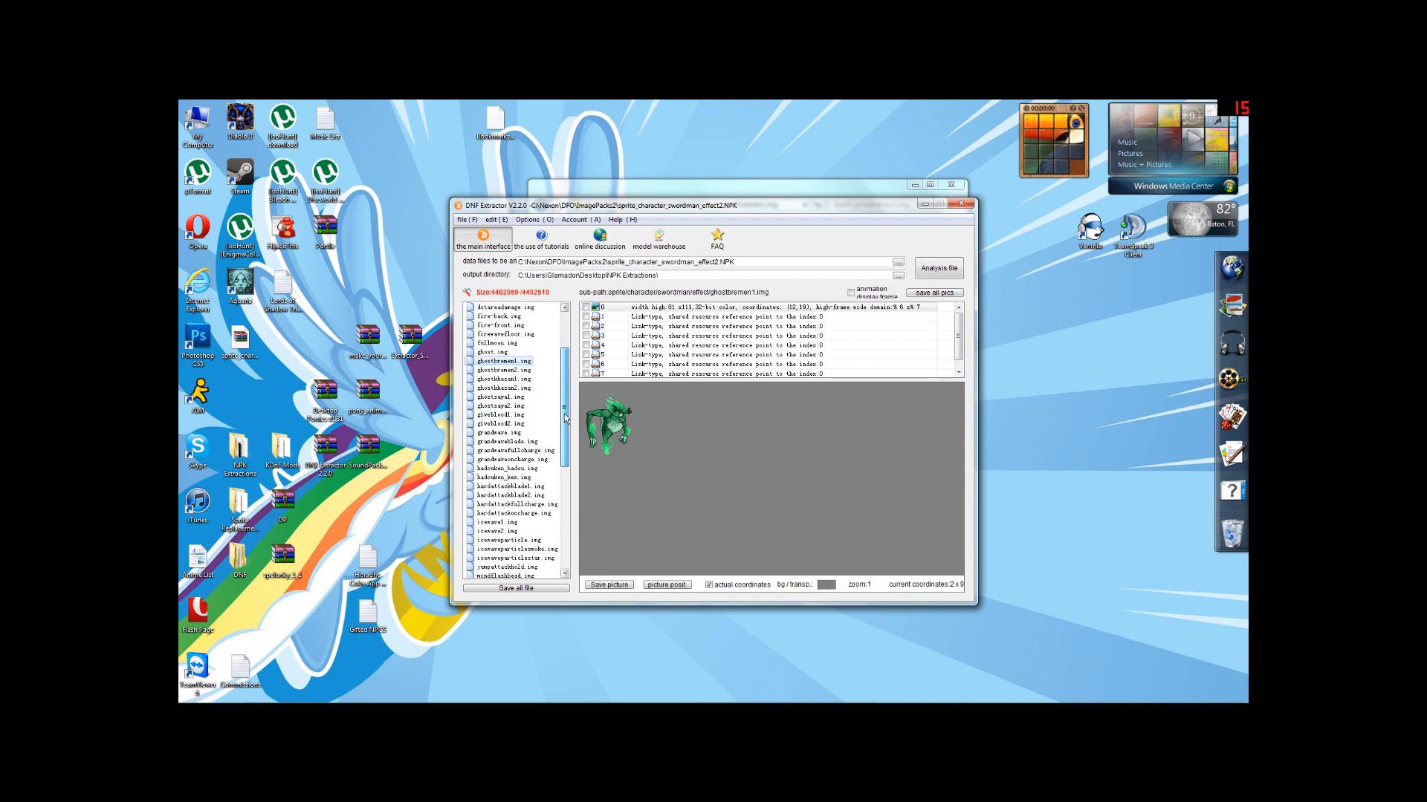
{"action": "left_click", "coordinate": [518, 417]}
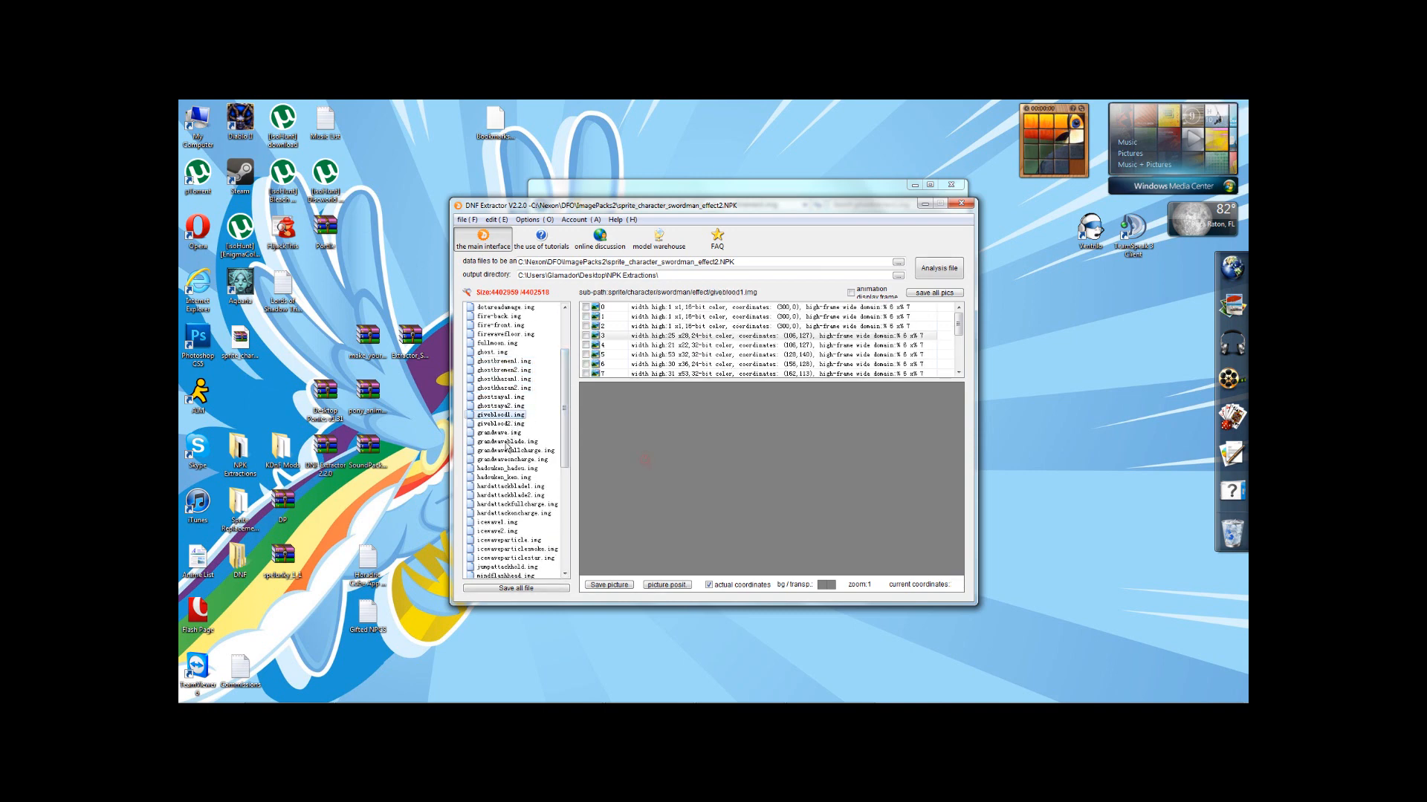
{"action": "left_click", "coordinate": [508, 444]}
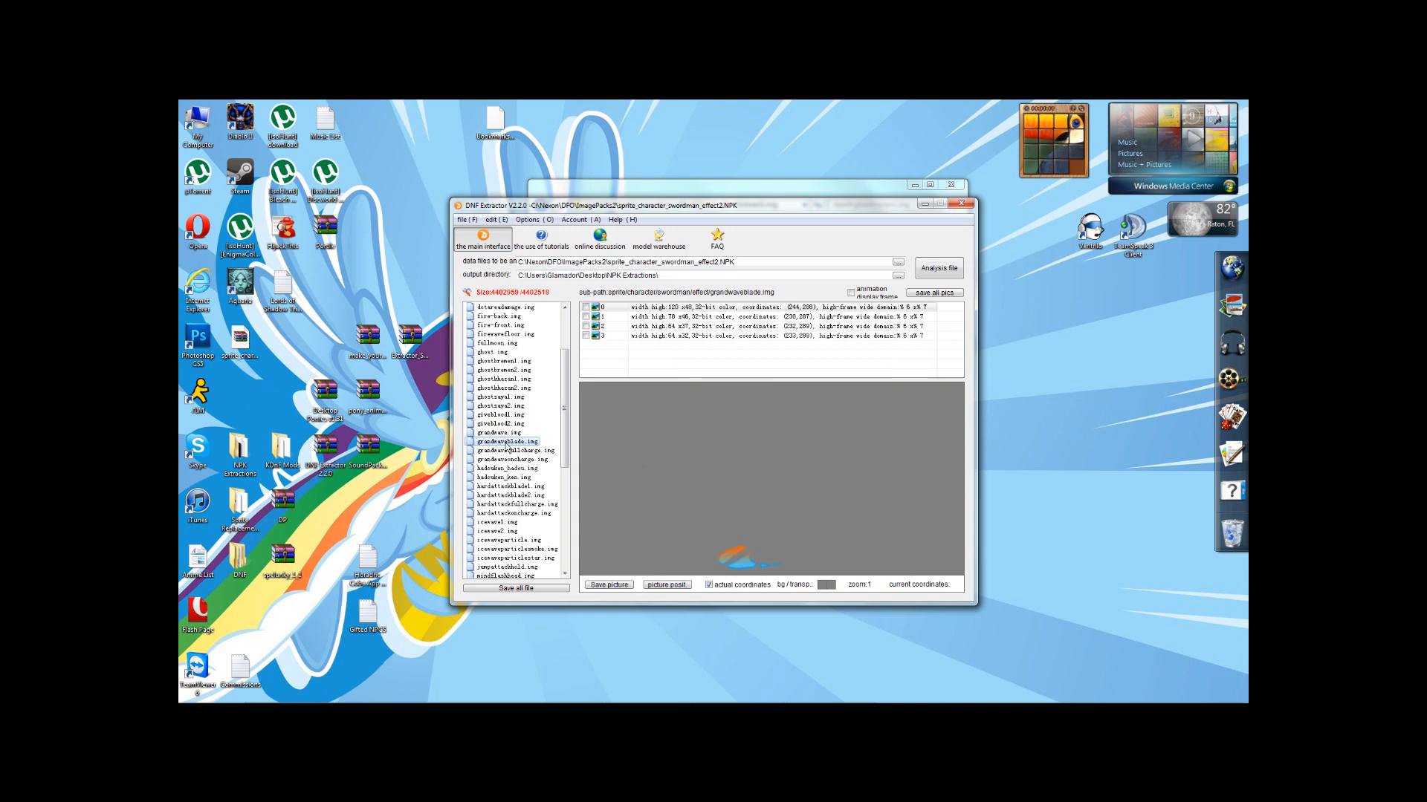
{"action": "left_click", "coordinate": [508, 450]}
{"action": "left_click", "coordinate": [508, 442]}
{"action": "left_click", "coordinate": [627, 317]}
{"action": "left_click", "coordinate": [624, 326]}
{"action": "left_click", "coordinate": [621, 336]}
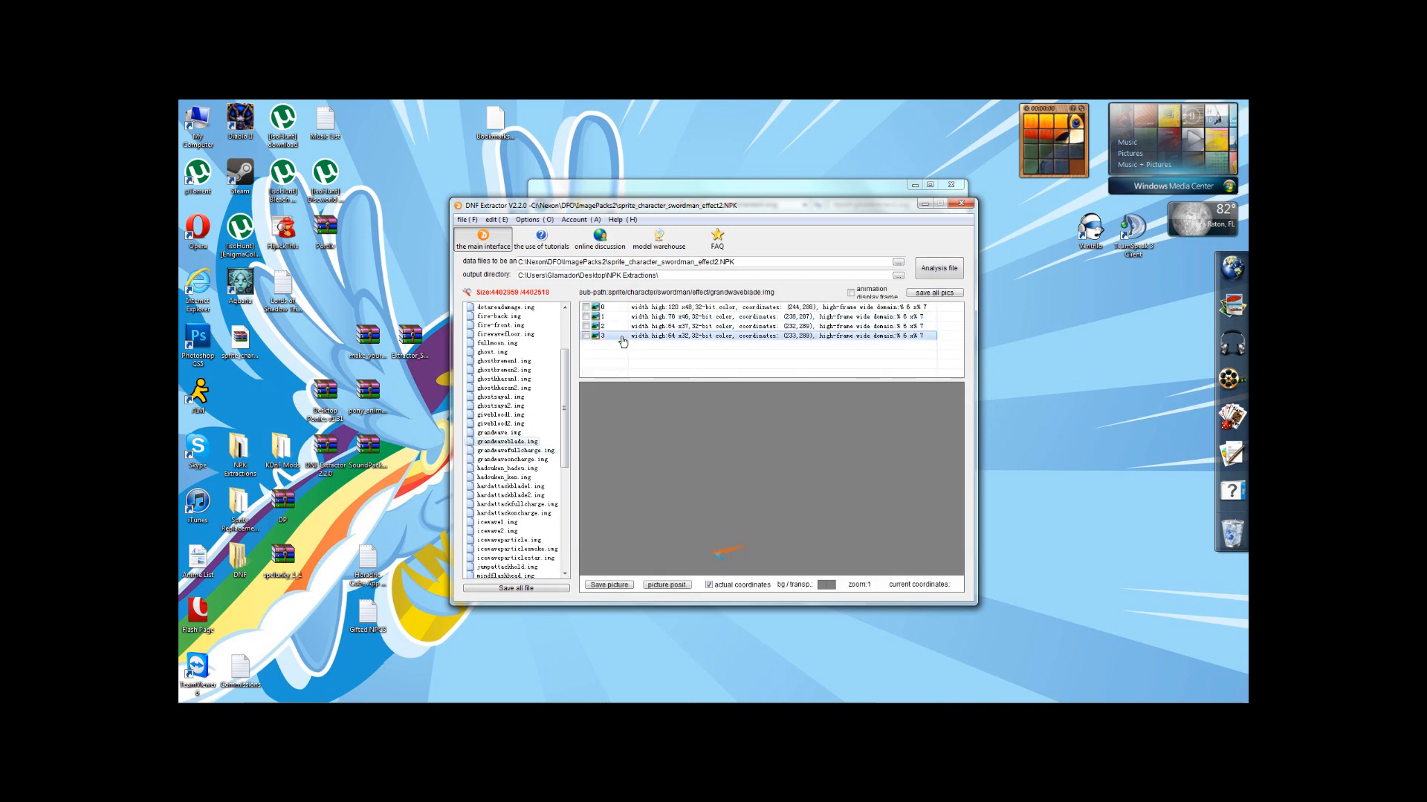
{"action": "left_click", "coordinate": [617, 307]}
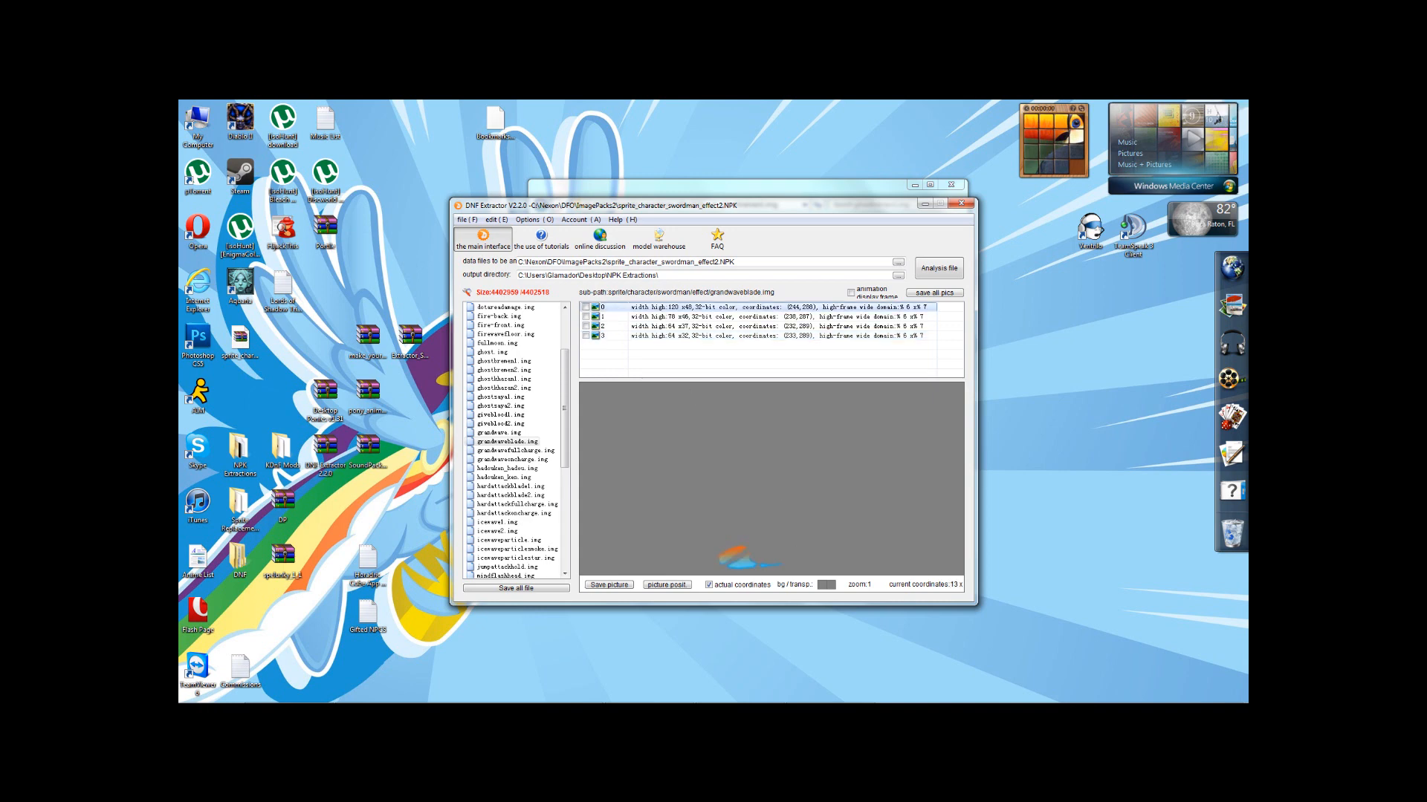
{"action": "left_click", "coordinate": [935, 294]}
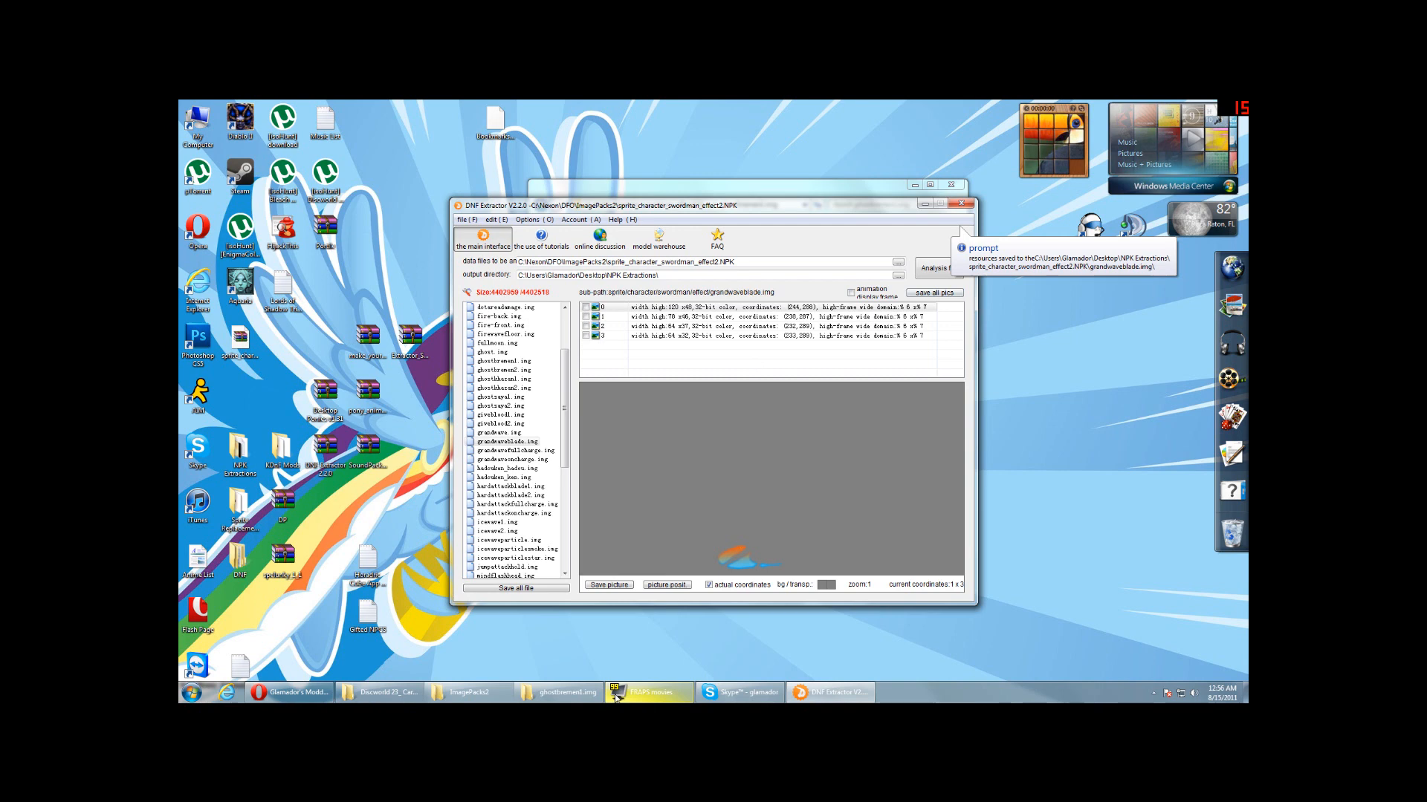
Switch to the extracted grandwaveblade.img folder and open all four of its pictures in Photoshop
{"action": "left_click", "coordinate": [561, 693]}
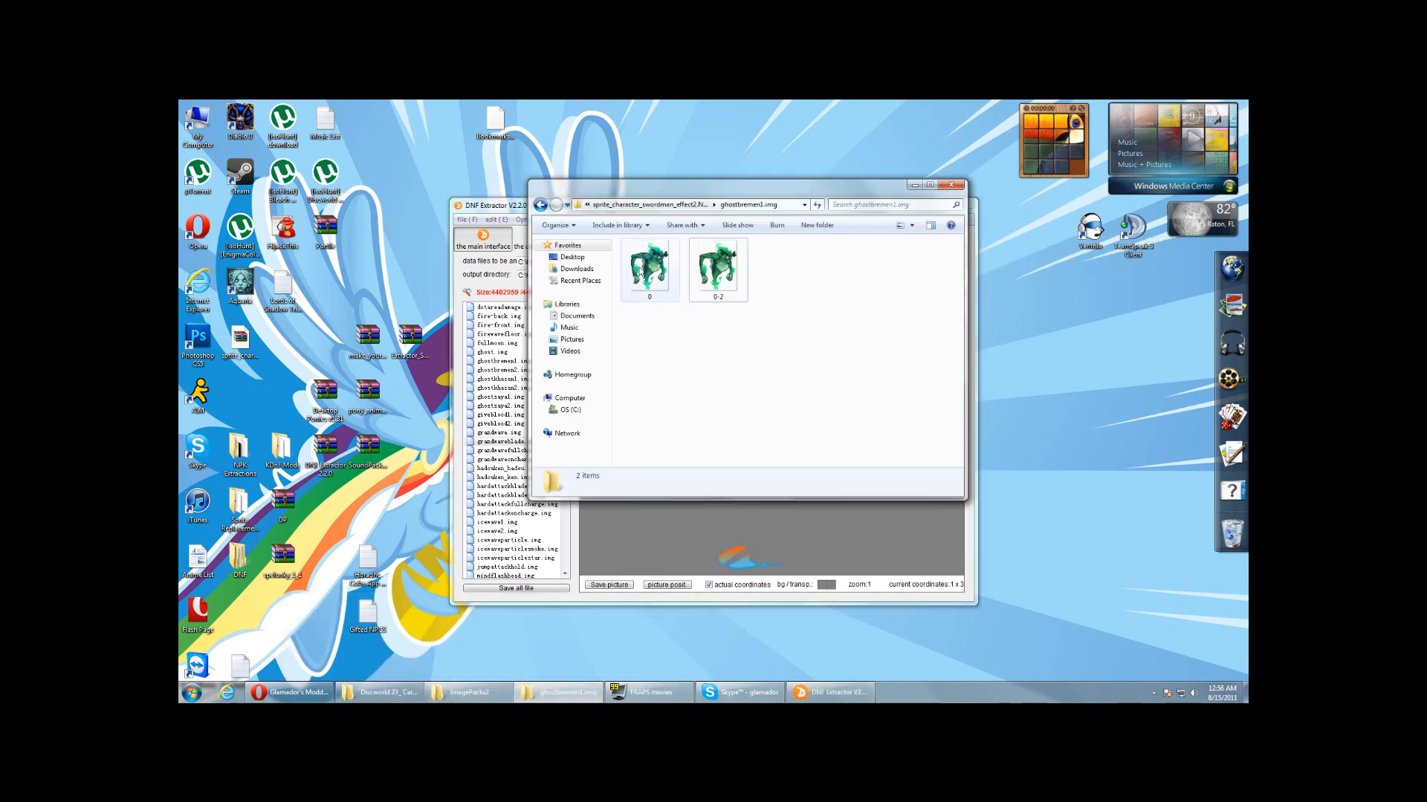
{"action": "left_click", "coordinate": [680, 205]}
{"action": "double_click", "coordinate": [654, 269]}
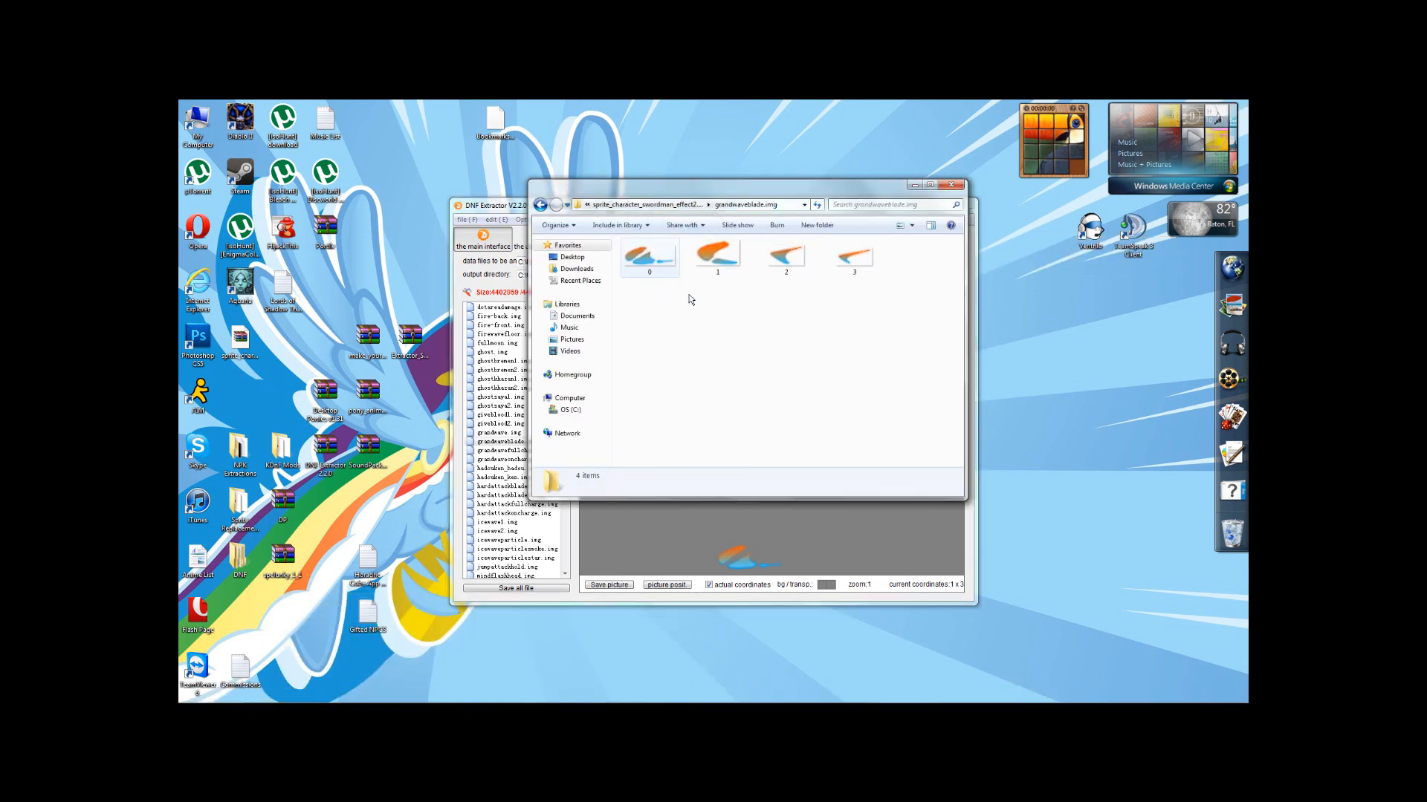
{"action": "left_click_drag", "start_coordinate": [748, 297], "coordinate": [624, 241]}
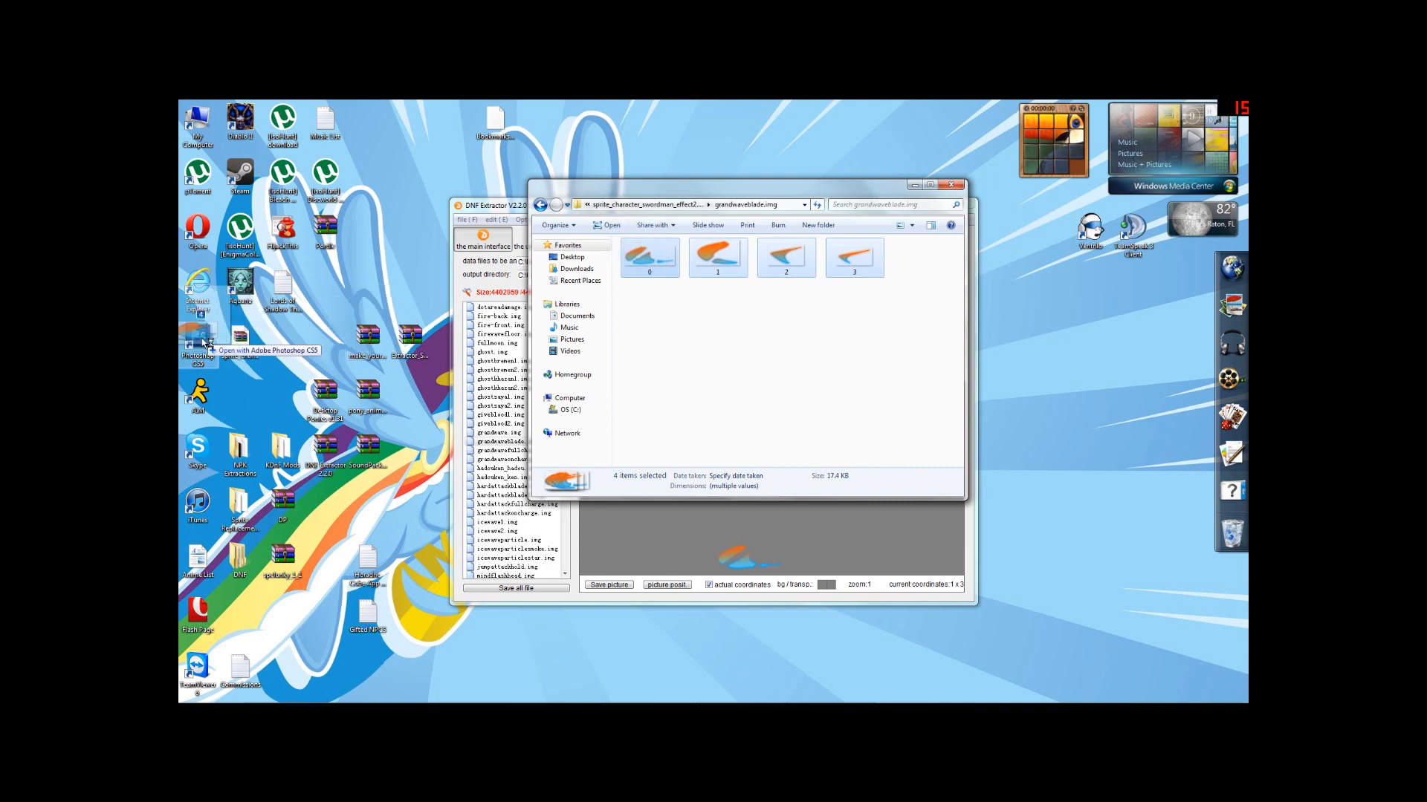
{"action": "key", "text": "Return"}
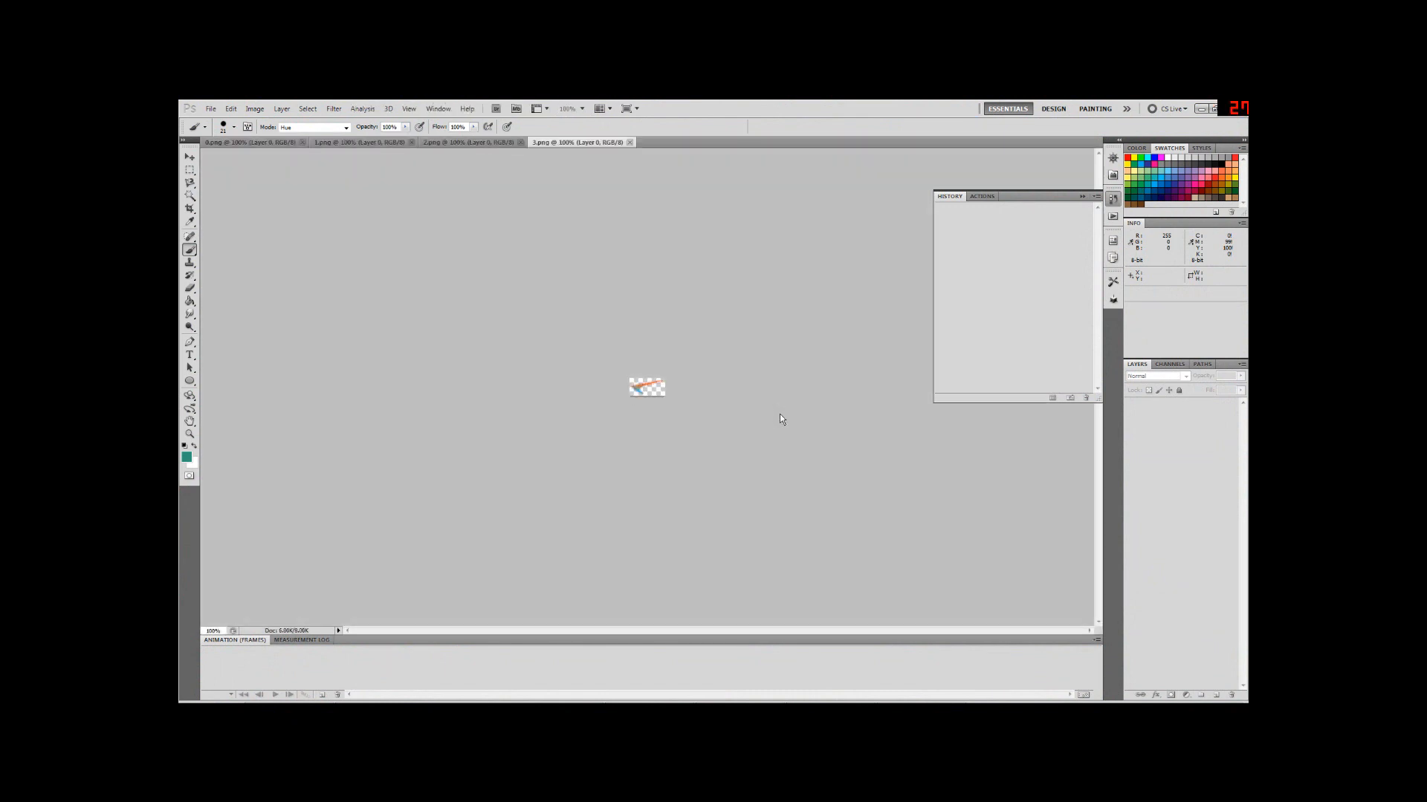
Add a Color Overlay effect with the Hue blend mode to Layer 0 of 0.png
{"action": "left_click", "coordinate": [223, 143]}
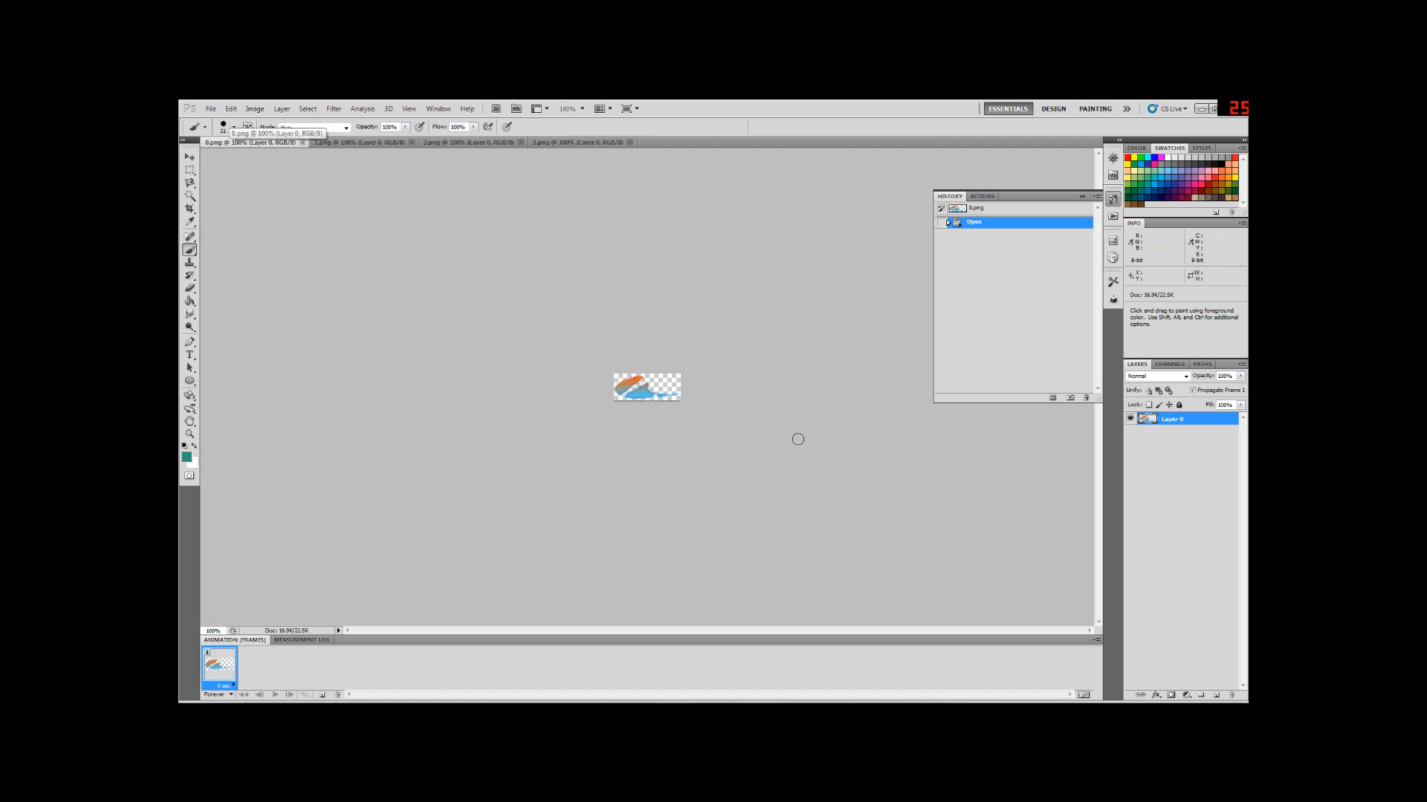
{"action": "right_click", "coordinate": [1177, 421]}
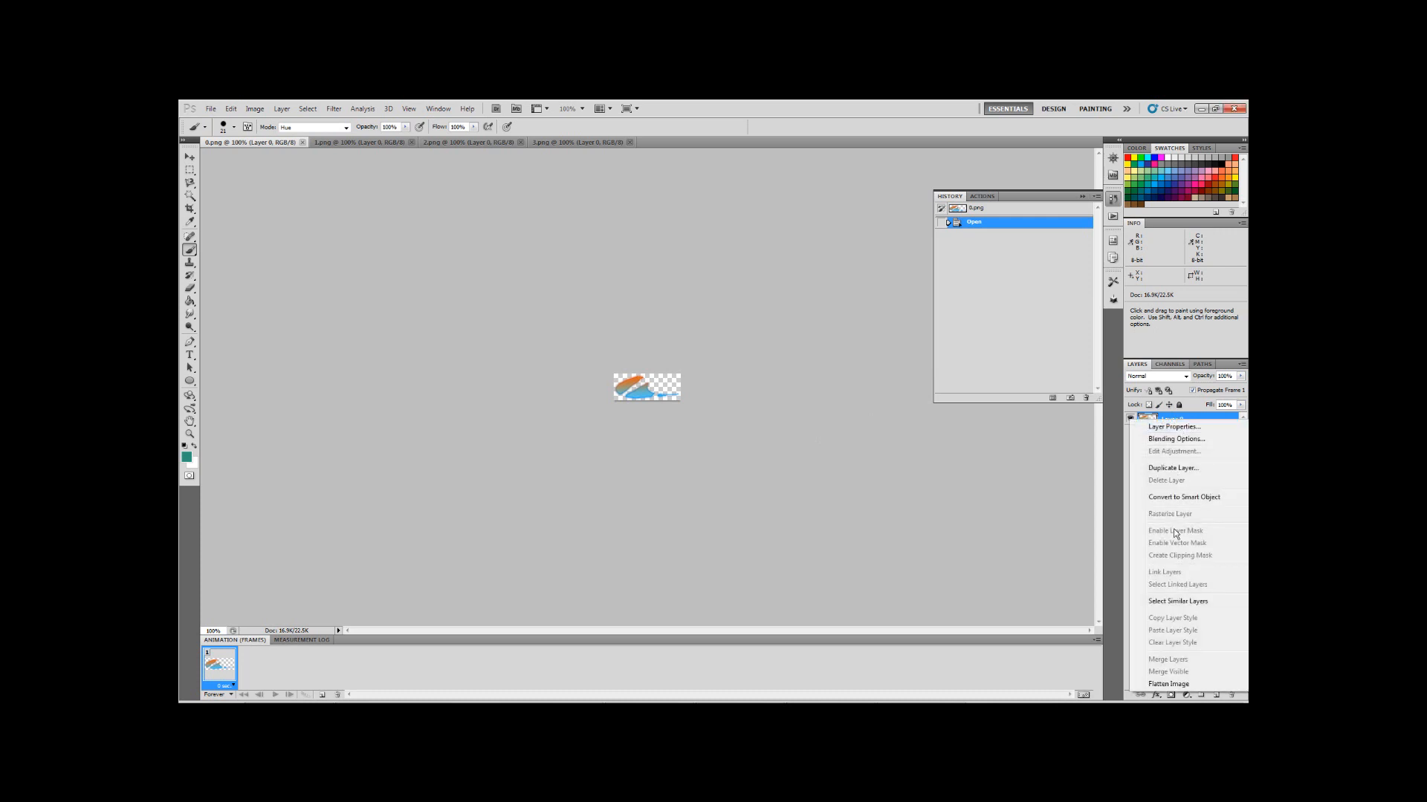
{"action": "left_click", "coordinate": [1163, 444]}
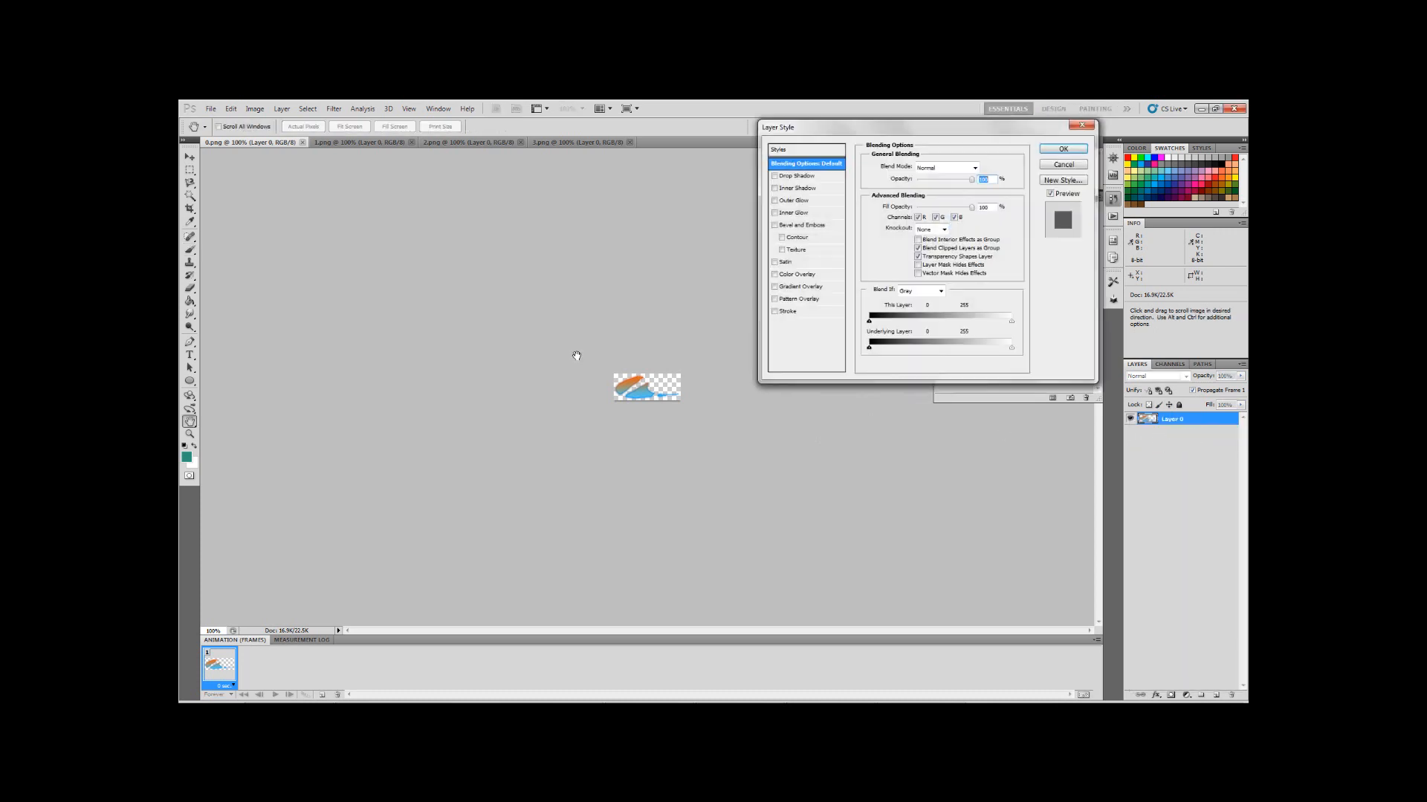
{"action": "left_click", "coordinate": [797, 275]}
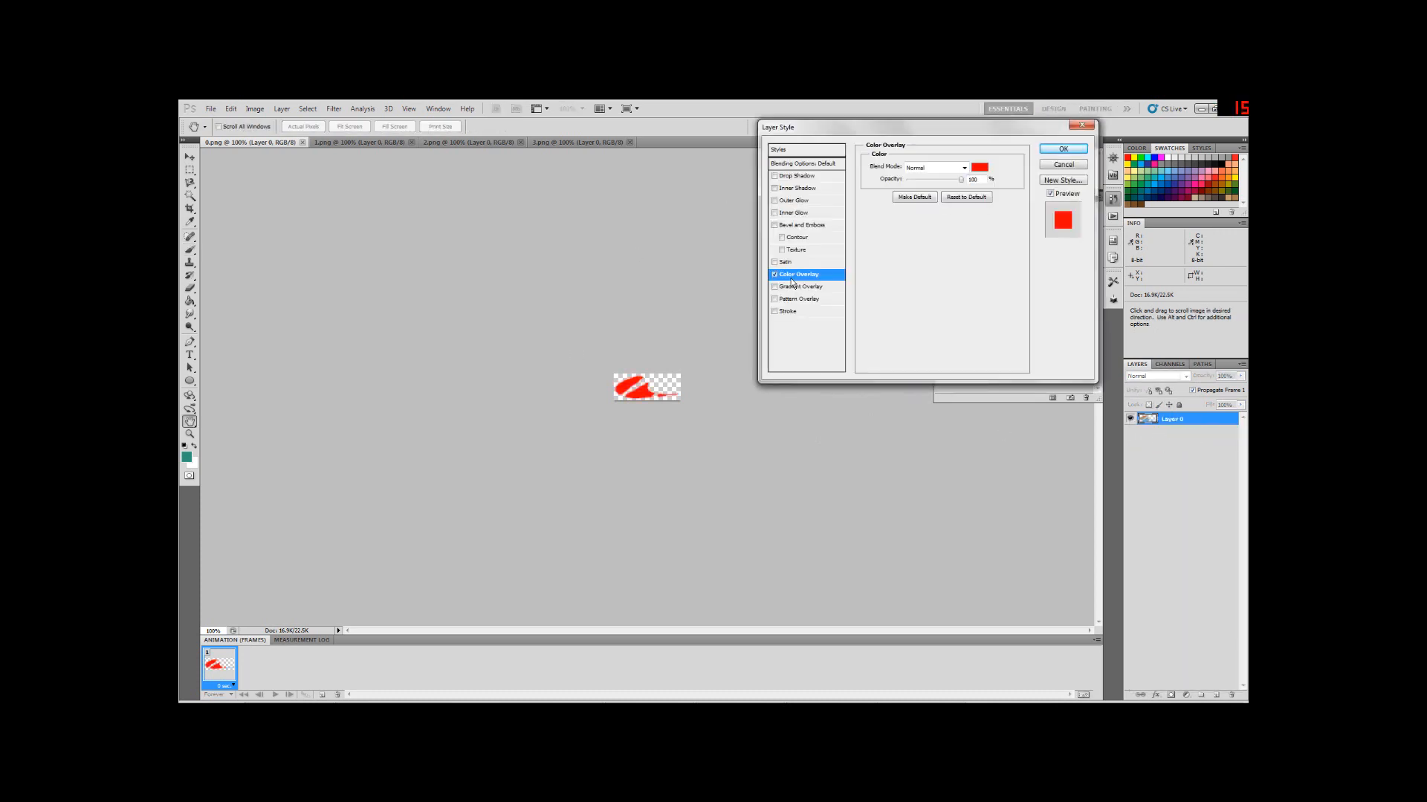
{"action": "left_click", "coordinate": [944, 170]}
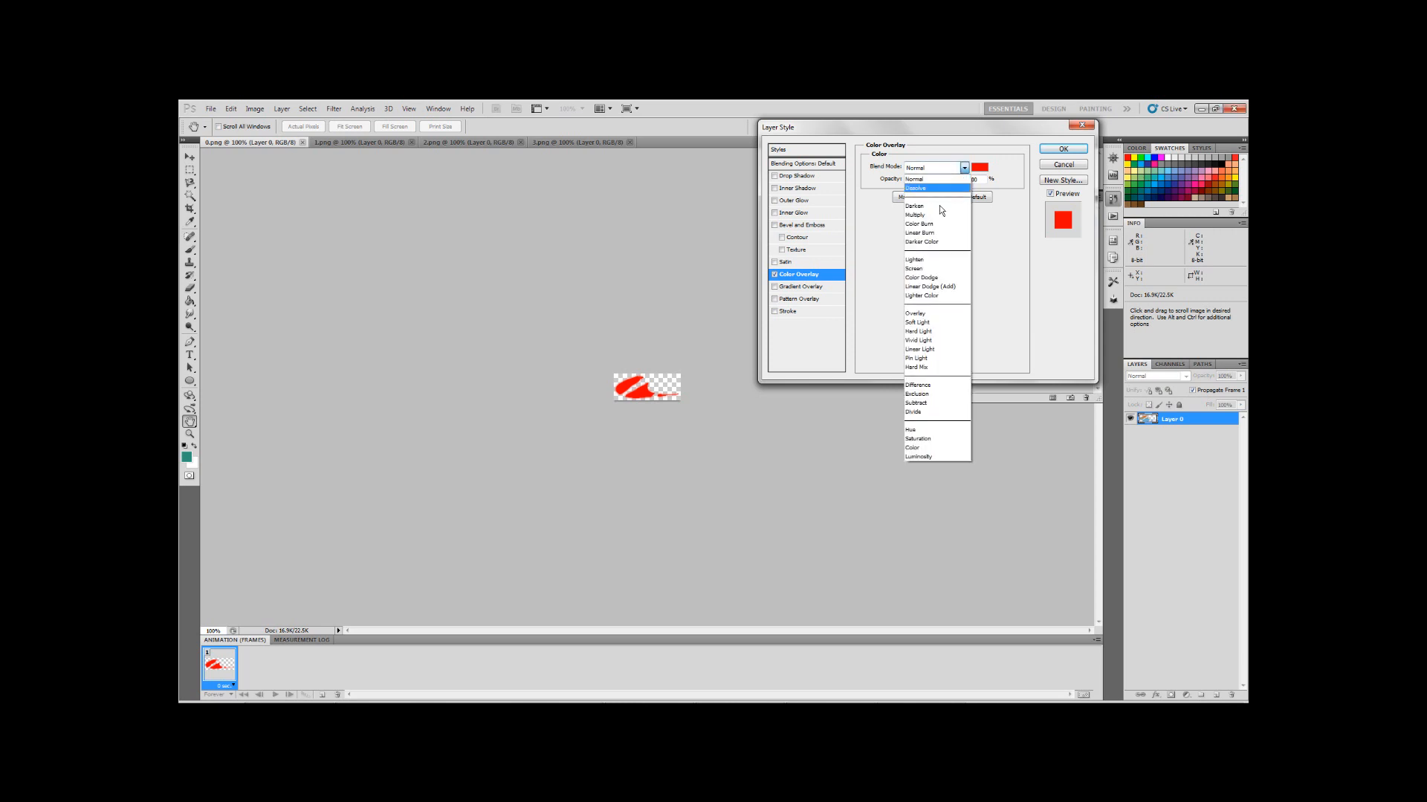
{"action": "left_click", "coordinate": [919, 429]}
Set the overlay colour of 0.png to light blue 00baff and apply the layer style
{"action": "left_click", "coordinate": [980, 169]}
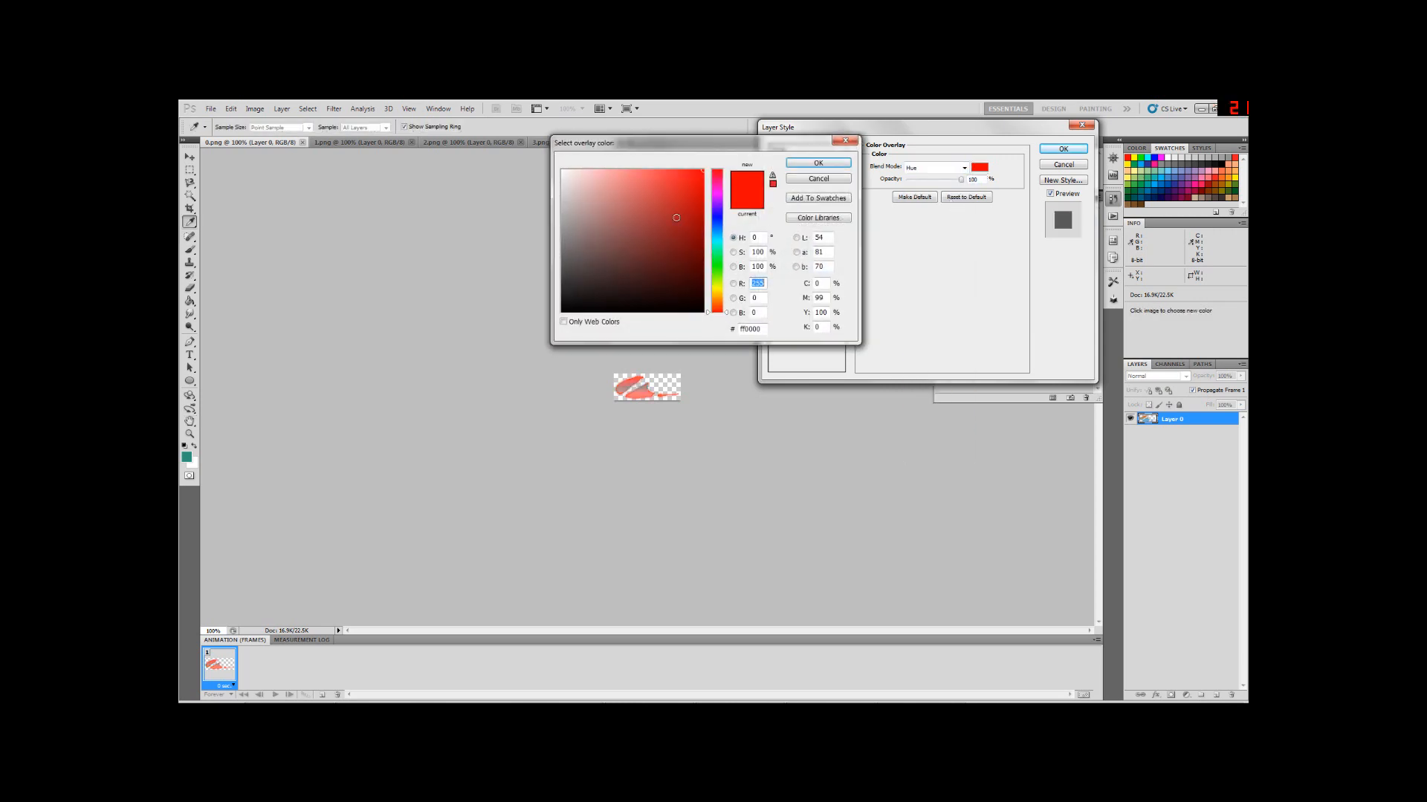
{"action": "left_click", "coordinate": [718, 235]}
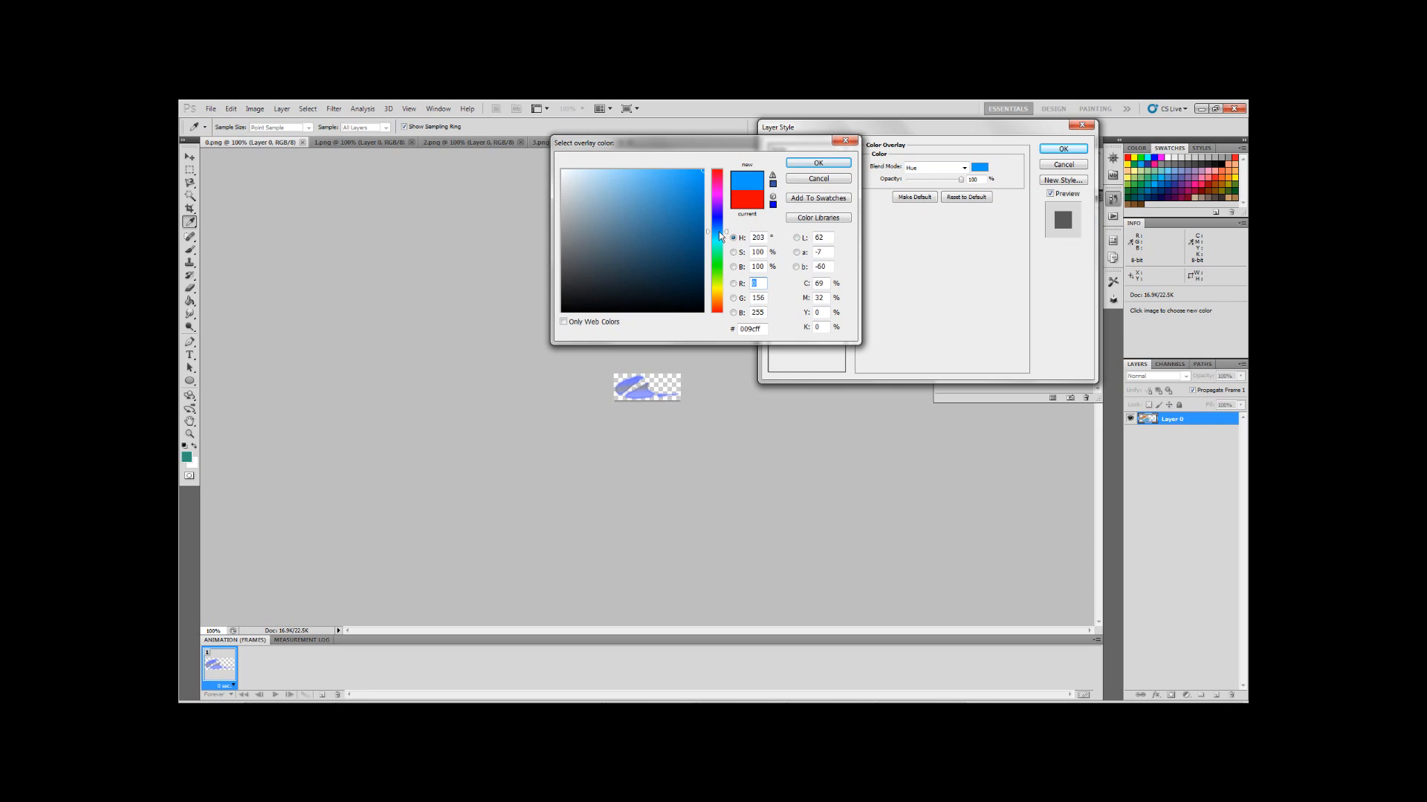
{"action": "left_click_drag", "start_coordinate": [719, 232], "coordinate": [719, 234]}
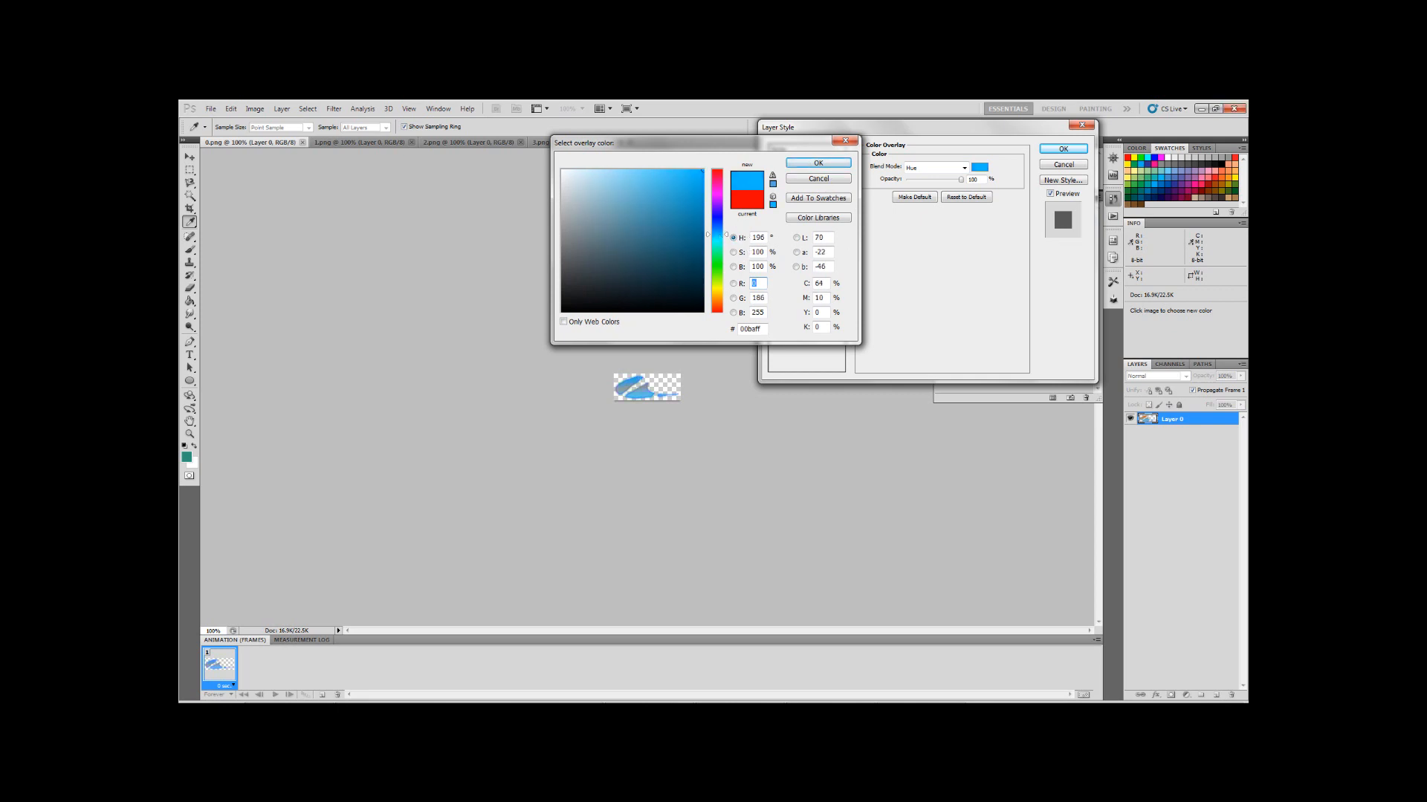
{"action": "left_click", "coordinate": [827, 163]}
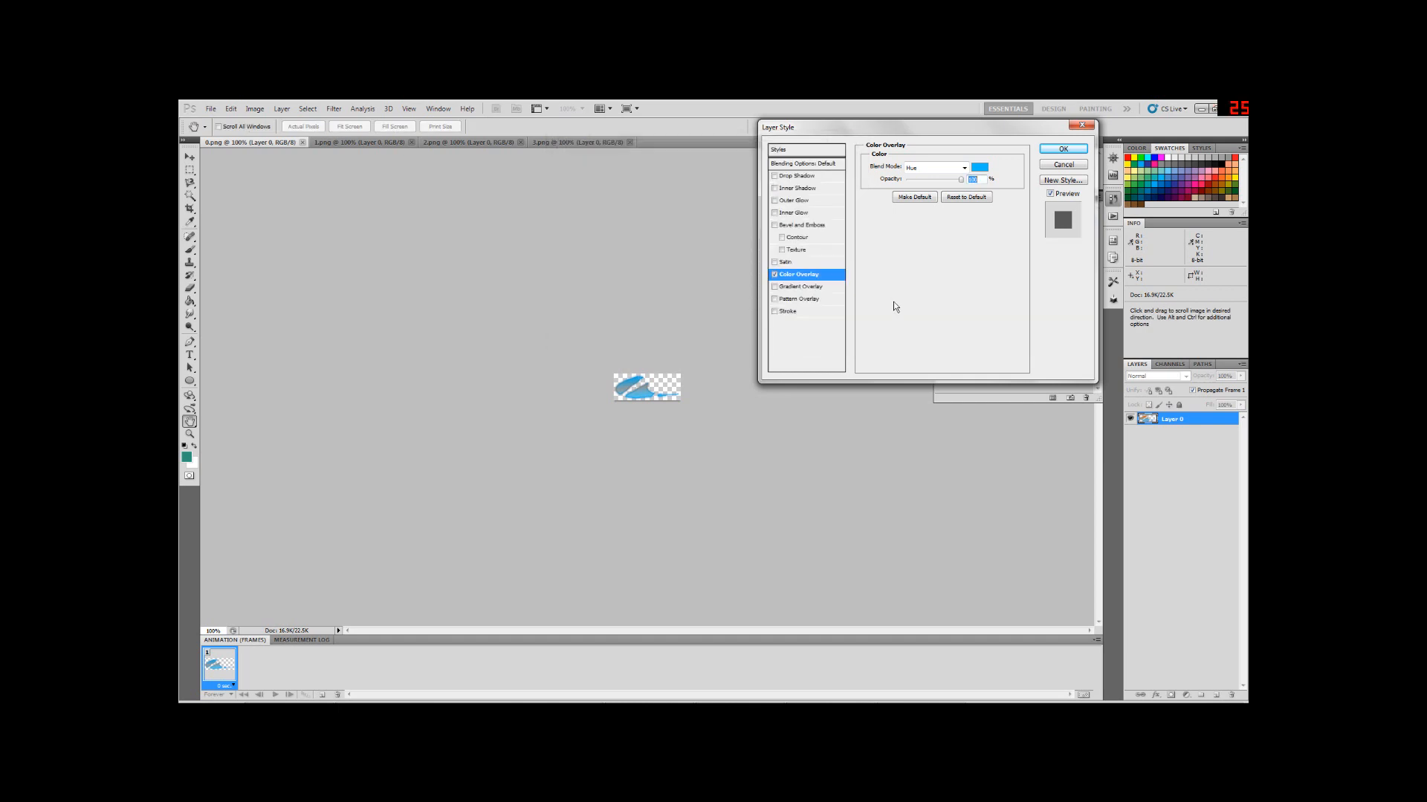
{"action": "left_click", "coordinate": [1063, 149]}
{"action": "key", "text": "b"}
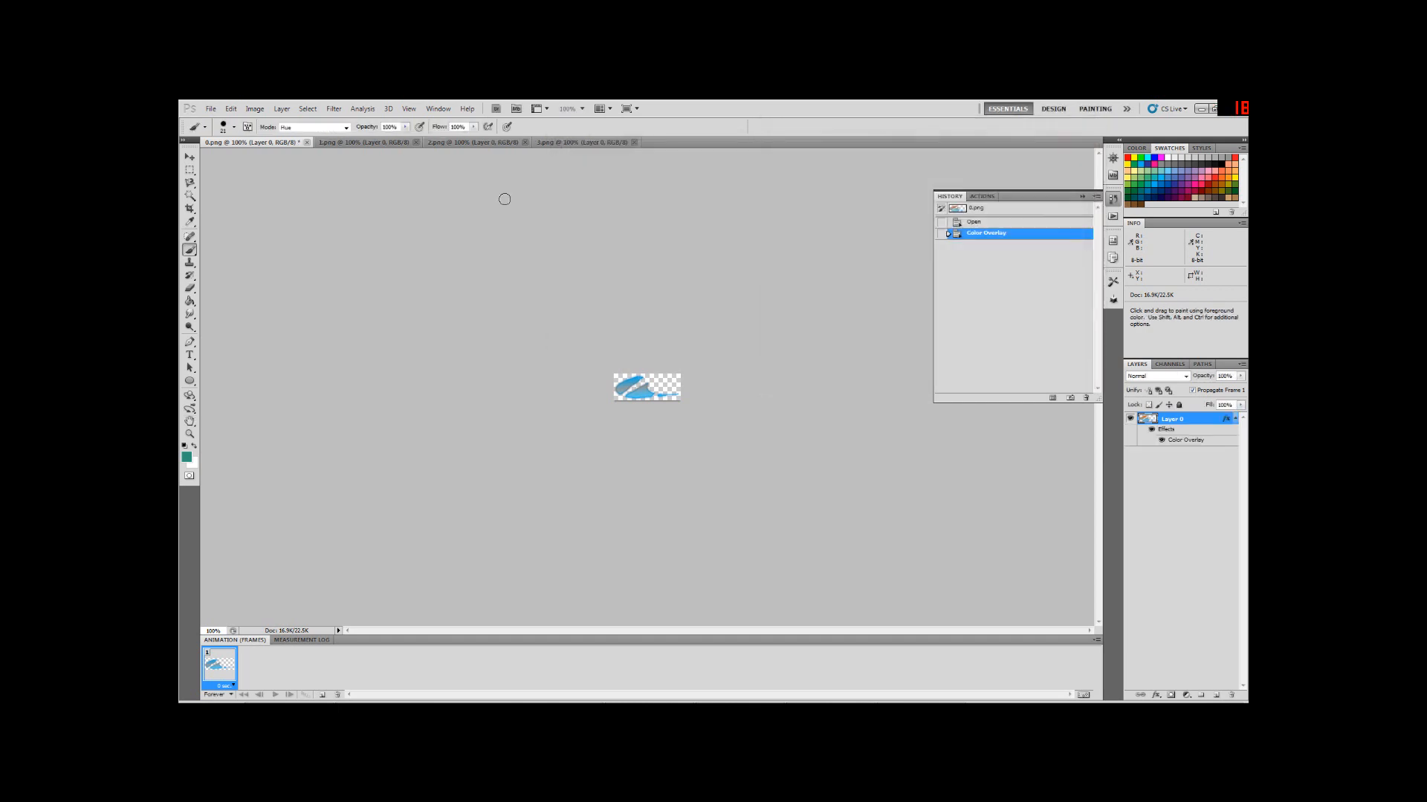
Add a Color Overlay effect with the Hue blend mode to Layer 0 of 1.png
{"action": "left_click", "coordinate": [382, 144]}
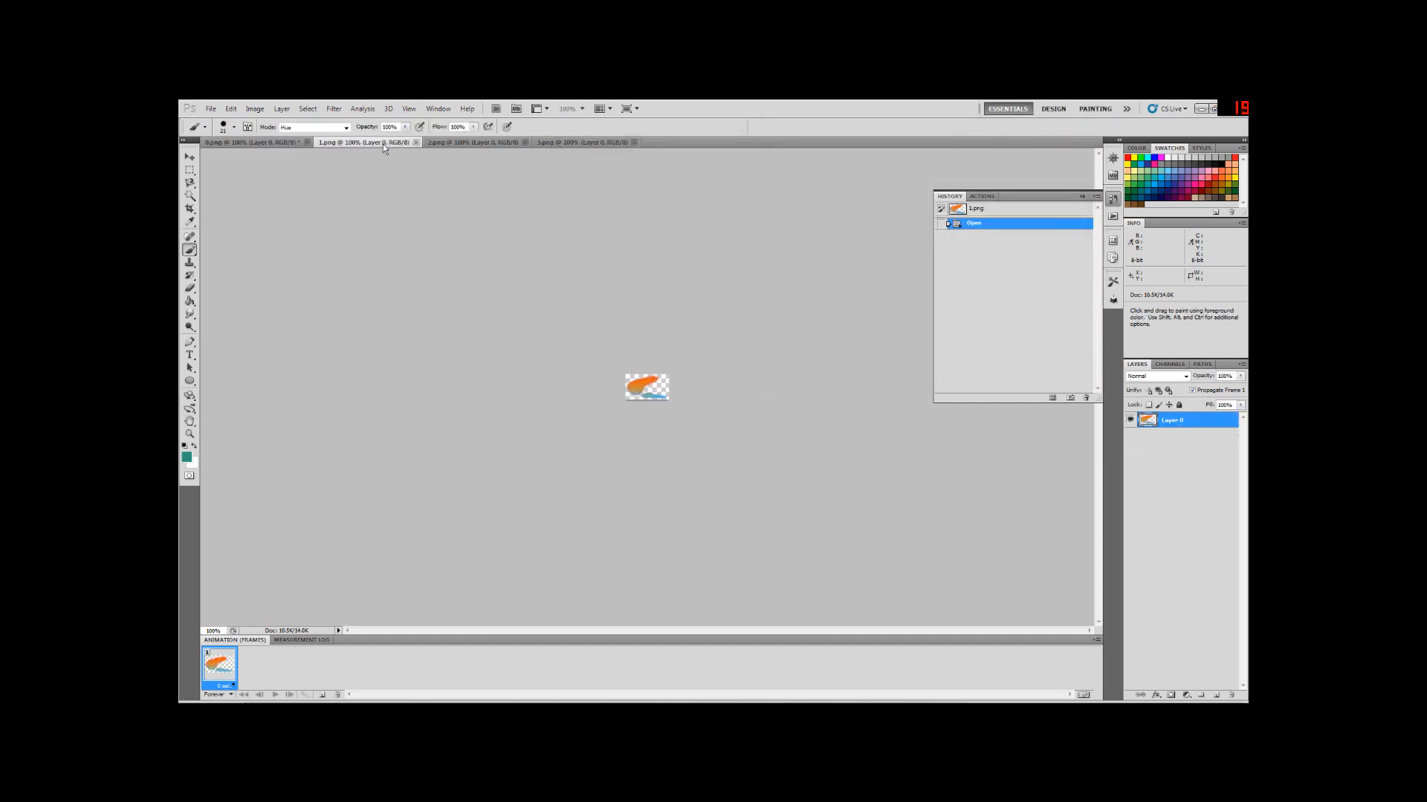
{"action": "right_click", "coordinate": [1181, 420]}
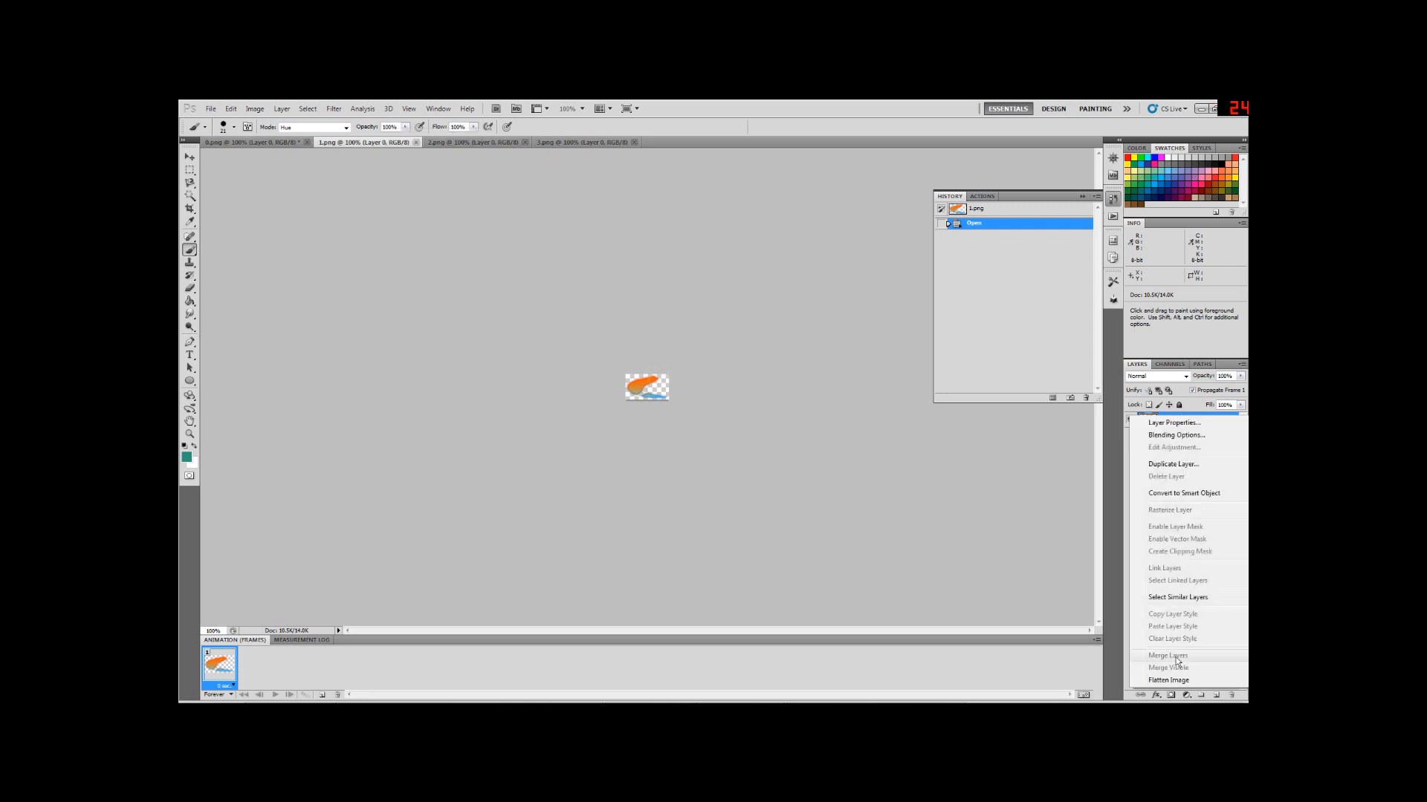
{"action": "left_click", "coordinate": [1147, 439]}
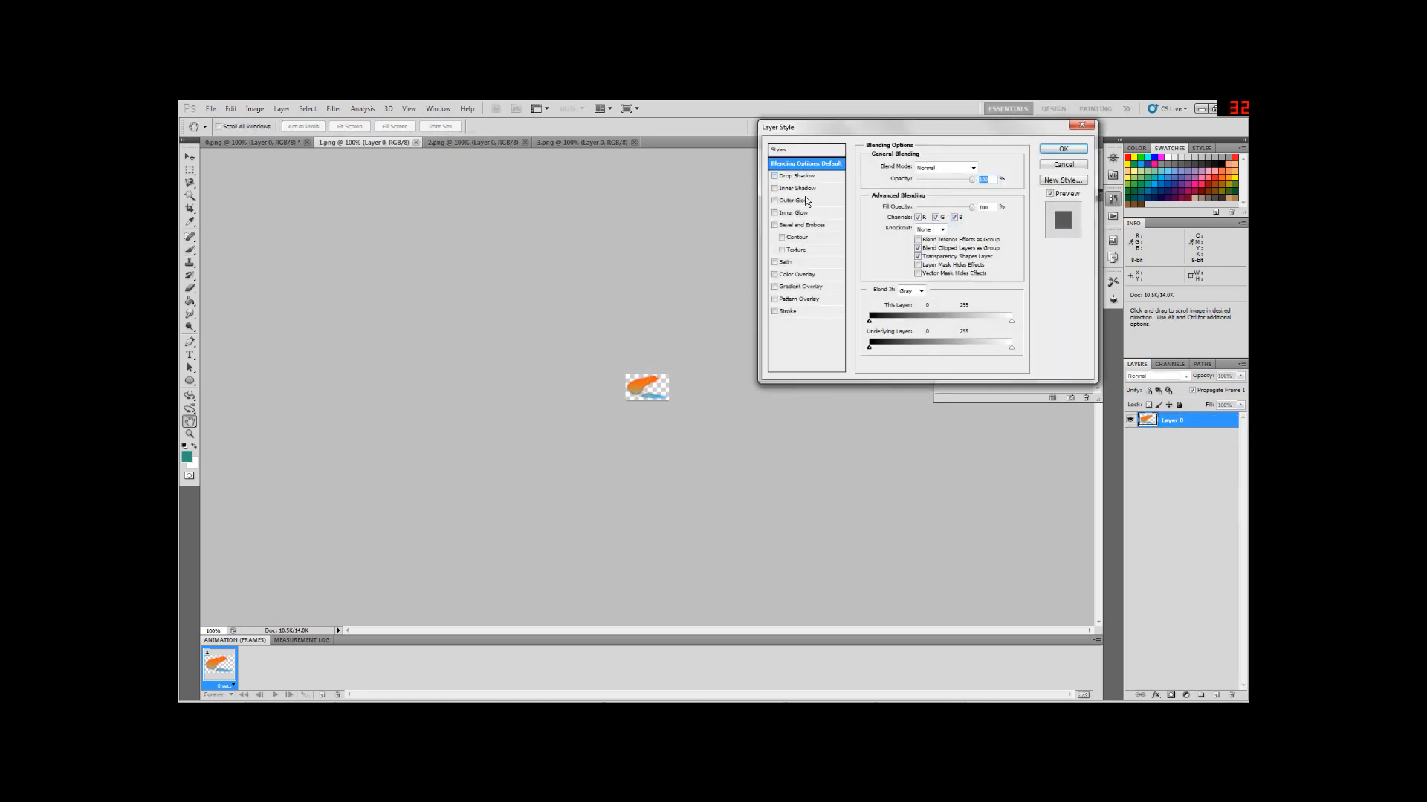
{"action": "left_click", "coordinate": [790, 275]}
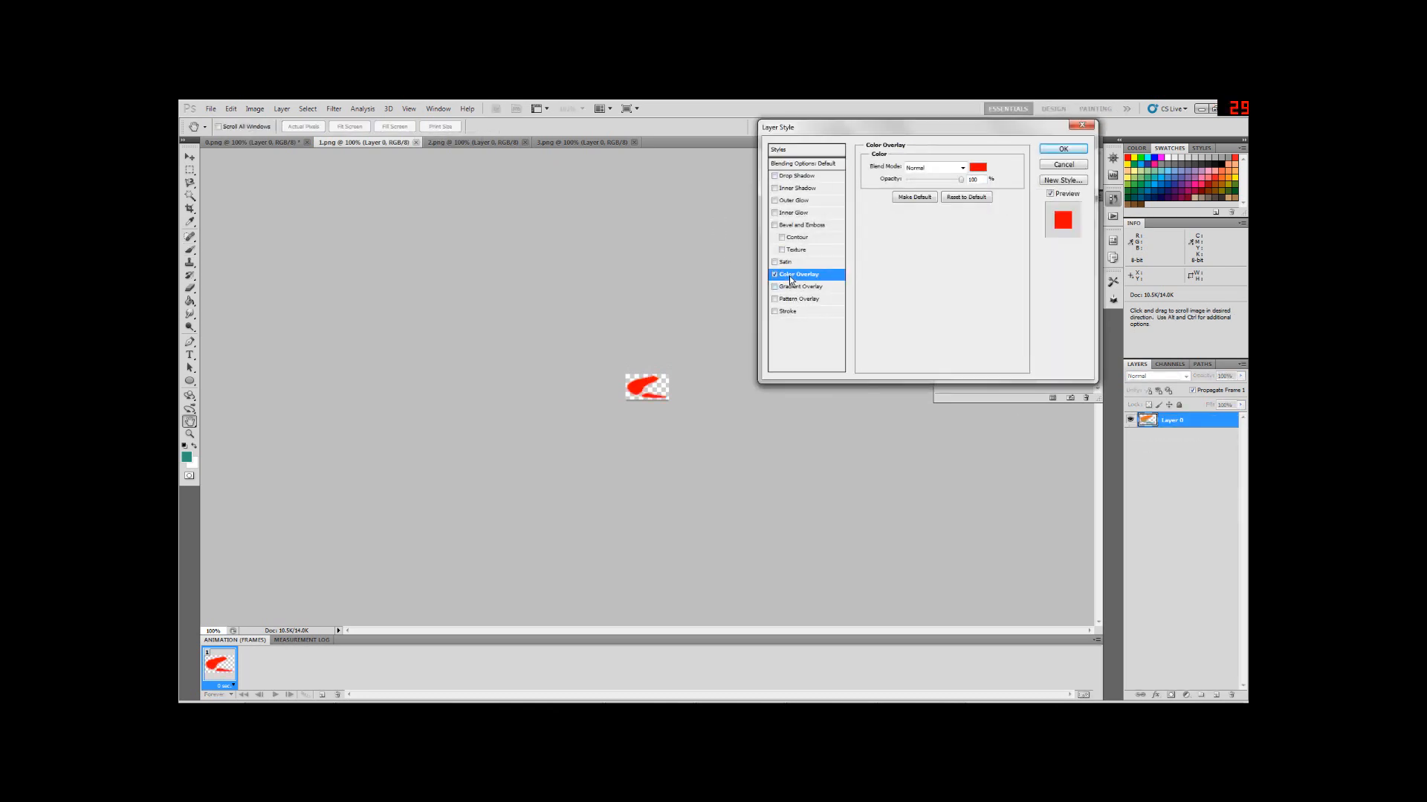
{"action": "left_click", "coordinate": [933, 168]}
{"action": "left_click", "coordinate": [933, 425]}
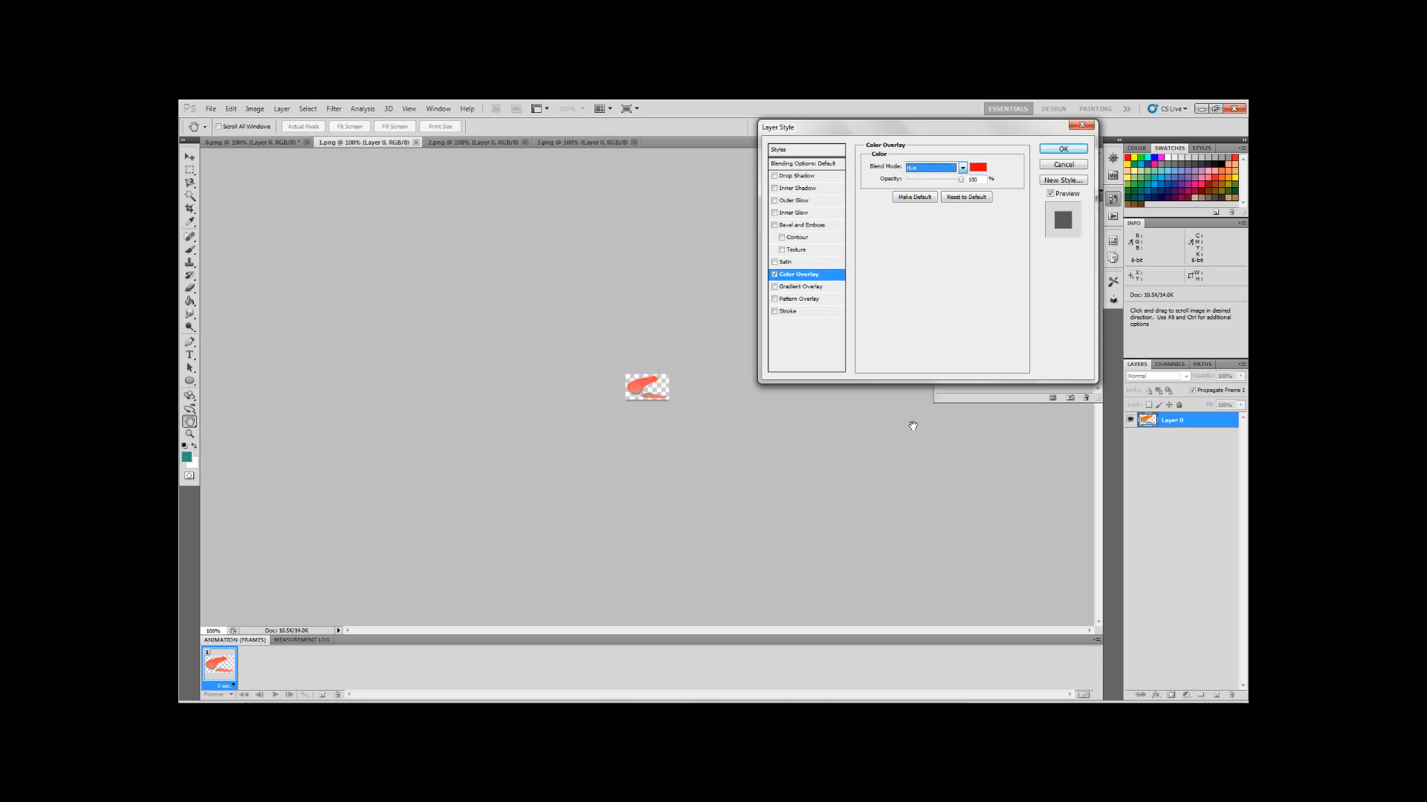
Set the overlay colour of 1.png to light blue, about 00baff, and apply the layer style
{"action": "left_click", "coordinate": [978, 168]}
{"action": "left_click_drag", "start_coordinate": [716, 248], "coordinate": [718, 234]}
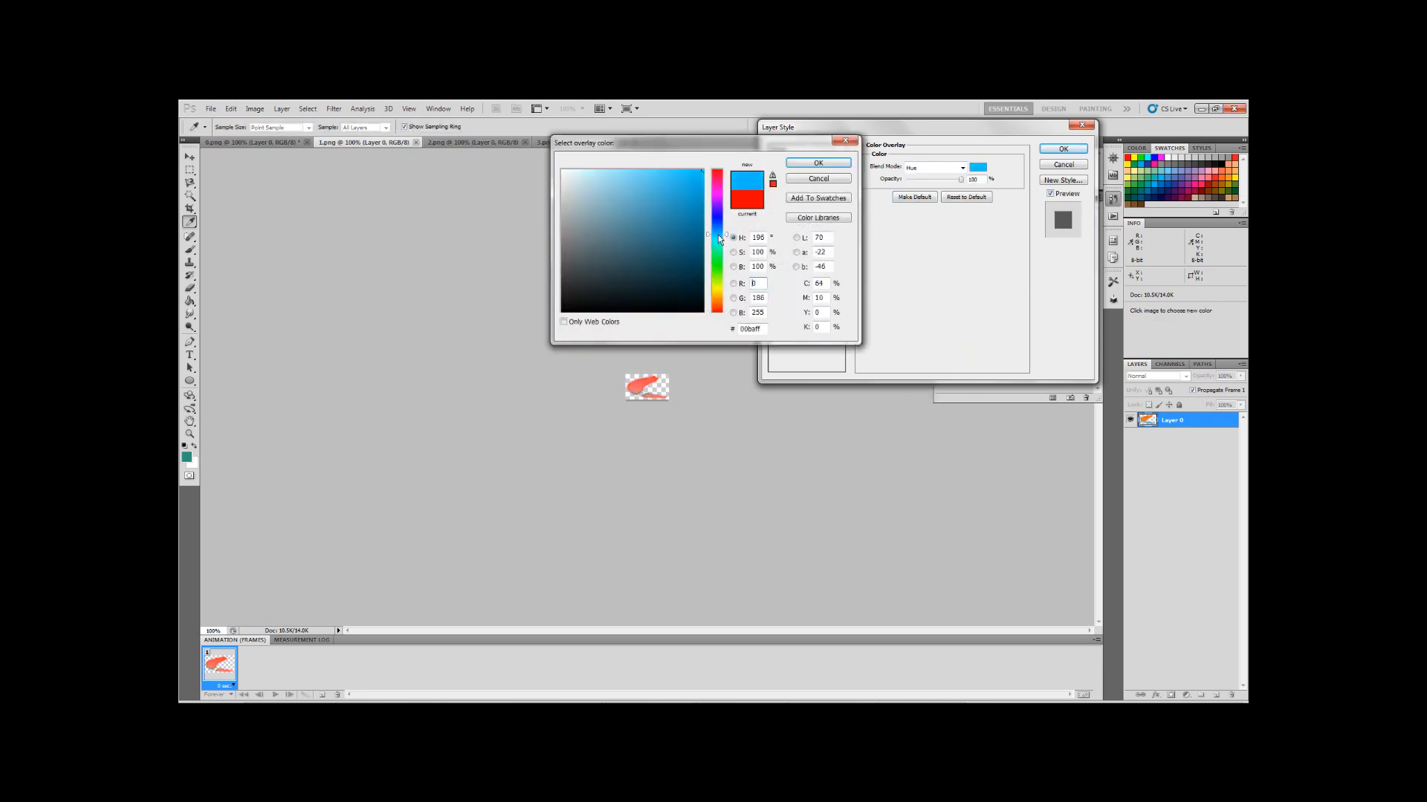
{"action": "left_click", "coordinate": [818, 162]}
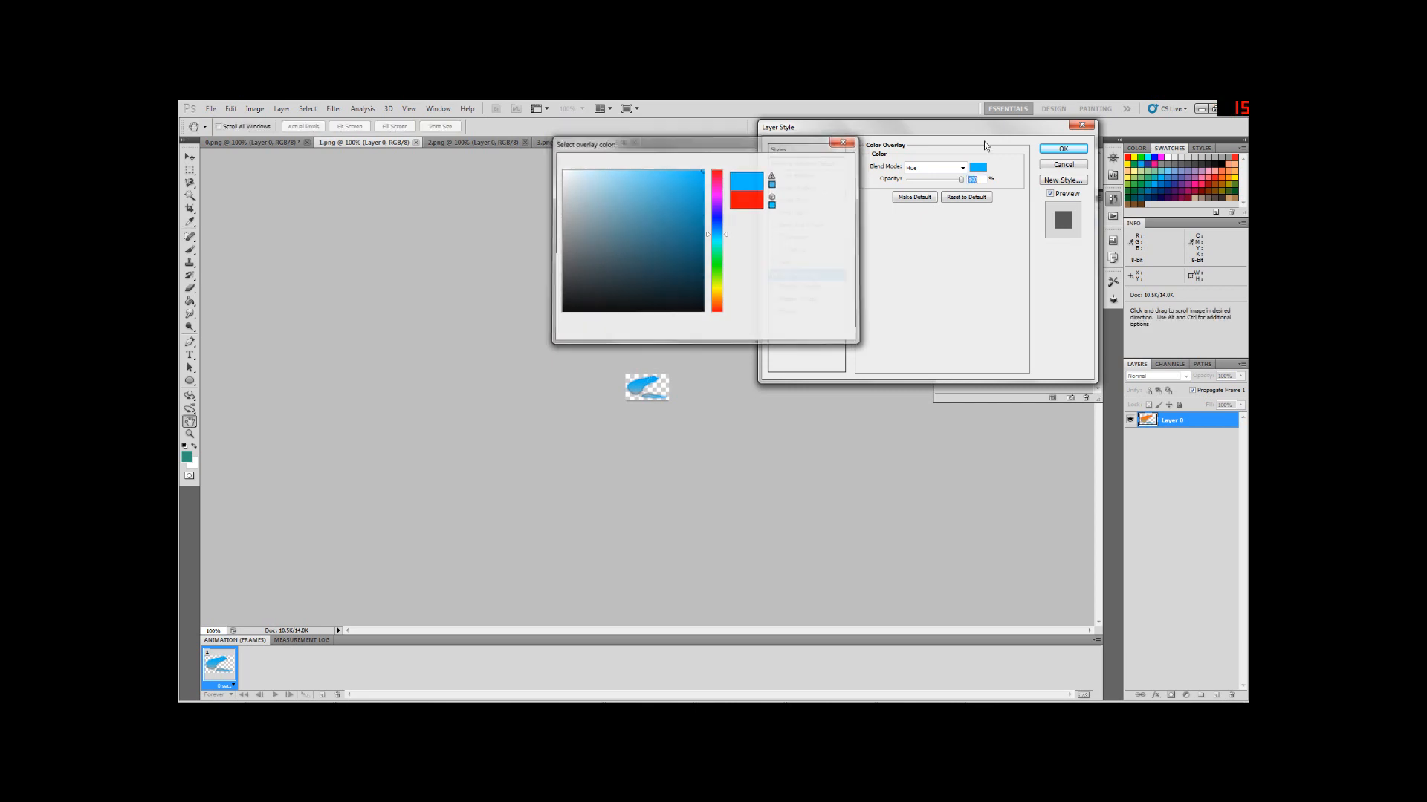
{"action": "left_click", "coordinate": [1063, 149]}
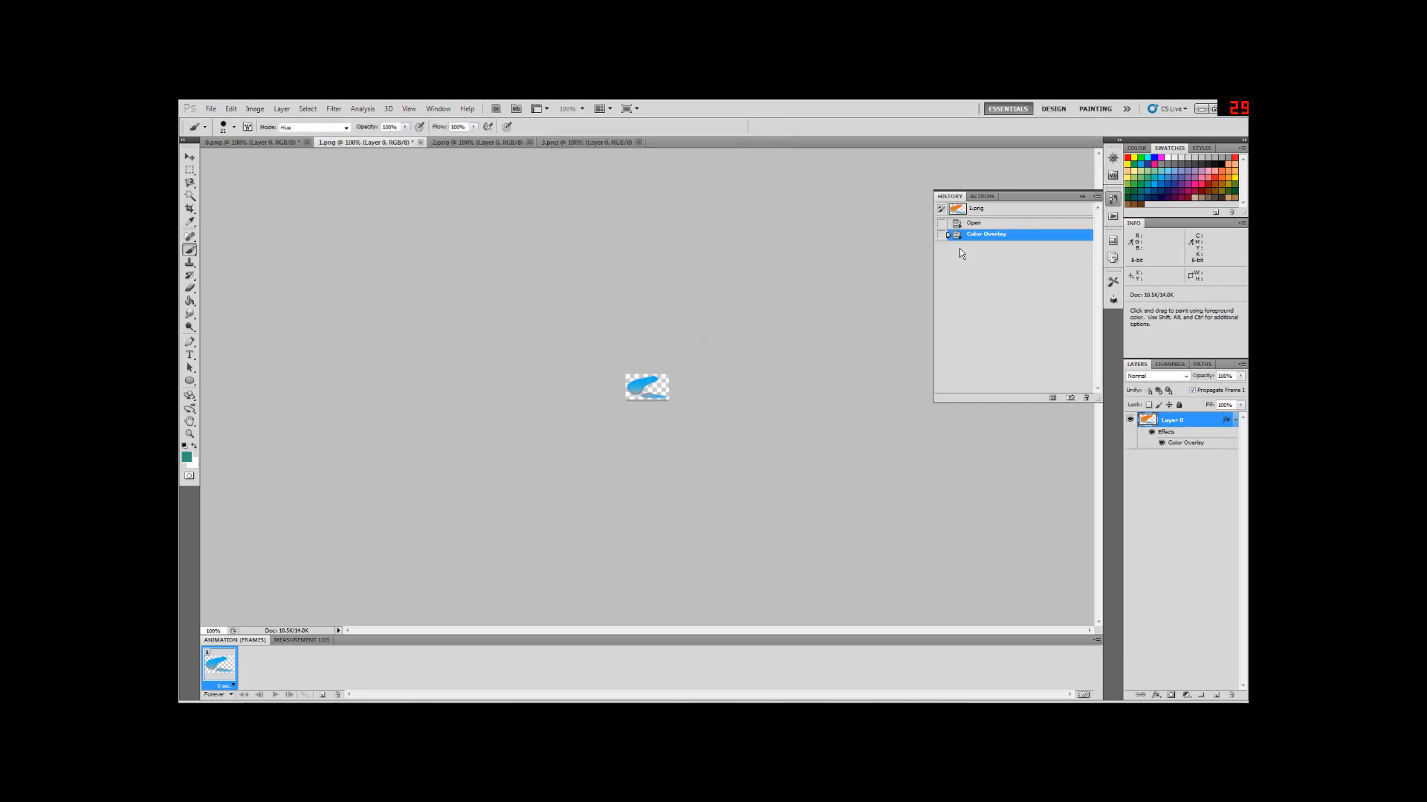
Copy the layer style from Layer 0 of 0.png and paste it onto Layer 0 of 2.png
{"action": "left_click", "coordinate": [456, 141]}
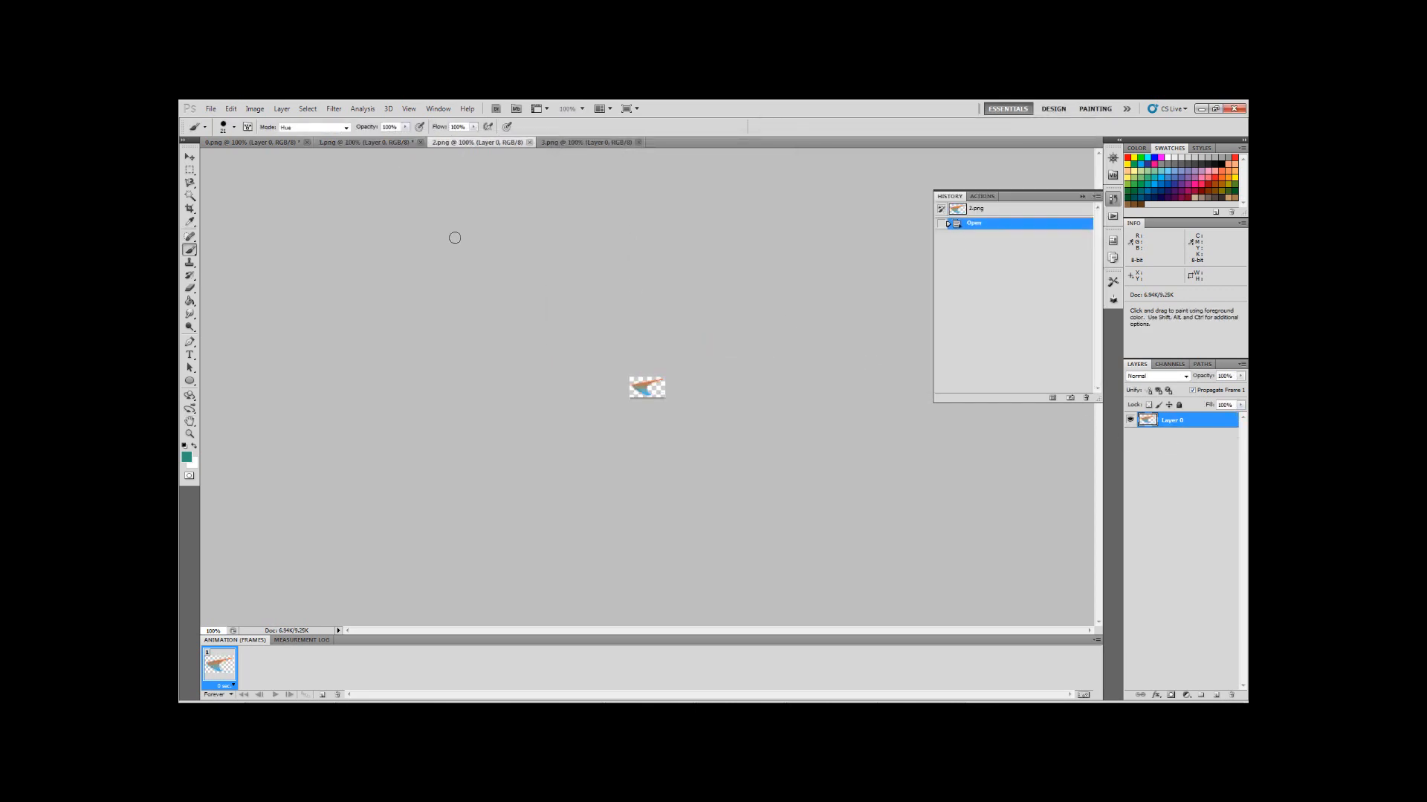
{"action": "left_click", "coordinate": [248, 142]}
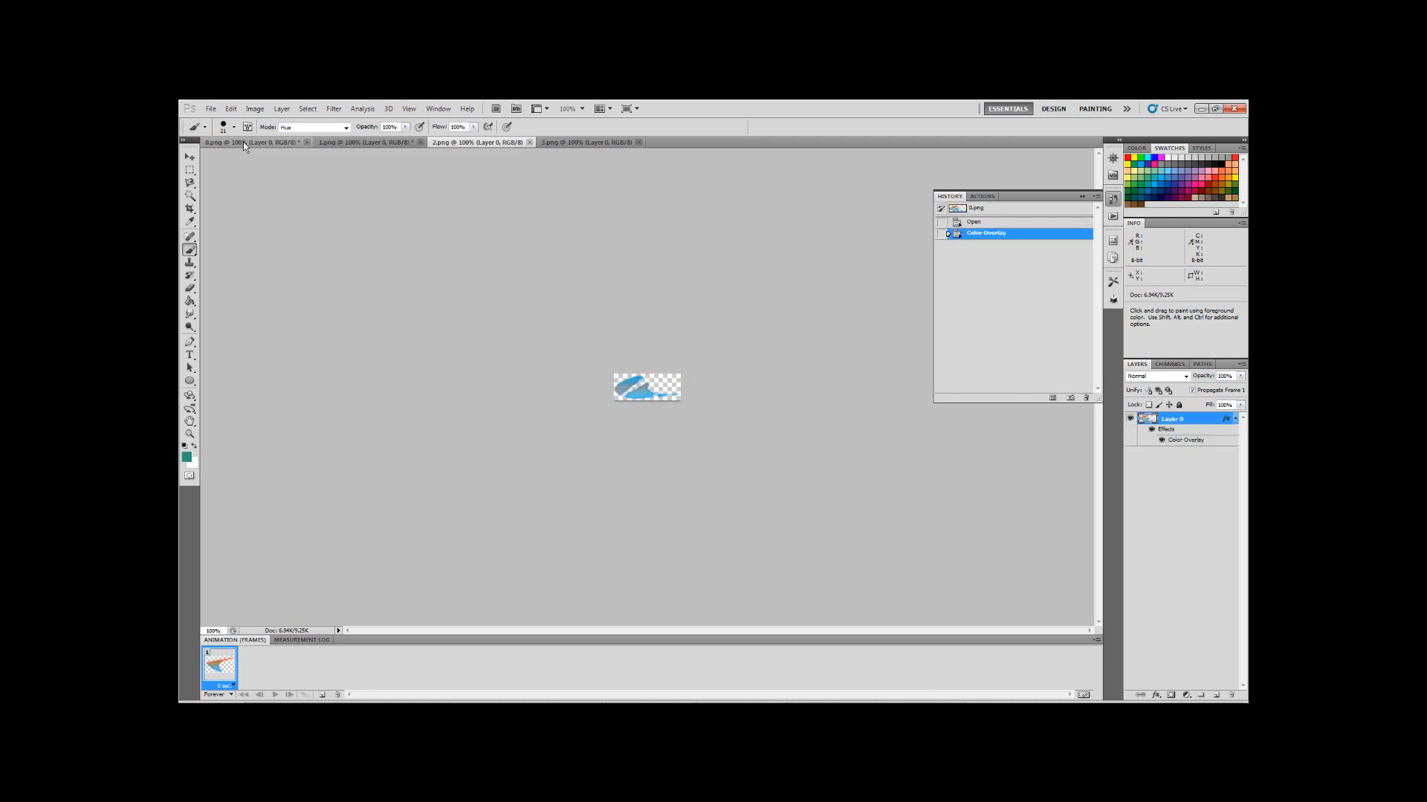
{"action": "right_click", "coordinate": [1176, 420]}
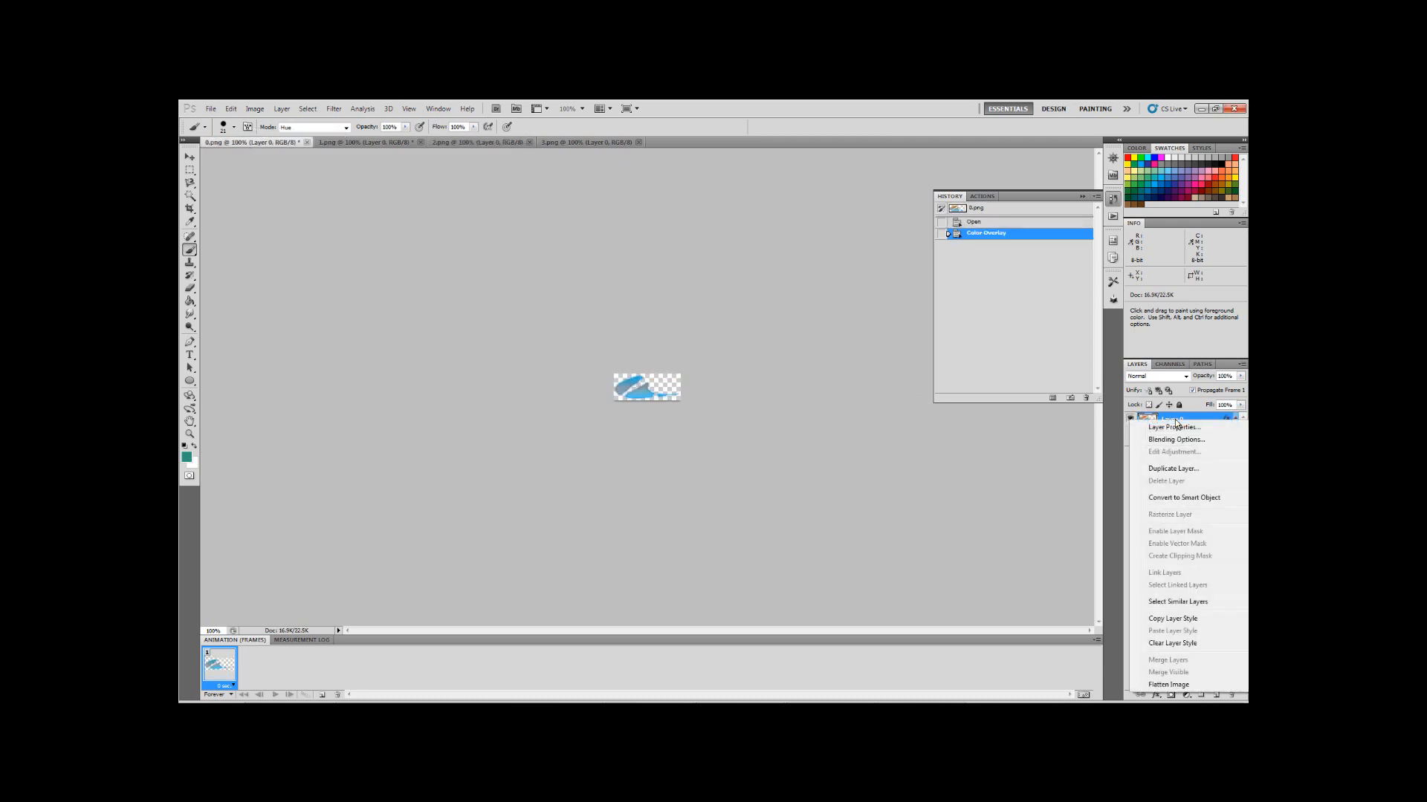
{"action": "left_click", "coordinate": [1164, 619]}
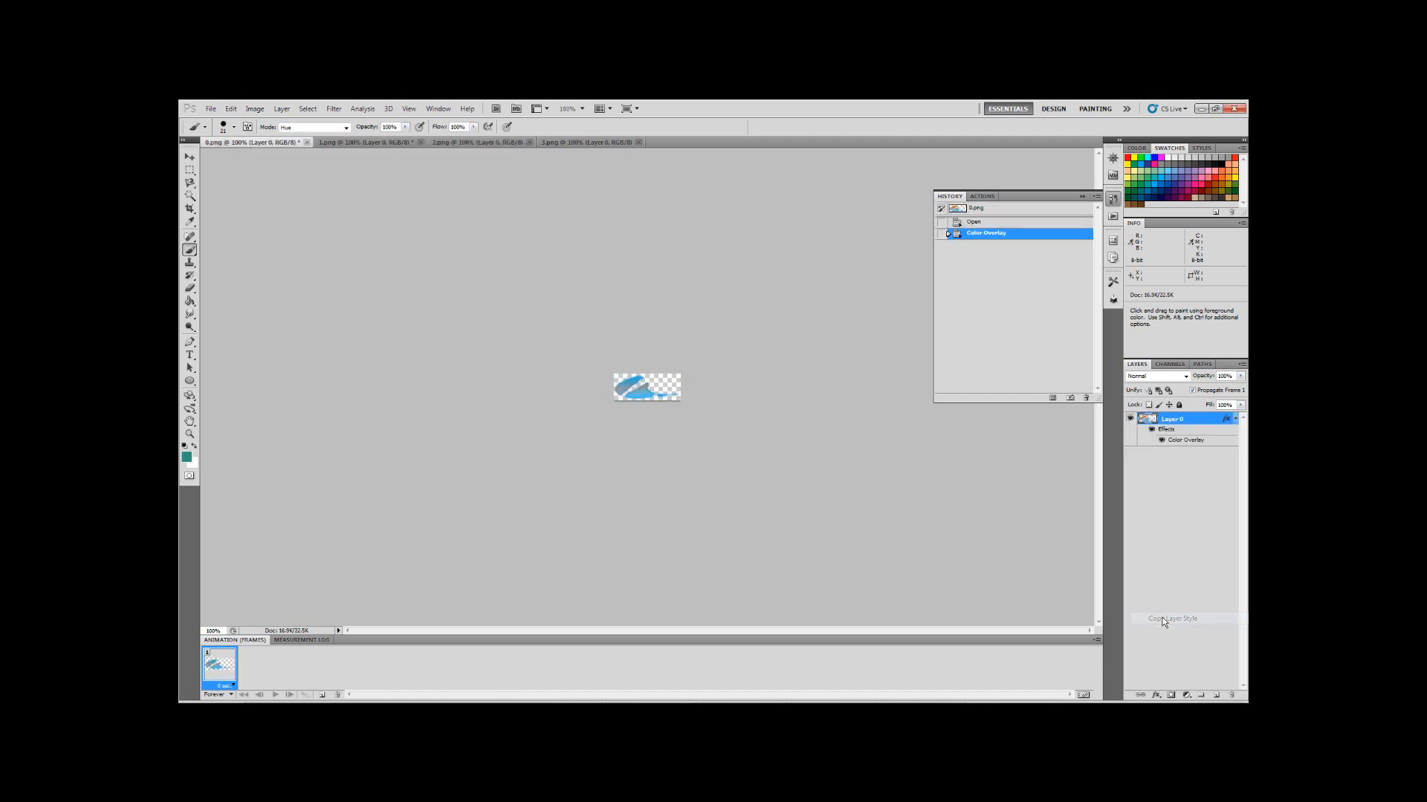
{"action": "left_click", "coordinate": [482, 143]}
{"action": "right_click", "coordinate": [1157, 420]}
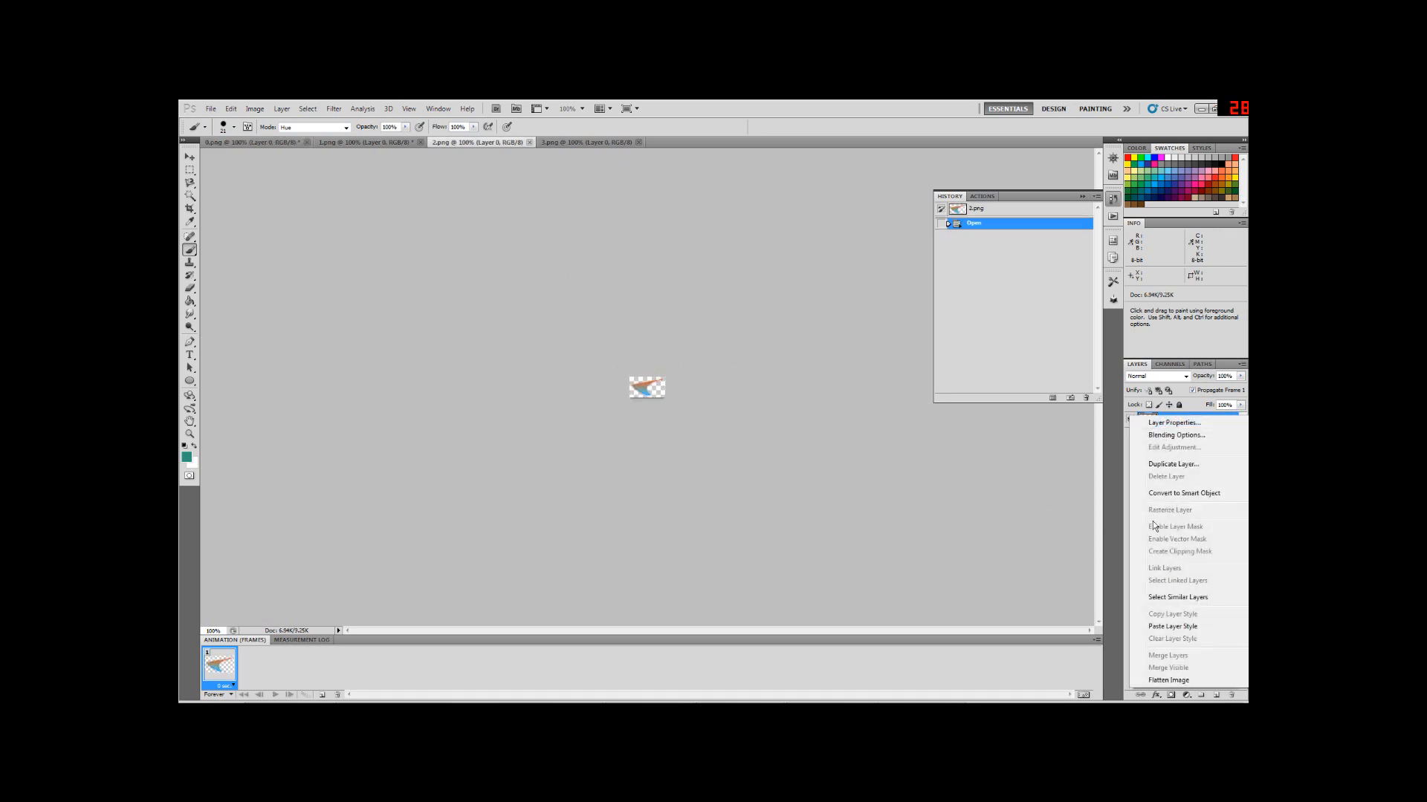
{"action": "left_click", "coordinate": [1152, 629]}
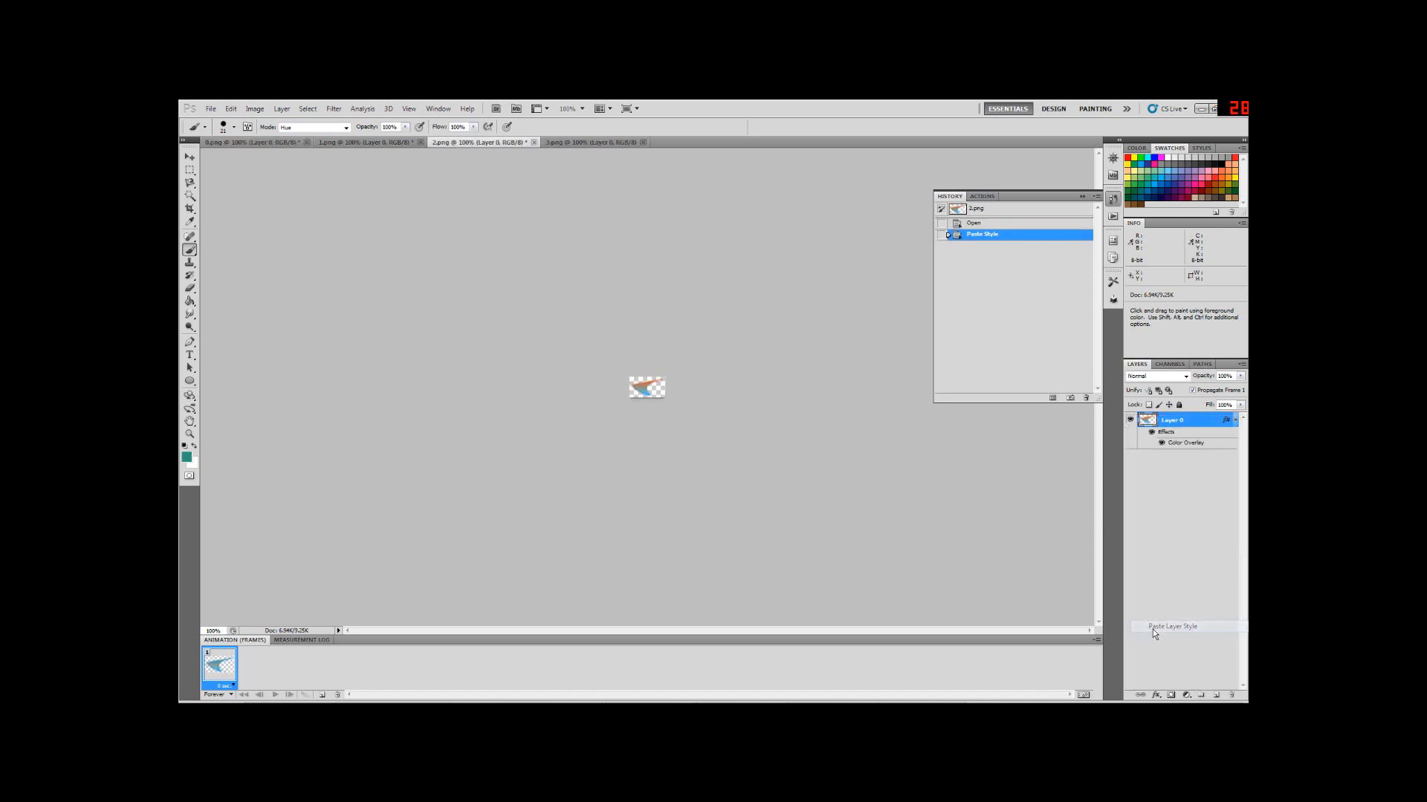
Paste the copied layer style onto Layer 0 of 3.png
{"action": "left_click", "coordinate": [596, 144]}
{"action": "right_click", "coordinate": [1174, 424]}
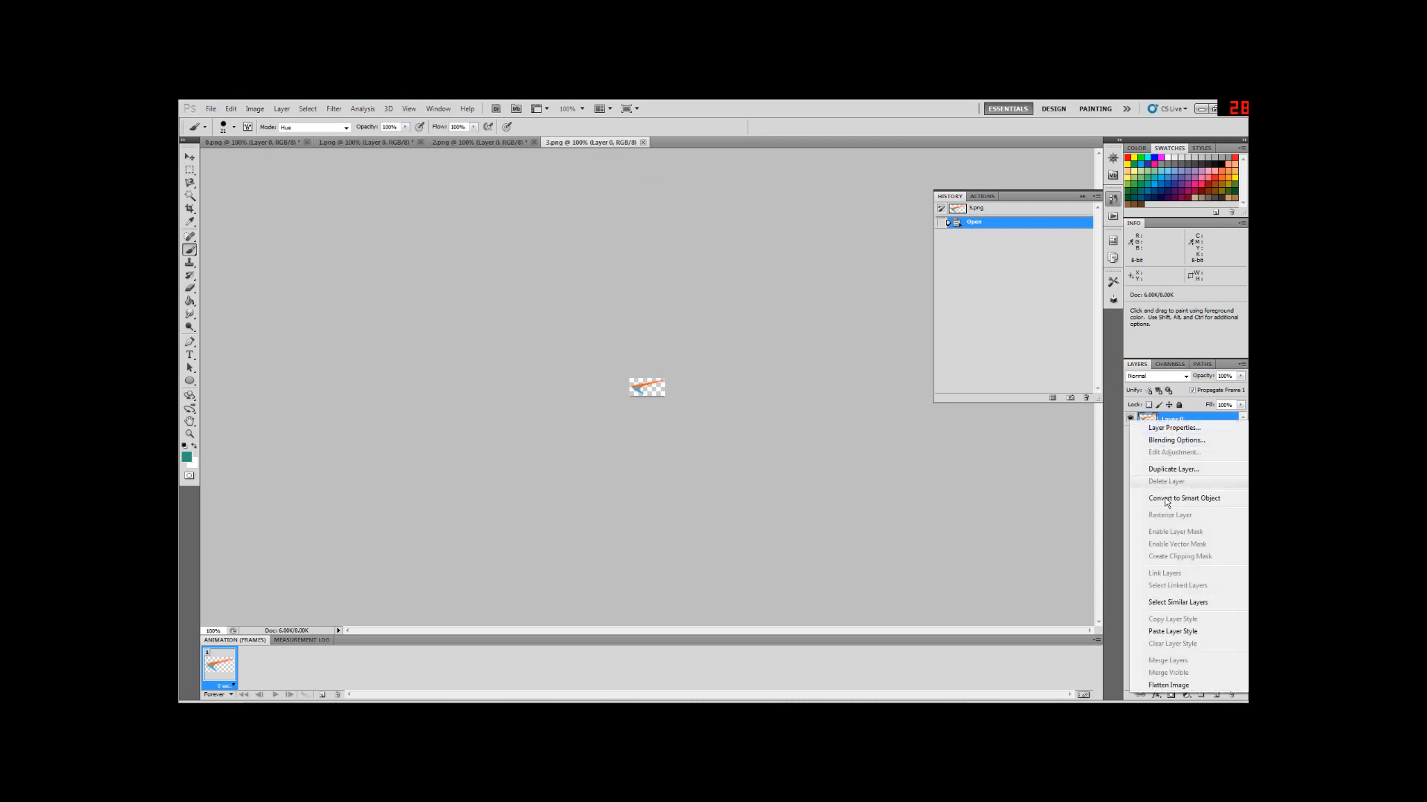
{"action": "left_click", "coordinate": [1155, 632]}
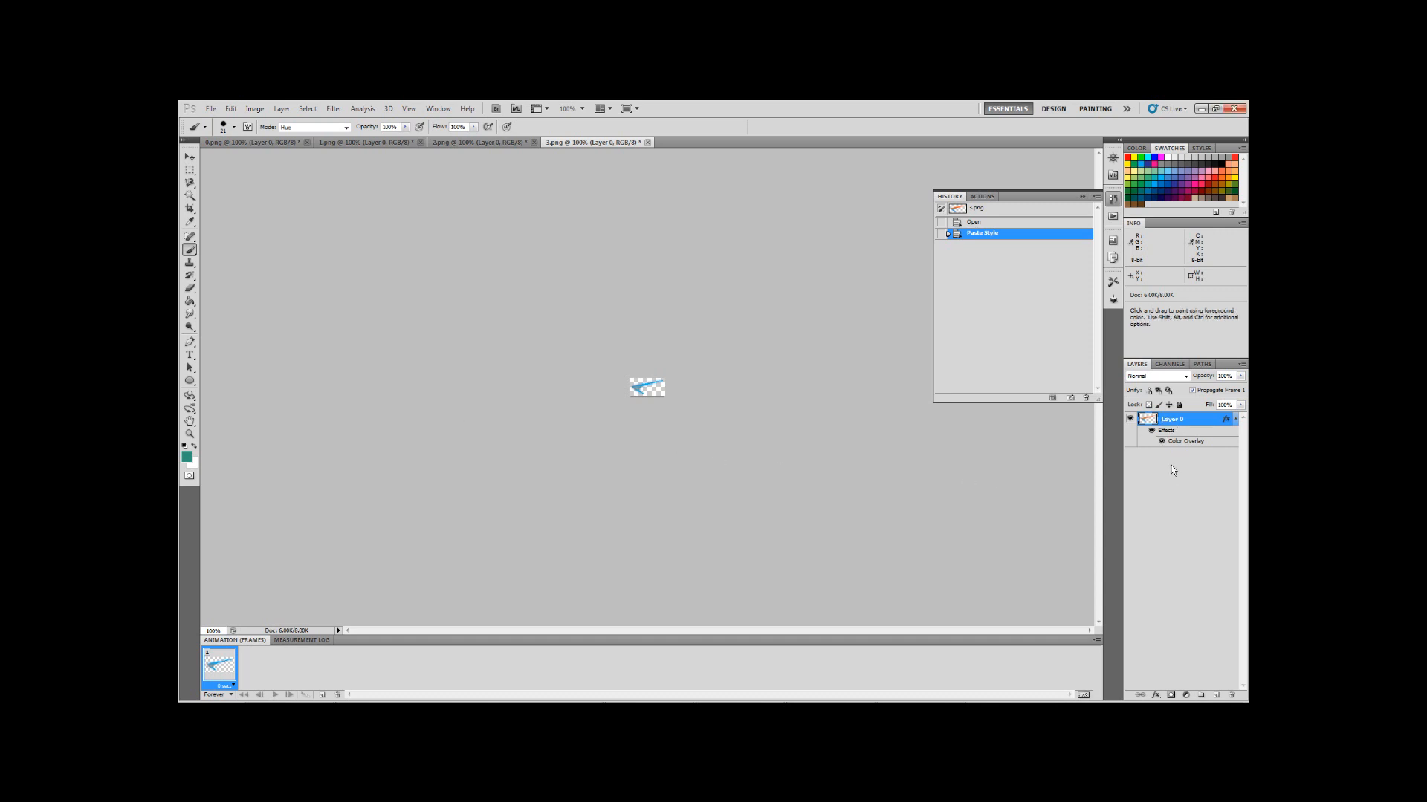
Run the Flatten All Layer Effects script on 3.png, then save and close the picture
{"action": "left_click", "coordinate": [207, 107]}
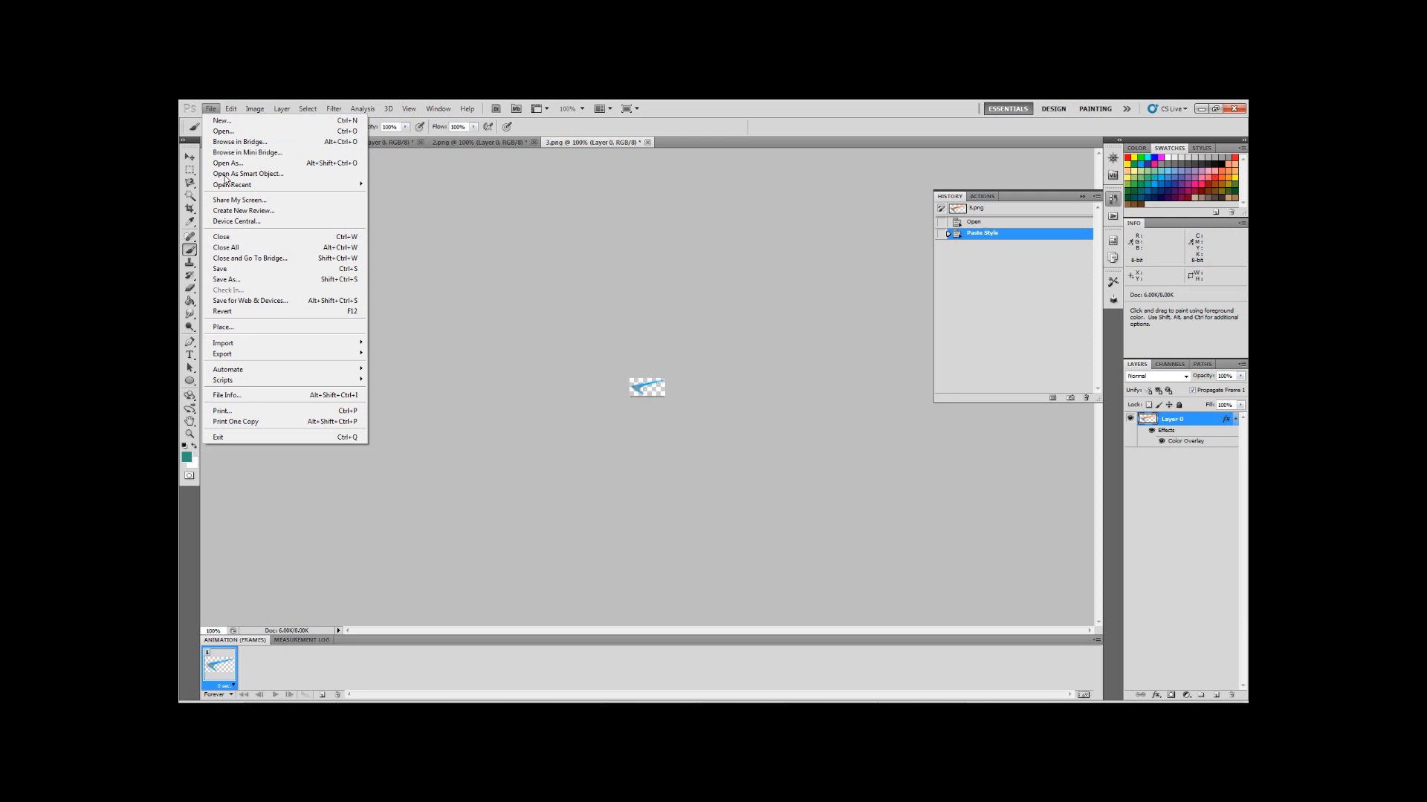
{"action": "mouse_move", "coordinate": [286, 381]}
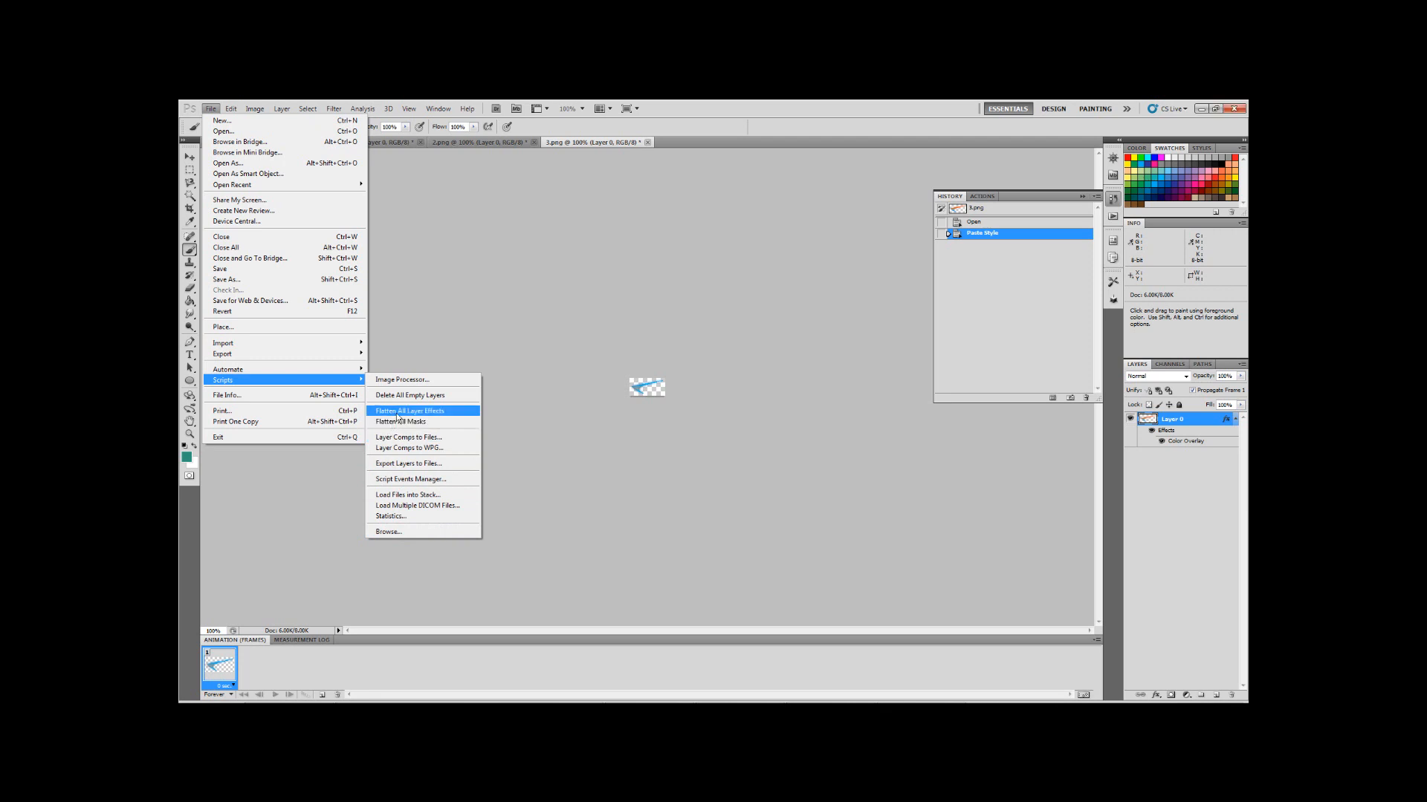
{"action": "left_click", "coordinate": [444, 411]}
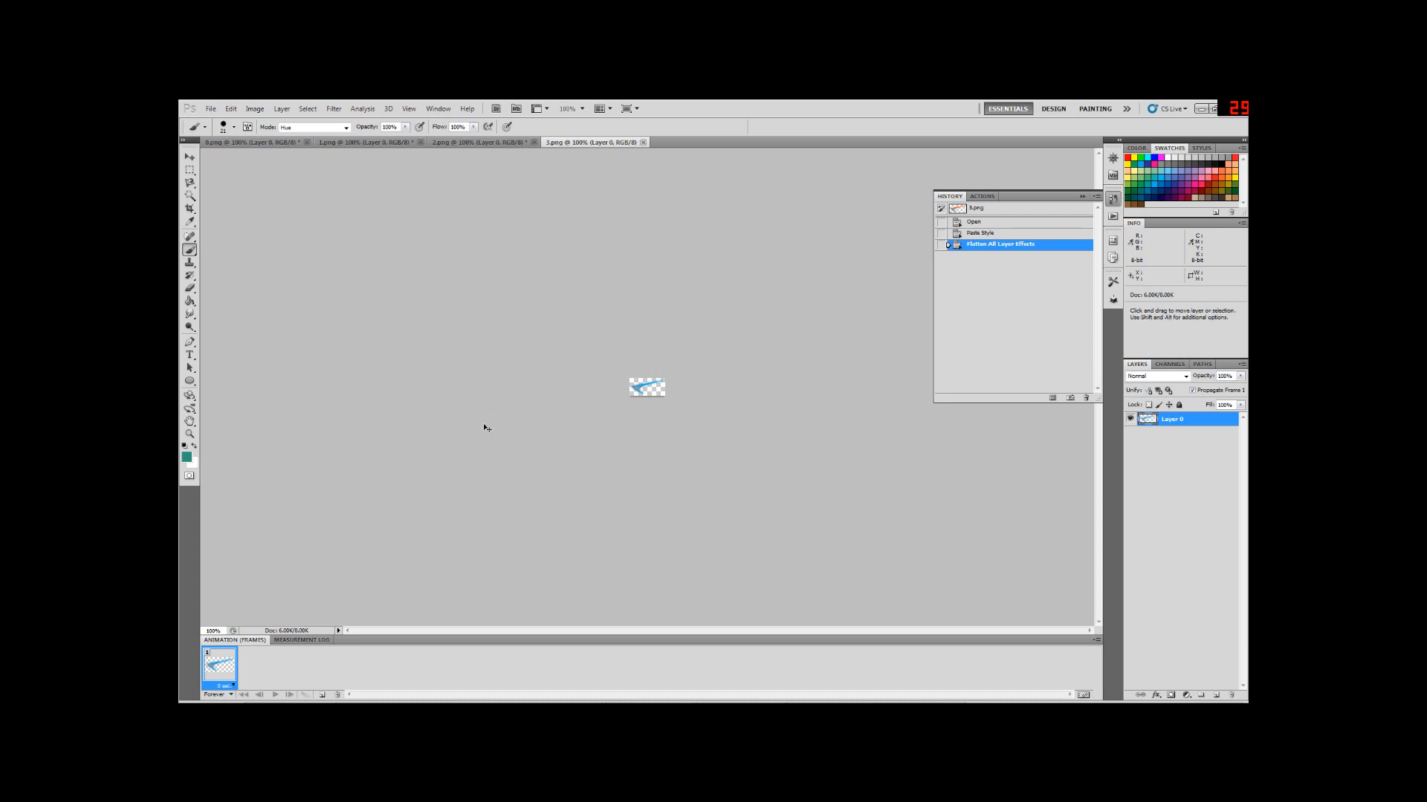
{"action": "left_click", "coordinate": [642, 142]}
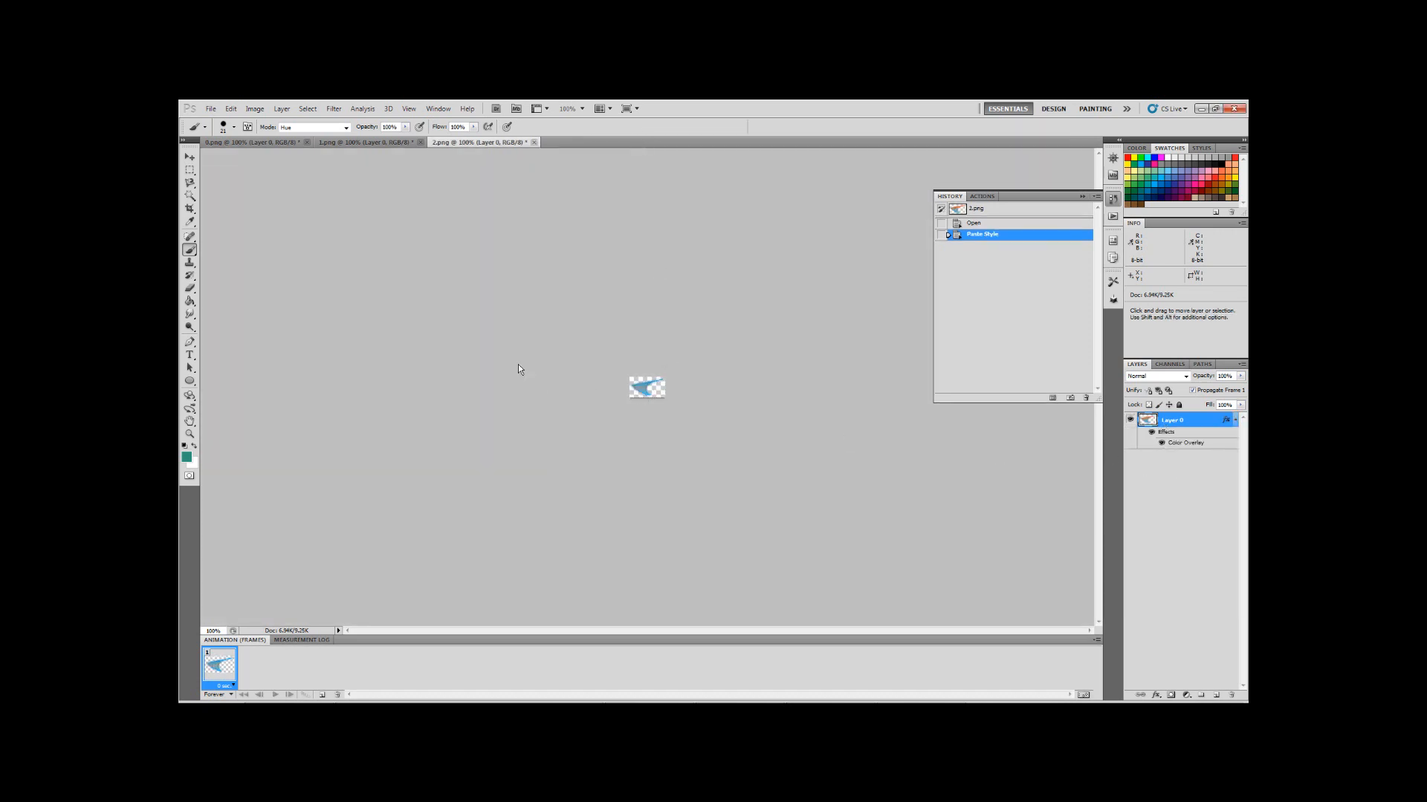
Save 2.png in PNG format over the existing file with no interlacing, and close the document without saving again
{"action": "key", "text": "ctrl+shift+s"}
{"action": "left_click", "coordinate": [742, 403]}
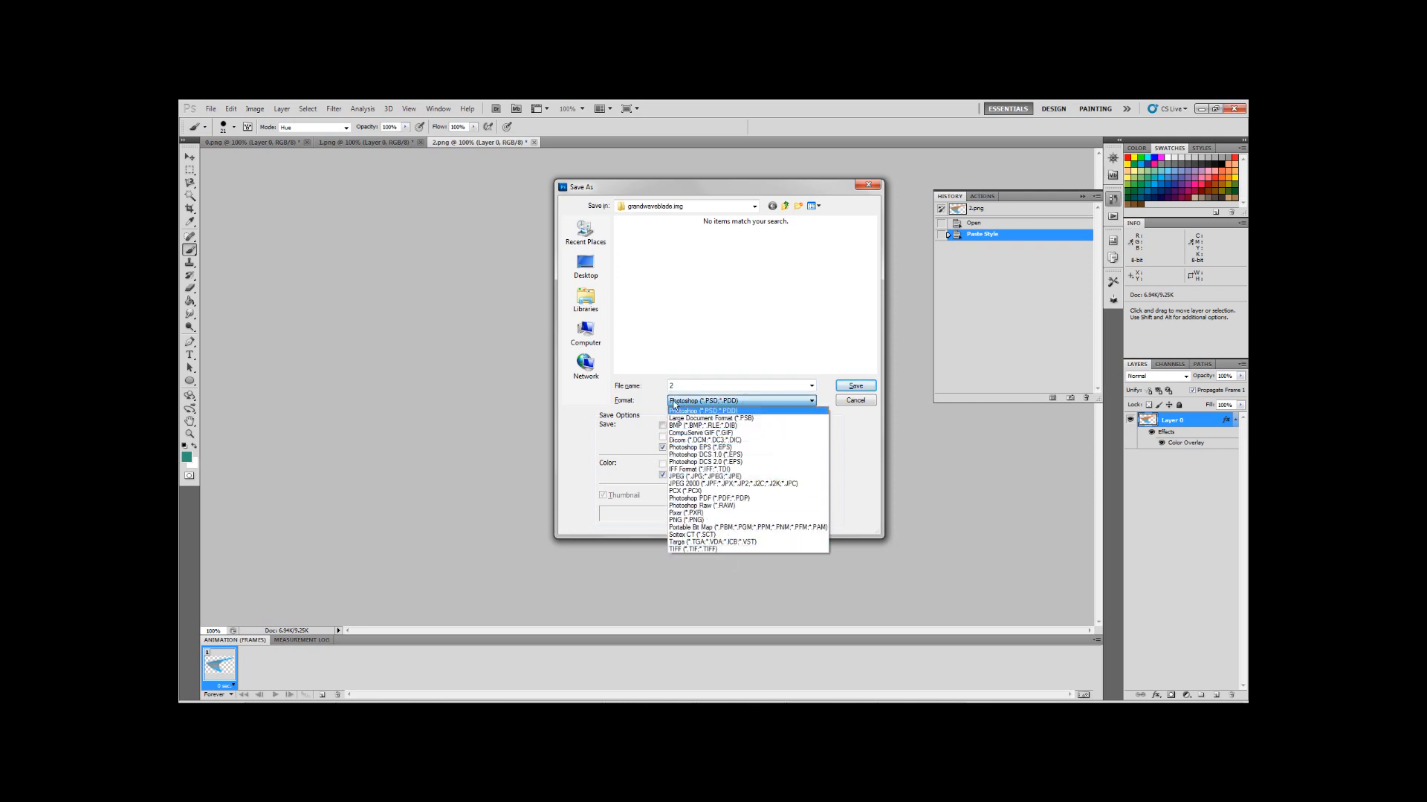
{"action": "left_click", "coordinate": [687, 520]}
{"action": "left_click", "coordinate": [846, 389]}
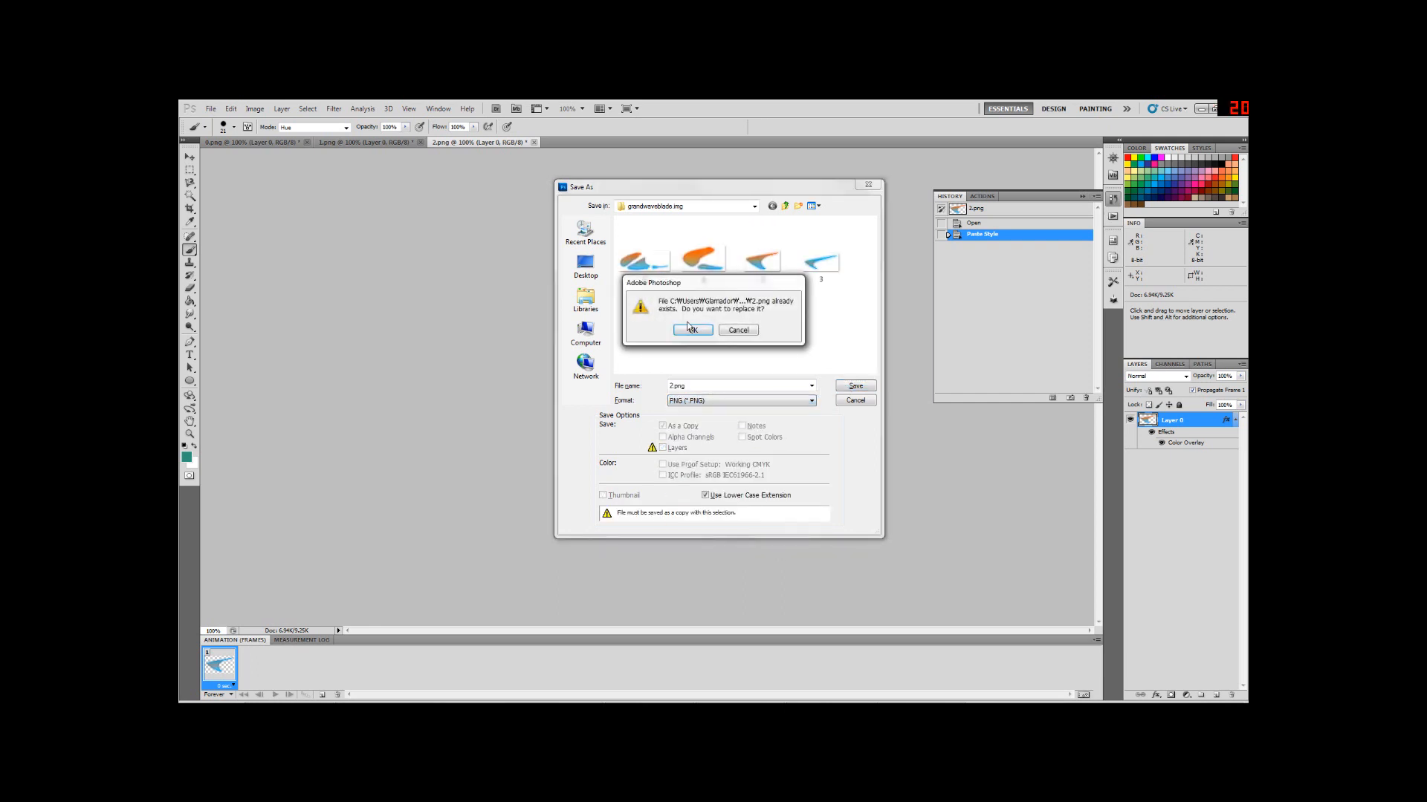
{"action": "left_click", "coordinate": [692, 329]}
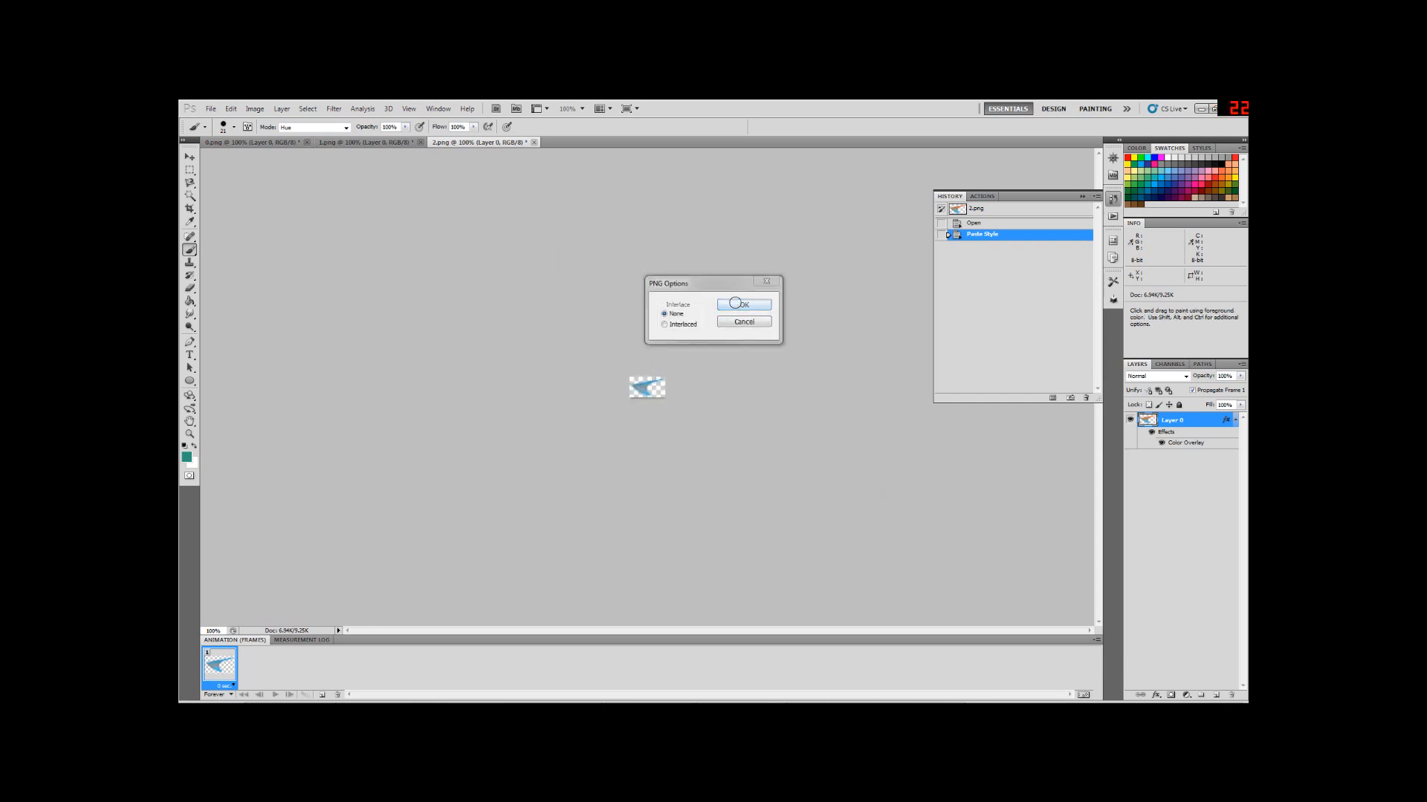
{"action": "left_click", "coordinate": [738, 304]}
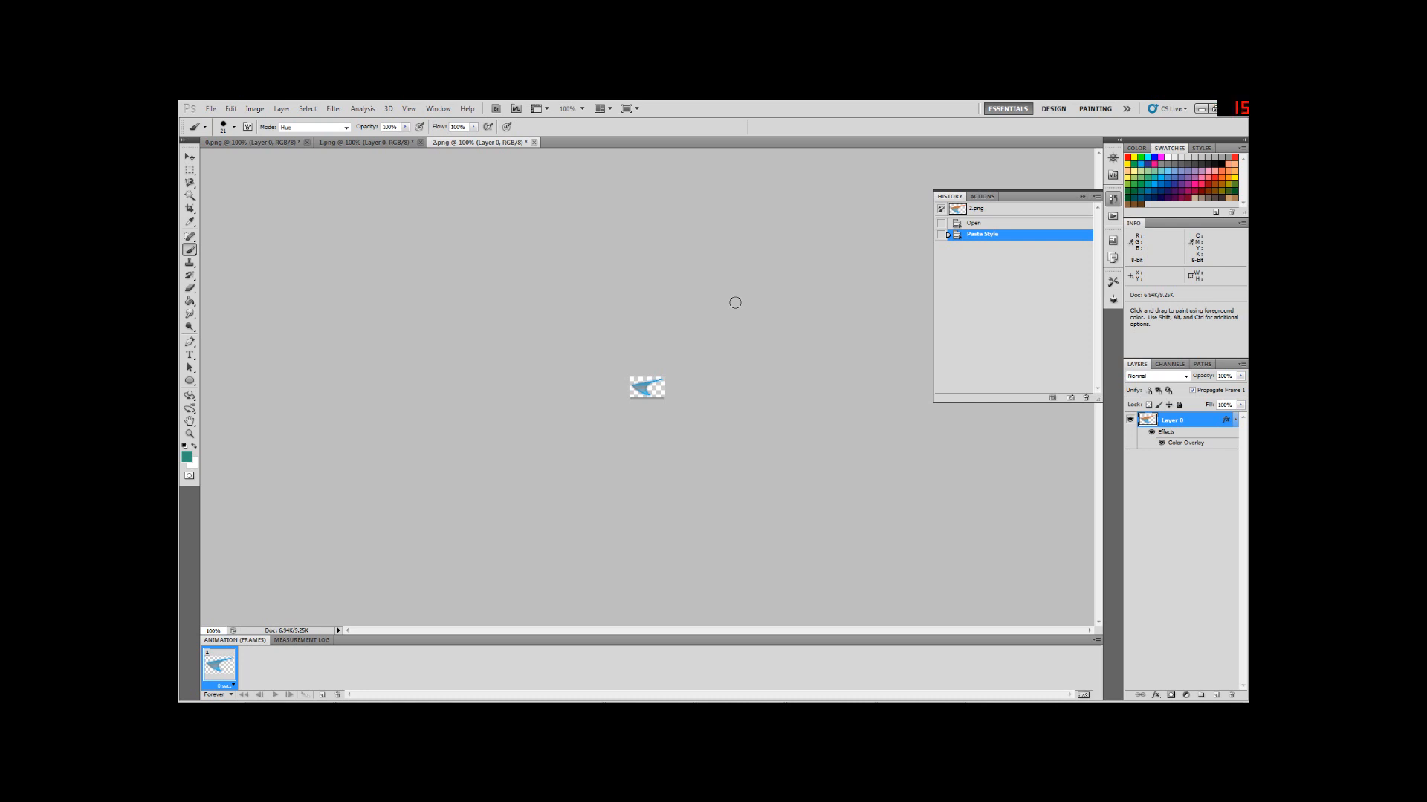
{"action": "left_click", "coordinate": [534, 142]}
{"action": "left_click", "coordinate": [719, 327]}
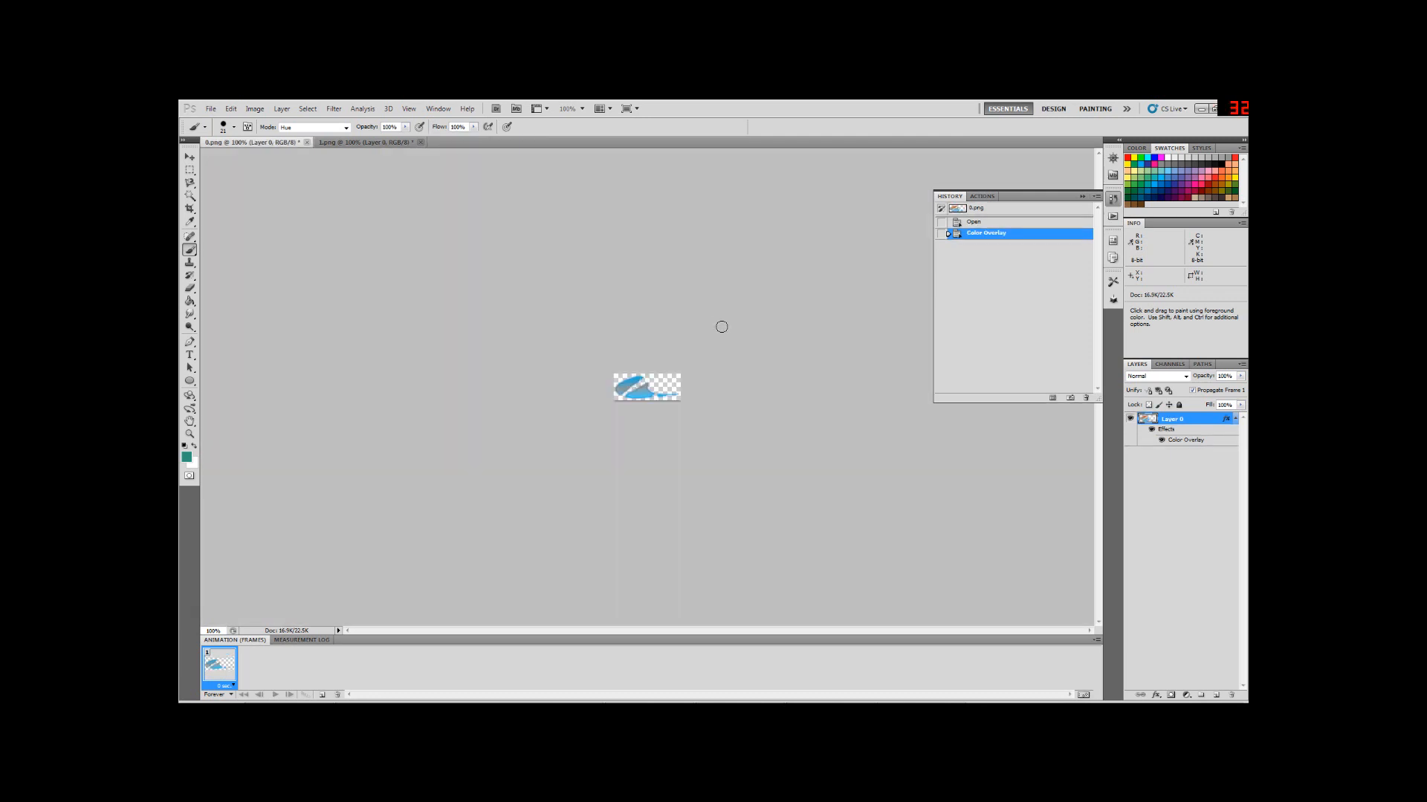
Save 0.png in PNG format over the original in the grandwaveblade.img folder, and close the document without saving again
{"action": "key", "text": "ctrl+shift+s"}
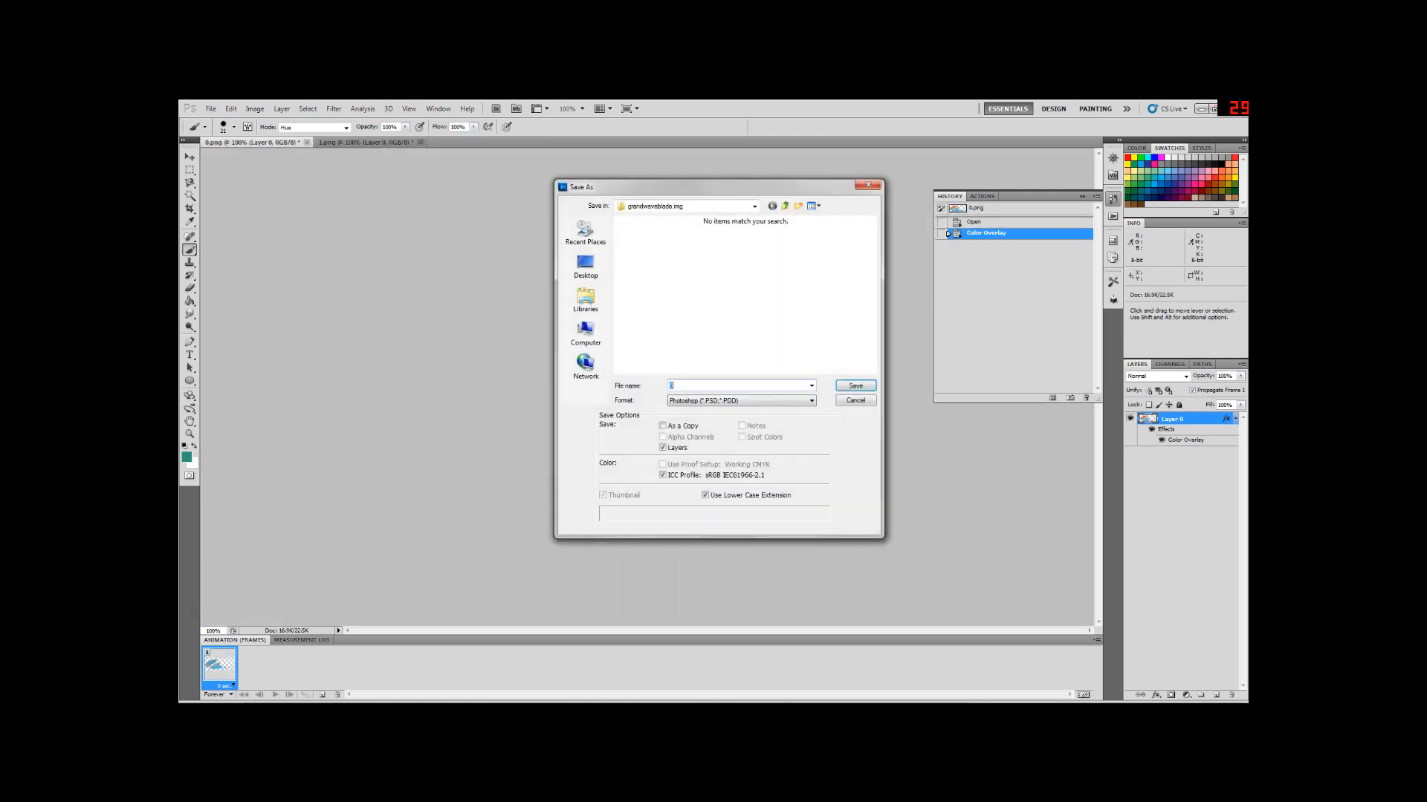
{"action": "left_click", "coordinate": [686, 400]}
{"action": "left_click", "coordinate": [743, 491]}
{"action": "left_click", "coordinate": [856, 385]}
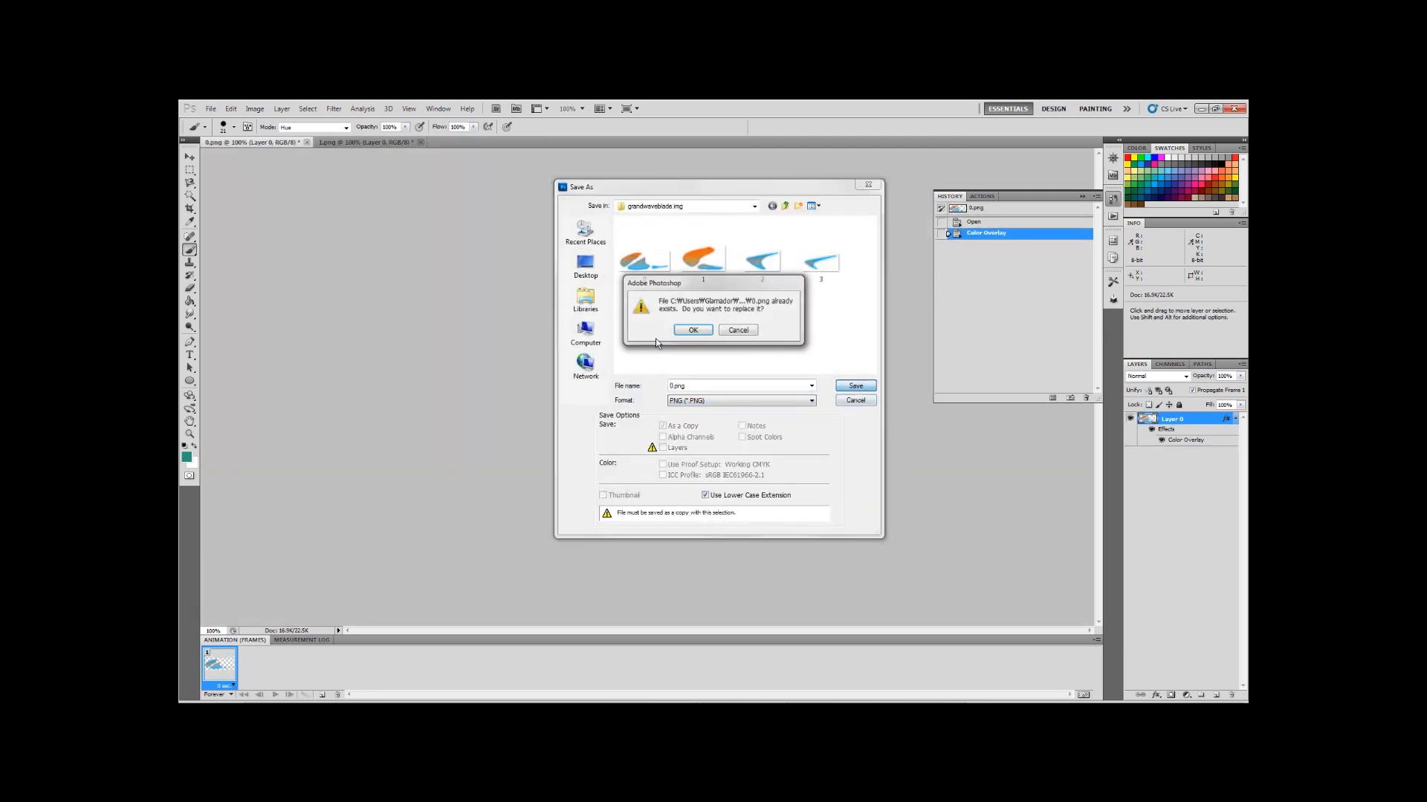
{"action": "left_click", "coordinate": [688, 330]}
{"action": "left_click", "coordinate": [730, 304]}
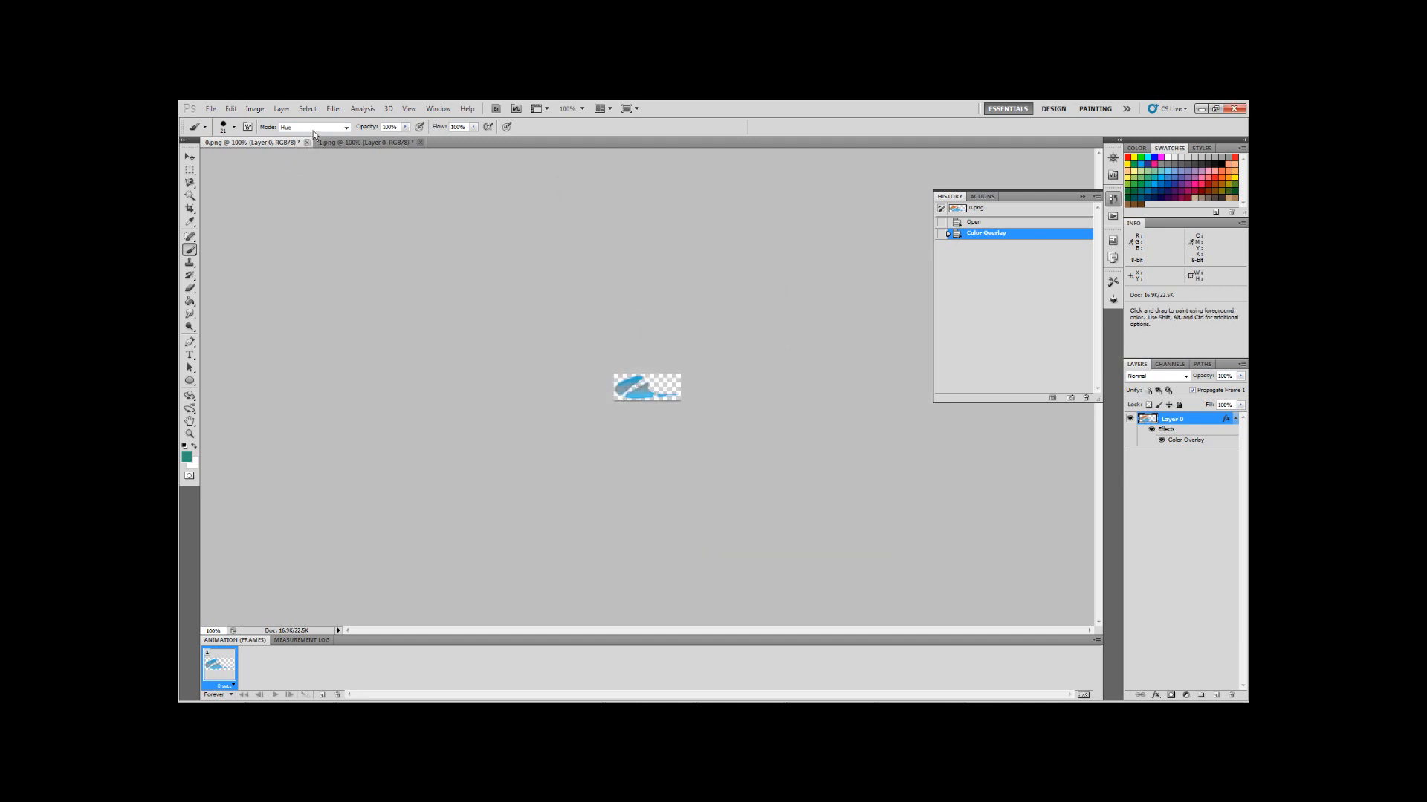
{"action": "key", "text": "ctrl+w"}
{"action": "left_click", "coordinate": [719, 328]}
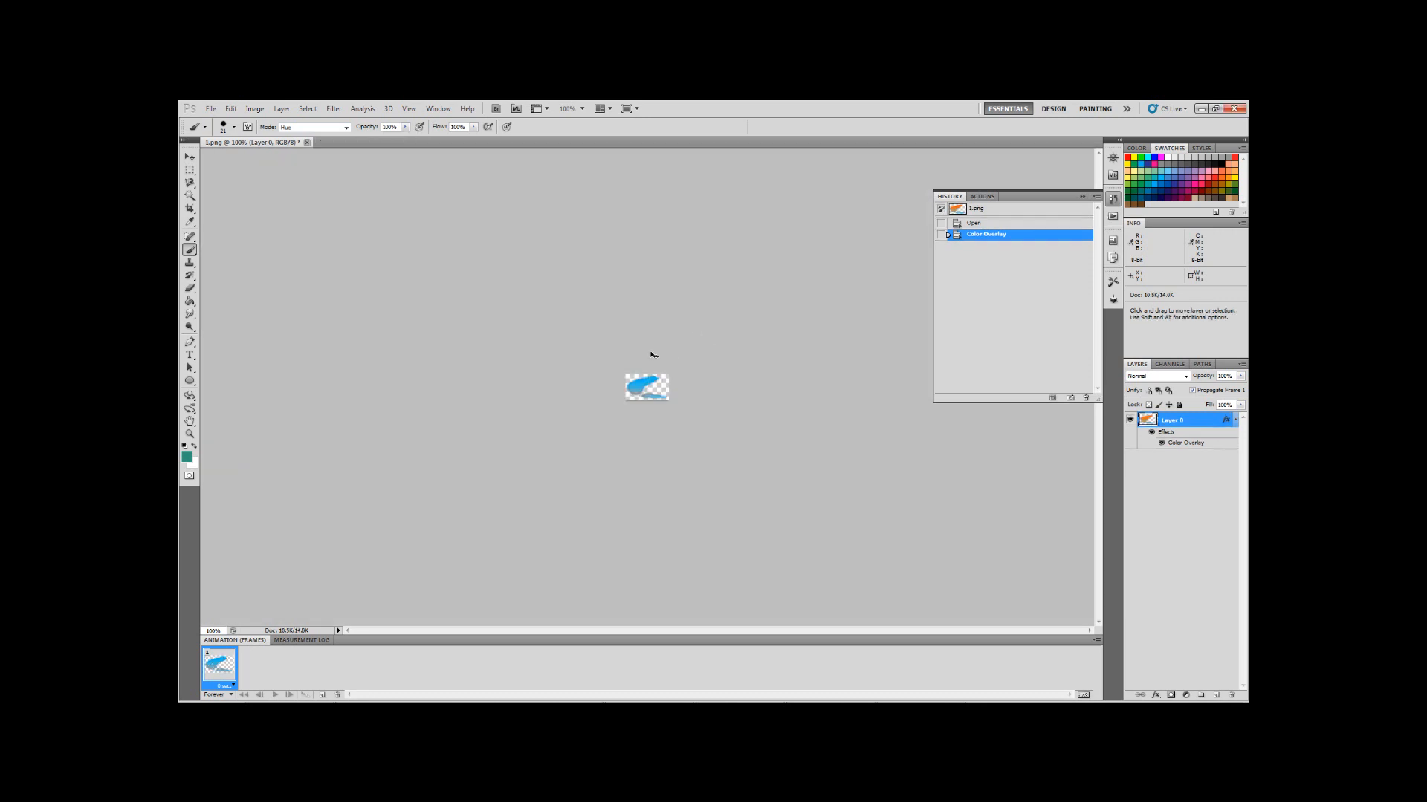
Save 1.png as a non-interlaced PNG replacing the original file, and close the document without saving again
{"action": "key", "text": "ctrl+shift+s"}
{"action": "left_click", "coordinate": [743, 399]}
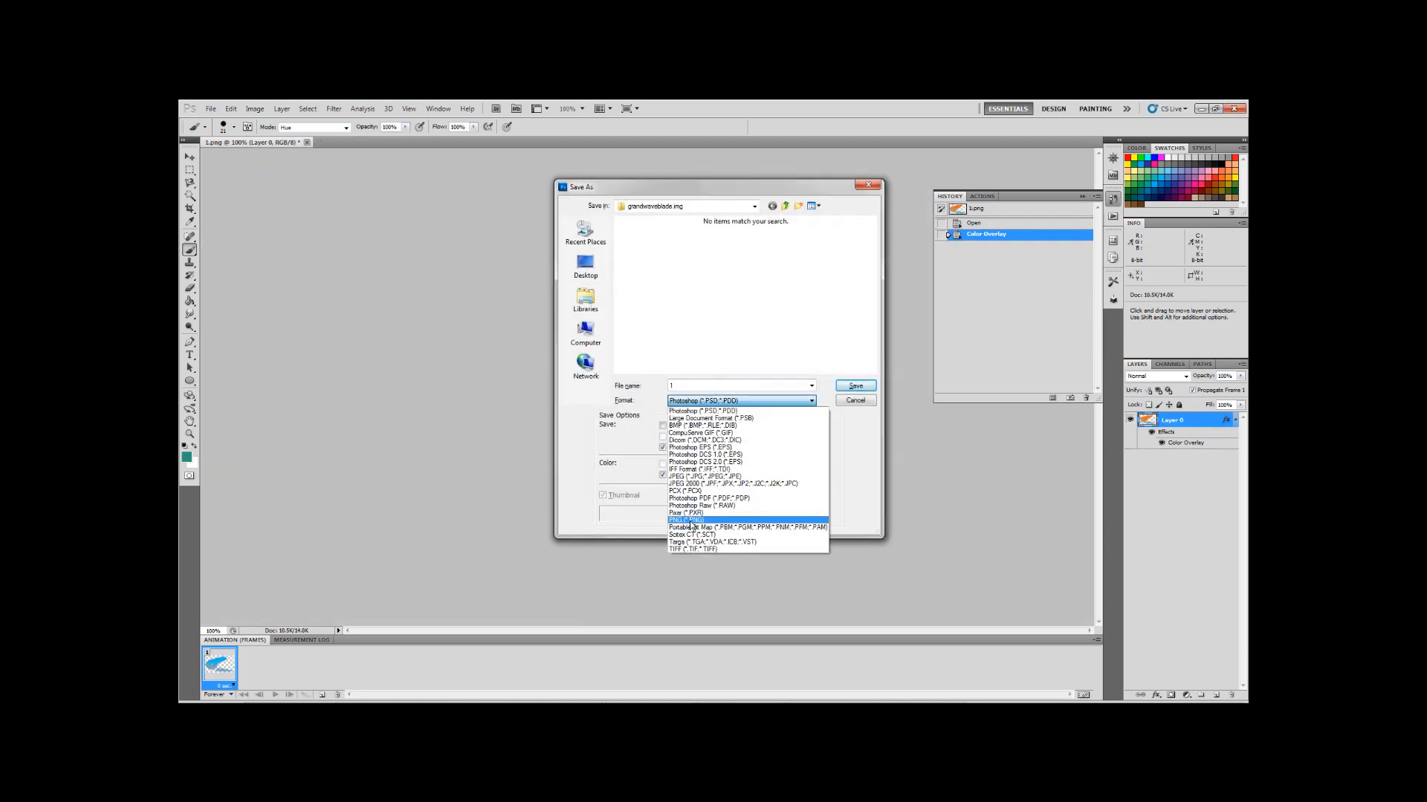
{"action": "left_click", "coordinate": [693, 523]}
{"action": "left_click", "coordinate": [855, 387]}
{"action": "left_click", "coordinate": [693, 328]}
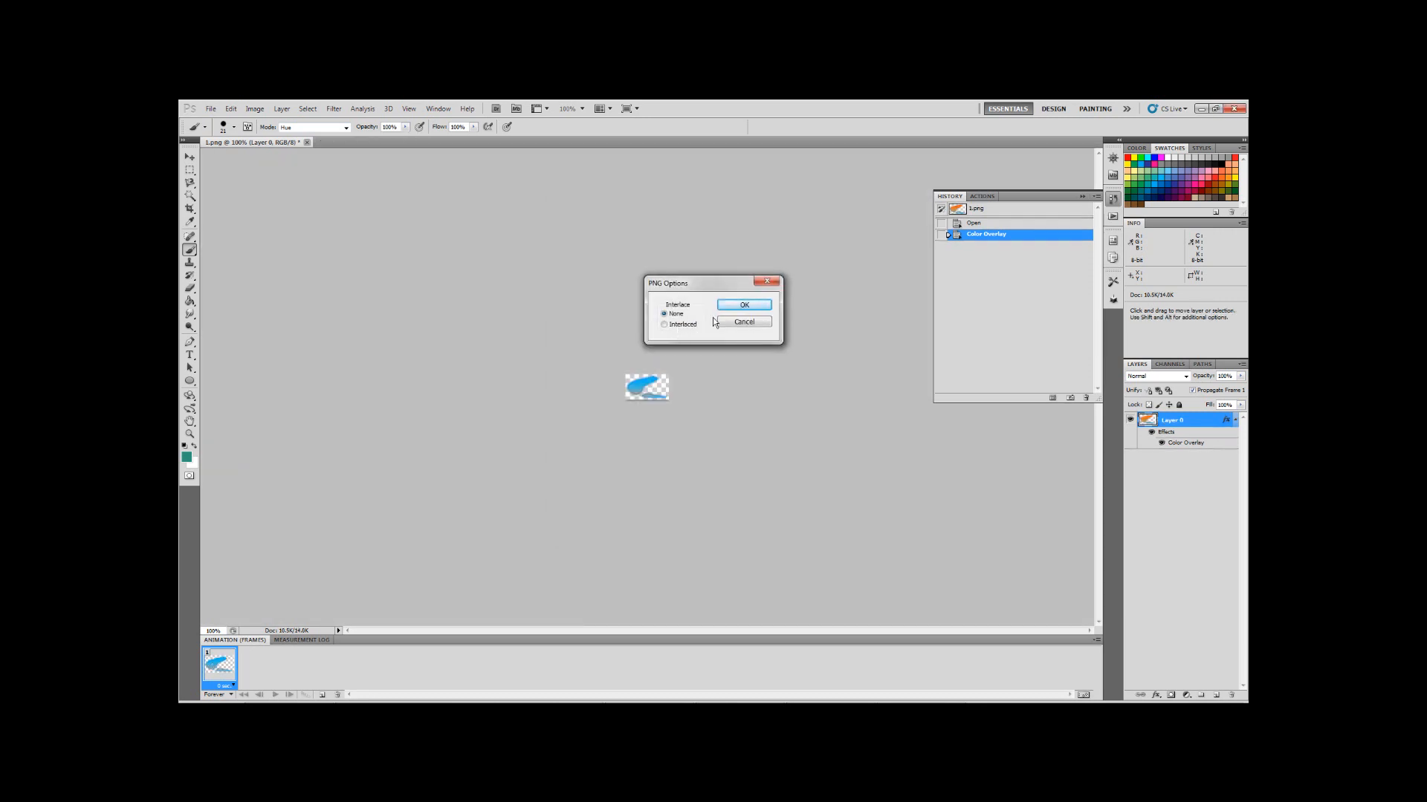
{"action": "left_click", "coordinate": [729, 307]}
{"action": "left_click", "coordinate": [307, 142]}
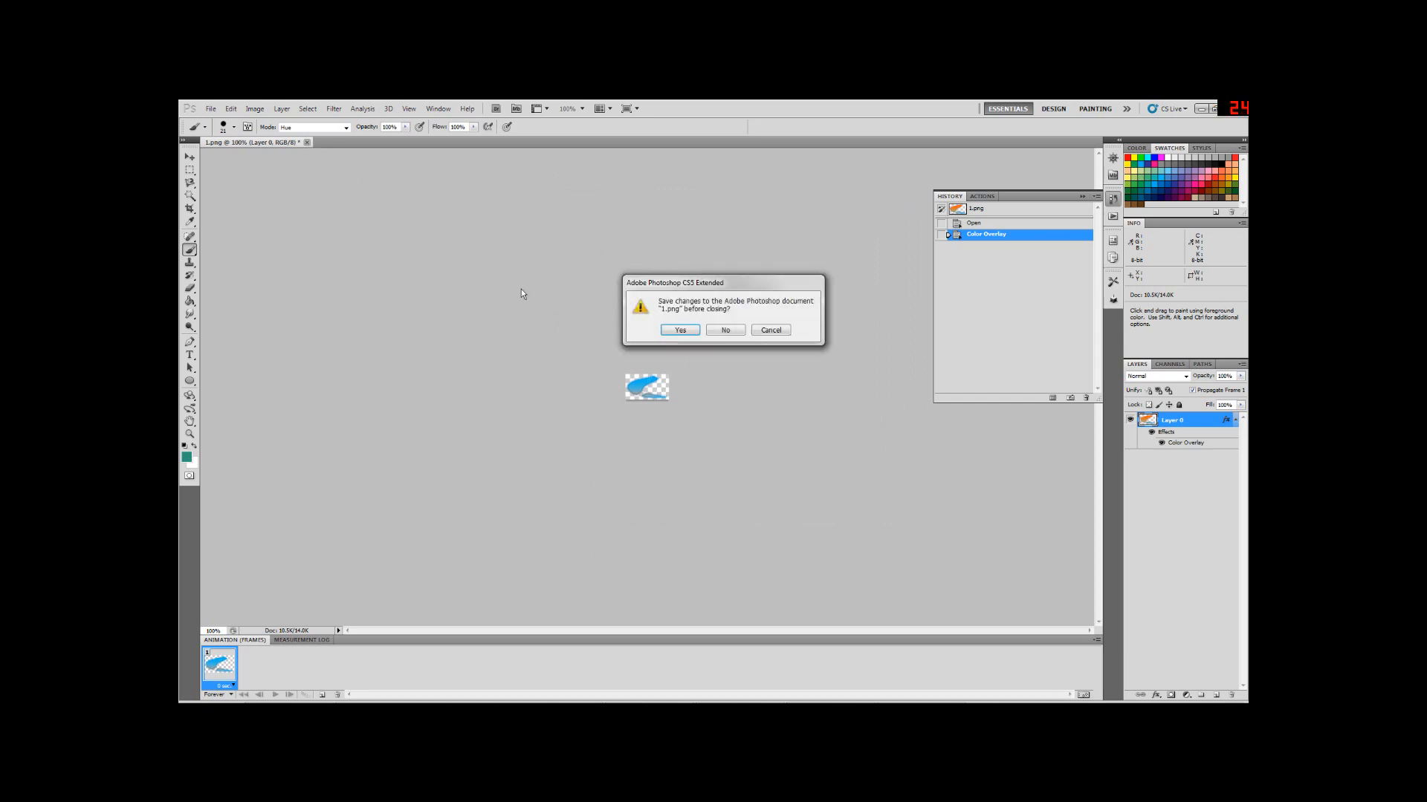
{"action": "left_click", "coordinate": [731, 328]}
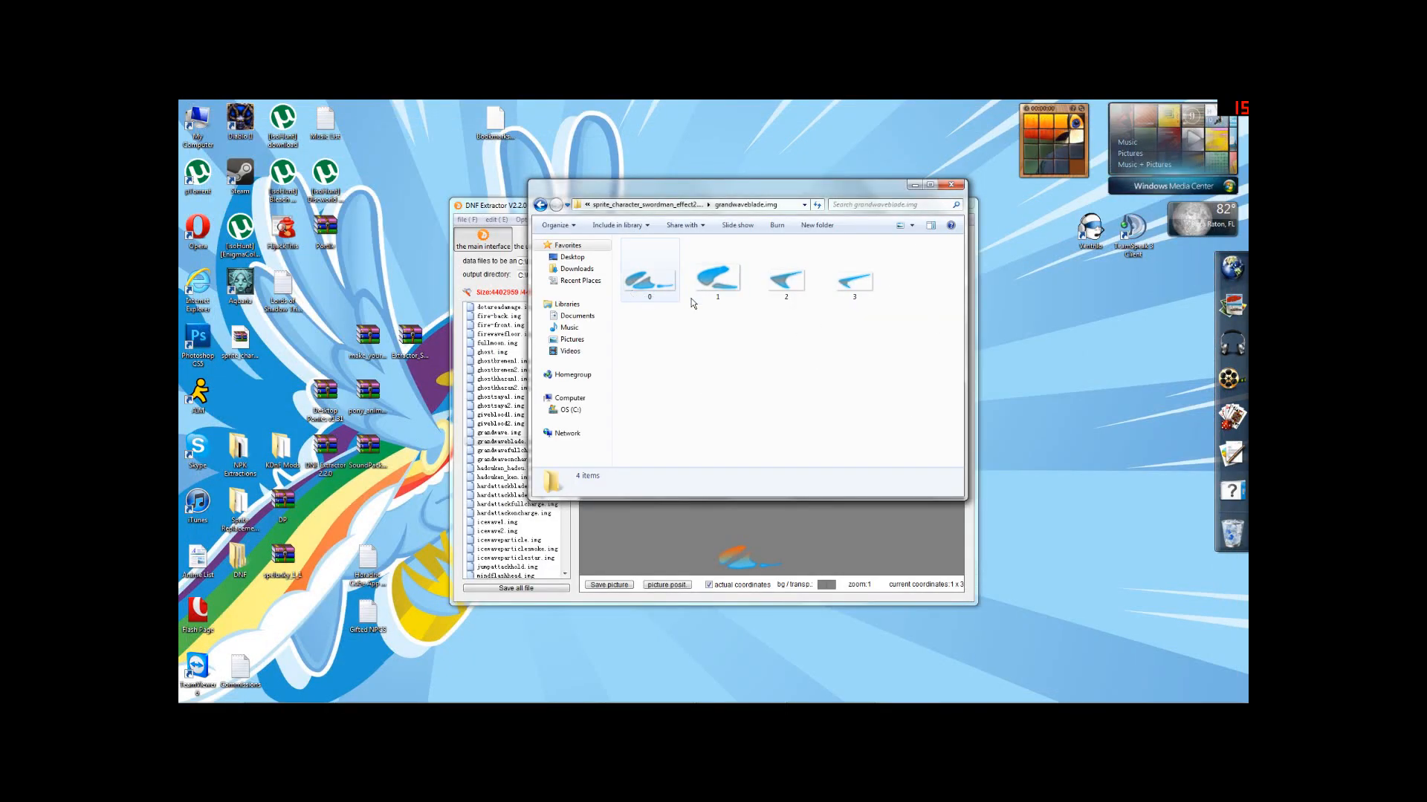
Switch to DNF Extractor and start a map replacement for grandwaveblade.img, modifying all resources at 32-bit colour
{"action": "key", "text": "ctrl+a"}
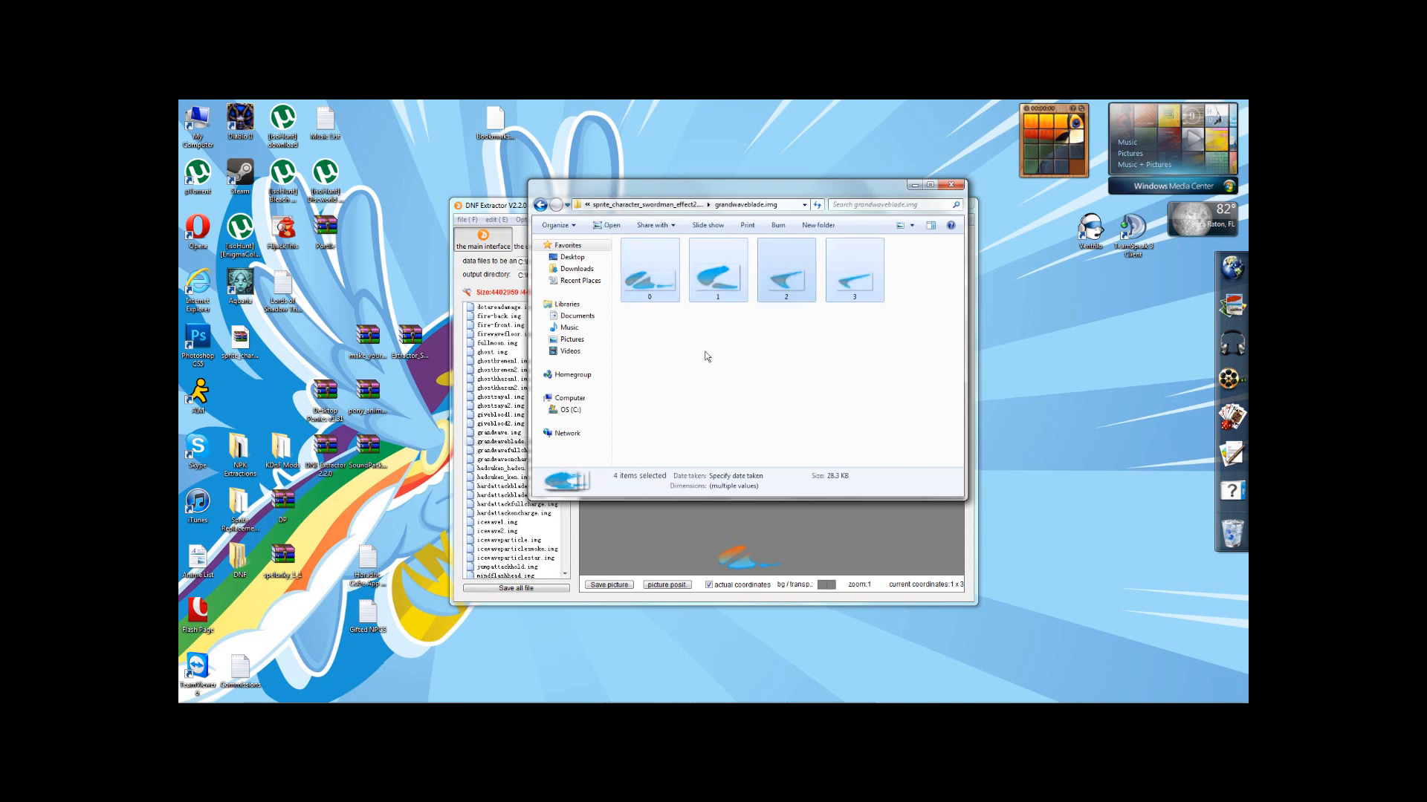
{"action": "left_click", "coordinate": [707, 356]}
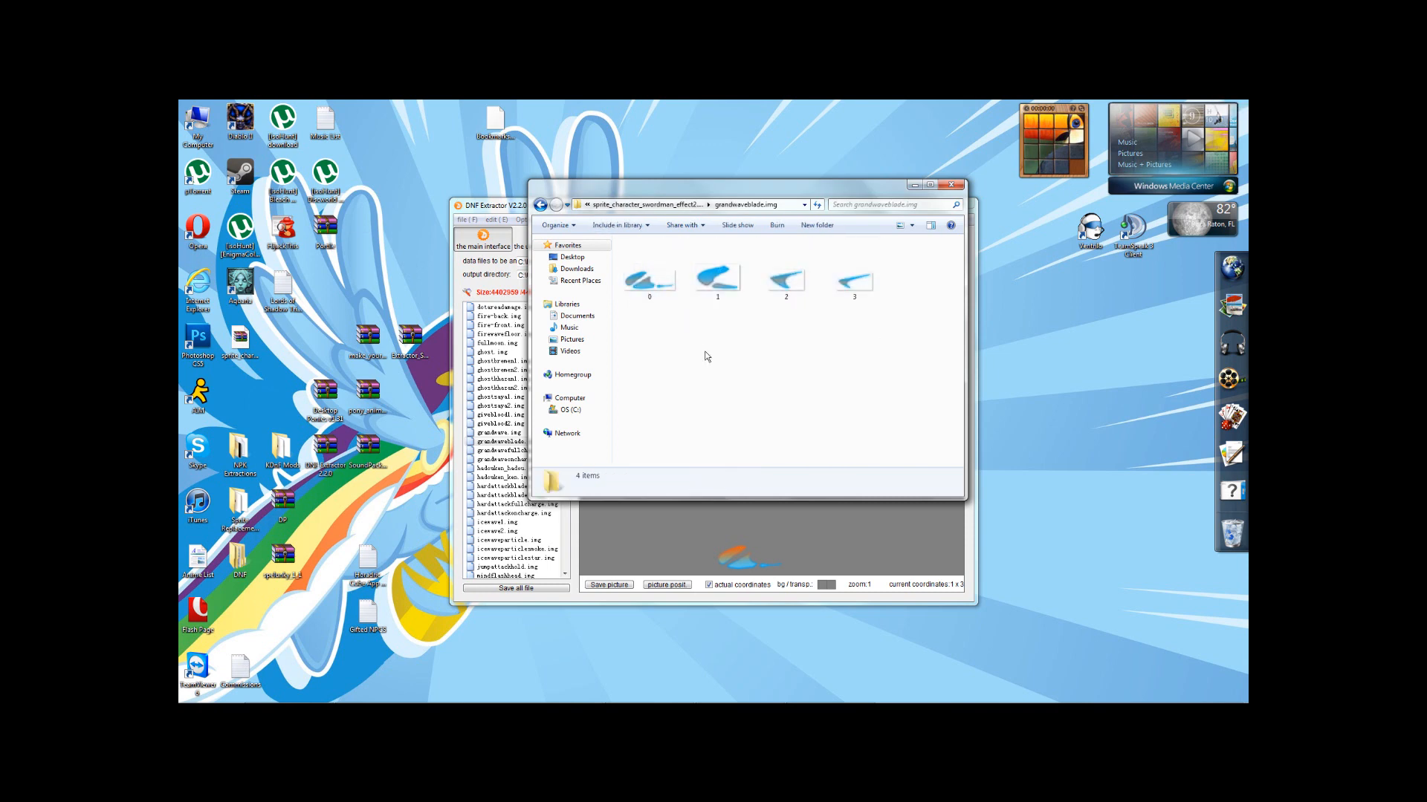
{"action": "left_click", "coordinate": [650, 515]}
{"action": "right_click", "coordinate": [638, 307]}
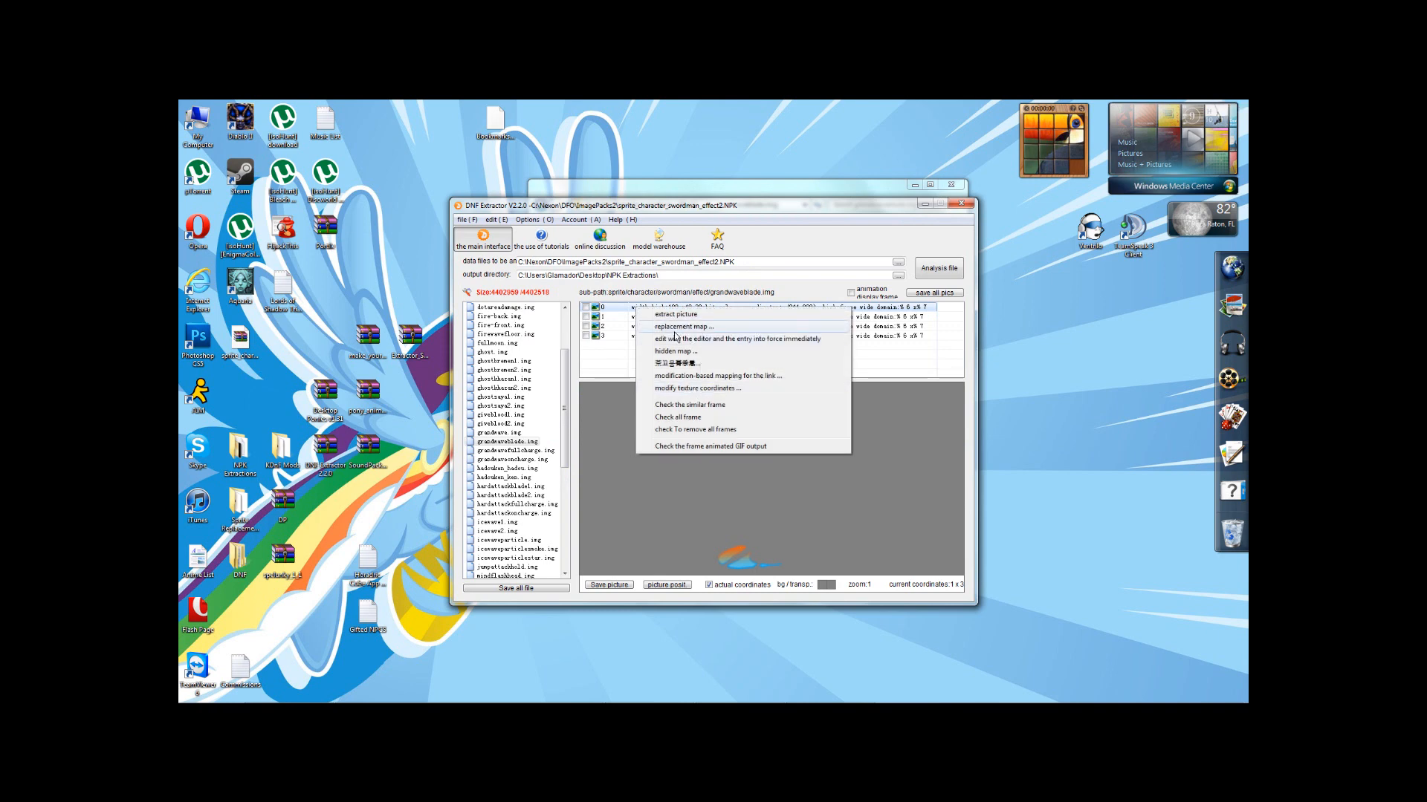
{"action": "left_click", "coordinate": [675, 328]}
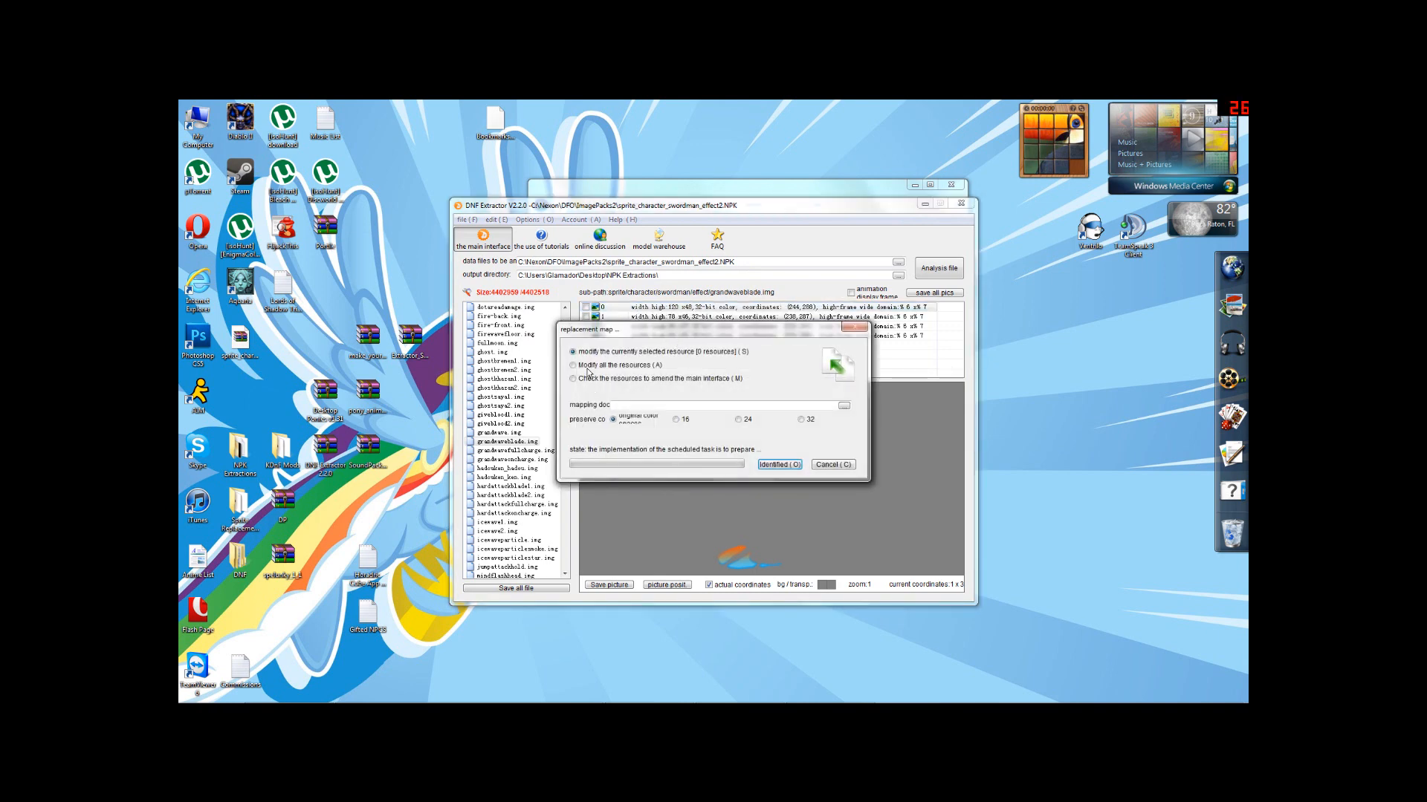
Choose the sprite_character_swordman_effect2.NPK extraction folder as the map directory and run the replacement
{"action": "left_click", "coordinate": [844, 406]}
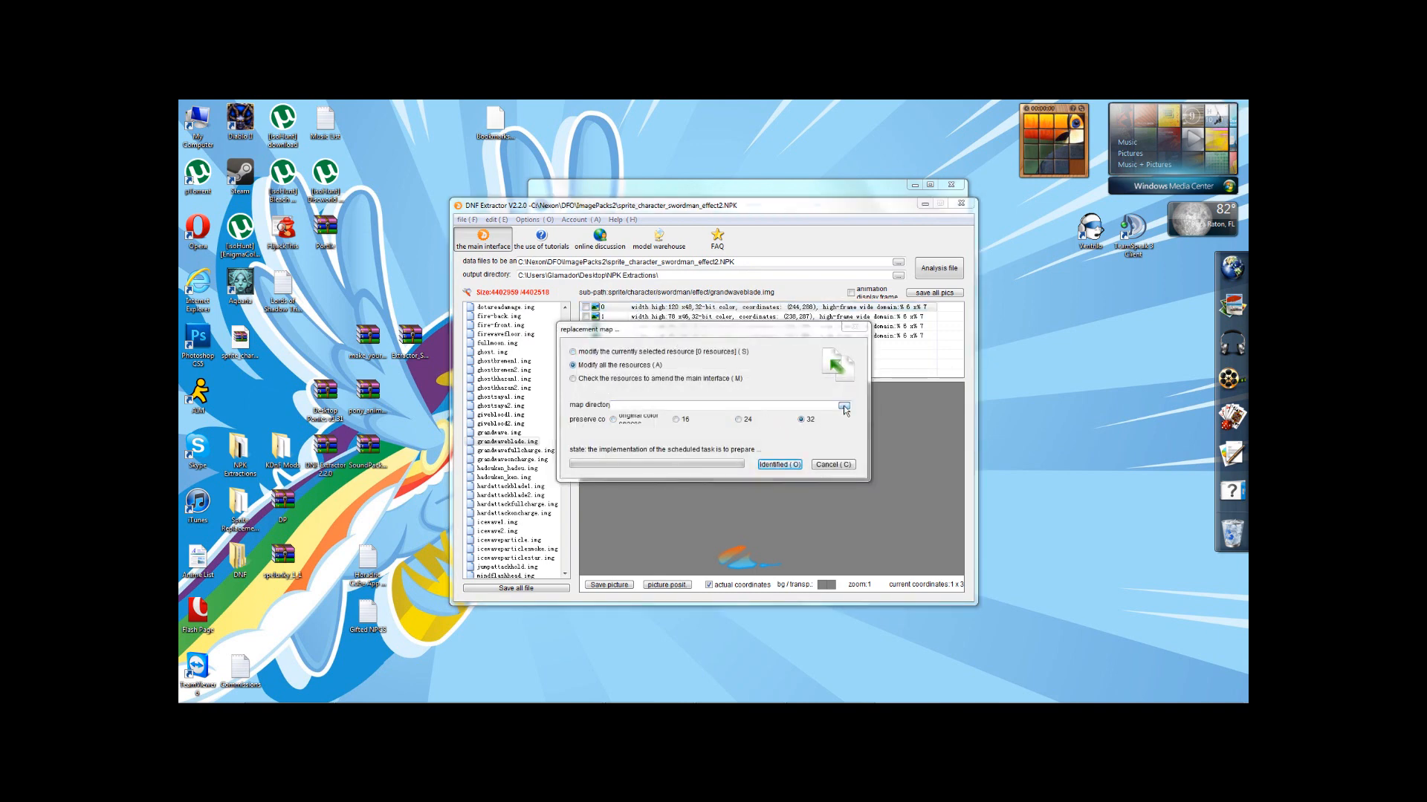
{"action": "left_click", "coordinate": [676, 470]}
{"action": "scroll", "coordinate": [706, 453], "scroll_direction": "down", "scroll_amount": 2}
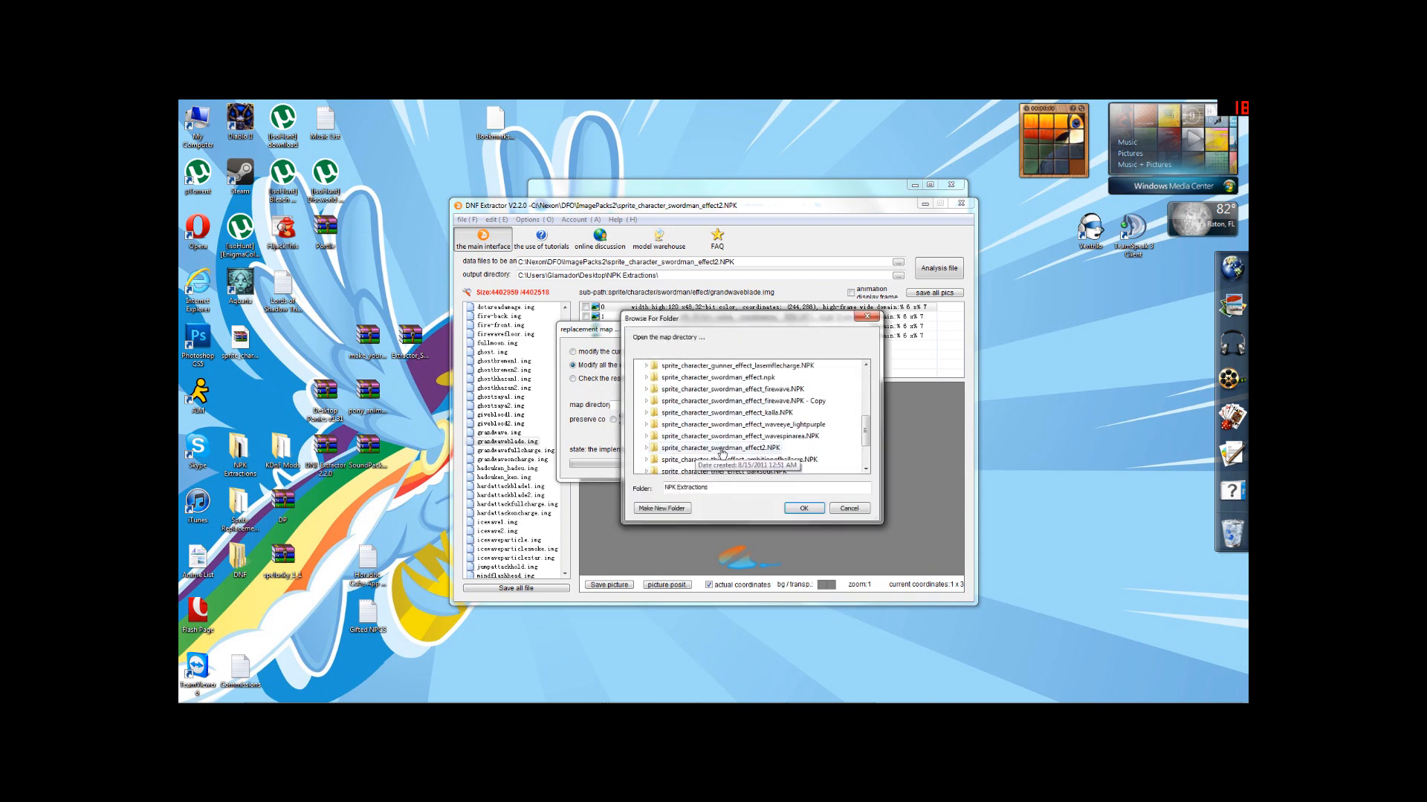
{"action": "left_click", "coordinate": [720, 449]}
{"action": "left_click", "coordinate": [803, 508]}
{"action": "left_click", "coordinate": [785, 468]}
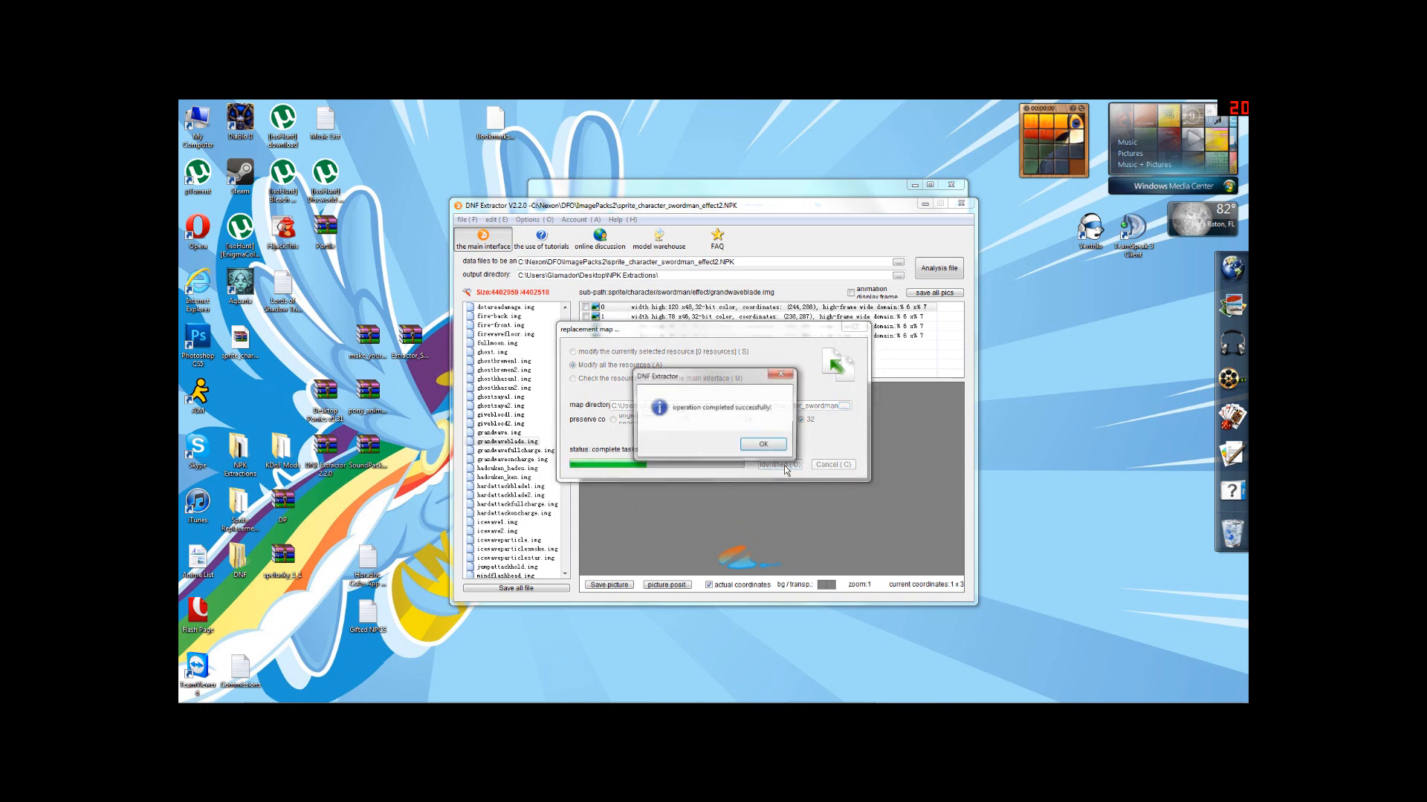
Exit DNF Extractor after the map replacement, confirming closure of the modified NPK file, and close the grandwaveblade.img folder window
{"action": "left_click", "coordinate": [762, 446]}
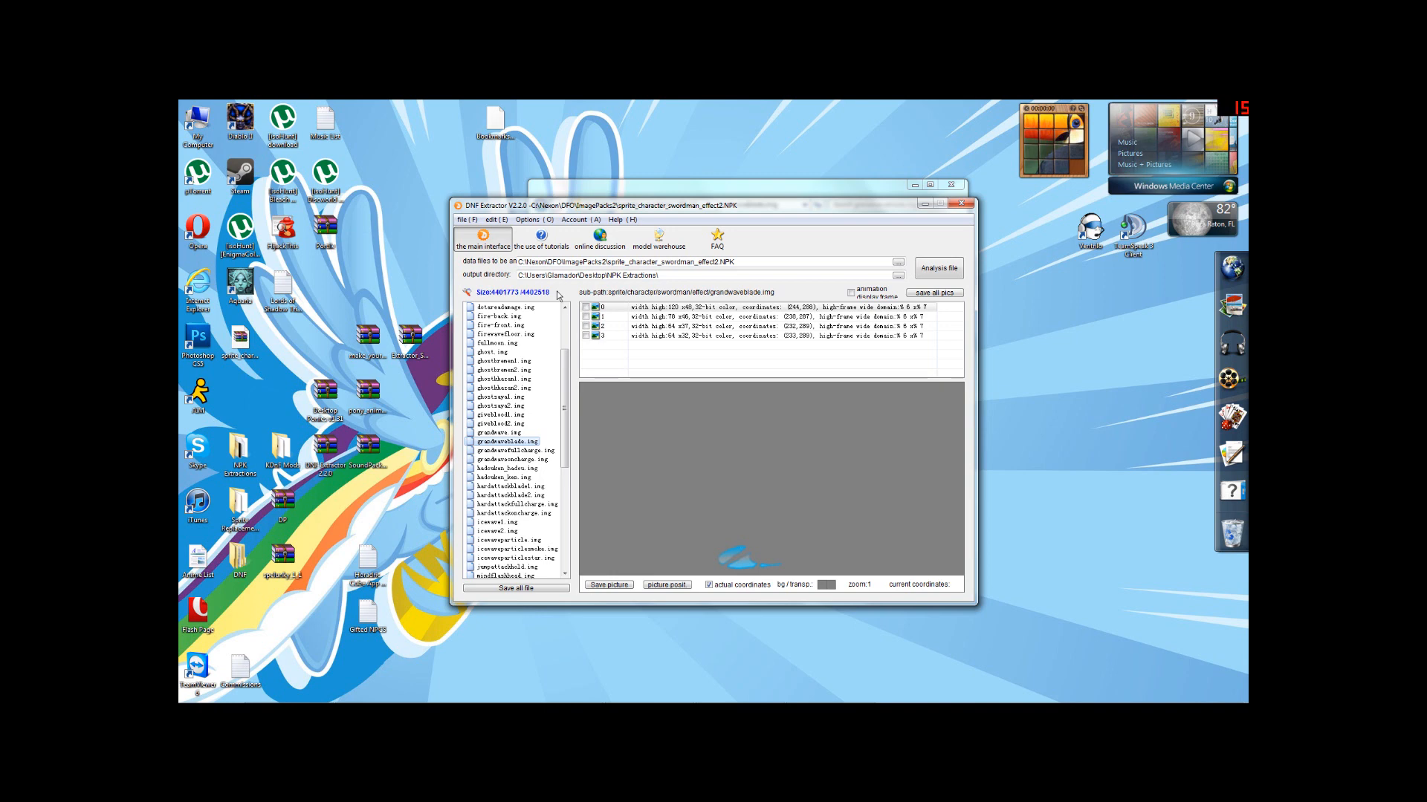
{"action": "left_click", "coordinate": [500, 362]}
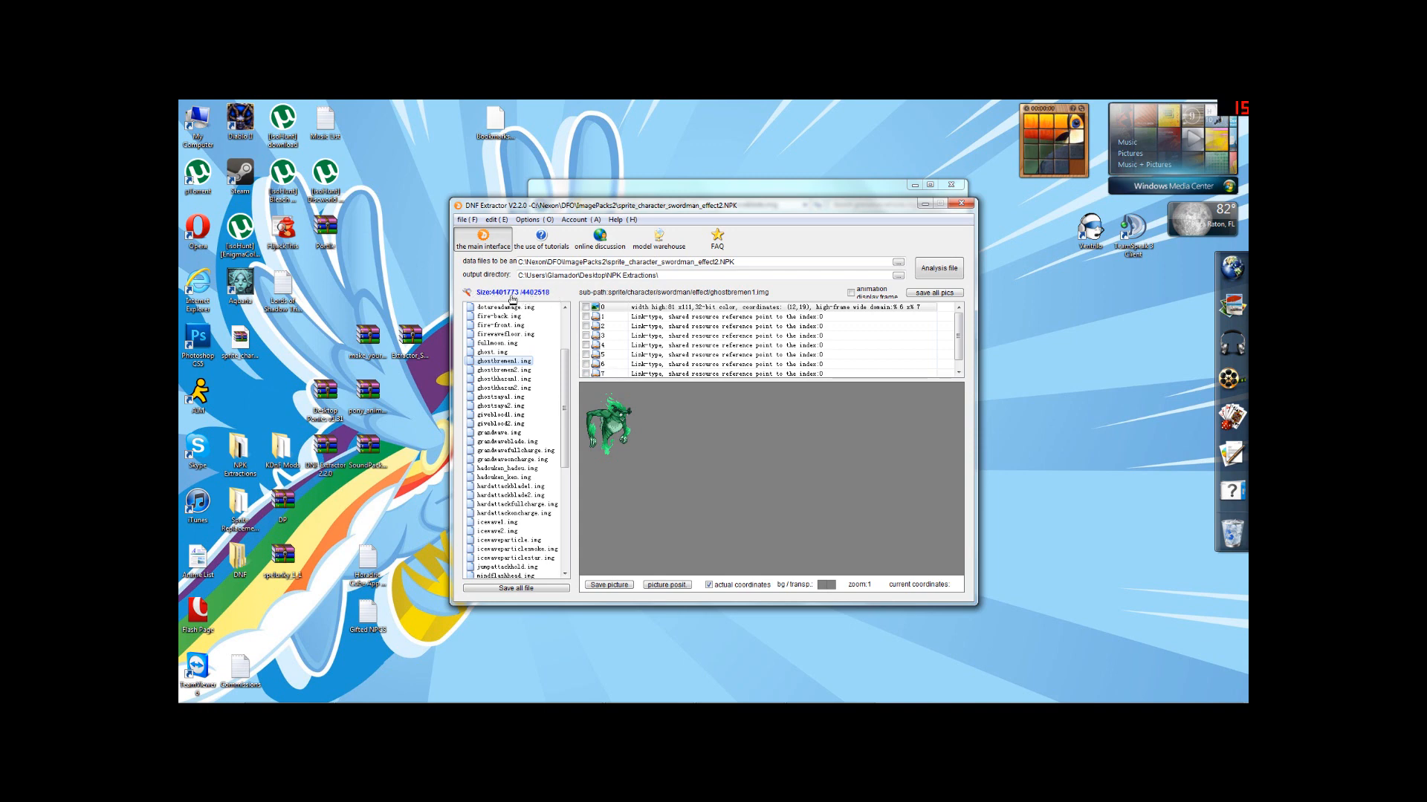
{"action": "left_click", "coordinate": [961, 204]}
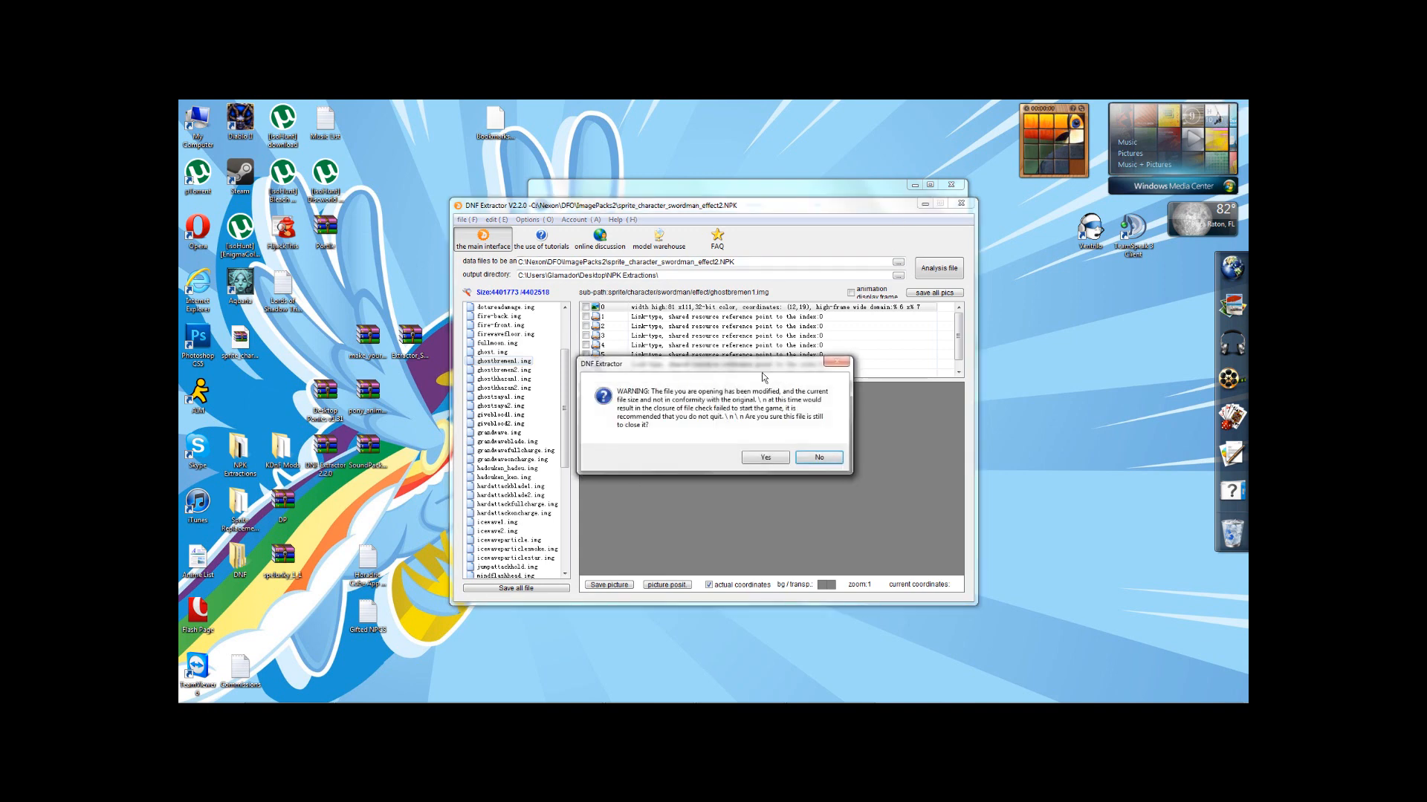
{"action": "left_click", "coordinate": [760, 458]}
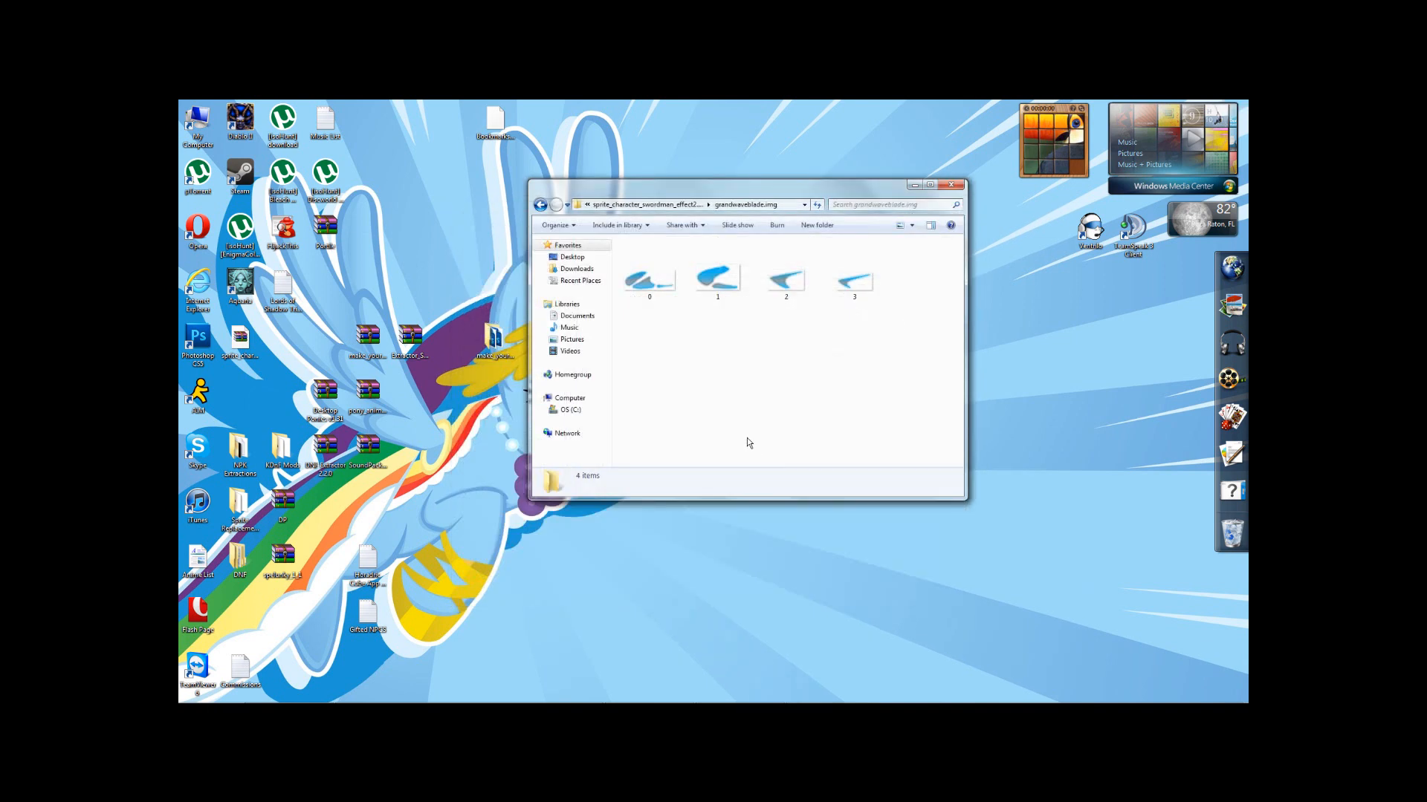
{"action": "left_click", "coordinate": [950, 185]}
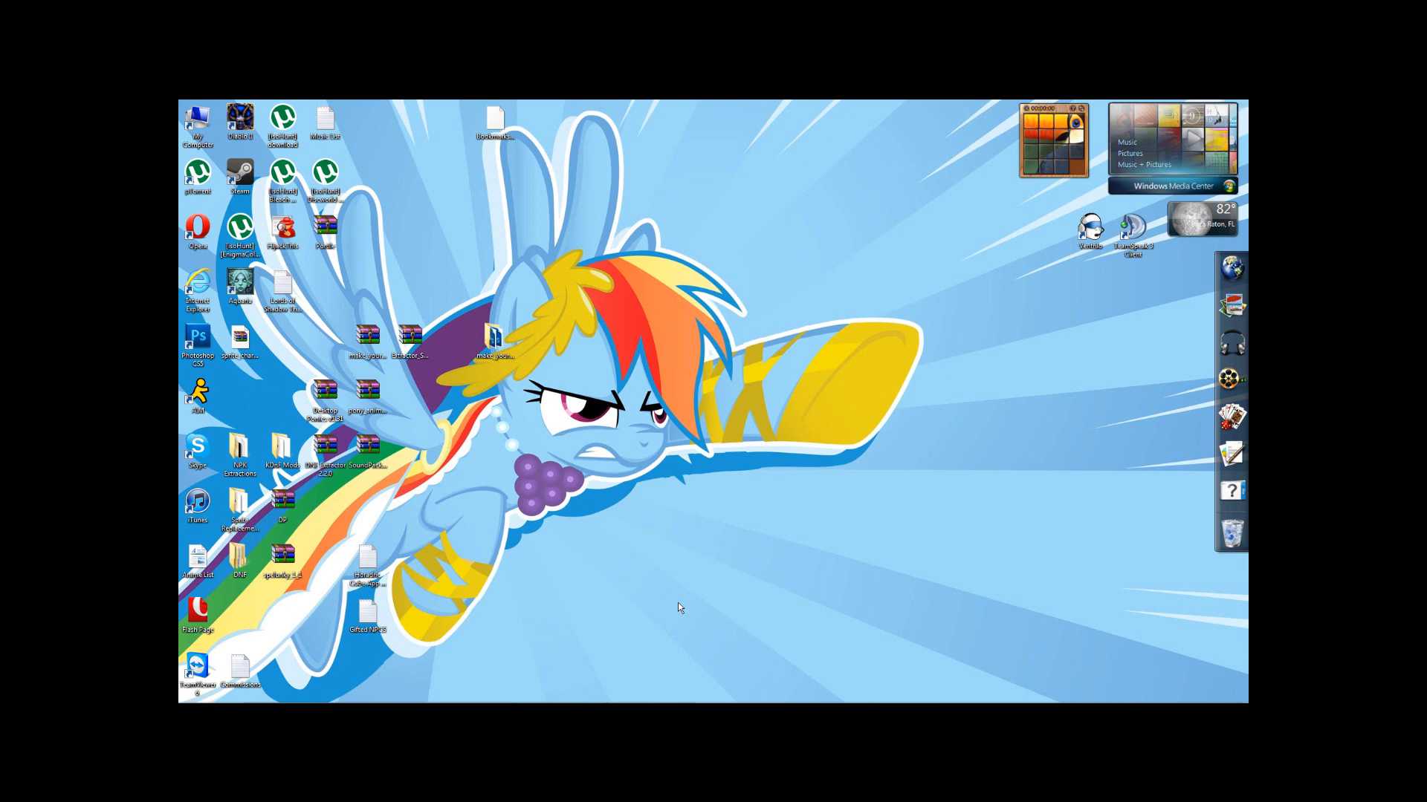
Open Commissions.txt from the desktop in Notepad++ and review the Ch. 4 topics line by line
{"action": "double_click", "coordinate": [248, 653]}
{"action": "left_click", "coordinate": [277, 454]}
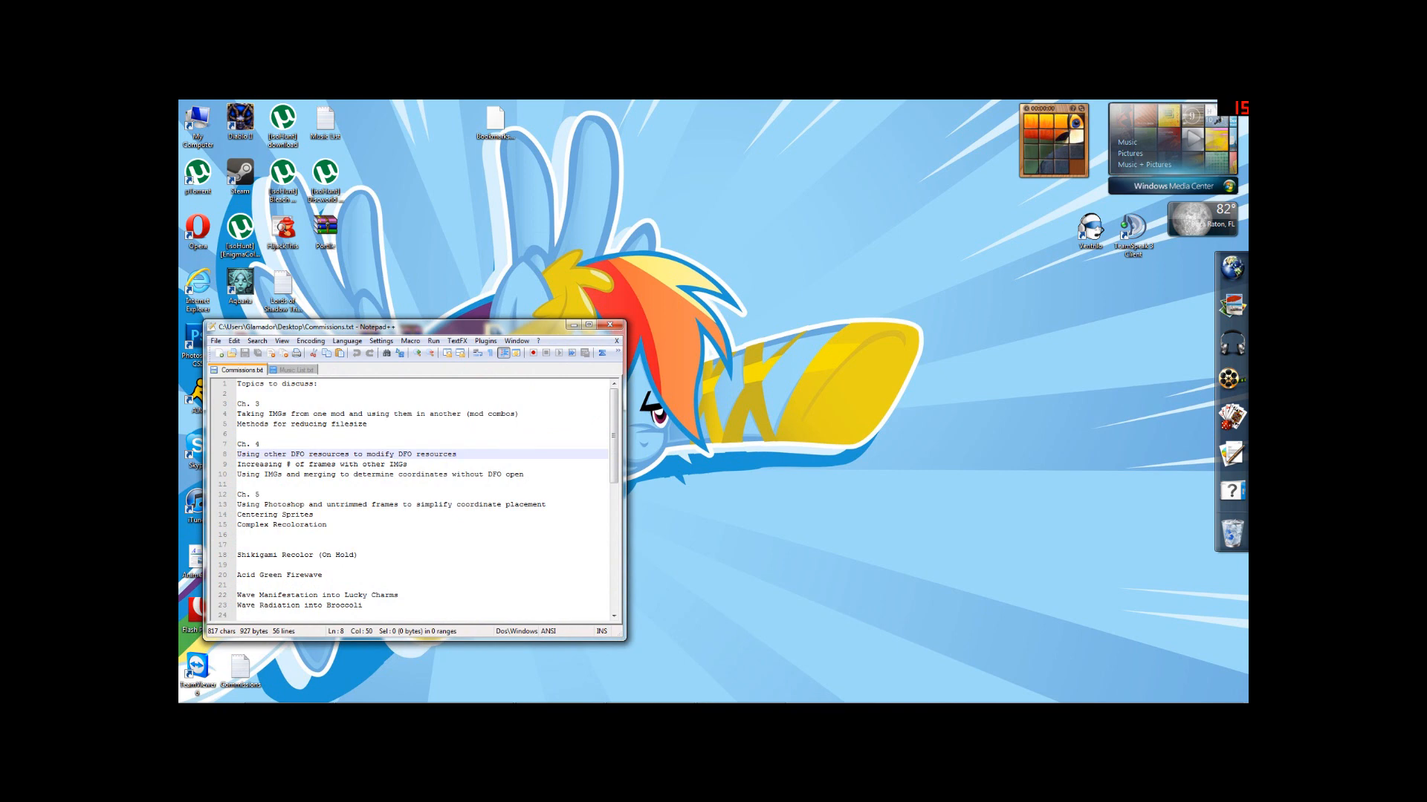
{"action": "left_click", "coordinate": [282, 465]}
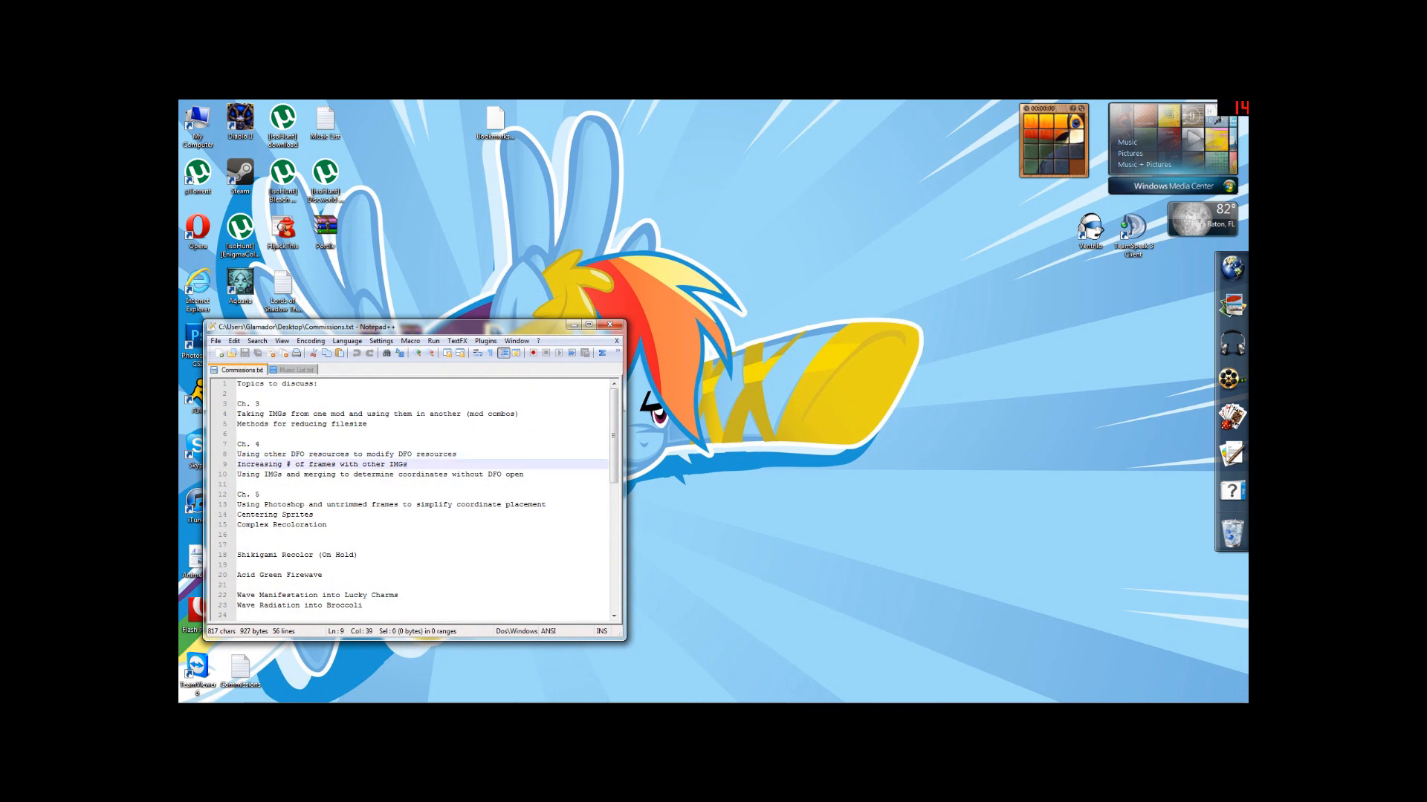
{"action": "left_click", "coordinate": [259, 474]}
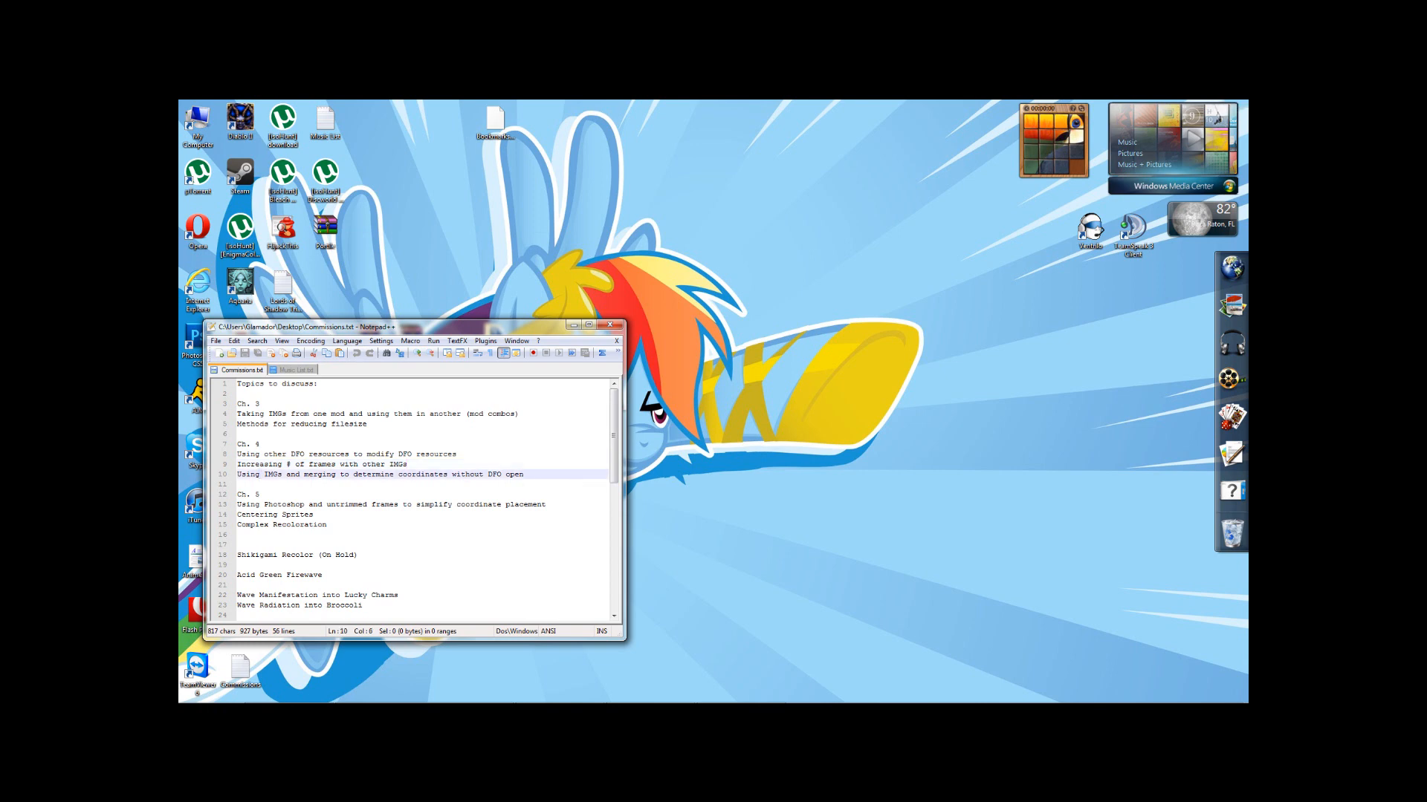
{"action": "left_click", "coordinate": [341, 474]}
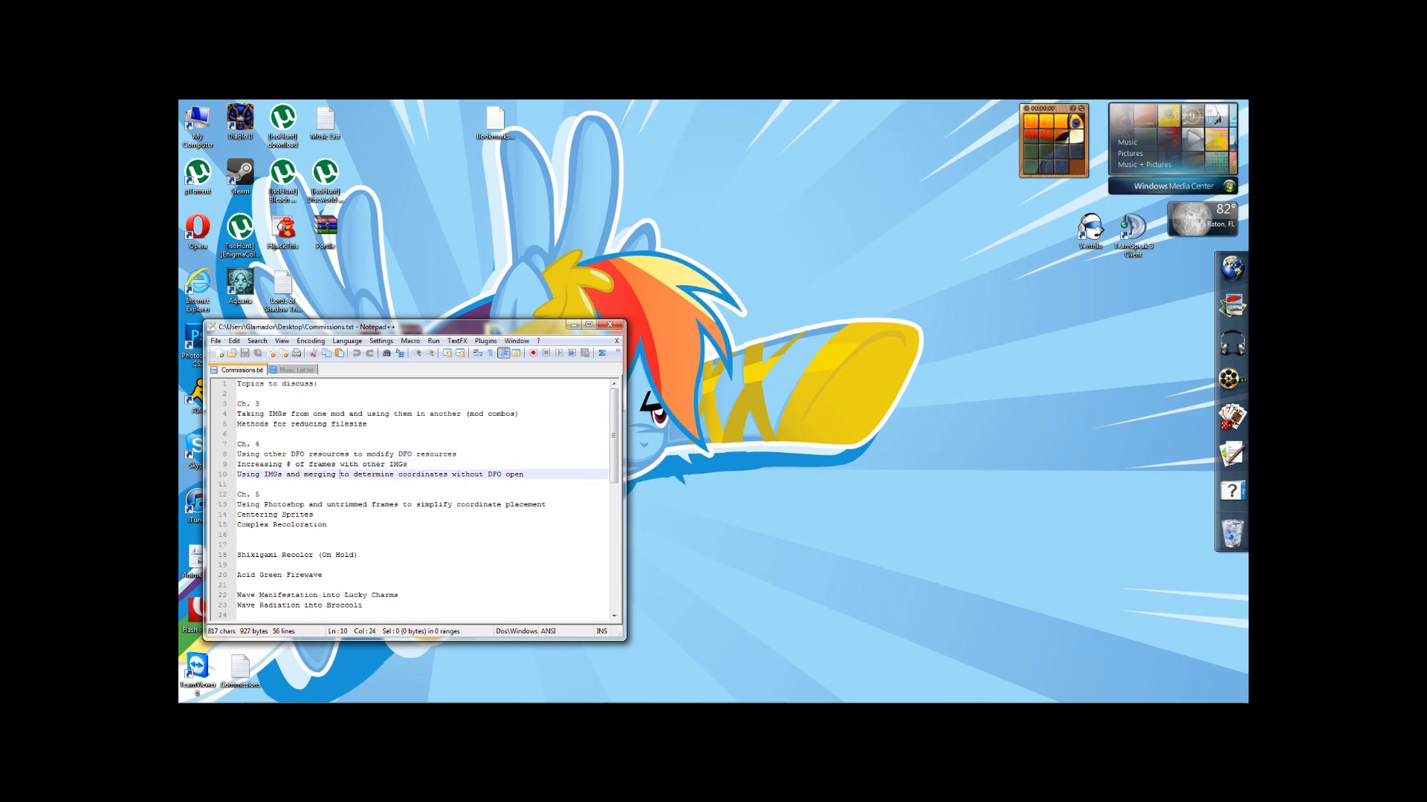